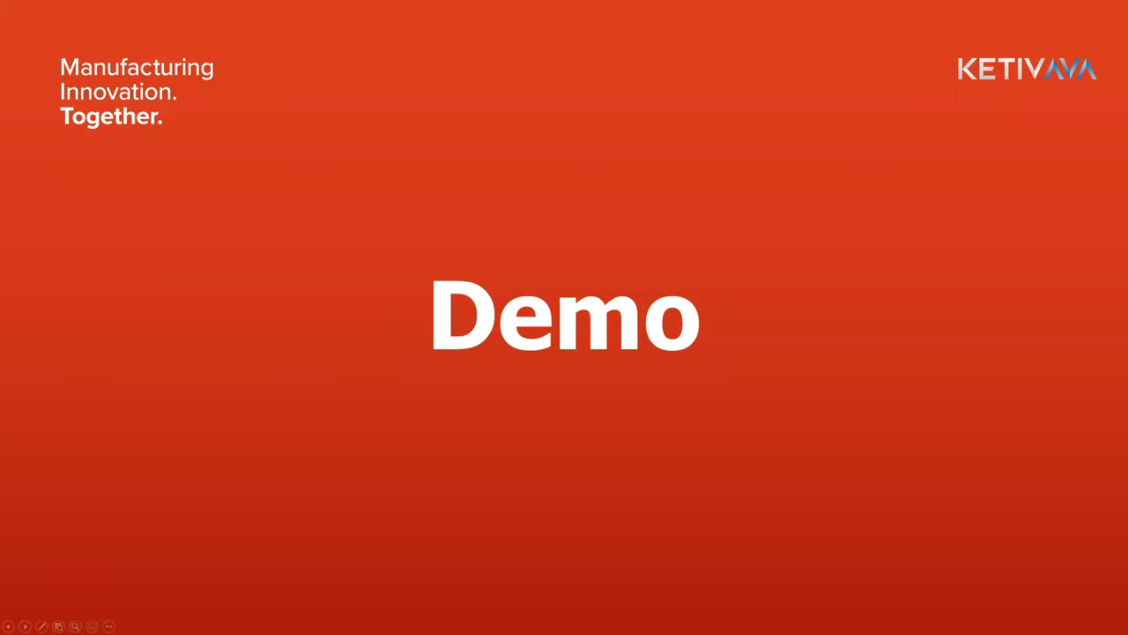
Step: Switch to Autodesk Inventor and open the Tube & Pipe file naming defaults from the application options
key("alt+Tab")
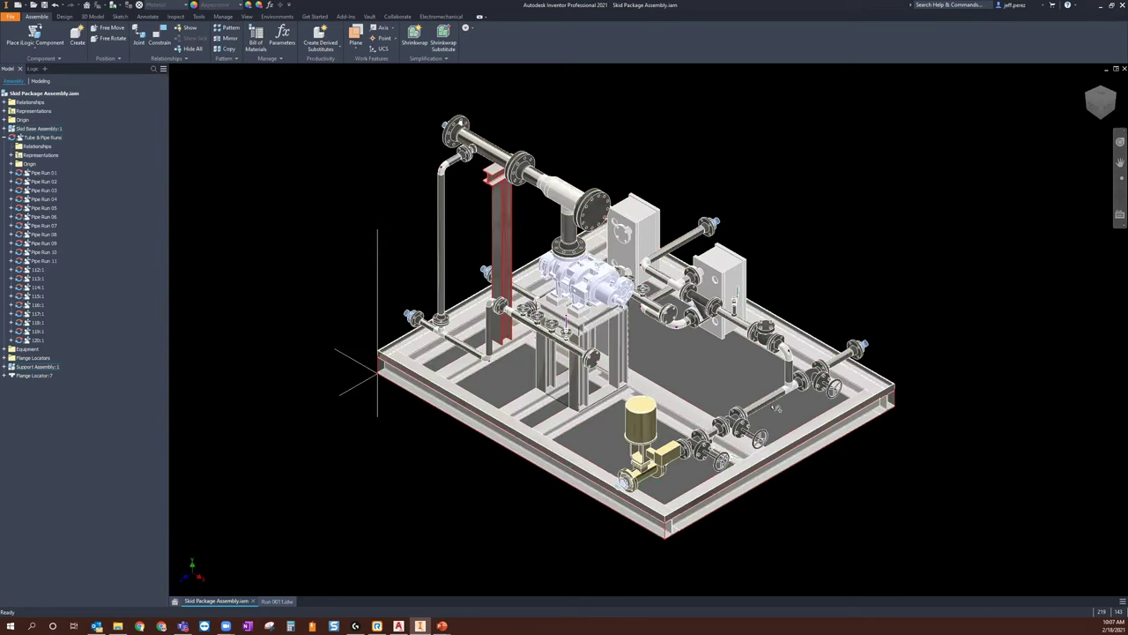
mouse_move(787, 422)
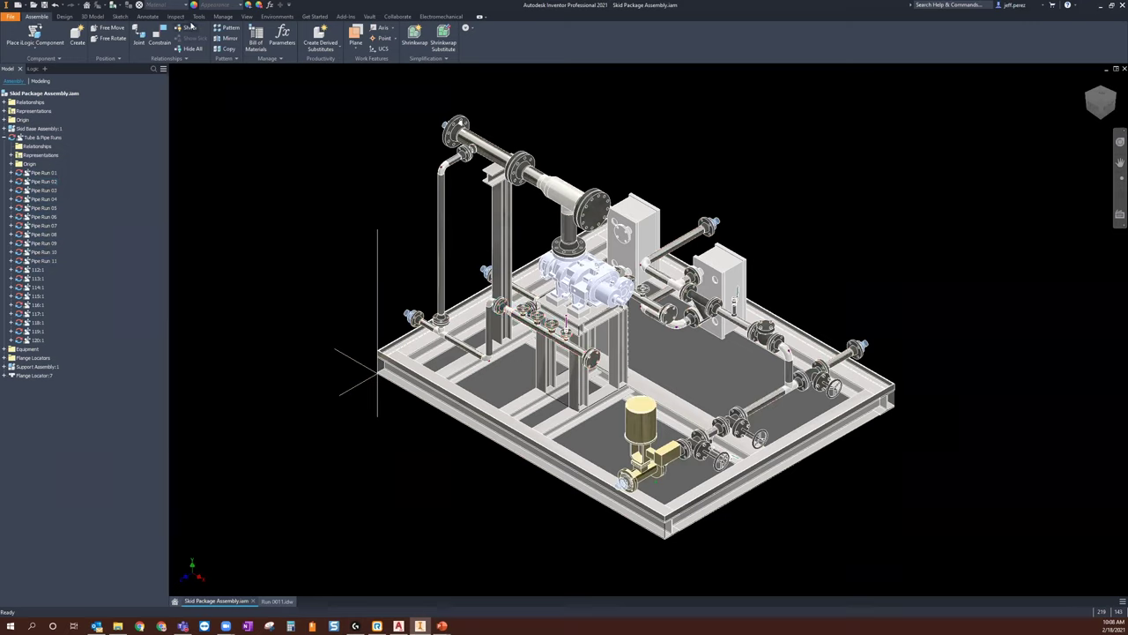
left_click(199, 16)
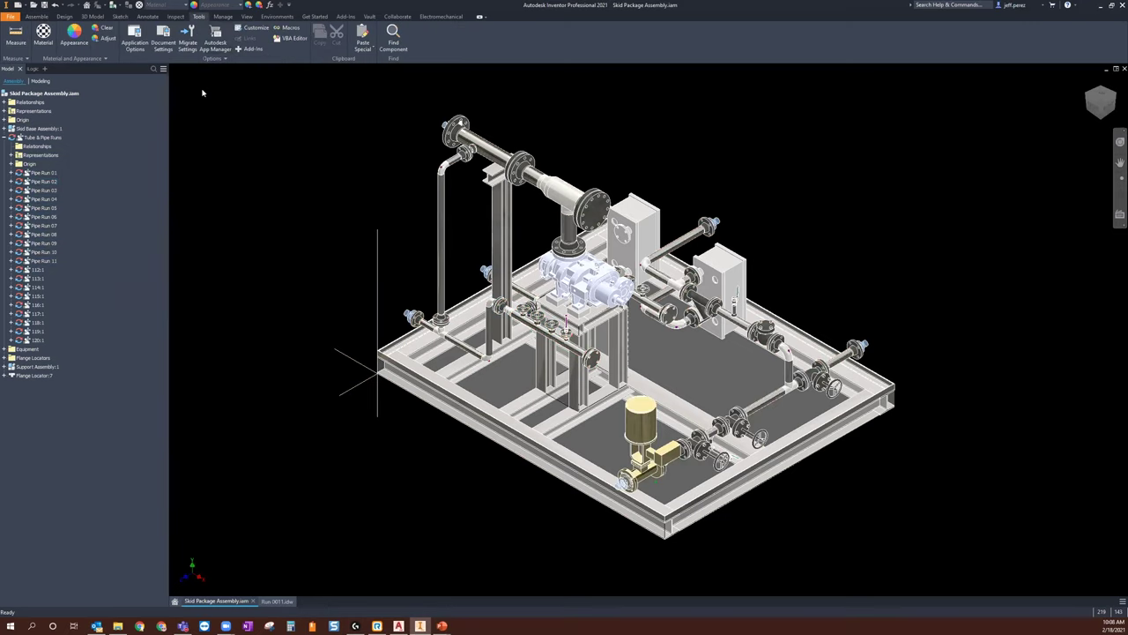
left_click(135, 40)
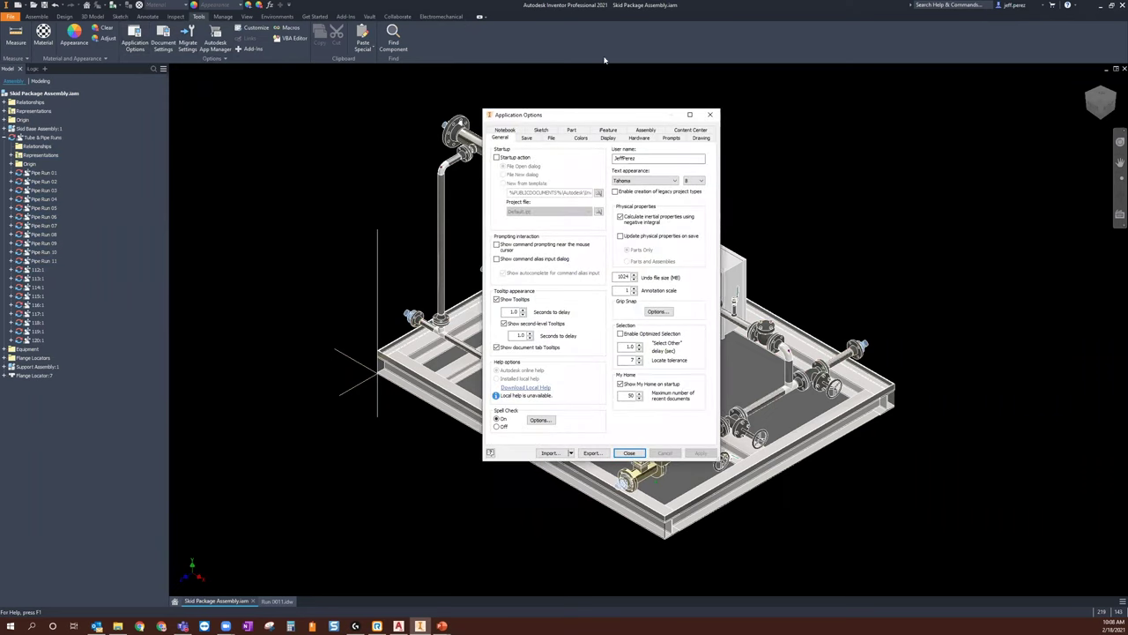
left_click(552, 137)
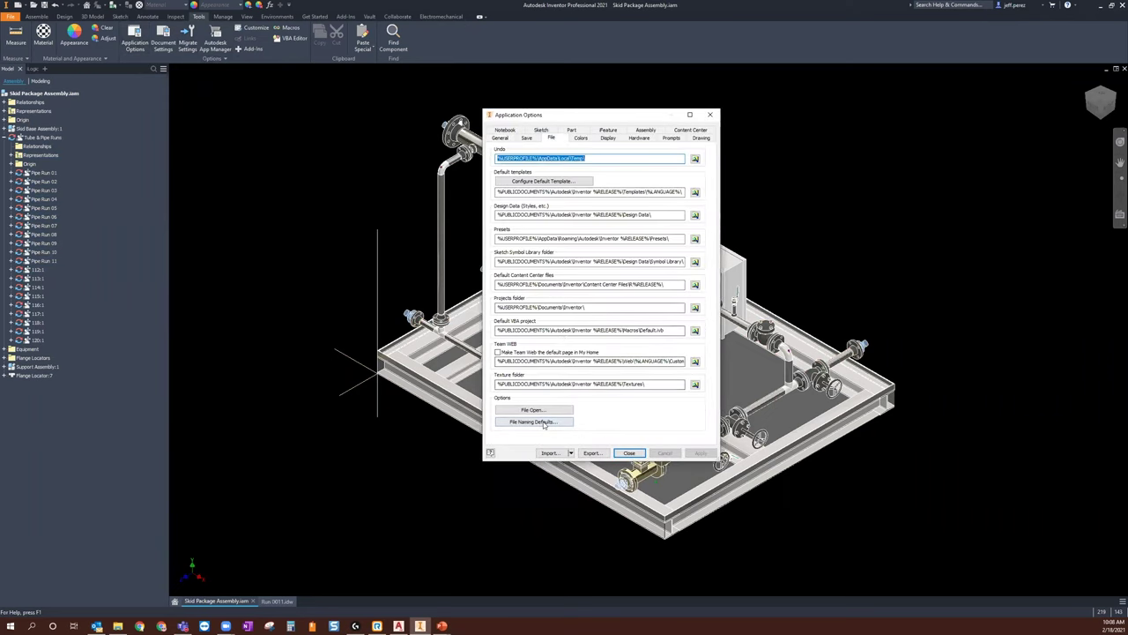
left_click(533, 422)
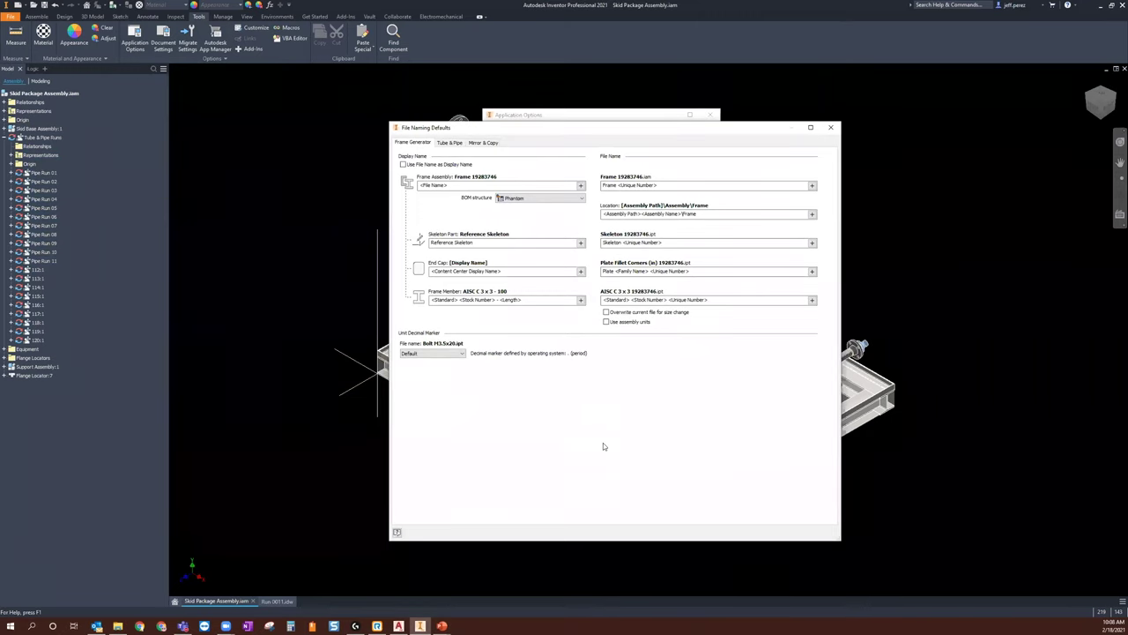
left_click(450, 142)
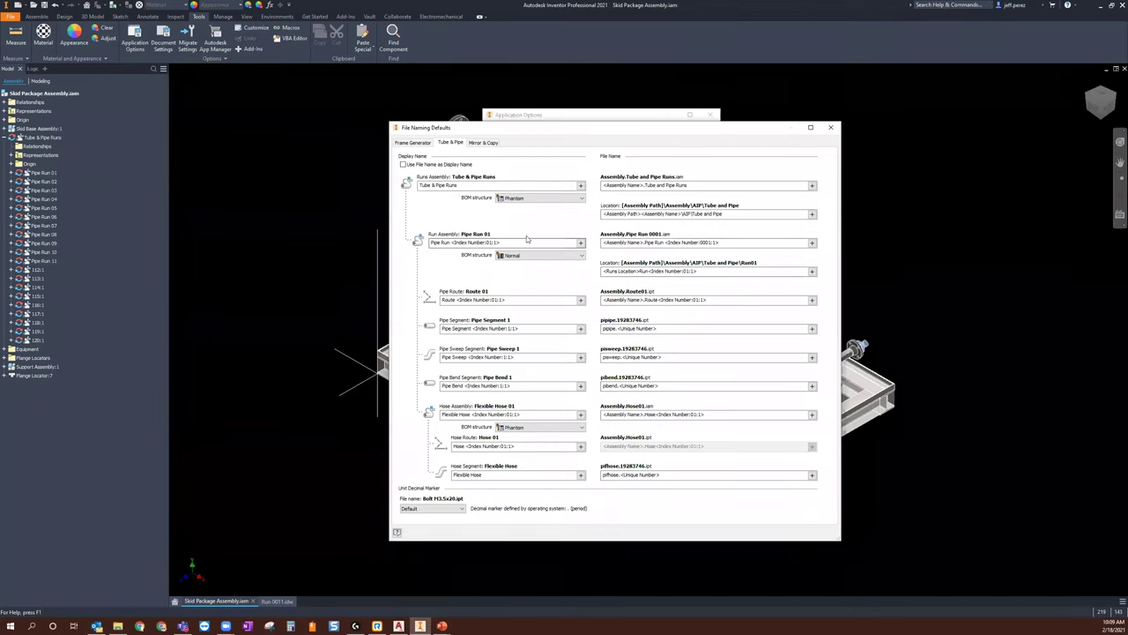
Step: Review the run assembly's display name pattern in the Tube & Pipe naming defaults, then close the options without changes
left_click_drag(529, 243, 448, 260)
left_click(522, 244)
left_click_drag(523, 243, 446, 244)
left_click(510, 241)
left_click_drag(501, 243, 455, 242)
left_click(832, 129)
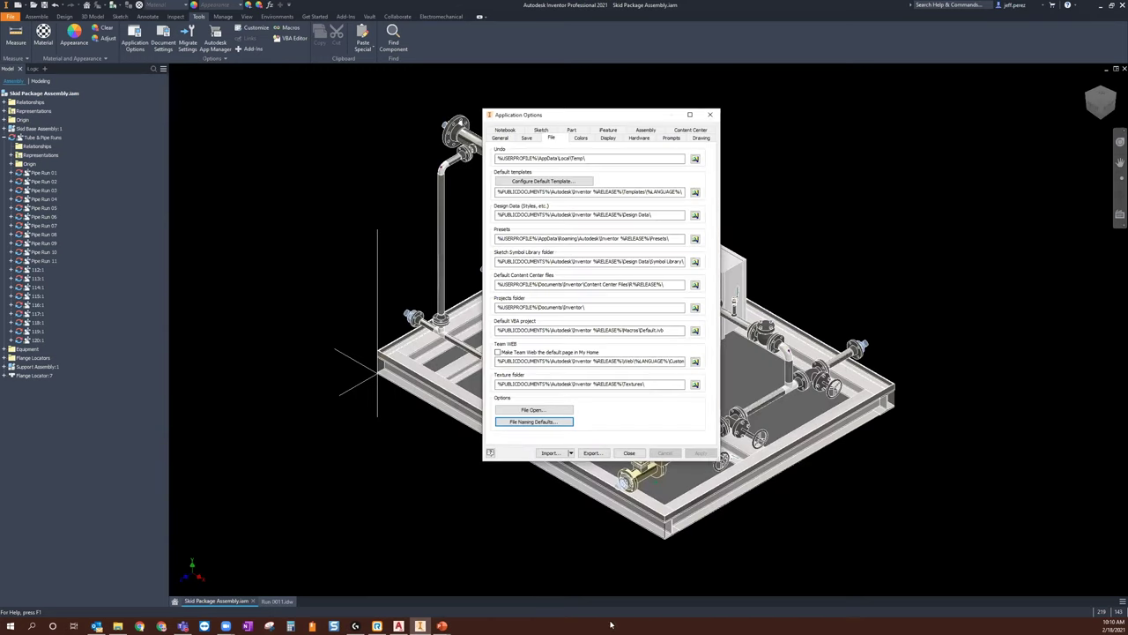
left_click(712, 115)
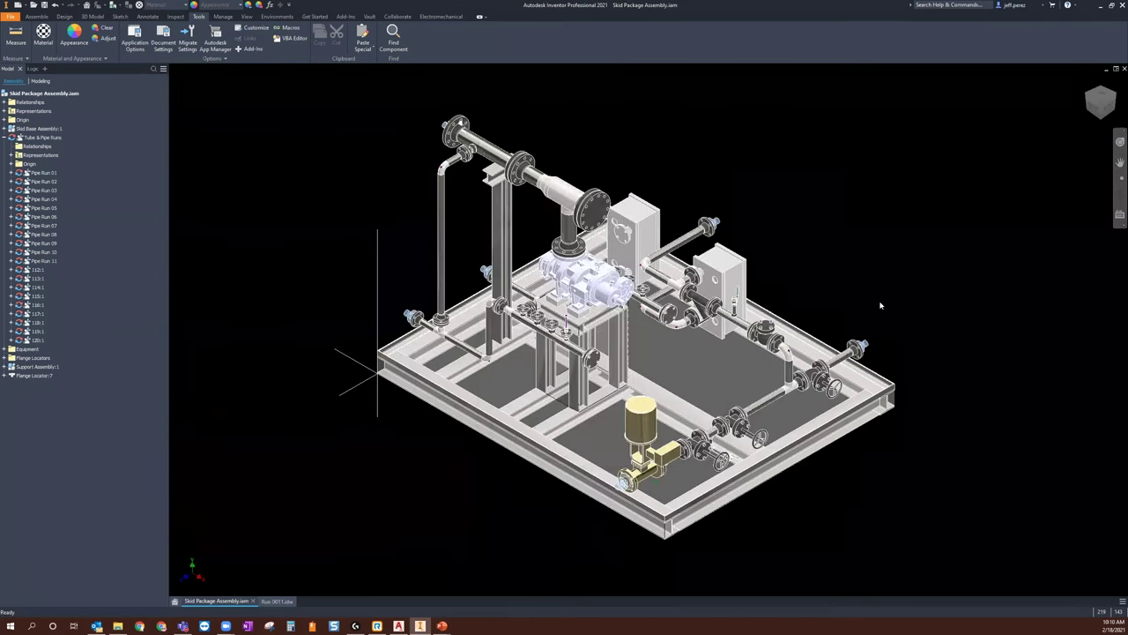
Step: Activate the tube and pipe runs, then Pipe Run 02, the header with four branch flanges beside the pump stand, for editing
left_click(1097, 114)
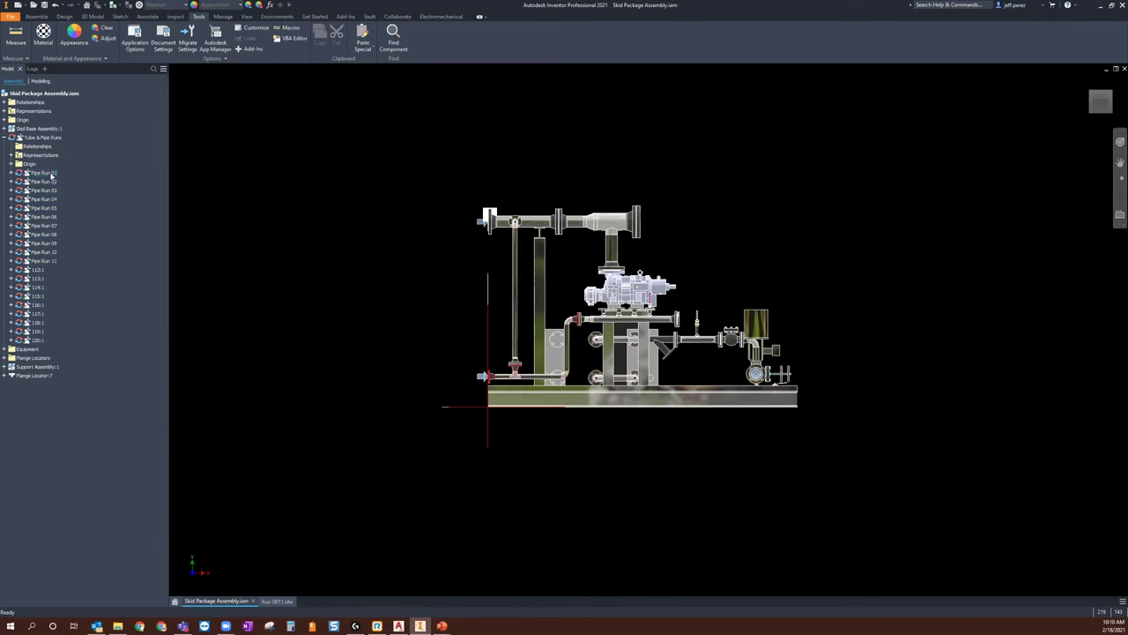
middle_click_drag(259, 308, 236, 326)
scroll(640, 355, "up", 5)
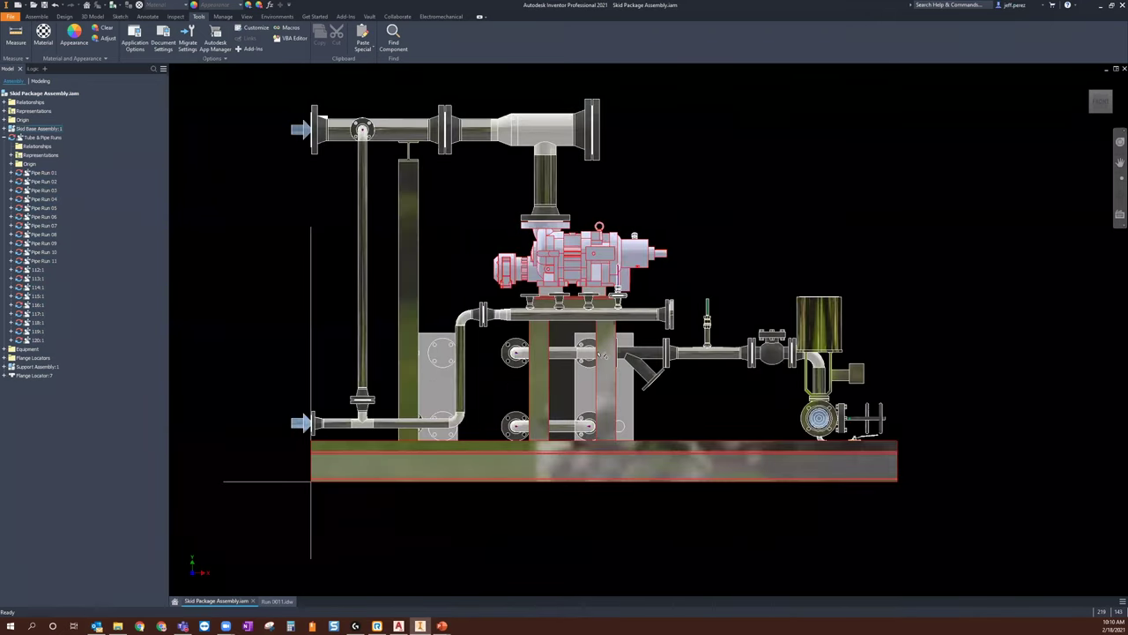
left_click(1092, 93)
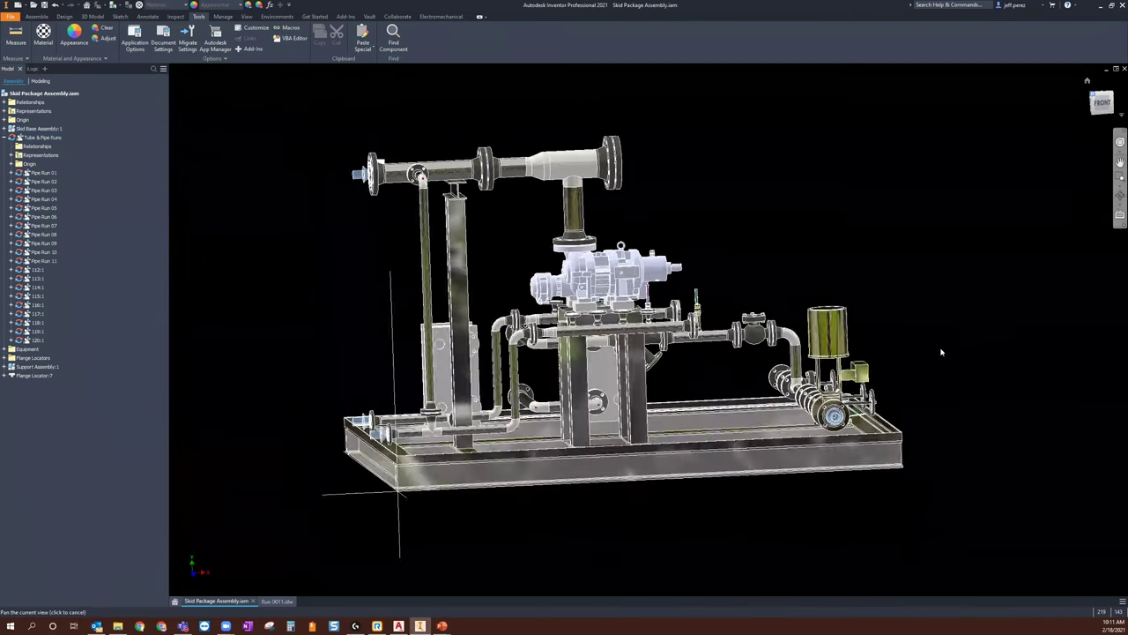
scroll(716, 323, "up", 4)
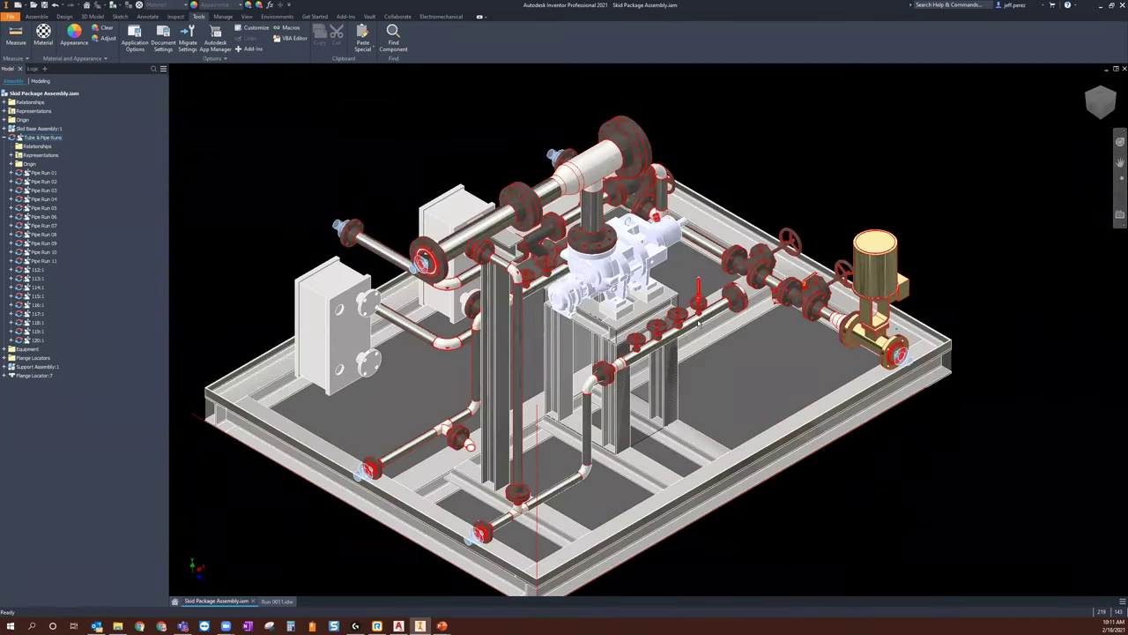
left_click(40, 138)
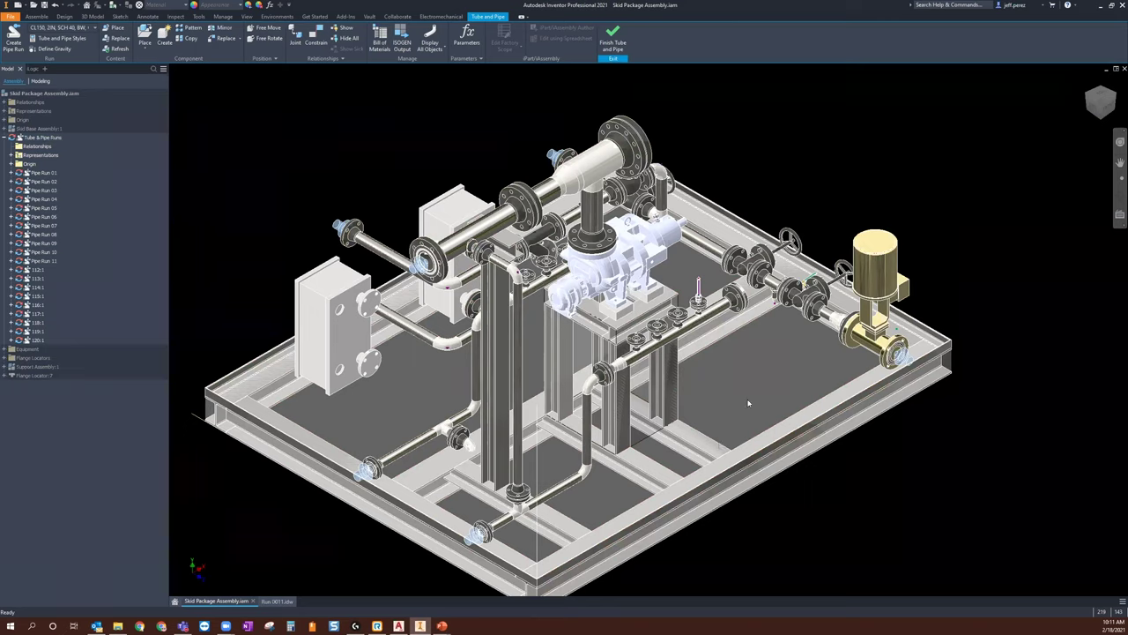
left_click(686, 333)
double_click(717, 330)
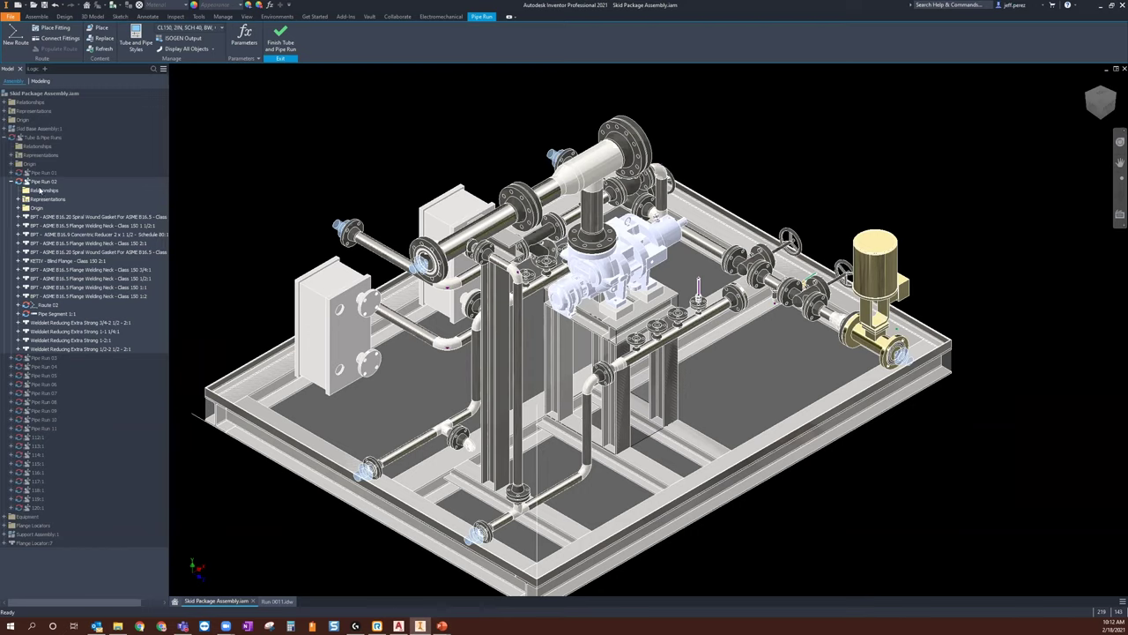
Step: Open the Pipe Run 02 assembly in its own document window
left_click(57, 182)
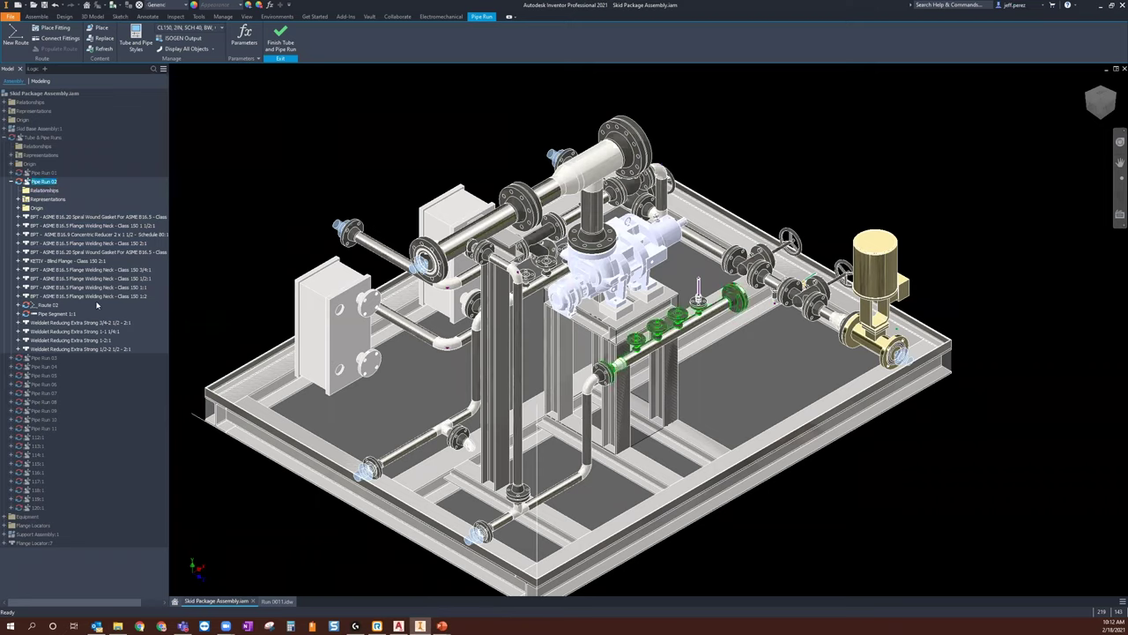
left_click(46, 183)
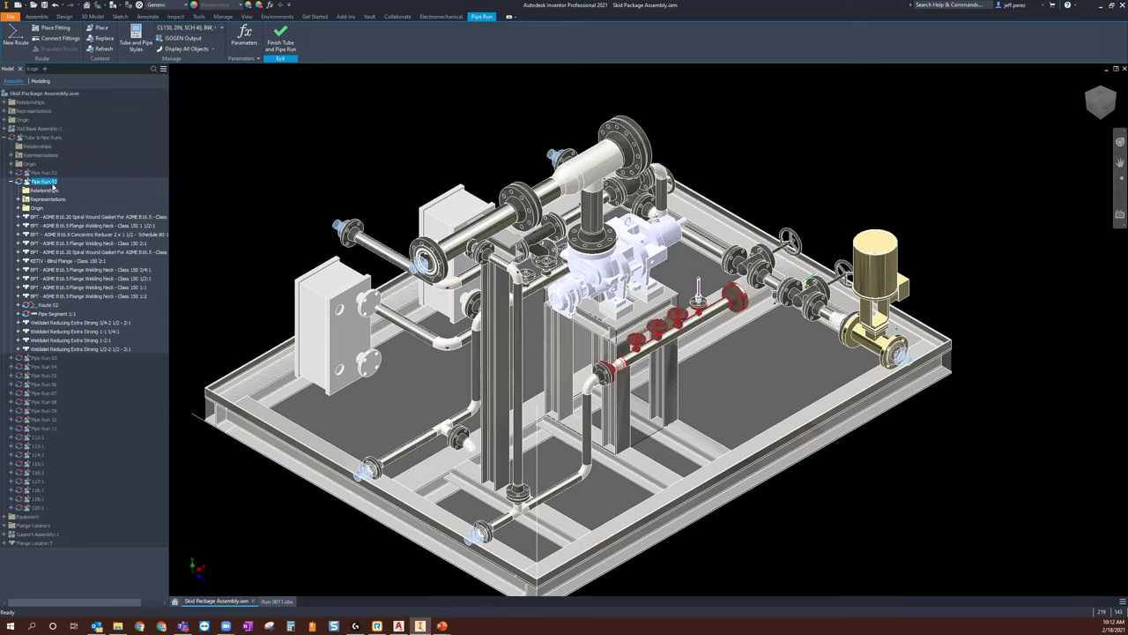
right_click(54, 184)
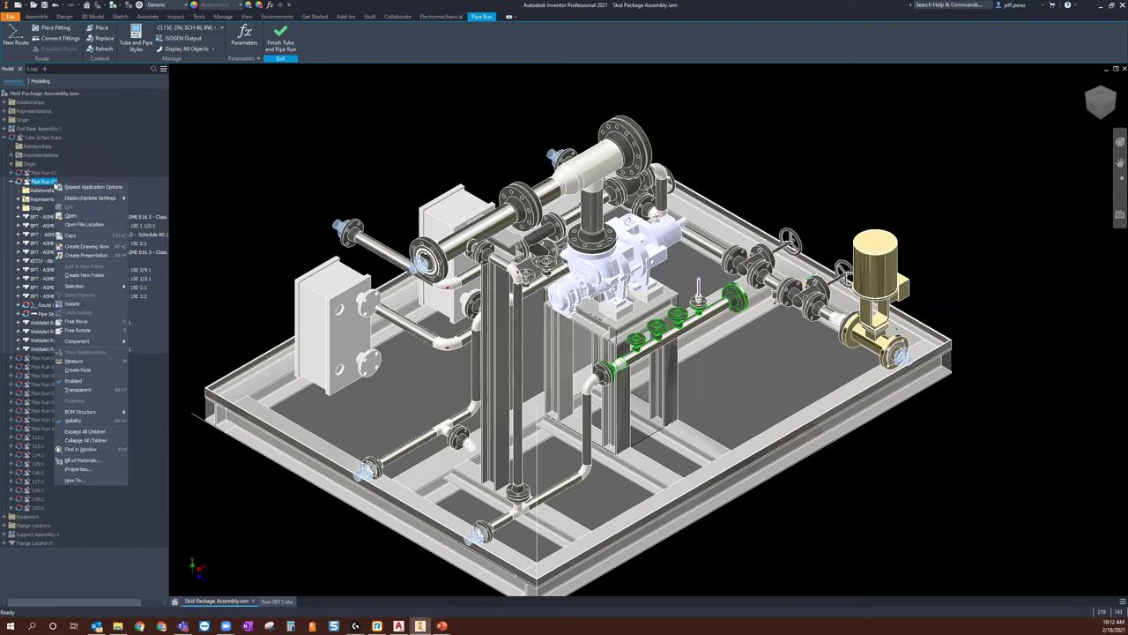
left_click(71, 217)
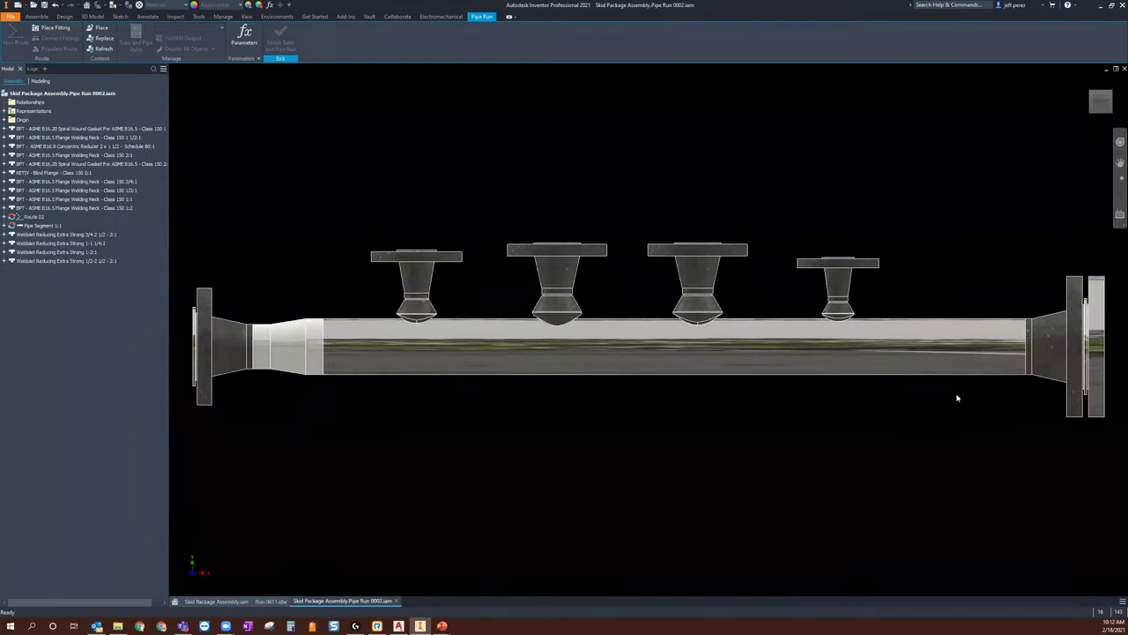
Step: Create a new drawing from the Isometric Standard.idw template
scroll(796, 401, "down", 3)
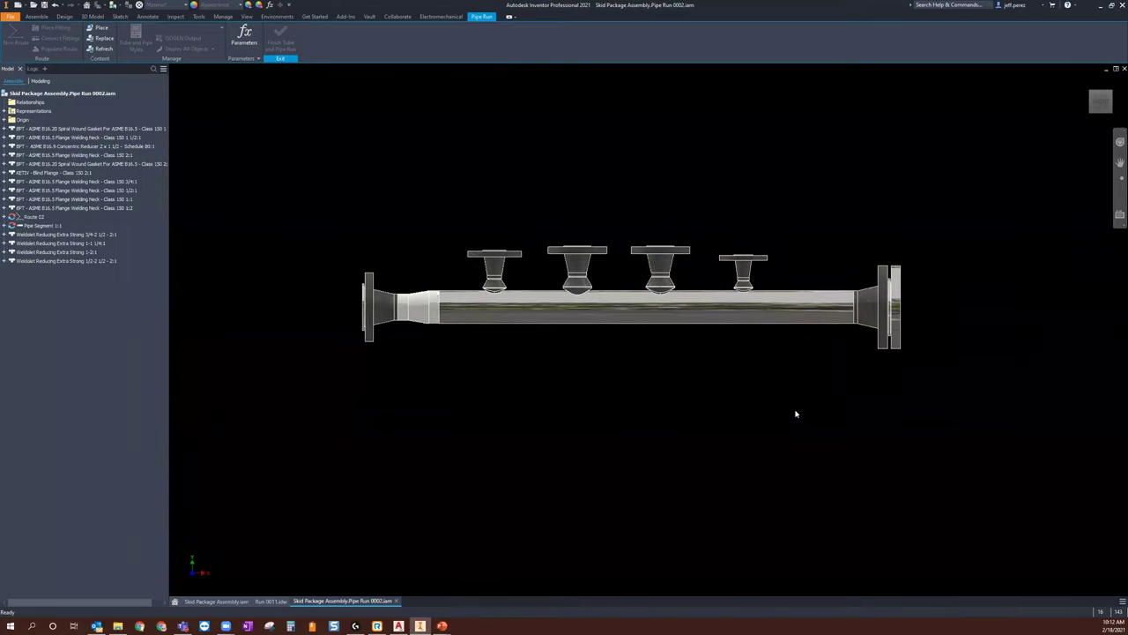
left_click(19, 6)
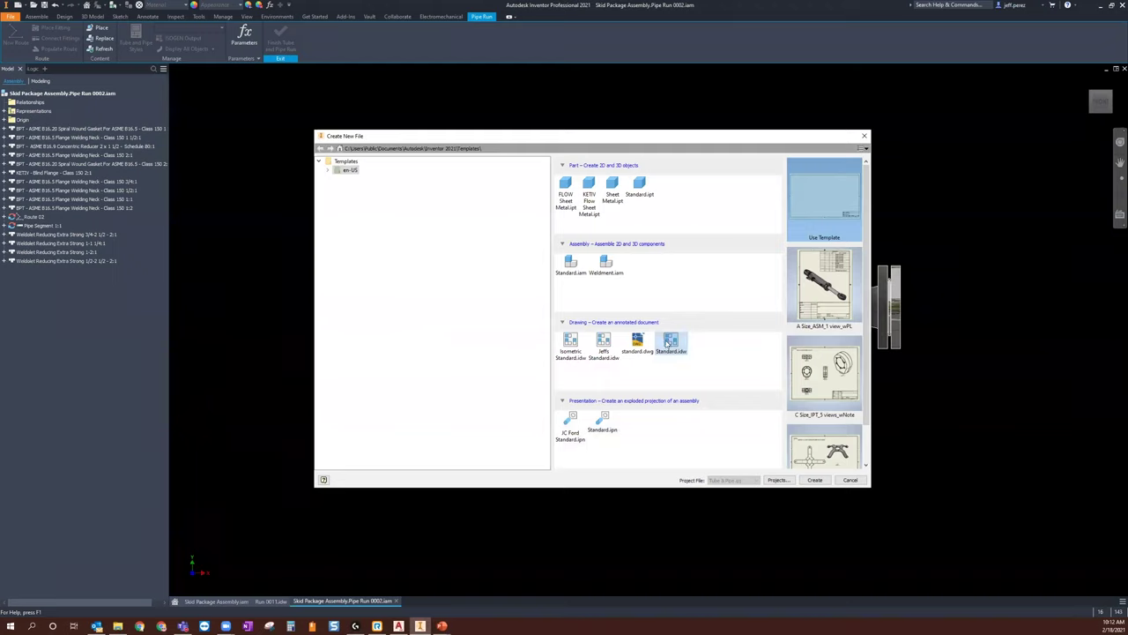
double_click(570, 344)
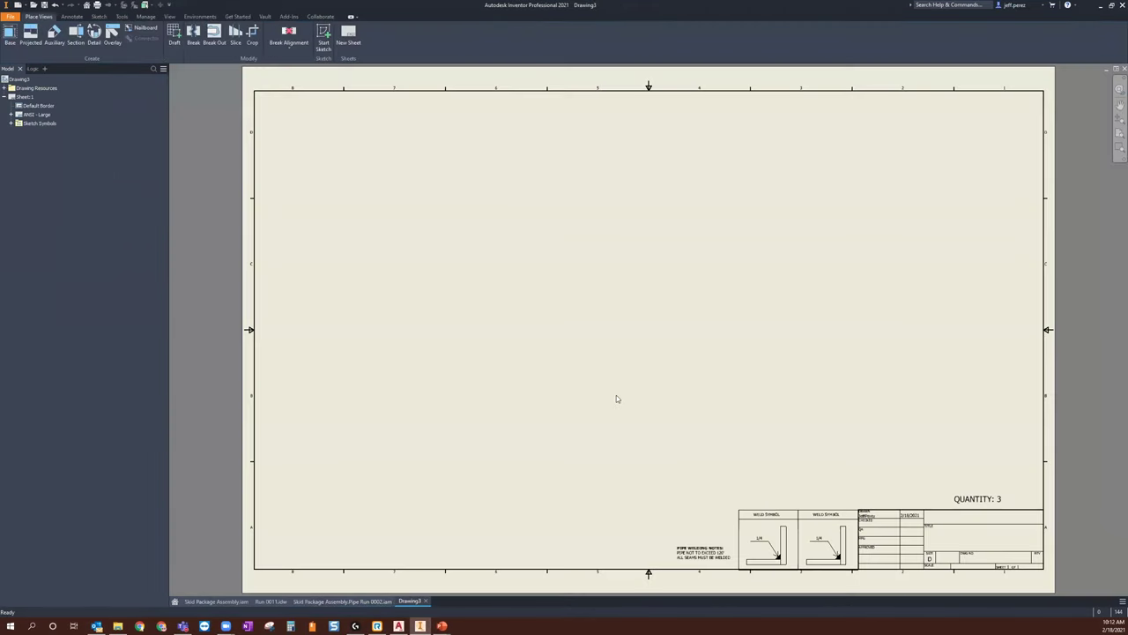
Step: Examine the new sheet's quantity note, title block, weld symbol boxes and pipe welding notes
key("F2")
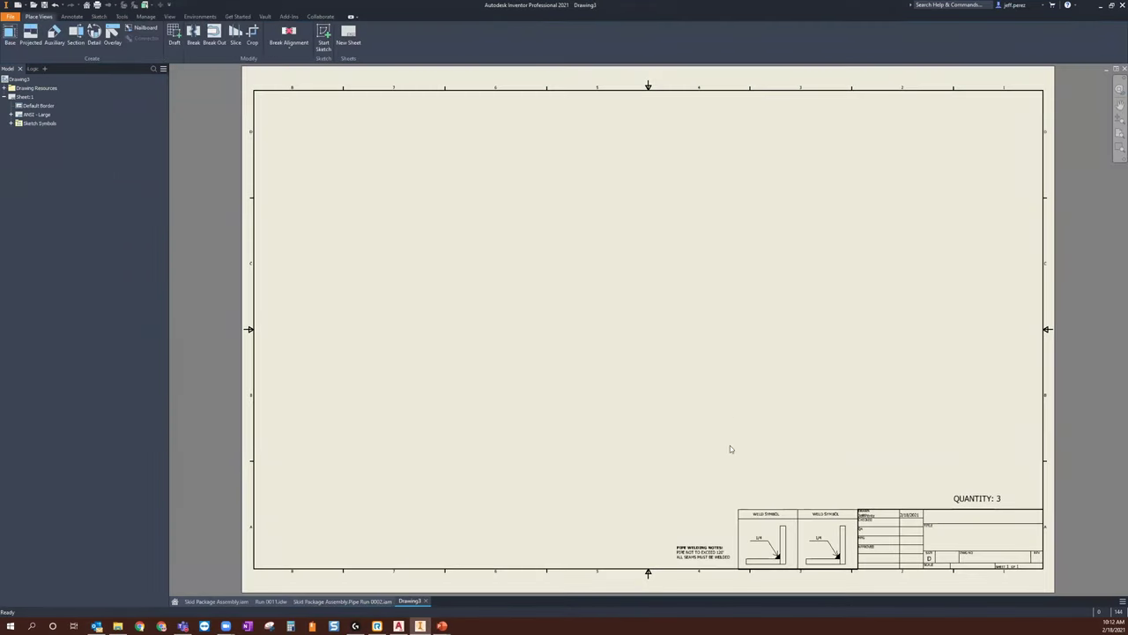
left_click_drag(726, 473, 709, 450)
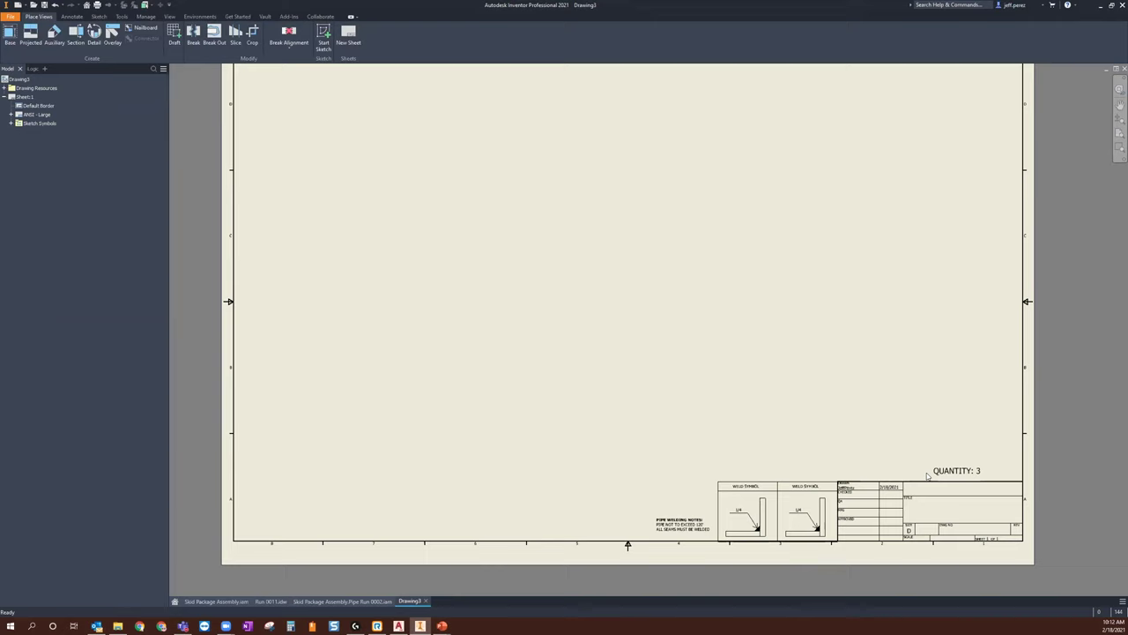
middle_click_drag(968, 488, 932, 465)
scroll(936, 461, "up", 4)
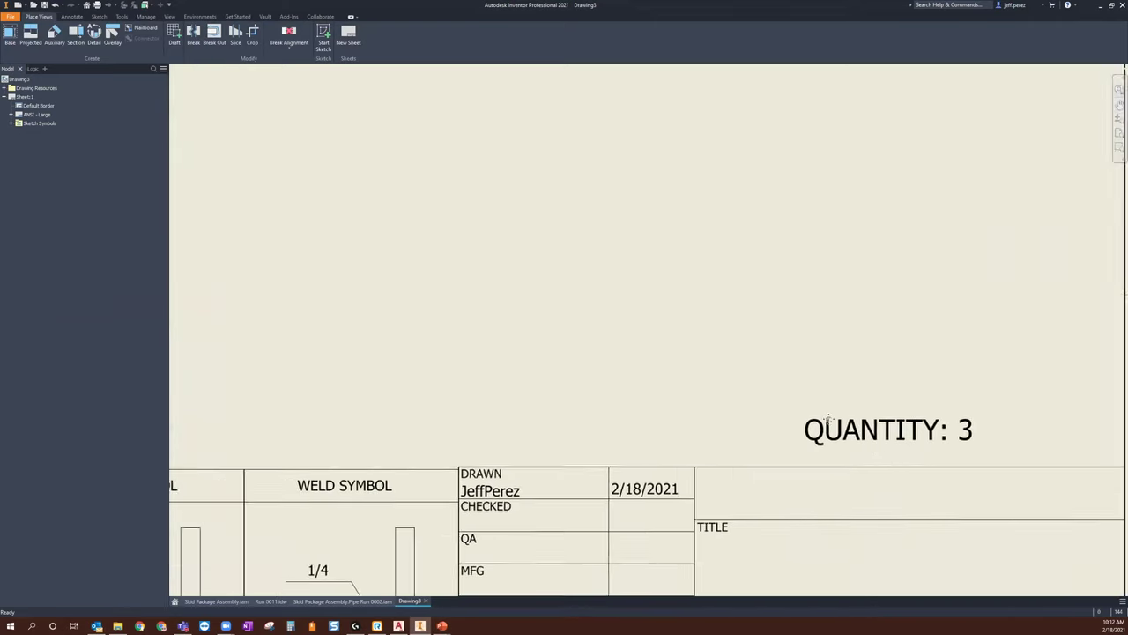
middle_click_drag(909, 422, 833, 297)
scroll(911, 274, "down", 2)
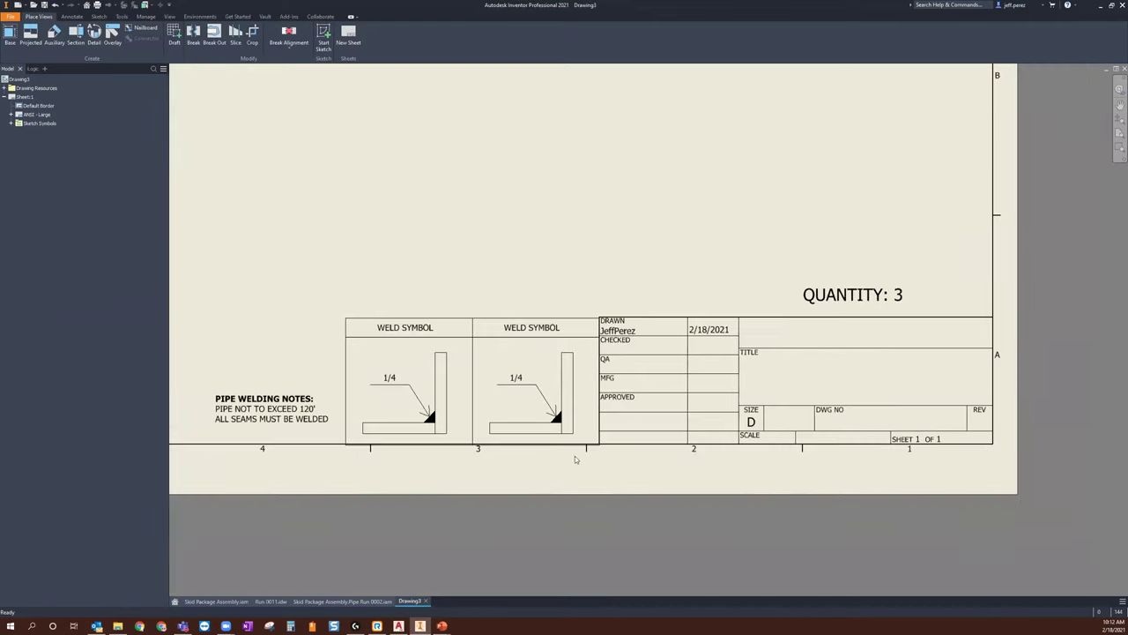
middle_click_drag(575, 456, 820, 476)
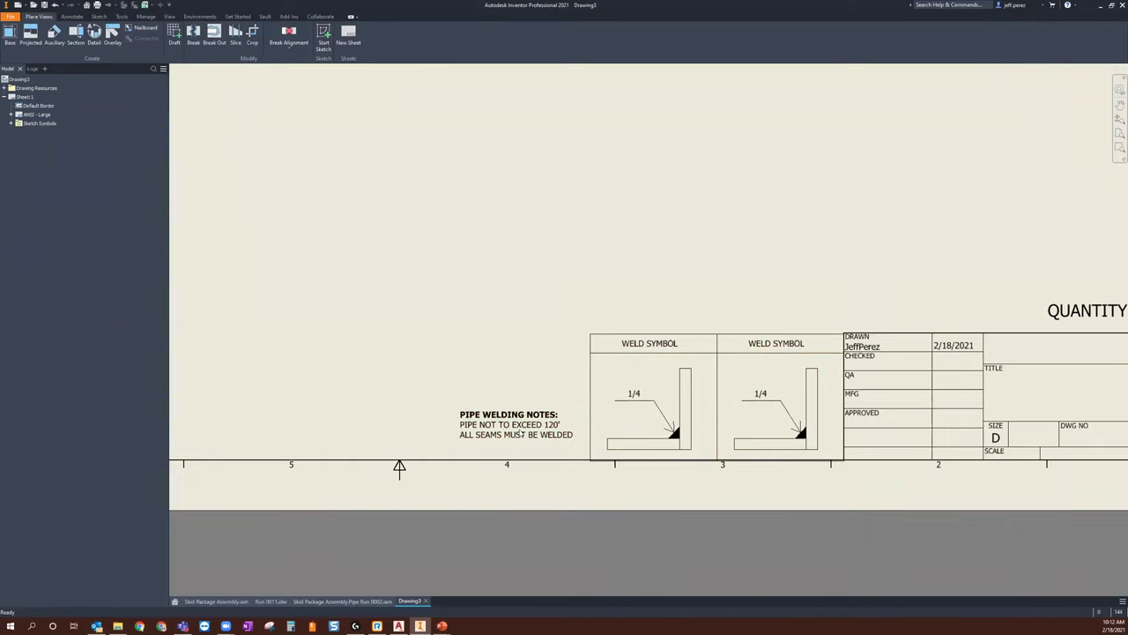
middle_click_drag(520, 436, 474, 472)
scroll(476, 467, "down", 2)
mouse_move(619, 402)
middle_mouse_down()
mouse_move(623, 418)
mouse_move(728, 461)
middle_mouse_up()
scroll(729, 461, "down", 2)
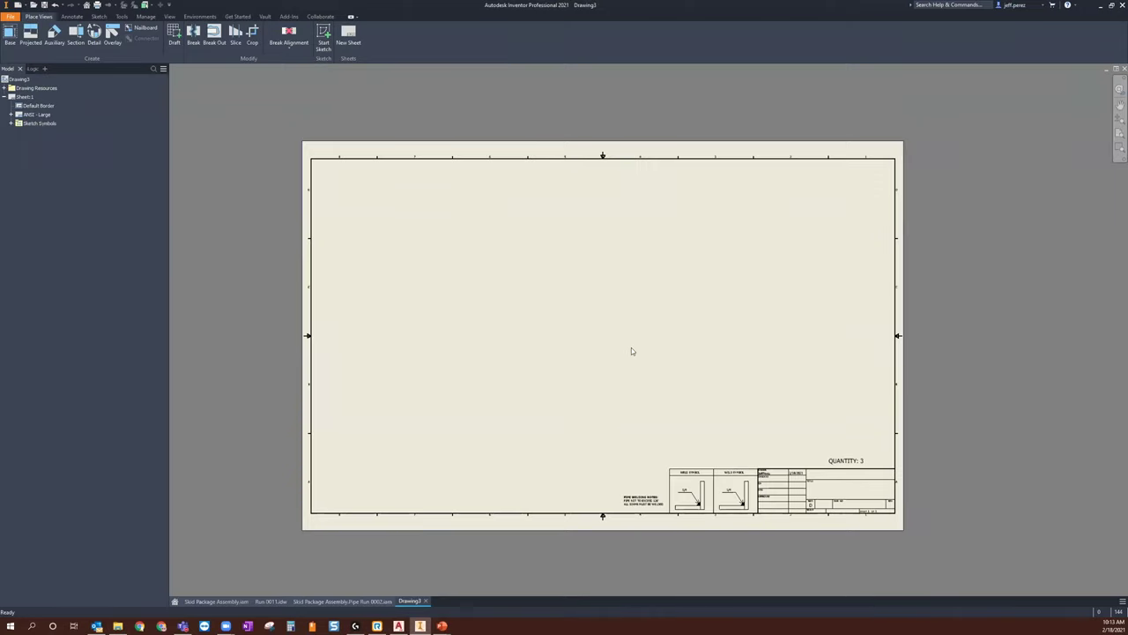
middle_click_drag(631, 360, 633, 369)
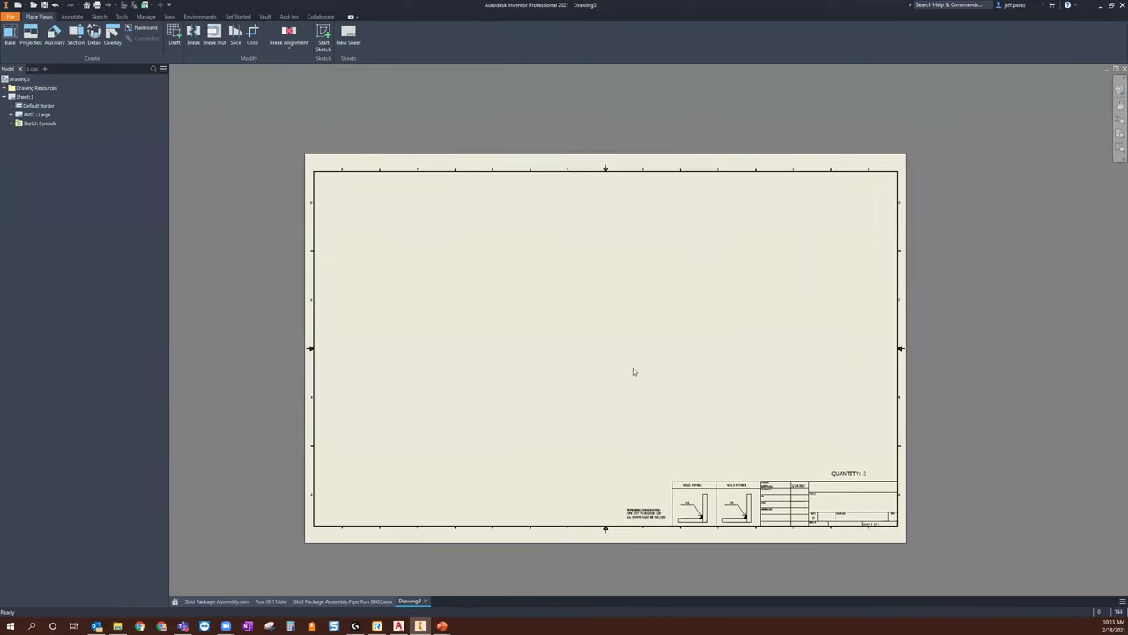
Step: Add a front base view of Pipe Run 0002 at 1/4 scale and position it midway up the sheet's left half
left_click(10, 35)
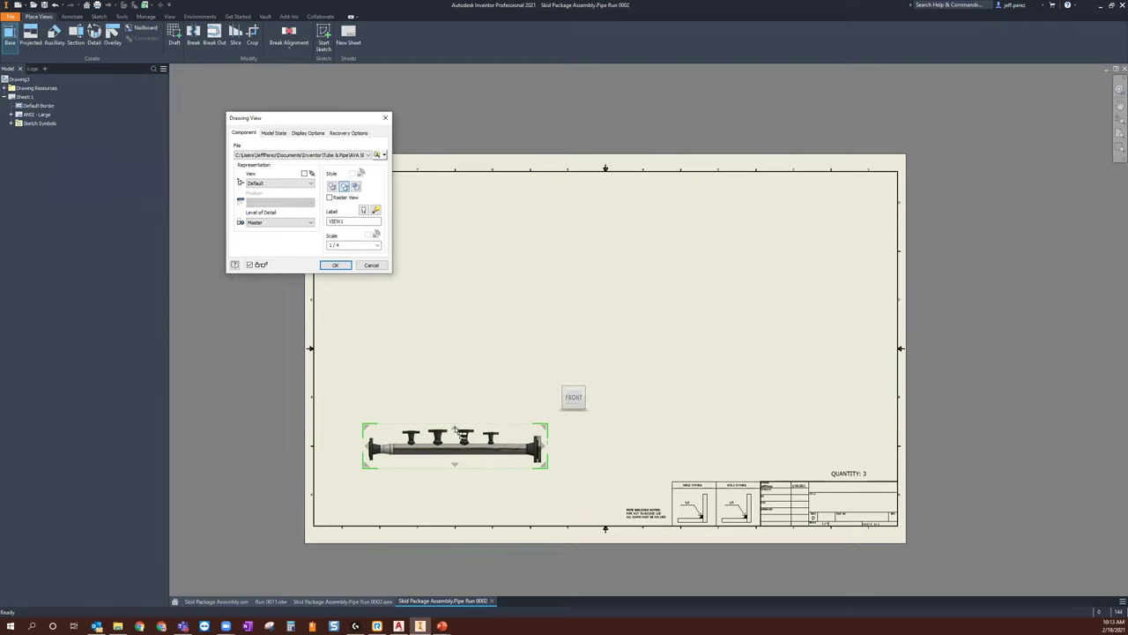
mouse_move(456, 441)
left_mouse_down()
mouse_move(534, 372)
mouse_move(499, 372)
mouse_move(523, 412)
mouse_move(491, 339)
mouse_move(502, 353)
left_mouse_up()
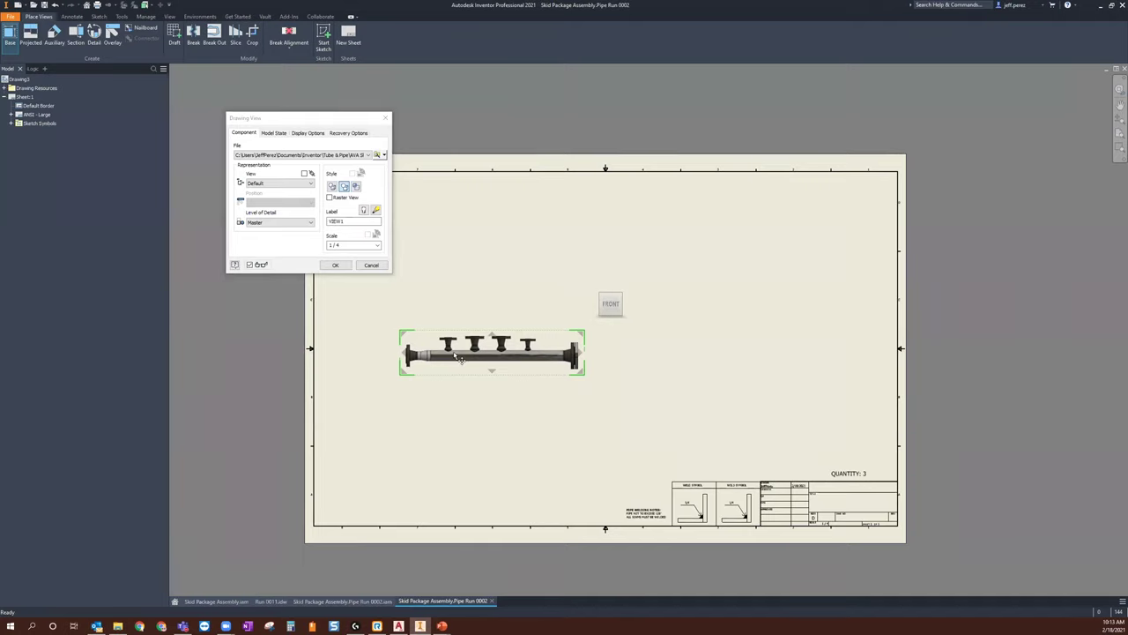
scroll(484, 360, "up", 4)
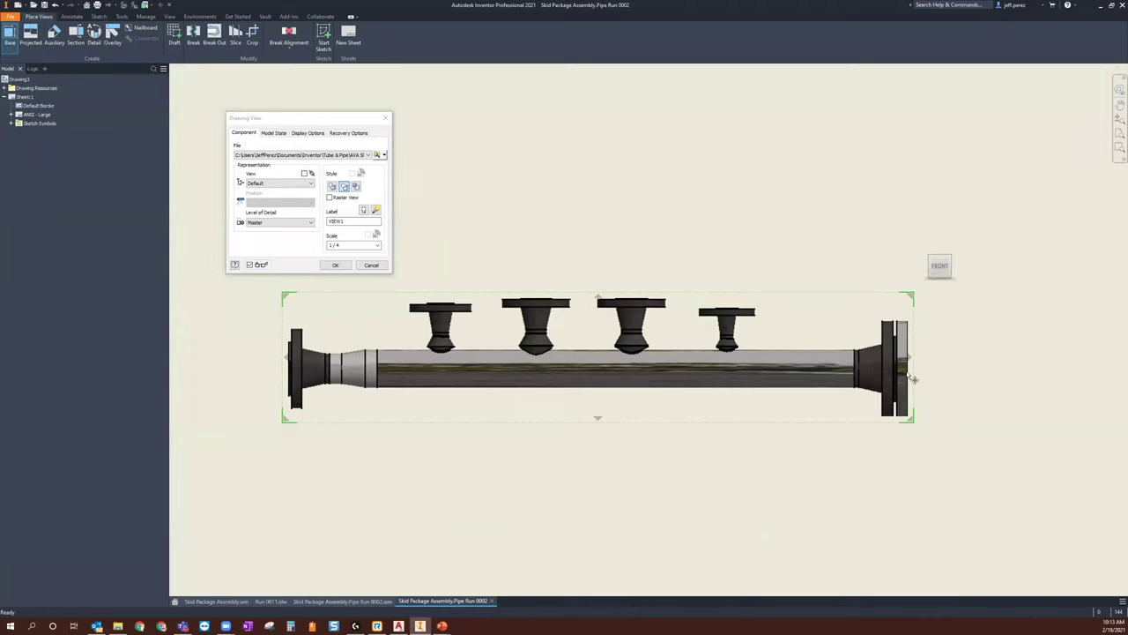
scroll(906, 367, "down", 2)
mouse_move(883, 374)
middle_mouse_down()
mouse_move(726, 393)
mouse_move(713, 361)
middle_mouse_up()
scroll(714, 360, "down", 2)
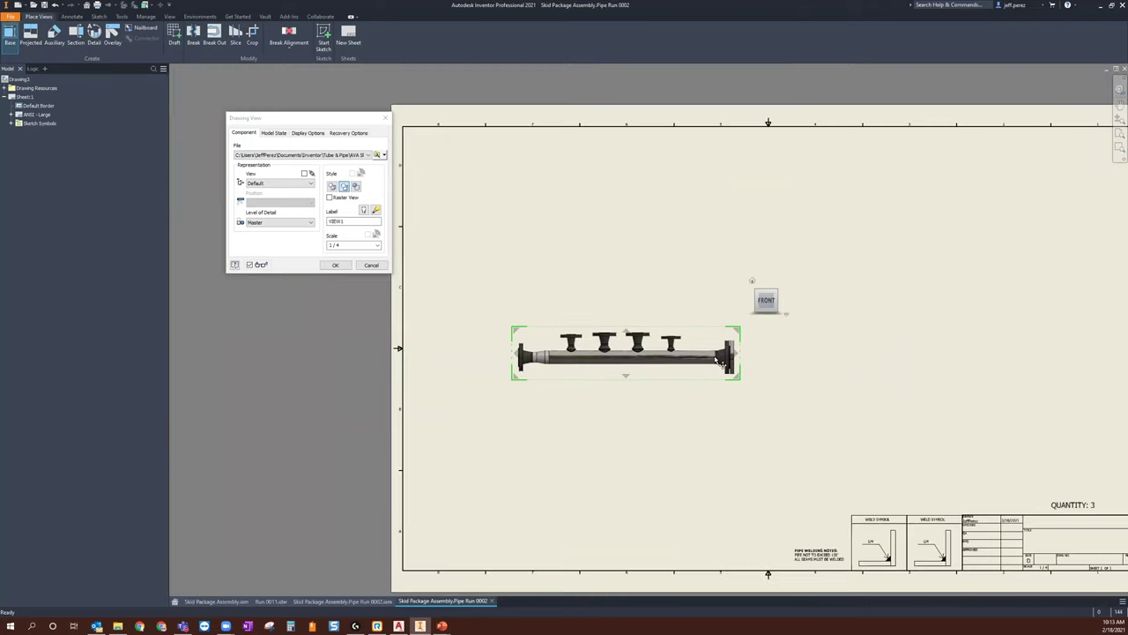
Step: Project an isometric view from the base view into the sheet's upper right area and create both views
key("Home")
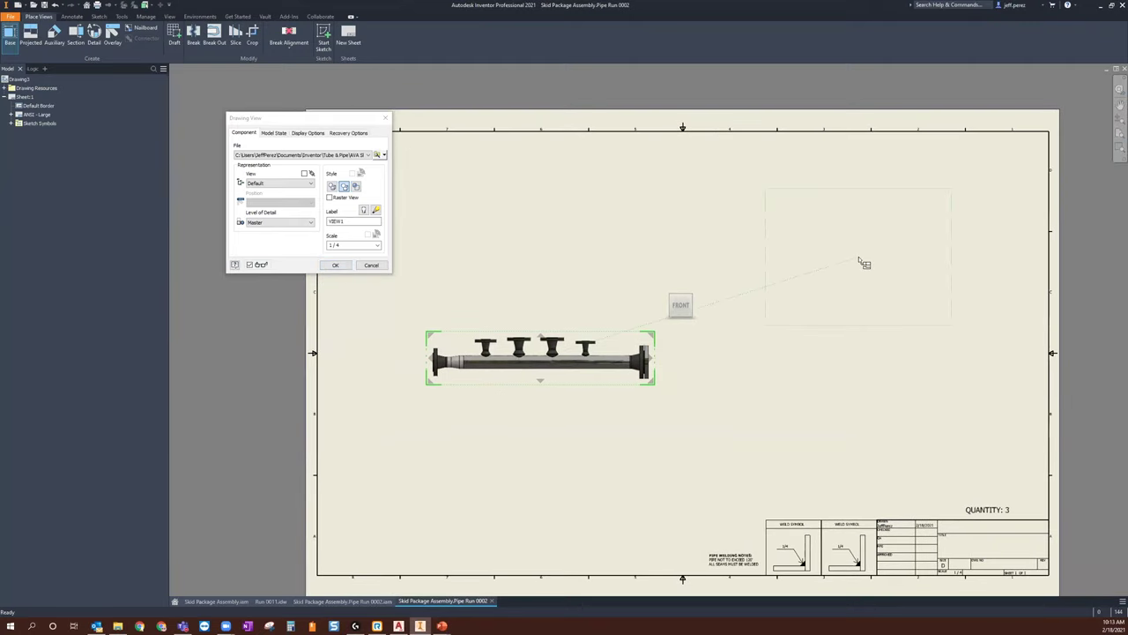
left_click(864, 262)
right_click(832, 307)
left_click(858, 310)
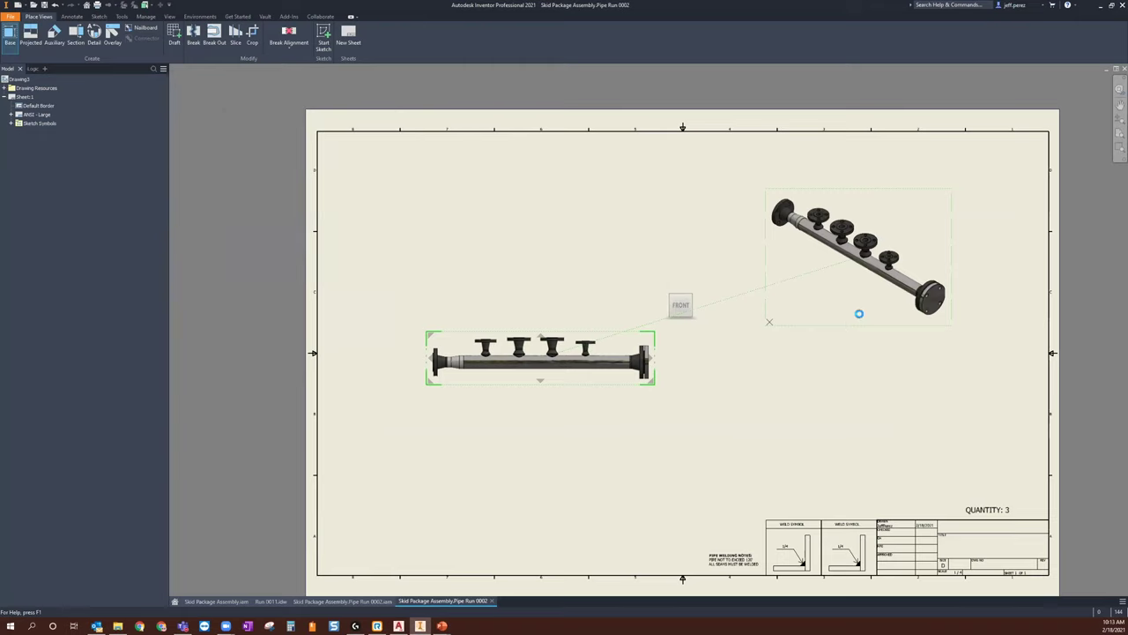
Step: Reposition the front and isometric views of Pipe Run 0002 to sit about midway up the sheet
left_click_drag(591, 338, 580, 301)
left_click_drag(885, 322, 879, 387)
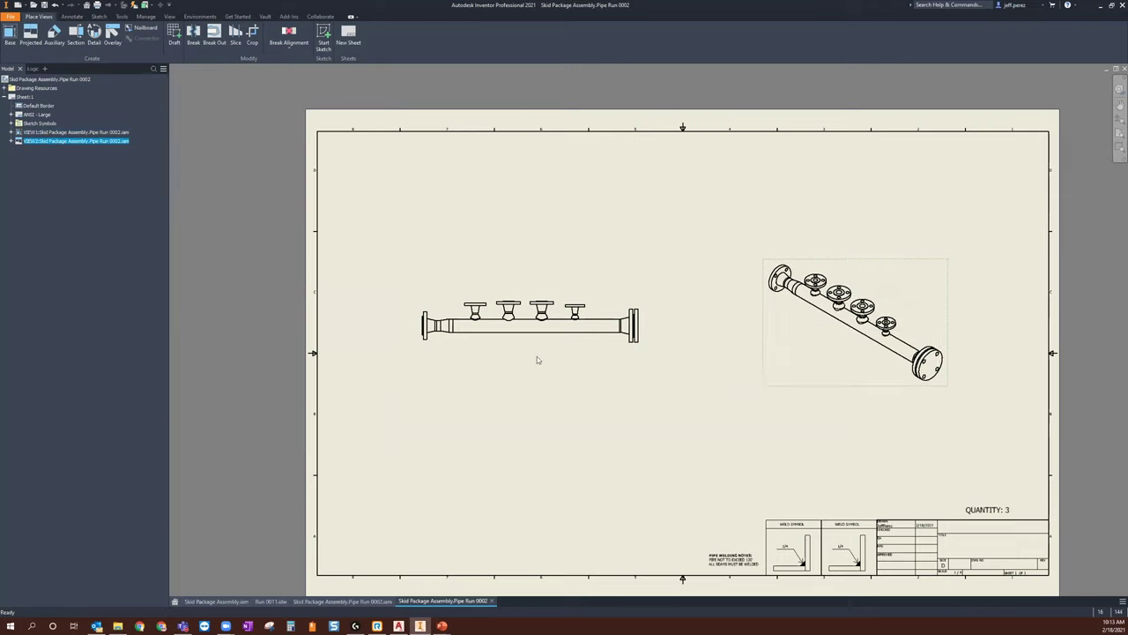
left_click_drag(541, 352, 534, 373)
left_click_drag(808, 389, 804, 443)
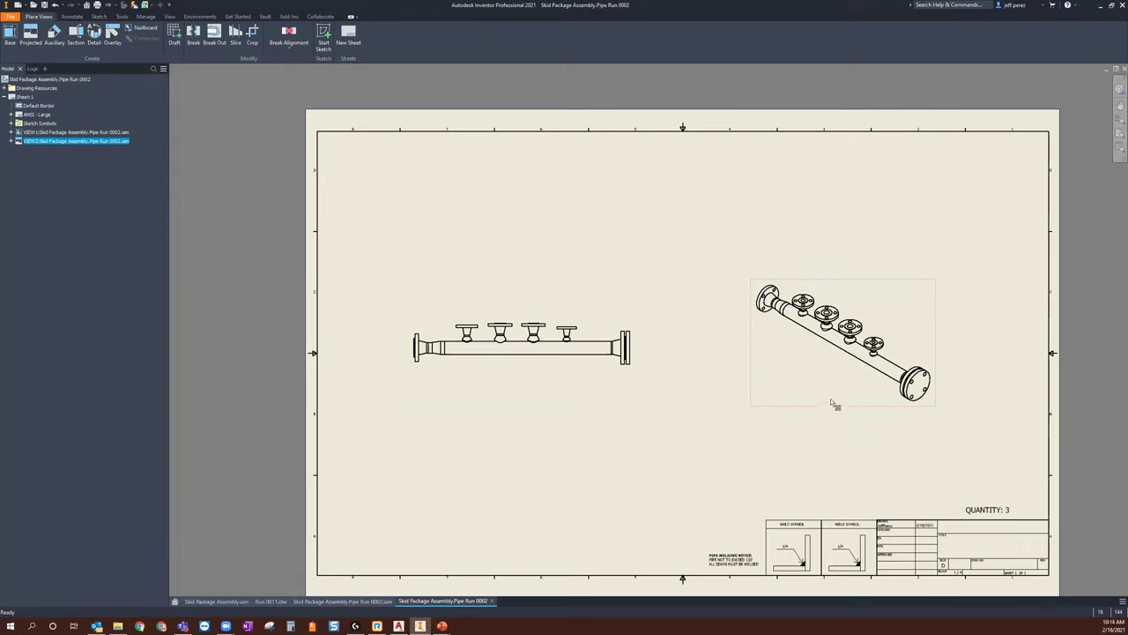
left_click_drag(832, 401, 828, 407)
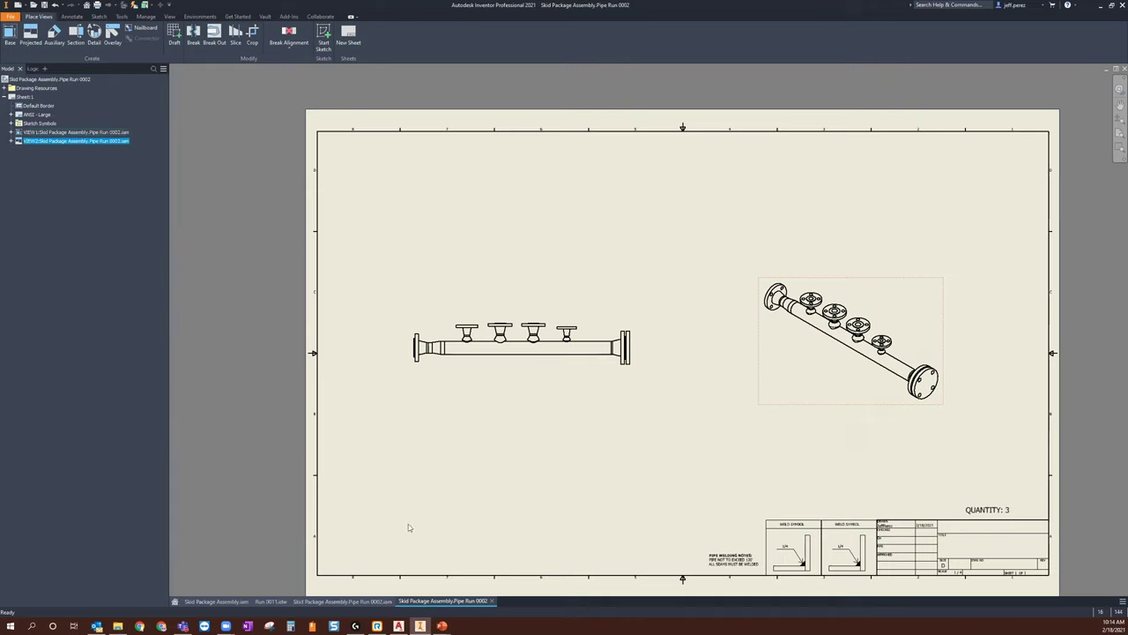
Step: Switch to Skid Package Assembly.iam, activate its Tube & Pipe Runs assembly, and browse for a file in the Skid Package Assembly folder
key("ctrl+Tab")
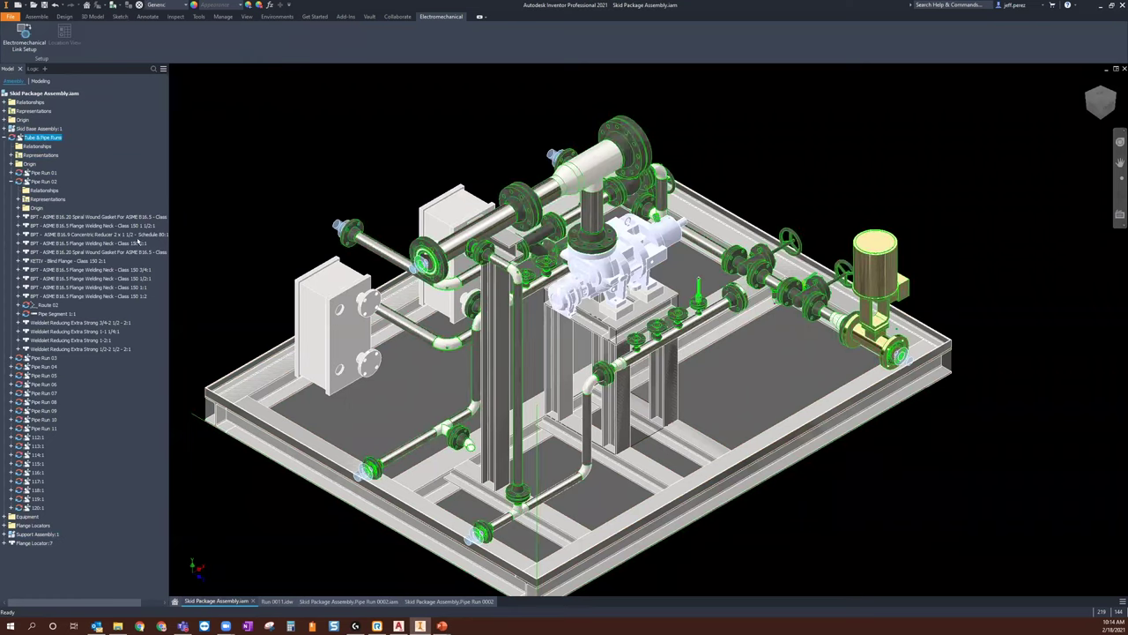
double_click(39, 137)
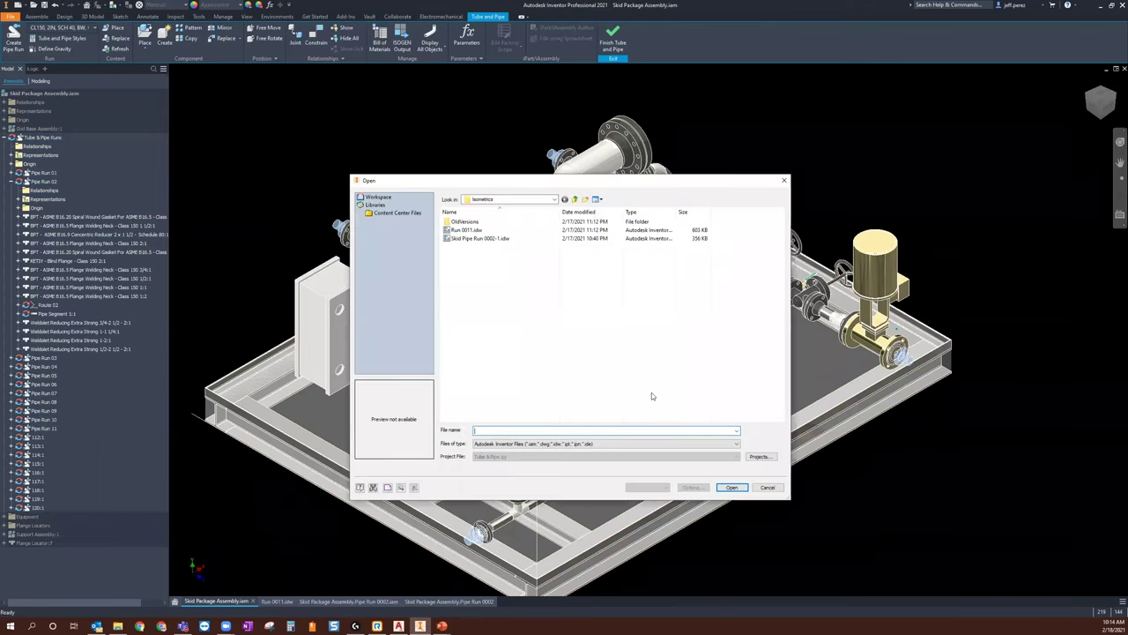
left_click(574, 204)
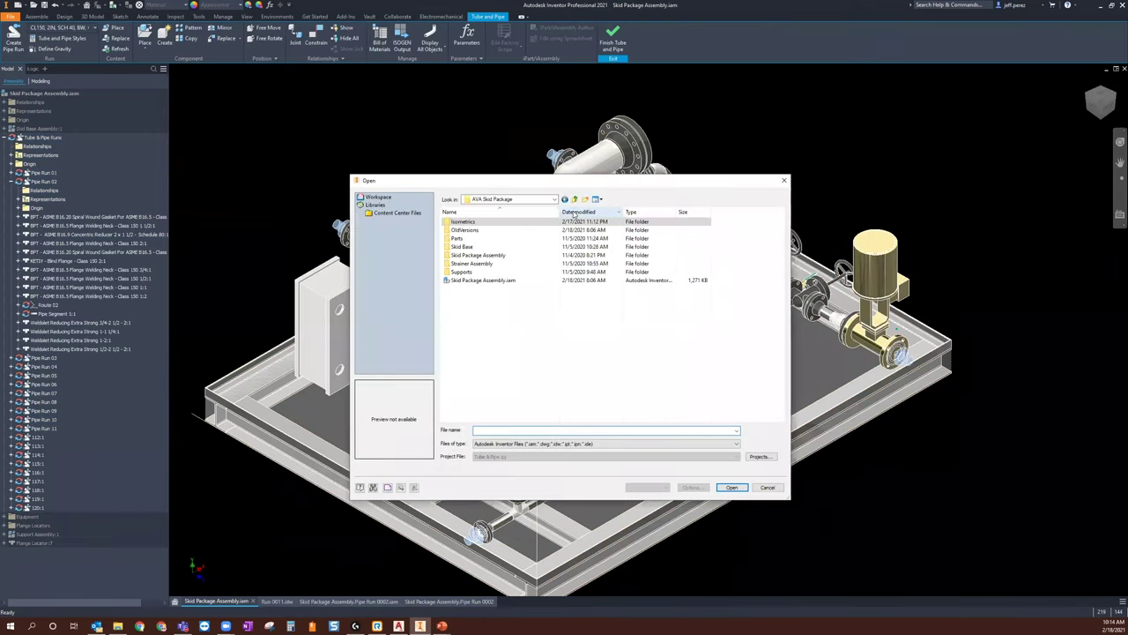
left_click(500, 256)
double_click(500, 256)
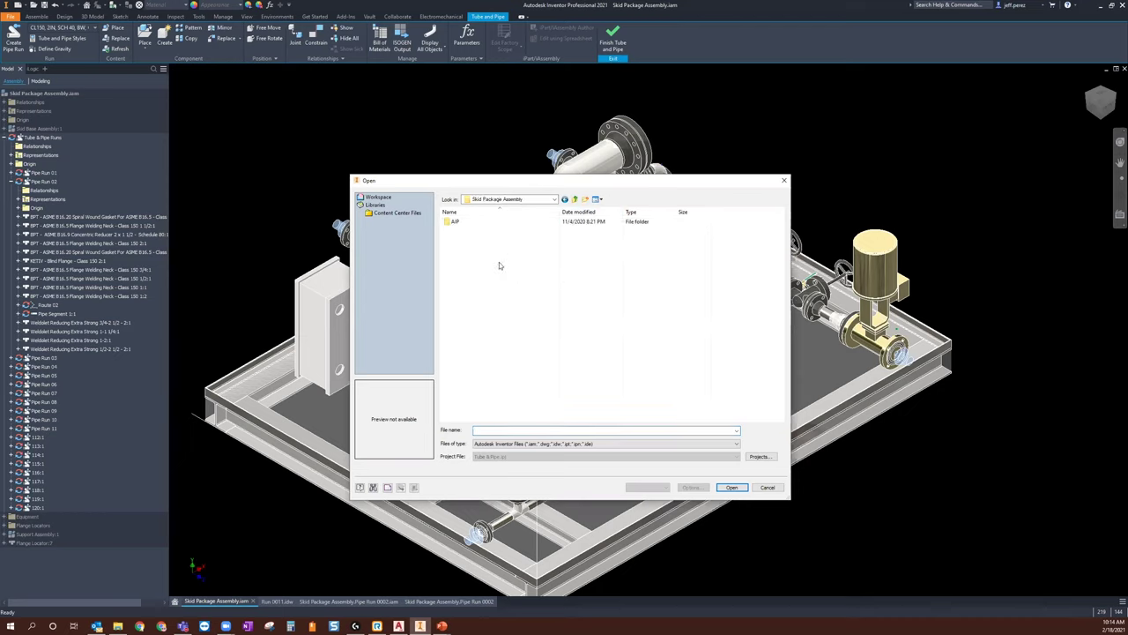
Step: Browse through the AIP and Tube and Pipe folders to Run02 and select the Pipe Run 0002 assembly file
left_click(456, 223)
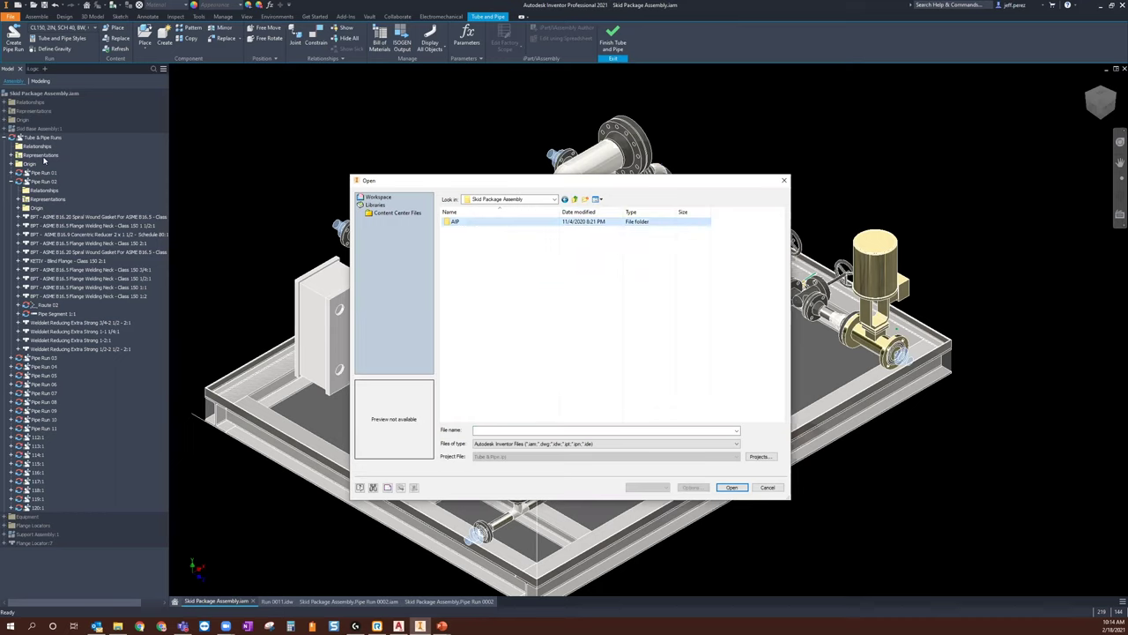
double_click(467, 224)
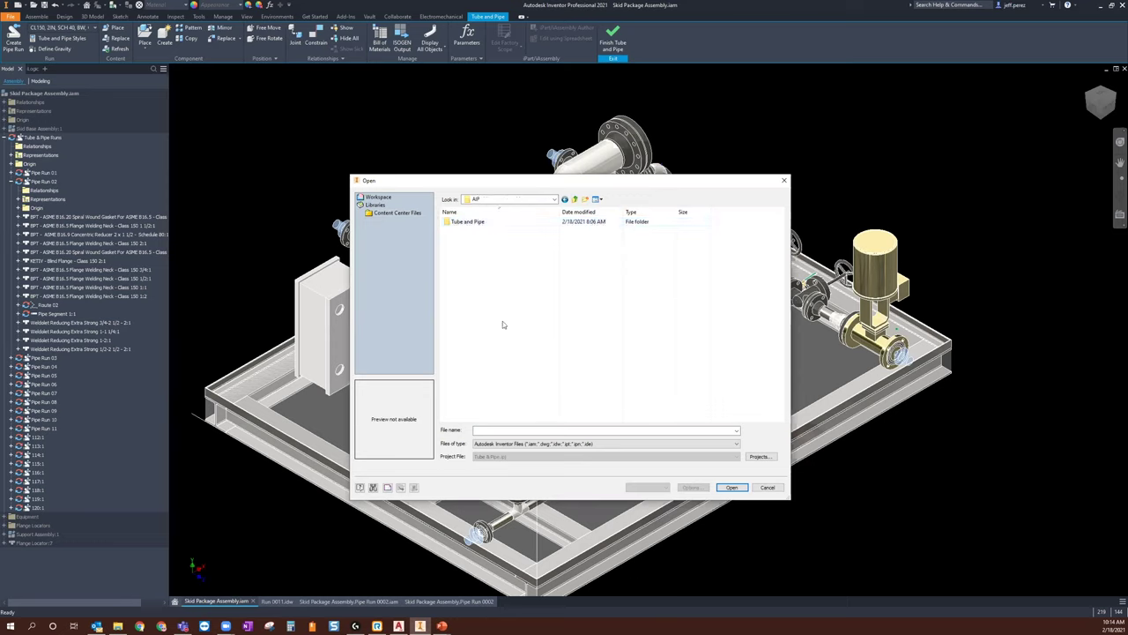
double_click(467, 222)
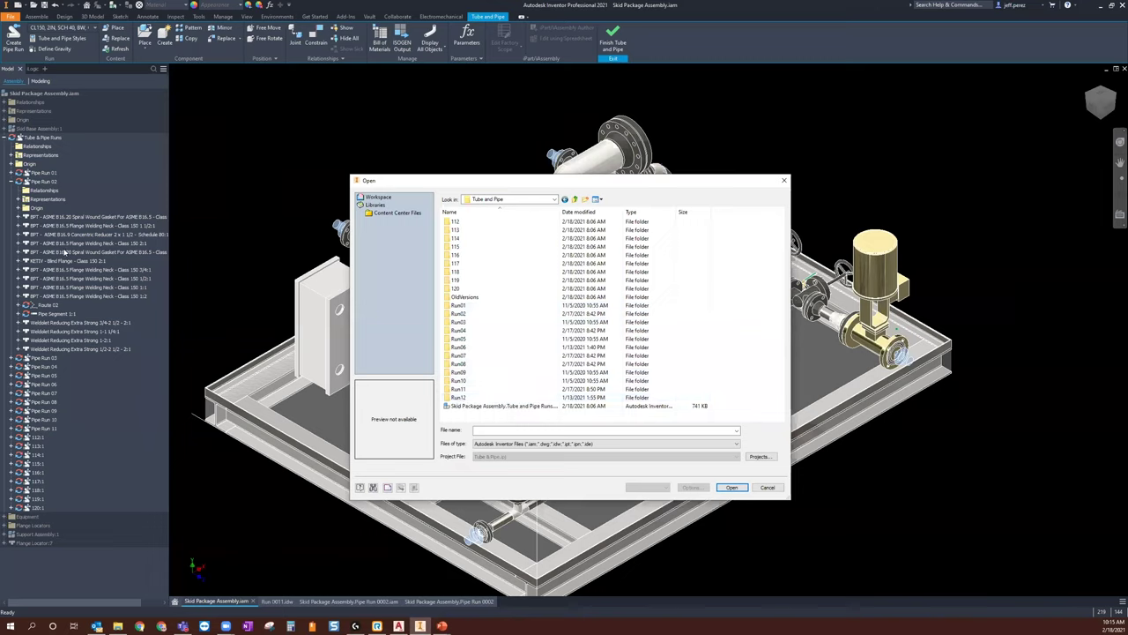
double_click(471, 316)
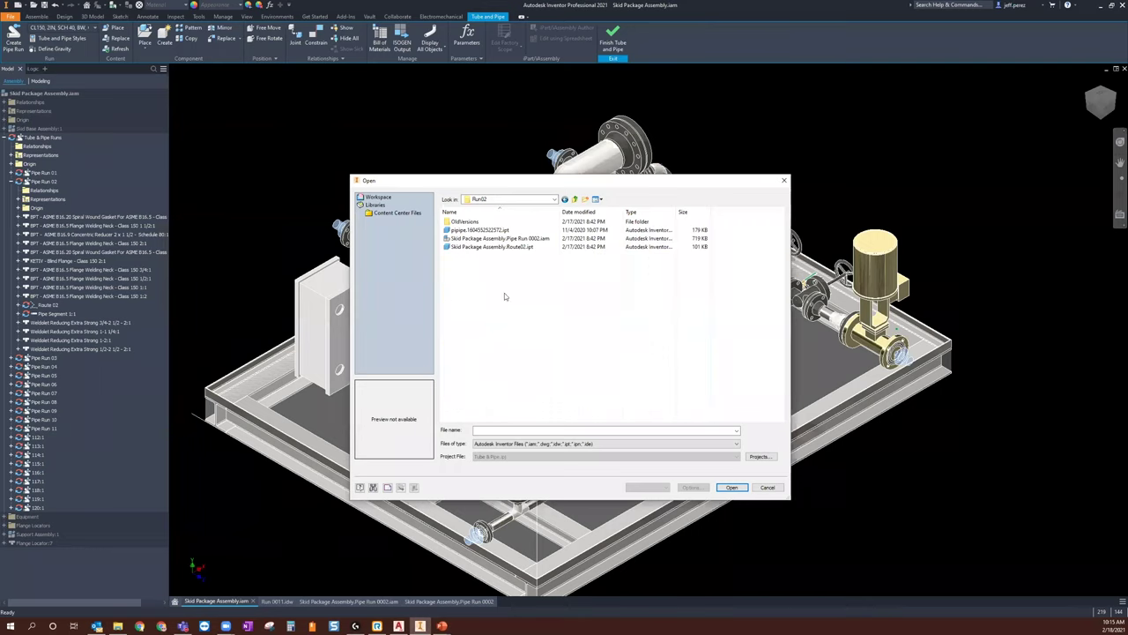
left_click(529, 239)
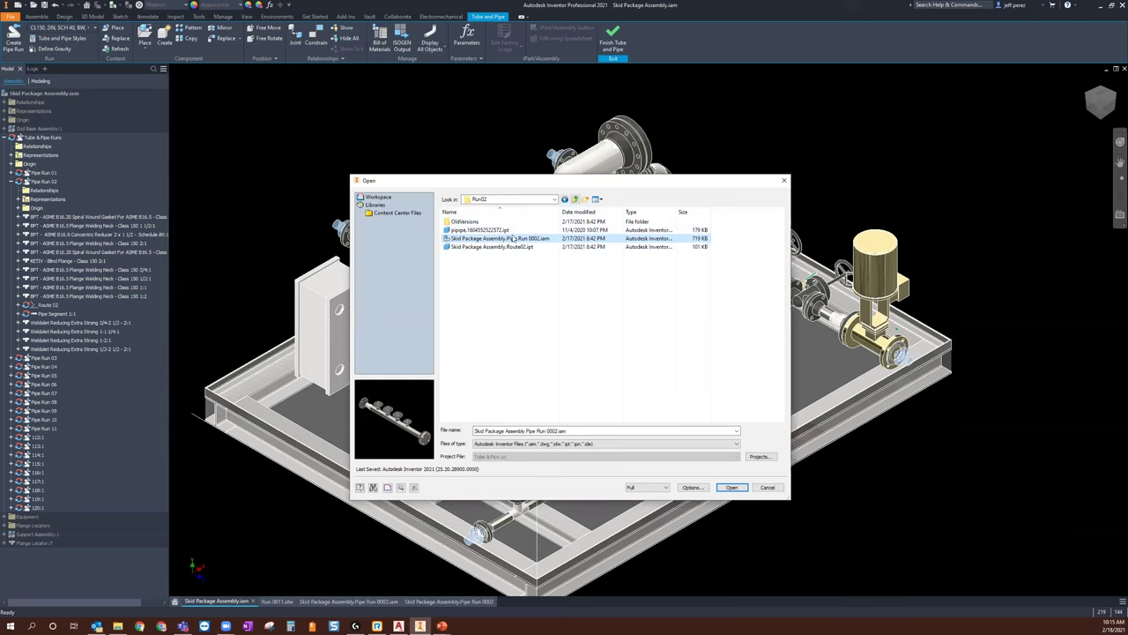
Step: Open Skid Package Assembly.Pipe Run 0001.iam from the Run01 folder
left_click(576, 200)
double_click(465, 310)
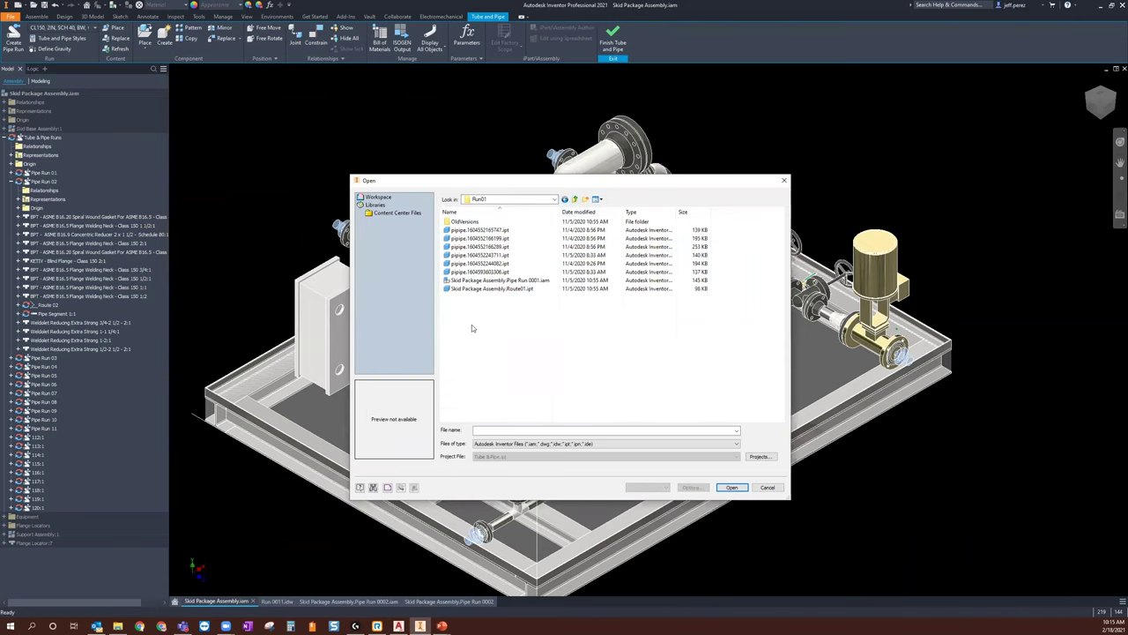
right_click(493, 279)
left_click(494, 280)
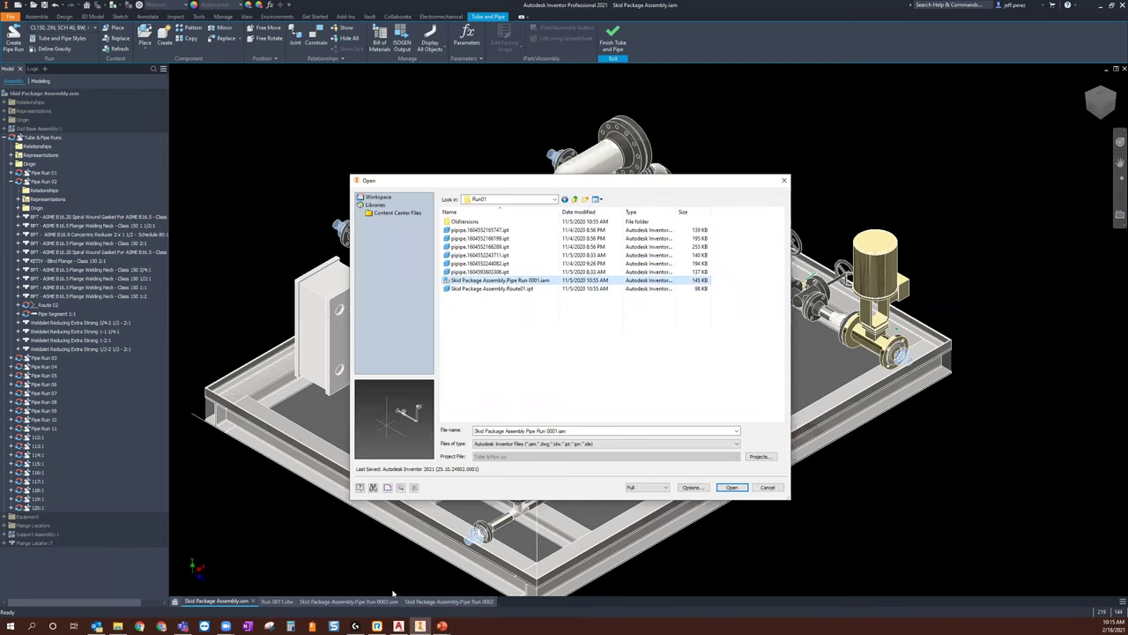
right_click(514, 281)
left_click(515, 282)
double_click(516, 282)
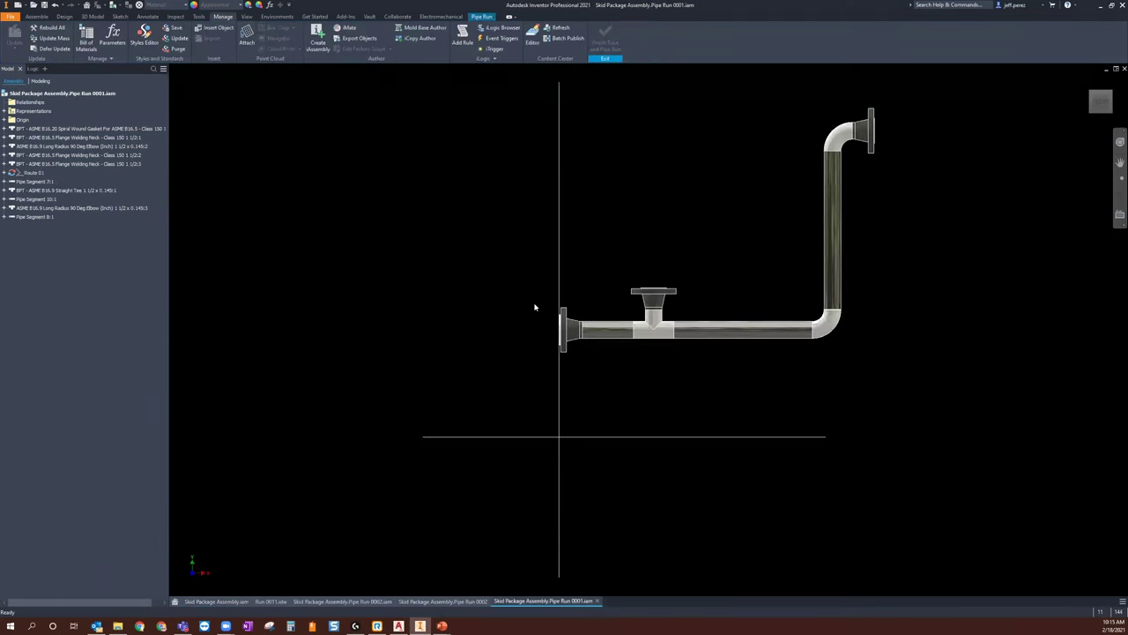
Step: Create a new drawing from the Standard.idw template
mouse_move(953, 415)
middle_mouse_down()
mouse_move(864, 446)
mouse_move(875, 446)
middle_mouse_up()
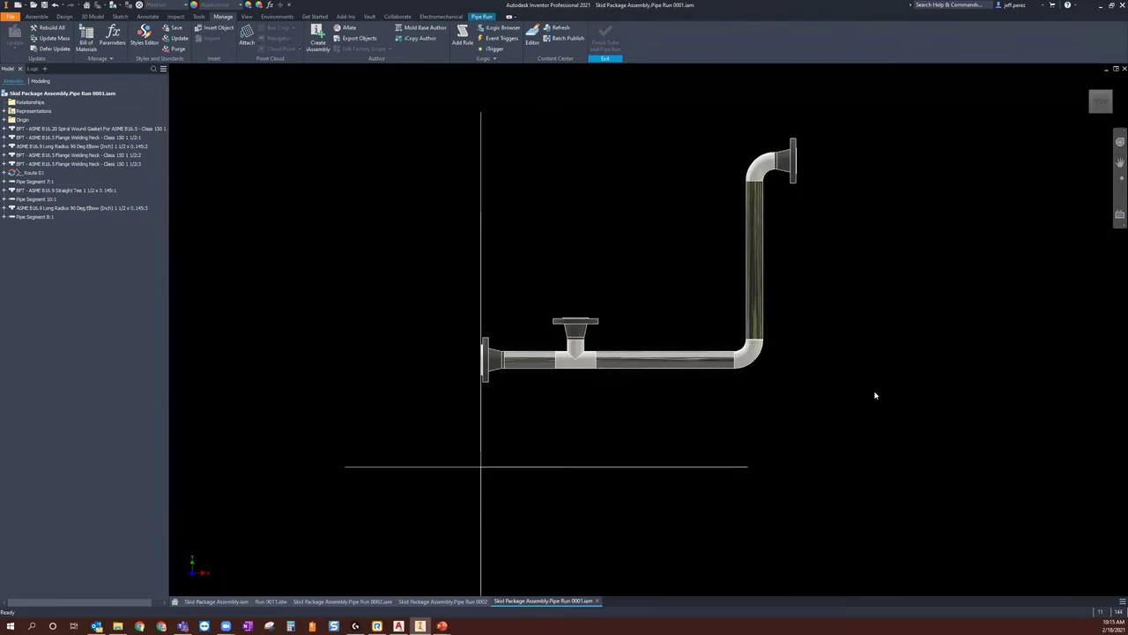
key("ctrl+n")
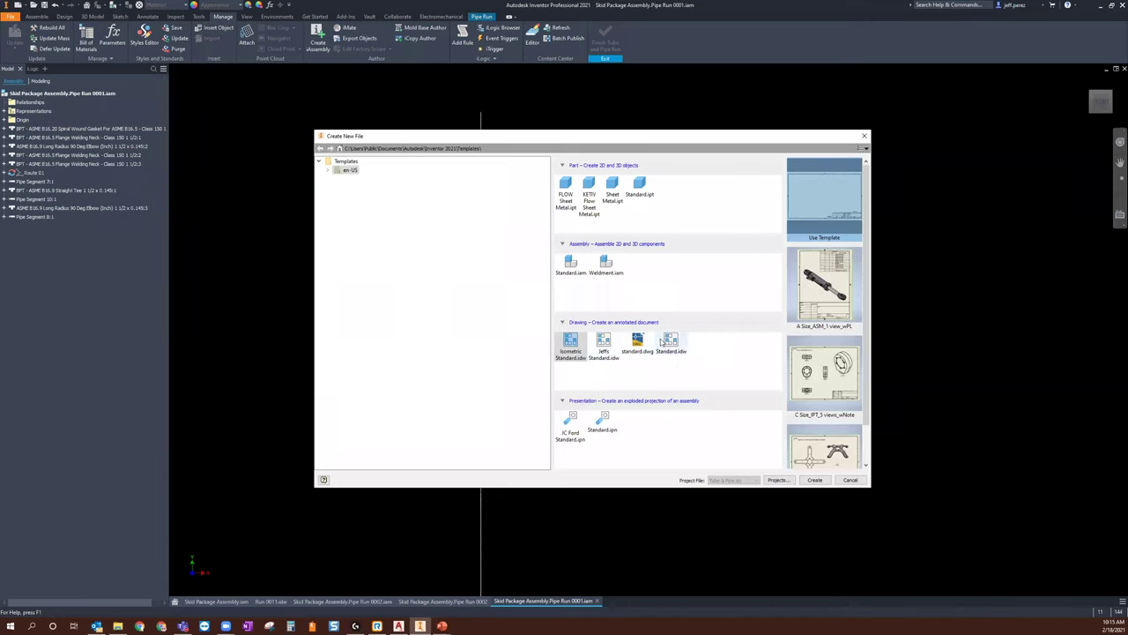
key("Escape")
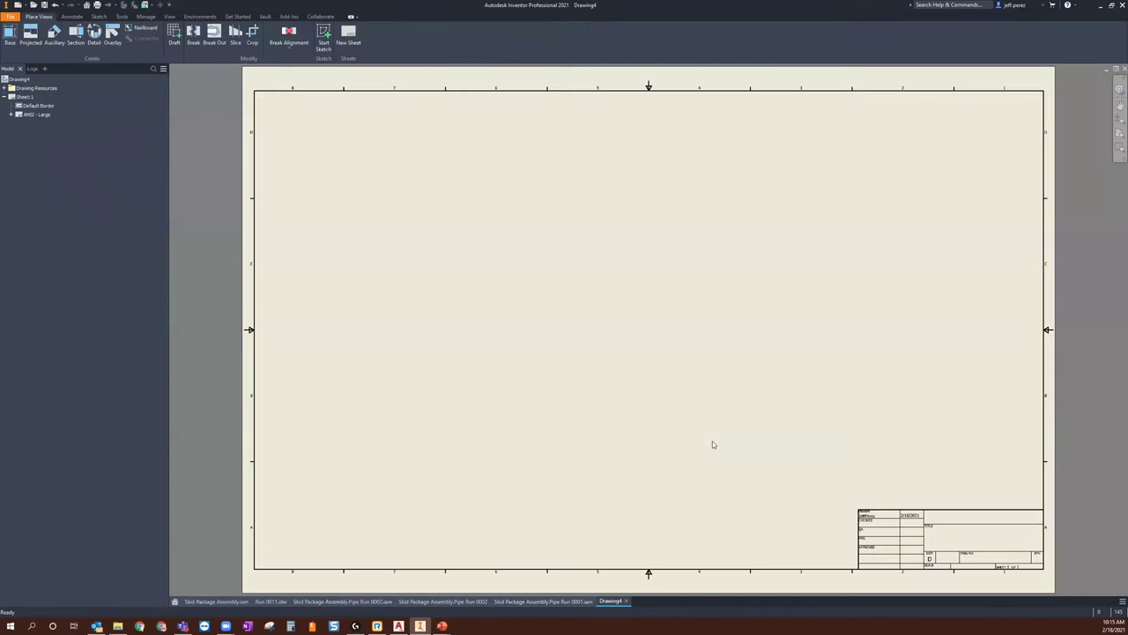
Step: Add a 1/4 scale front view of Pipe Run 0001 with projected top and isometric views, and space them out on the sheet
left_click(5, 35)
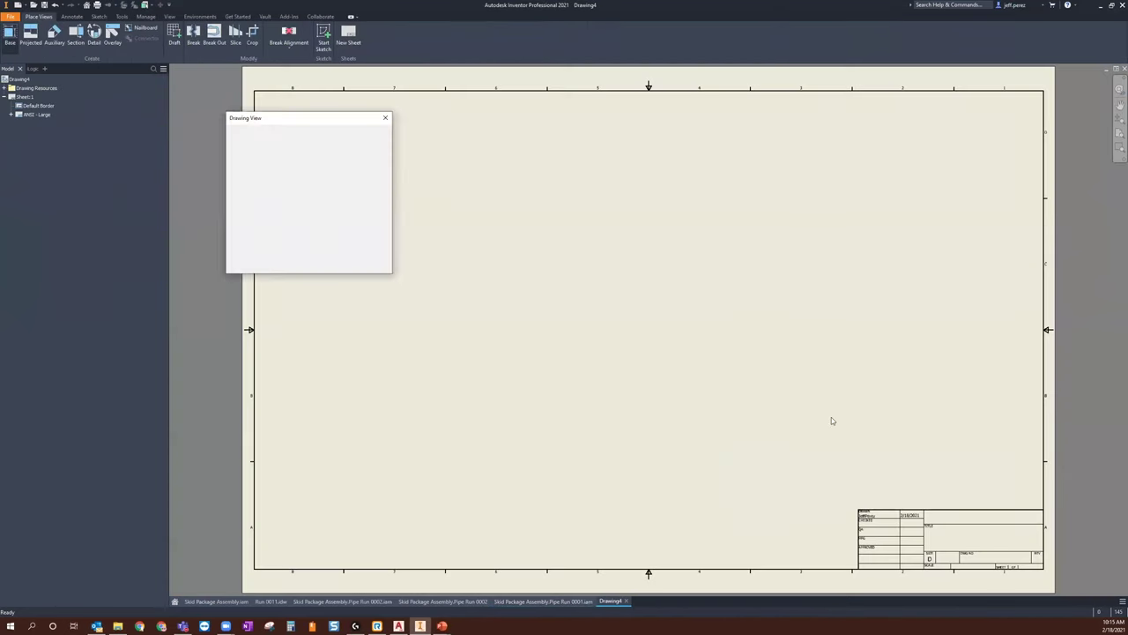
left_click(464, 194)
left_click(847, 252)
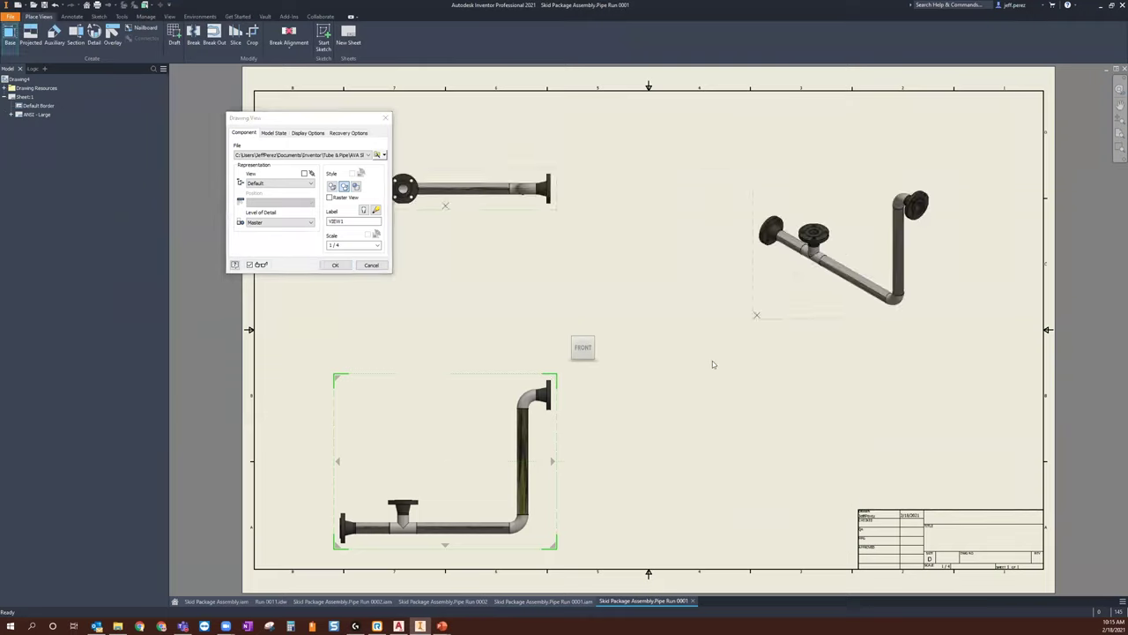
right_click(713, 305)
left_click(718, 370)
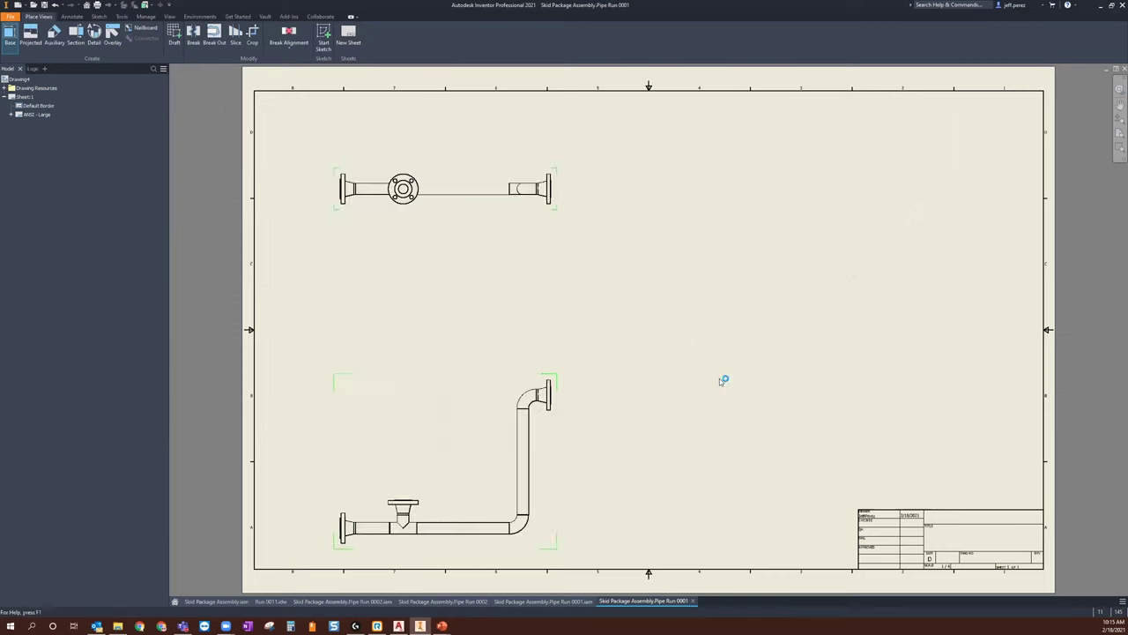
left_click_drag(492, 383, 502, 305)
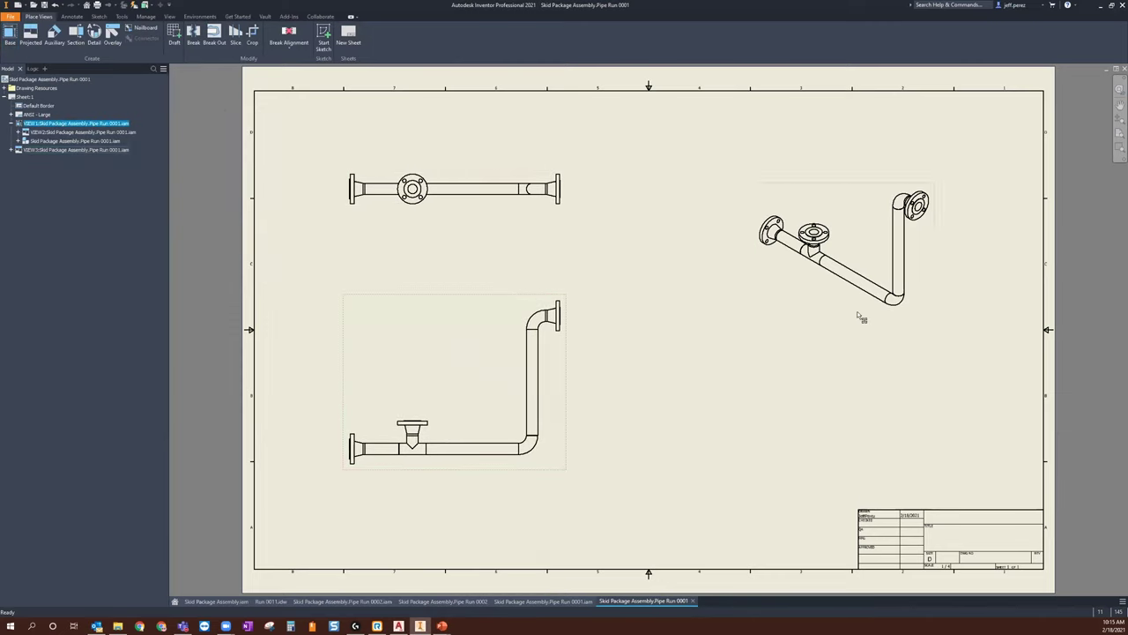
left_click_drag(859, 315, 821, 368)
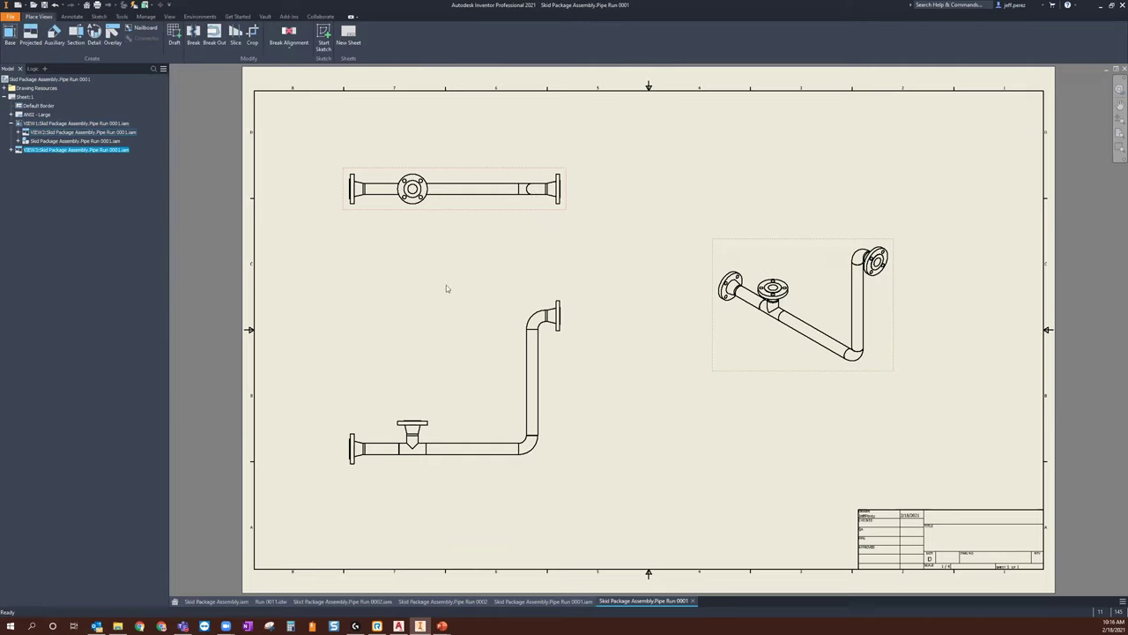
Step: Add a centerline along the full pipe in the top view, from one end flange to the other
left_click(80, 18)
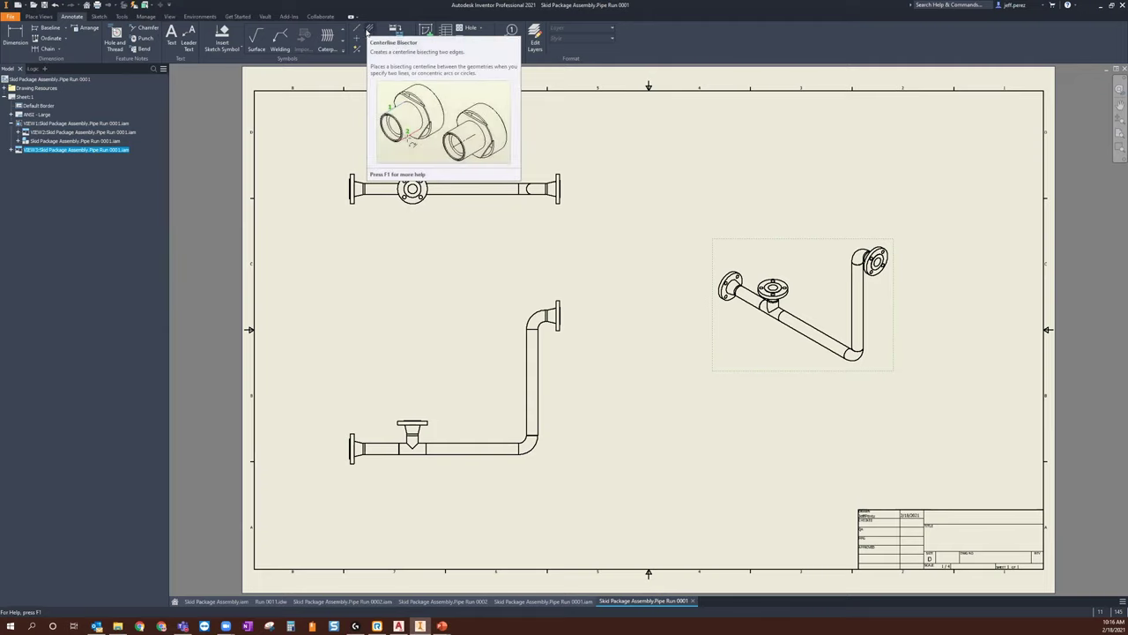
left_click(357, 30)
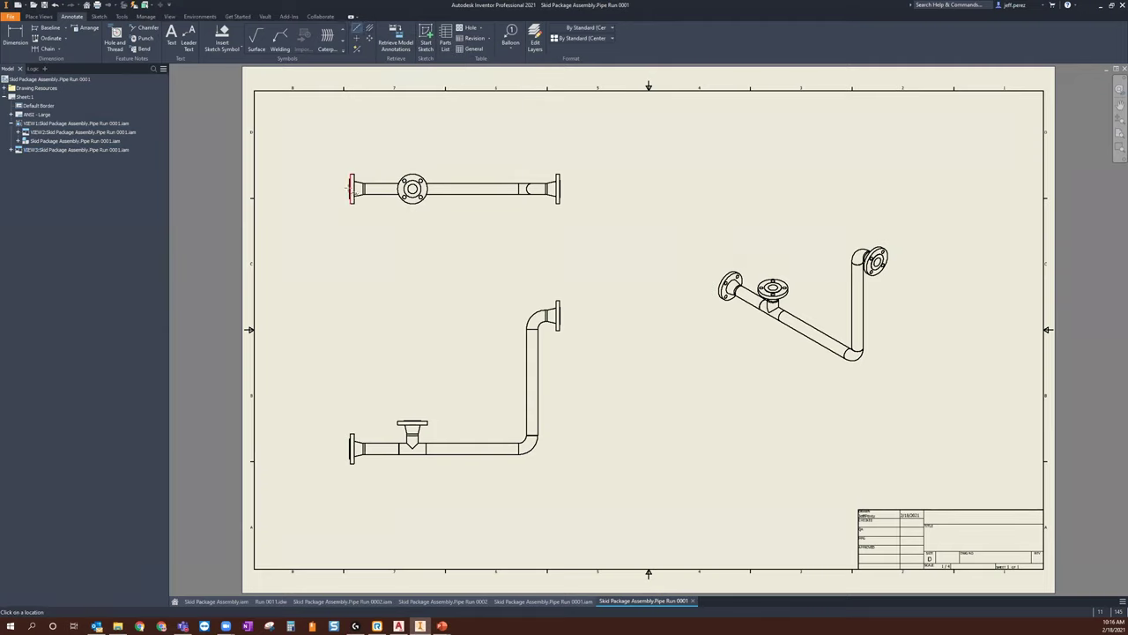
left_click(351, 188)
left_click(558, 188)
right_click(617, 205)
left_click(635, 189)
Step: Add centerlines along the horizontal pipe and the vertical pipe in the front view
left_click(352, 449)
left_click(523, 450)
right_click(521, 469)
left_click(543, 457)
left_click(531, 435)
left_click(532, 329)
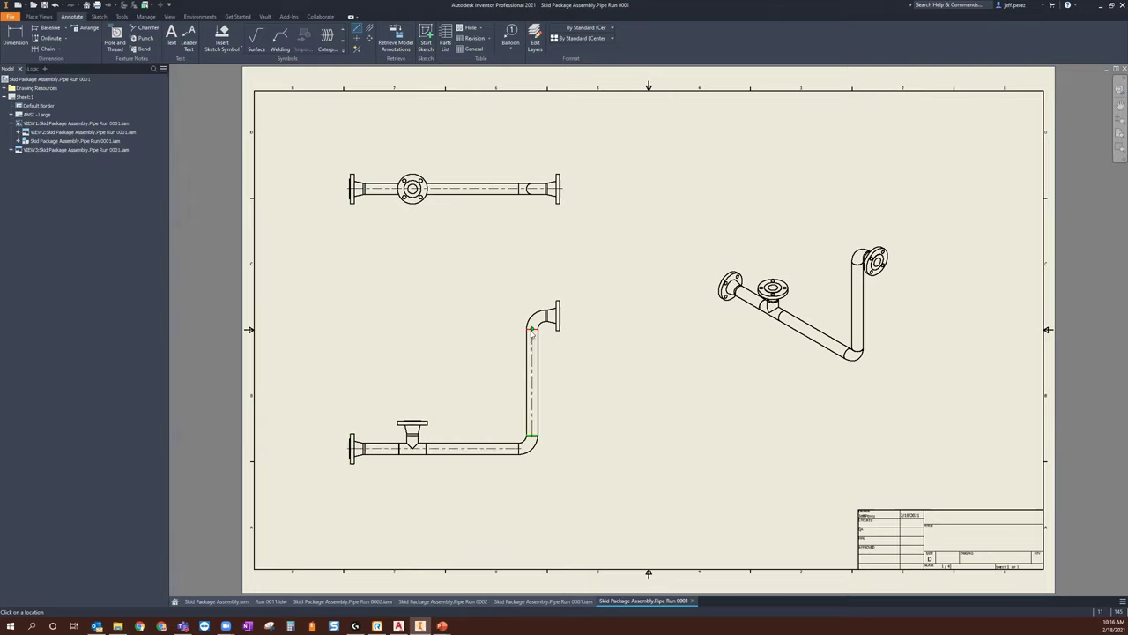
right_click(533, 333)
Step: Add a centerline through the front view's upper flange and a center mark on the round branch flange in the top view
left_click(549, 323)
left_click(559, 318)
right_click(553, 320)
left_click(534, 371)
left_click(356, 39)
left_click(413, 188)
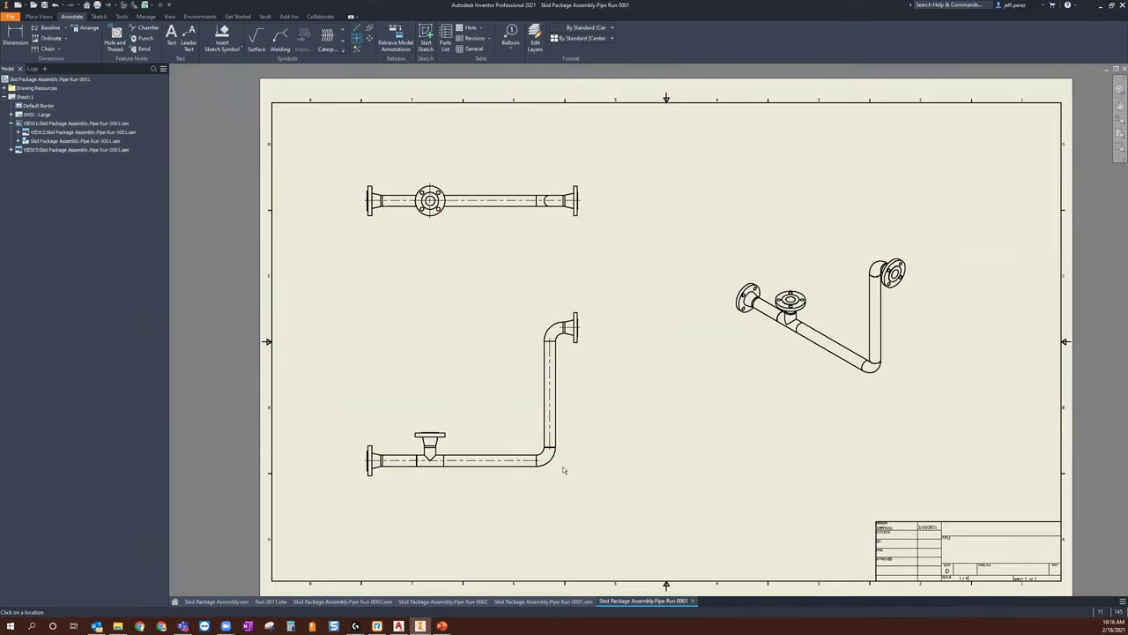
Step: Extend the vertical pipe's centerline through the front view's lower elbow, and move the isometric view slightly closer to the front view
scroll(543, 474, "up", 3)
mouse_move(543, 474)
middle_mouse_down()
mouse_move(612, 446)
mouse_move(615, 424)
middle_mouse_up()
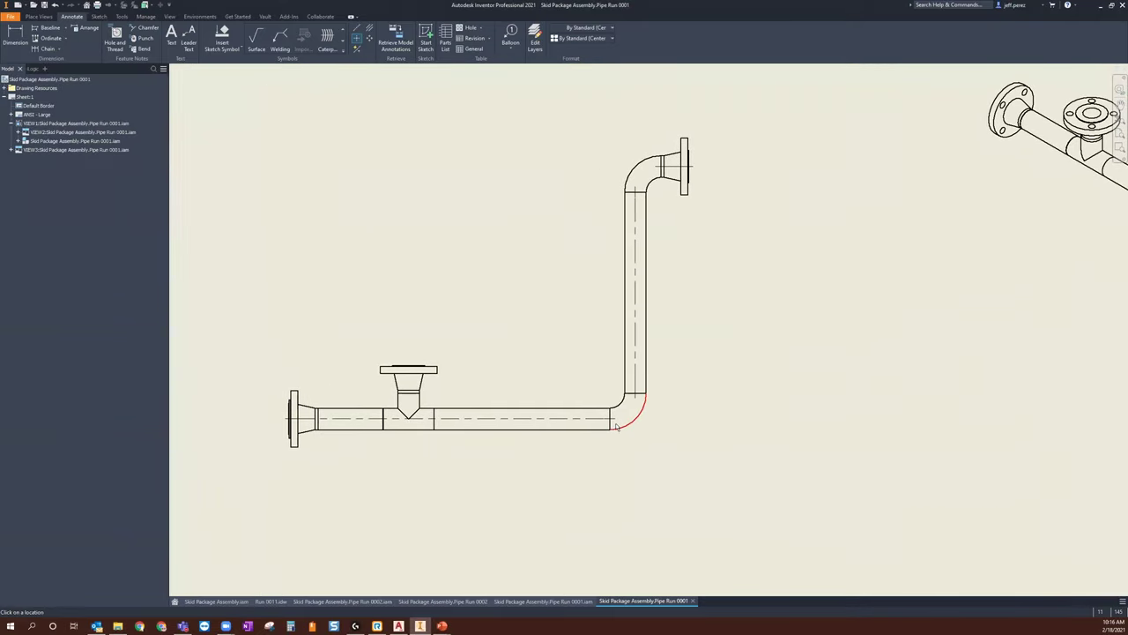
key("Escape")
scroll(657, 417, "down", 3)
scroll(814, 353, "down", 2)
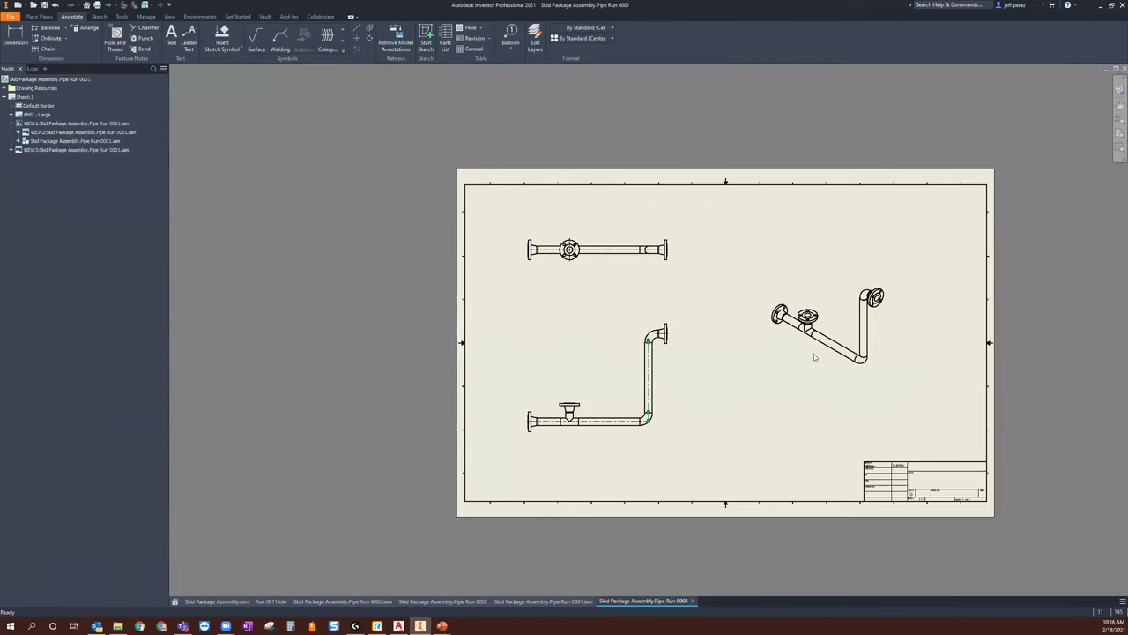
mouse_move(823, 358)
left_mouse_down()
mouse_move(829, 369)
mouse_move(794, 357)
left_mouse_up()
Step: Extend the vertical pipe's centerline into the front view's upper elbow, up to the height of the flange centerline
scroll(662, 341, "up", 4)
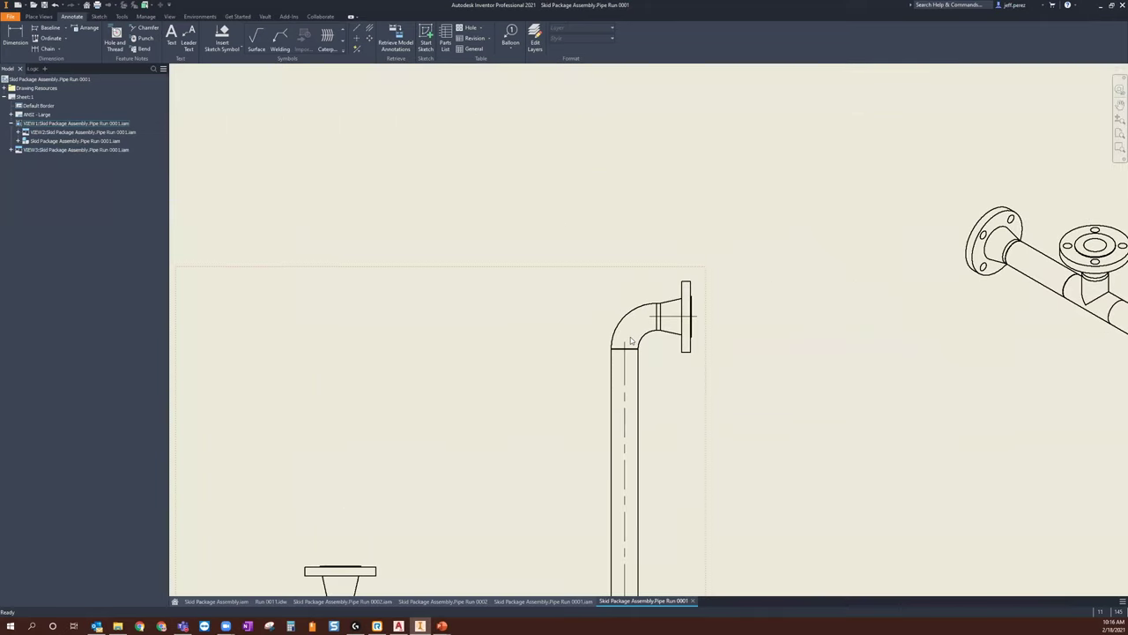
left_click(624, 344)
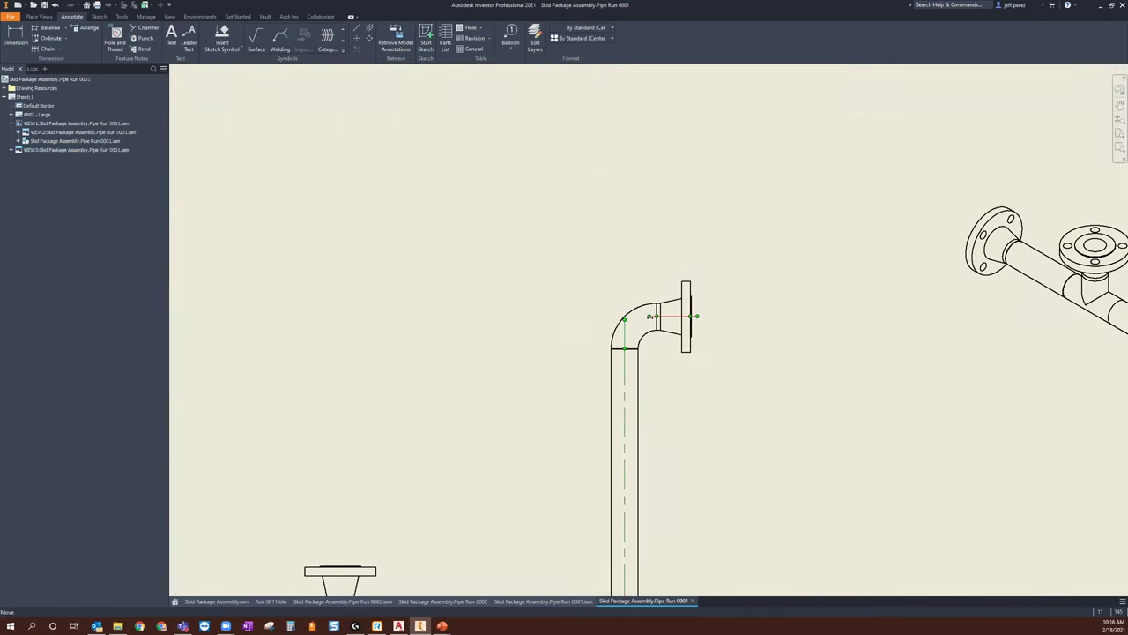
left_click_drag(625, 324, 627, 317)
scroll(624, 316, "down", 8)
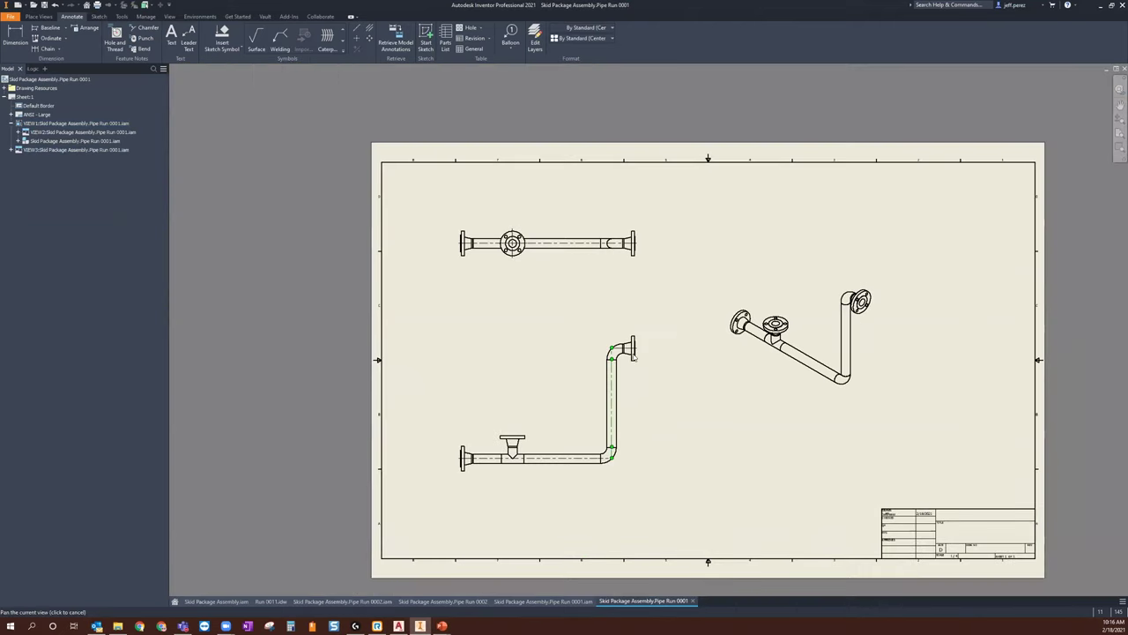
left_click(696, 428)
Step: Dimension the overall length in the top view between the two end flange faces, placing the dimension above the pipe
left_click(18, 34)
scroll(461, 236, "up", 8)
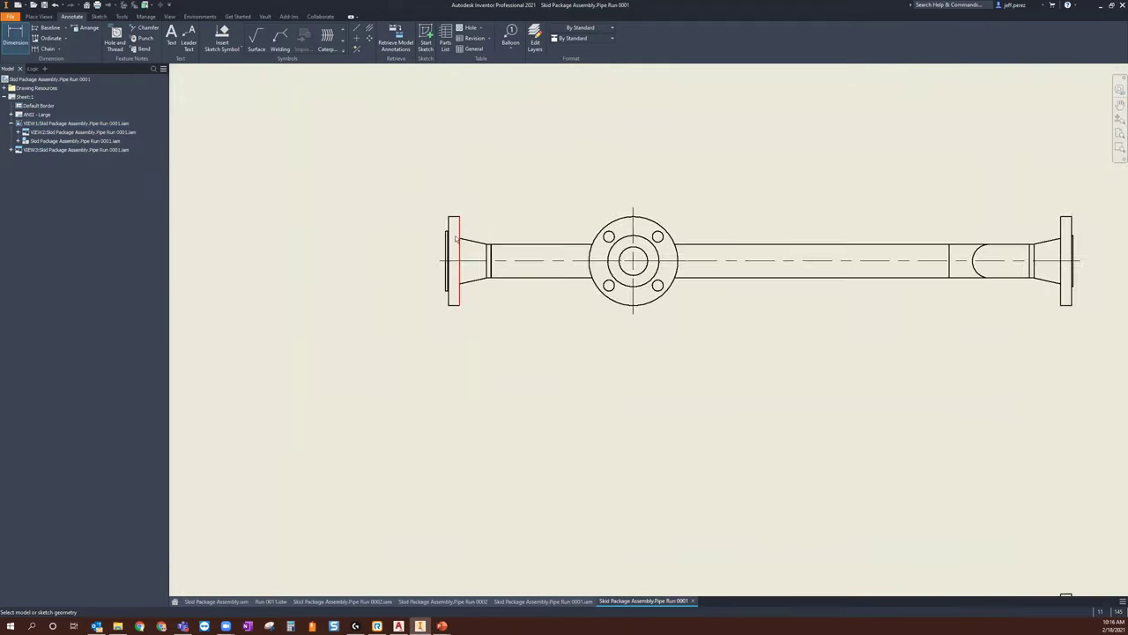
scroll(435, 237, "up", 6)
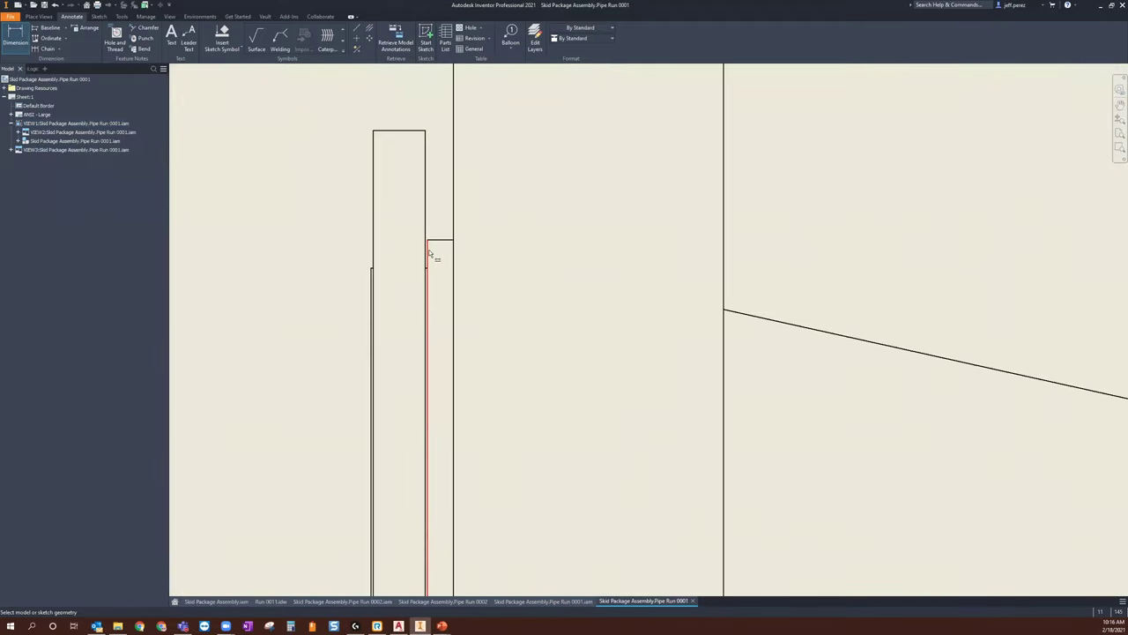
left_click(429, 254)
scroll(430, 255, "down", 8)
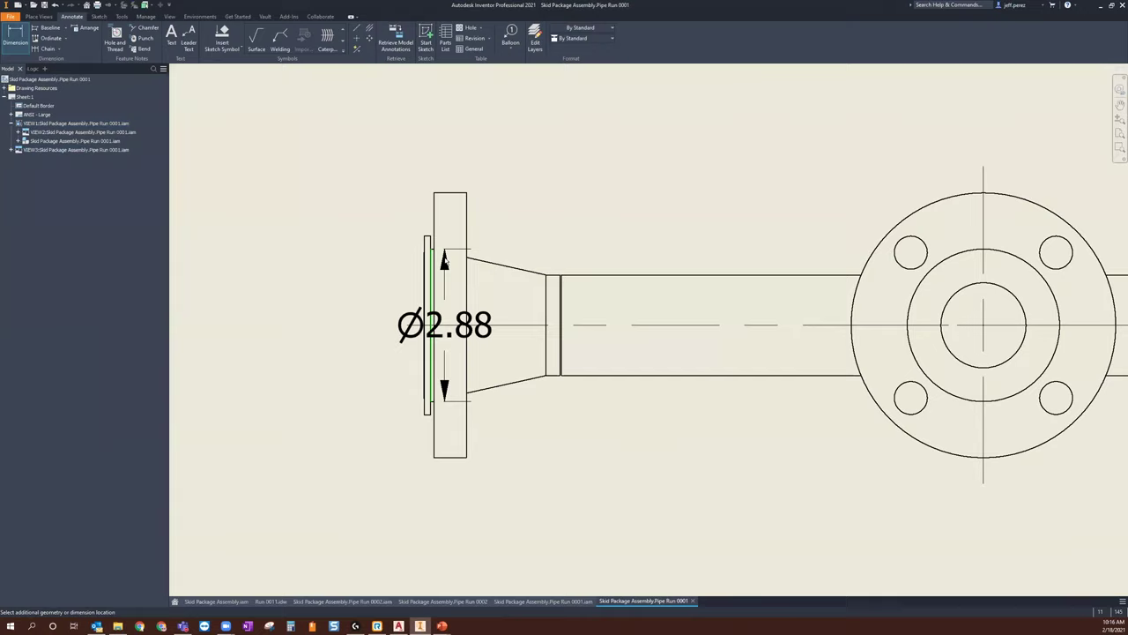
scroll(561, 271, "down", 6)
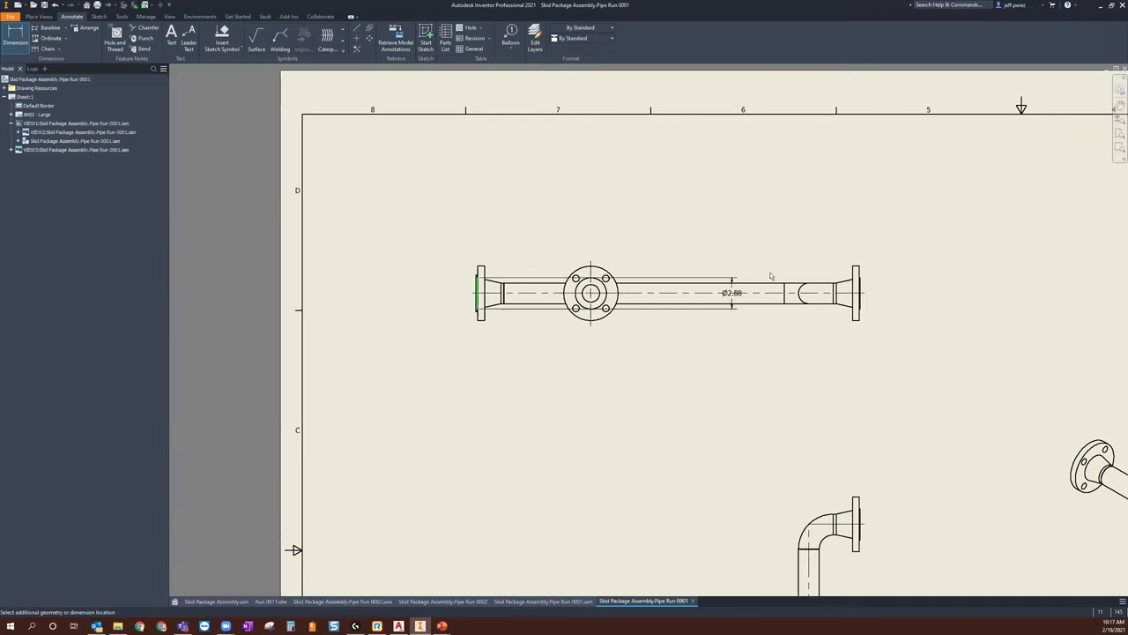
scroll(859, 282, "up", 10)
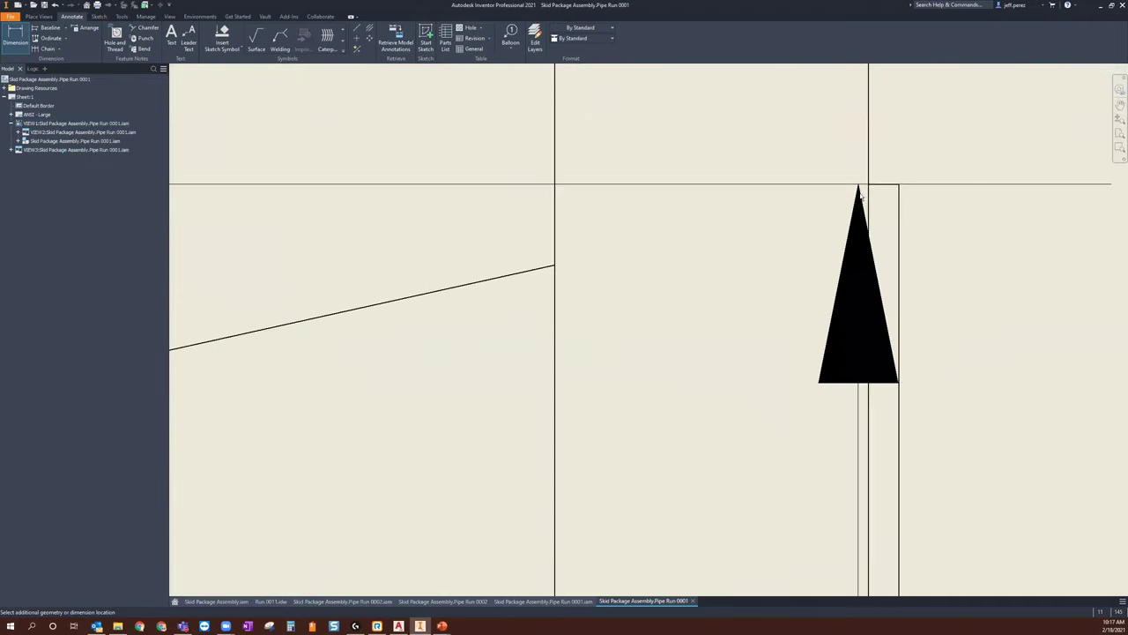
scroll(819, 261, "down", 8)
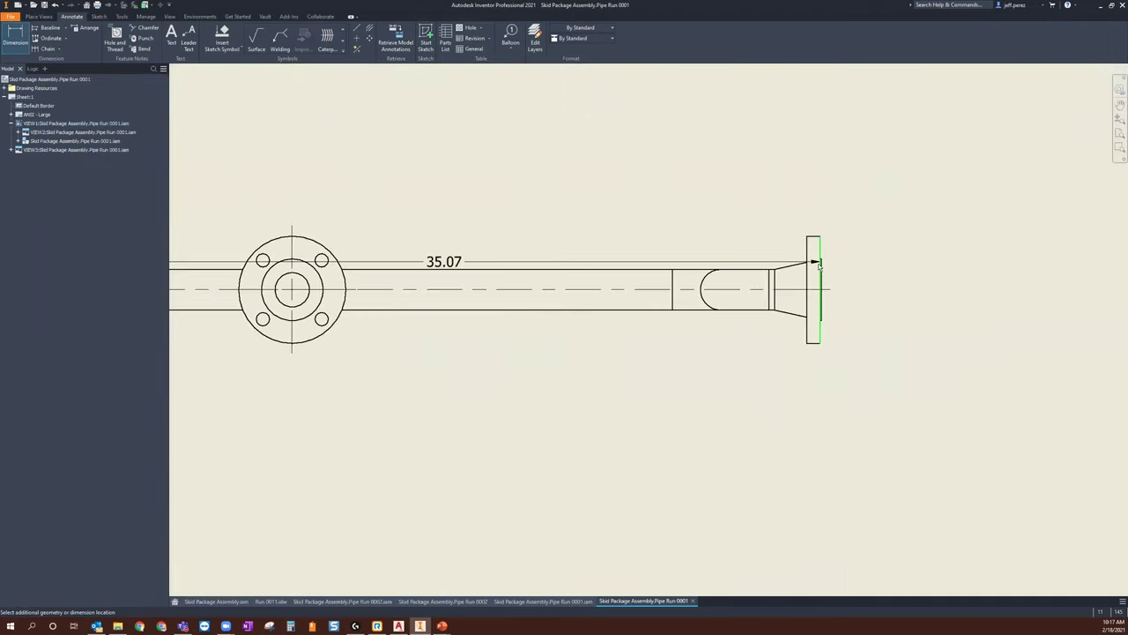
scroll(820, 263, "down", 3)
left_click(722, 210)
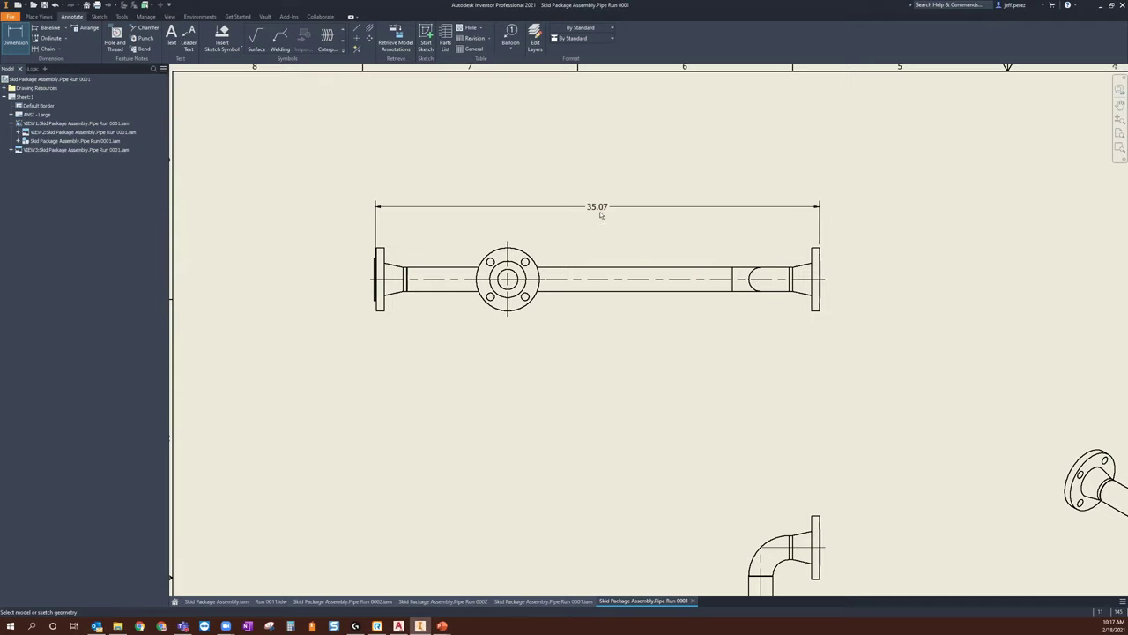
Step: Dimension the distance in the top view from the left flange face to the center of the round branch flange
left_click(509, 248)
scroll(394, 261, "up", 6)
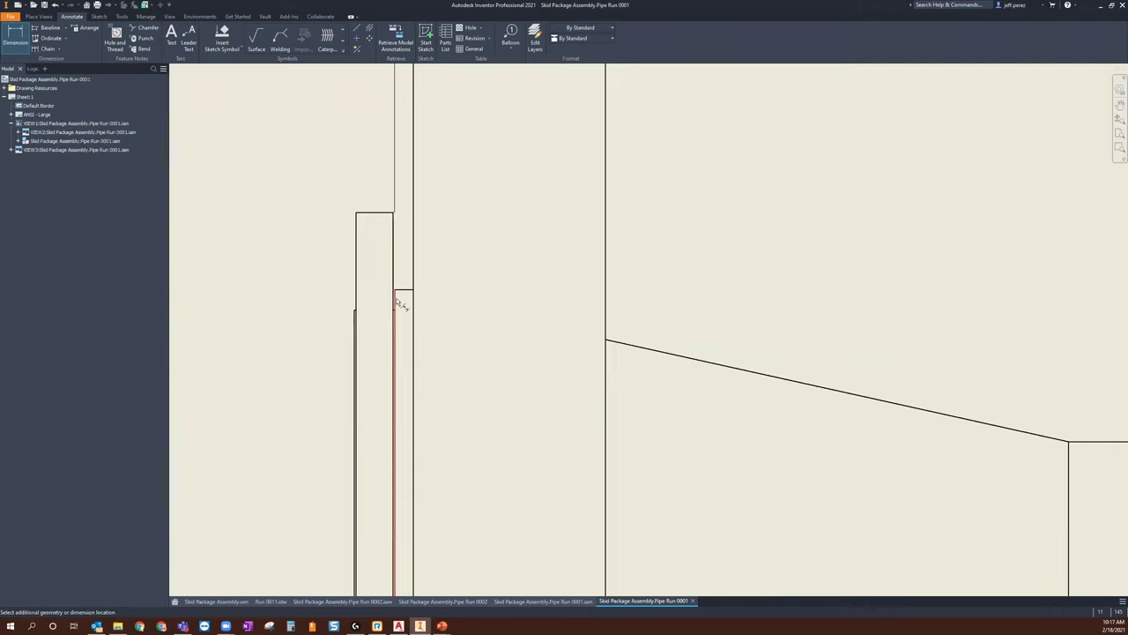
left_click(396, 304)
scroll(397, 304, "up", 5)
left_click(577, 326)
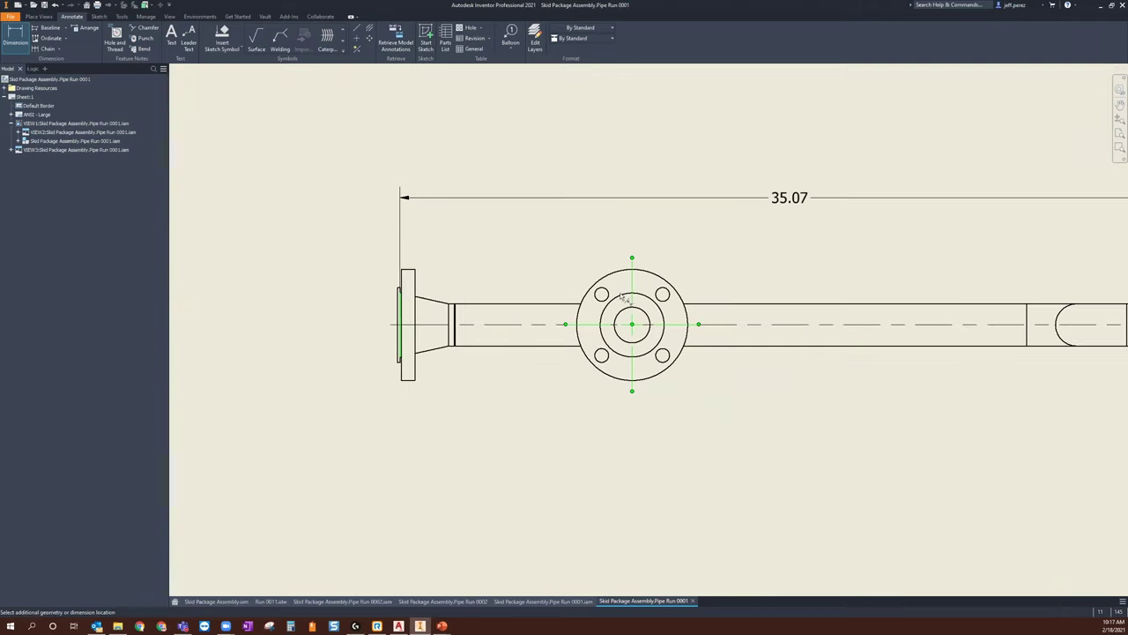
left_click(577, 233)
scroll(578, 336, "up", 3)
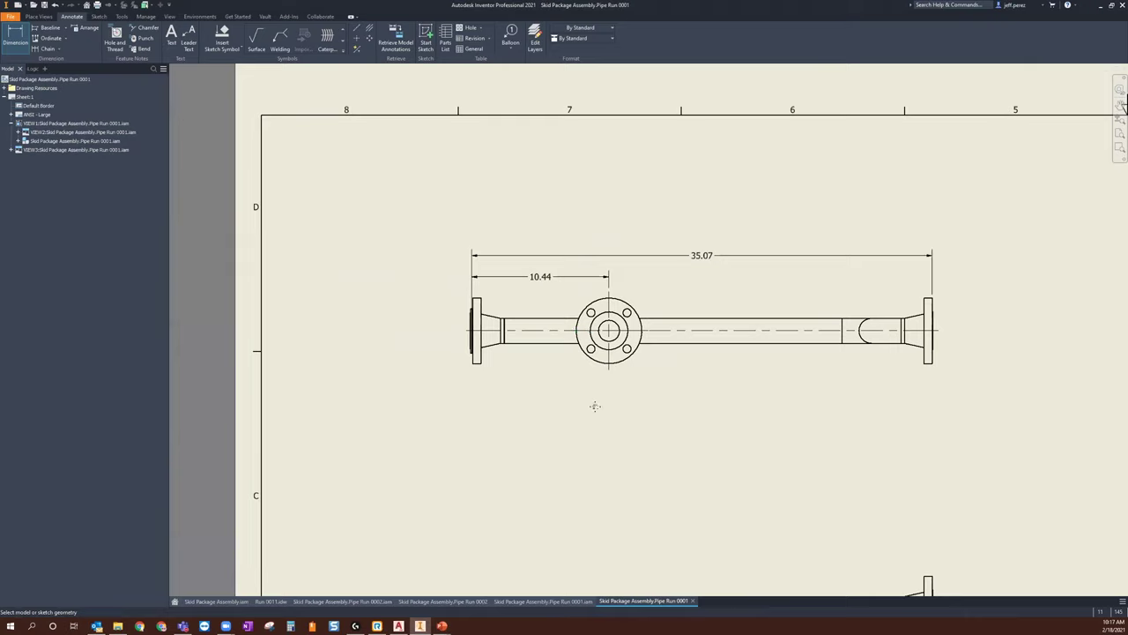
Step: Dimension the front view horizontally from the left flange face to the vertical pipe's centerline, placing the dimension below the pipe
middle_click_drag(595, 403, 501, 297)
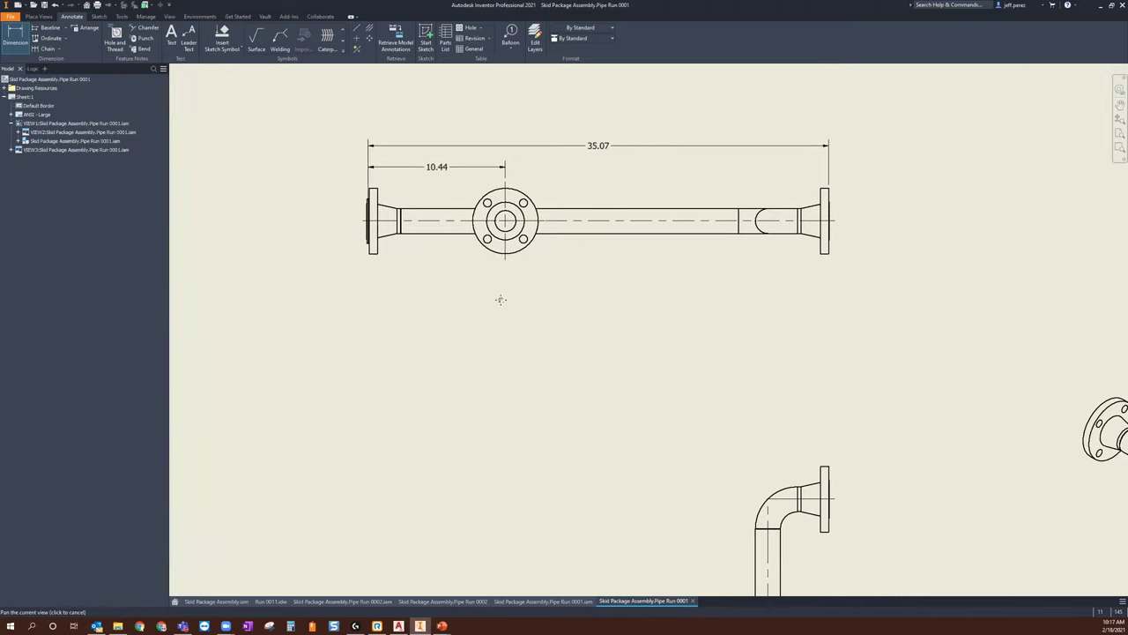
scroll(512, 299, "up", 2)
scroll(512, 300, "down", 3)
scroll(511, 301, "up", 2)
middle_click_drag(567, 459, 576, 303)
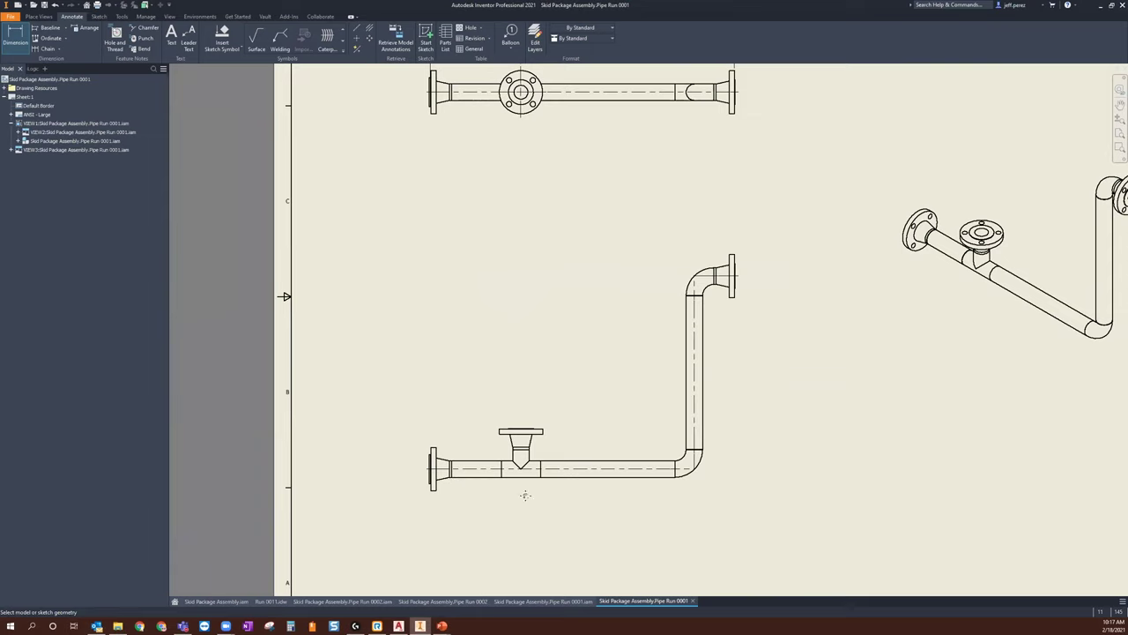
scroll(524, 494, "up", 2)
scroll(517, 461, "down", 6)
scroll(445, 465, "down", 4)
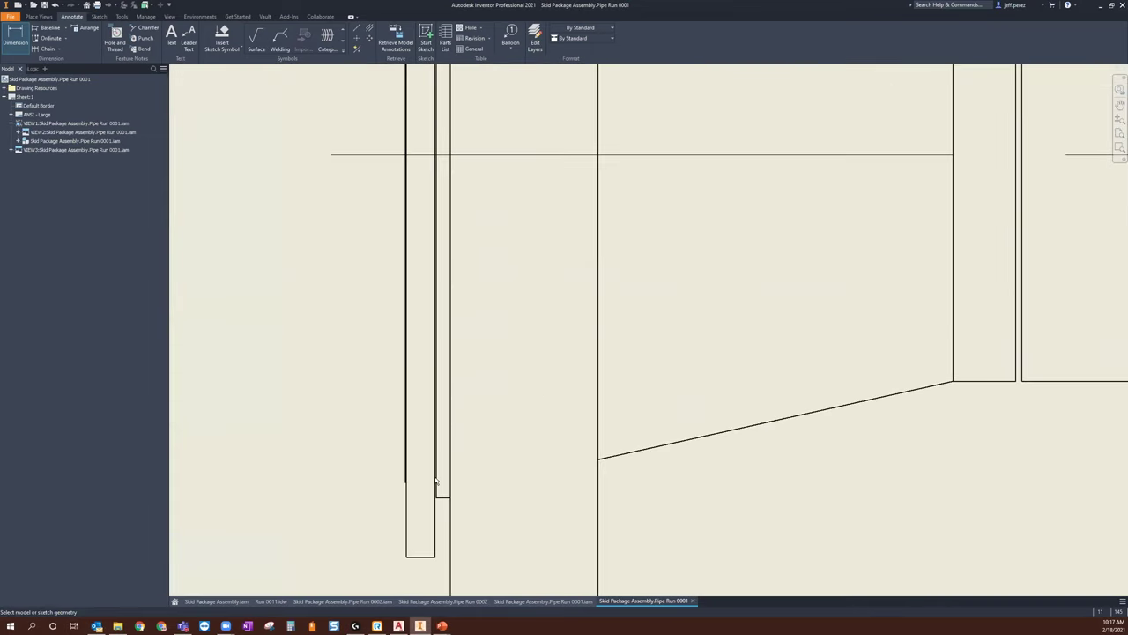
left_click(443, 468)
scroll(436, 432, "up", 3)
scroll(432, 412, "up", 4)
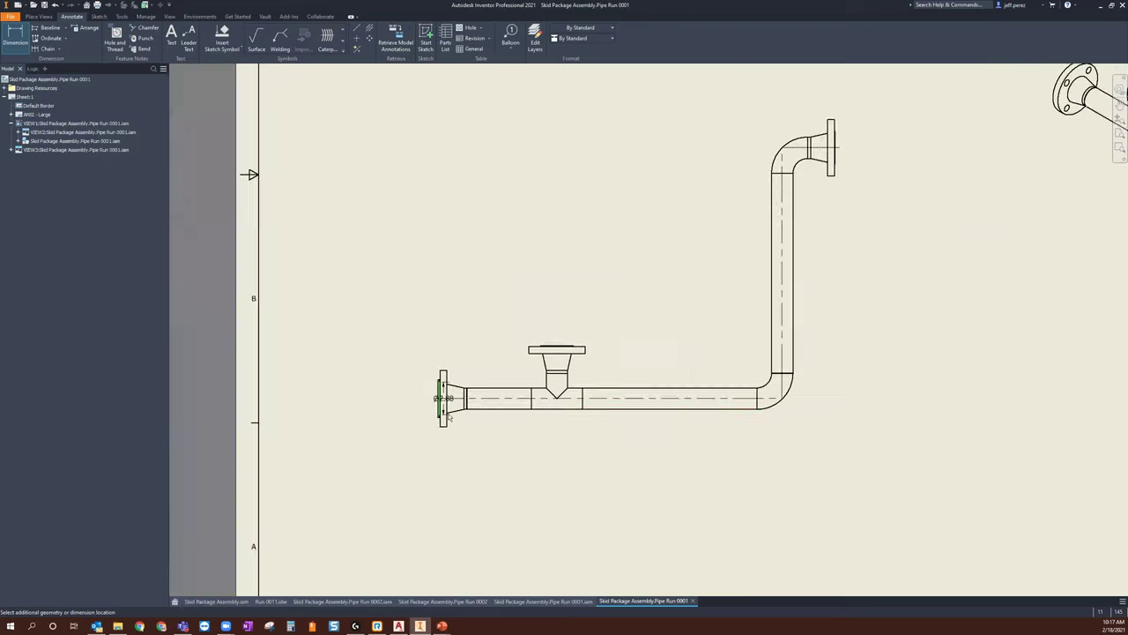
left_click(781, 363)
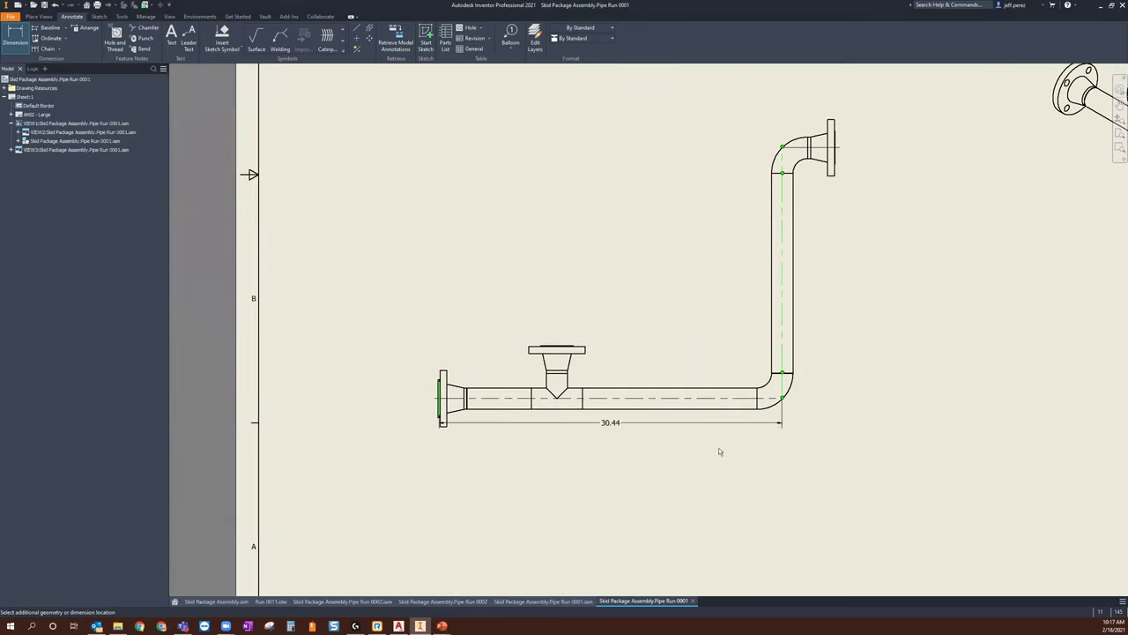
left_click(706, 472)
Step: Dimension the height in the front view between the horizontal pipe's centerline and the upper flange's centerline
middle_click_drag(714, 389, 591, 423)
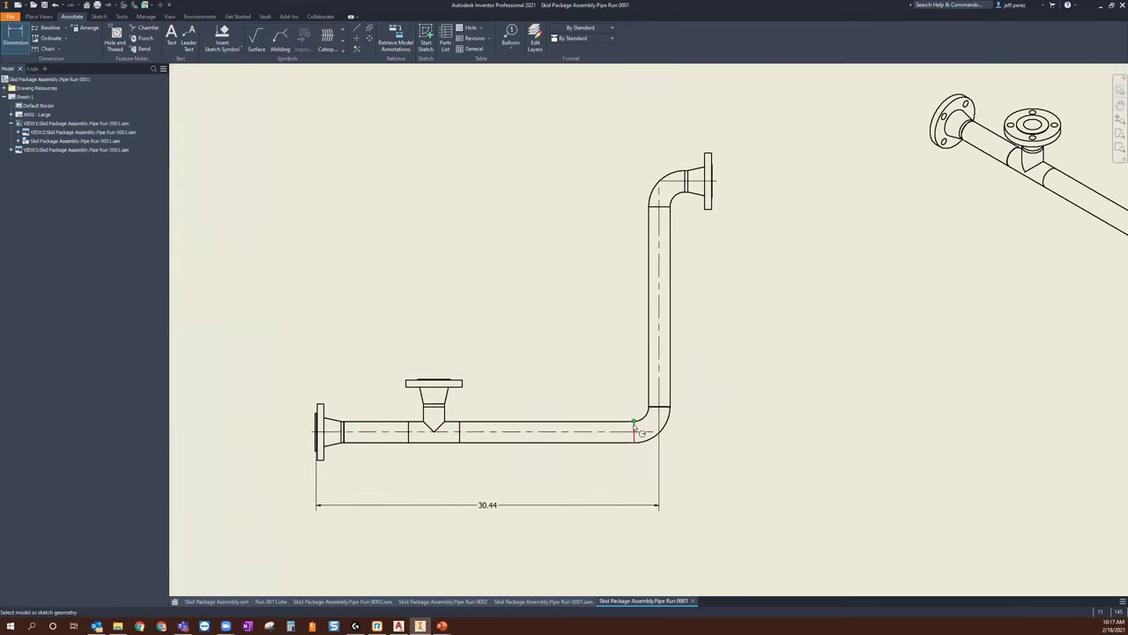
left_click(617, 432)
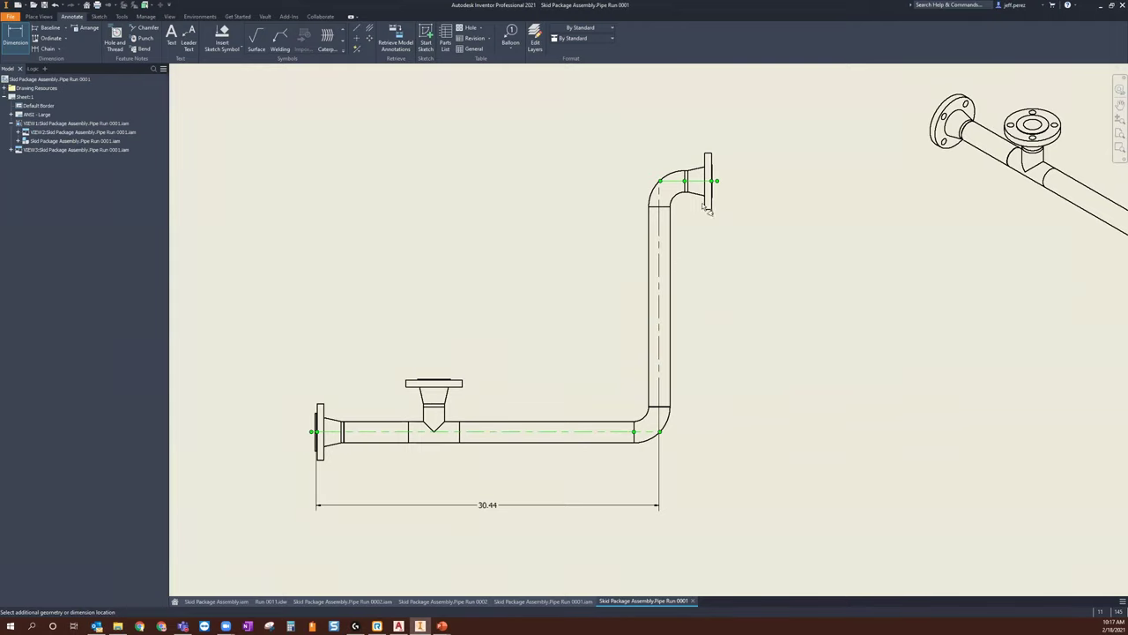
left_click(696, 183)
left_click(744, 262)
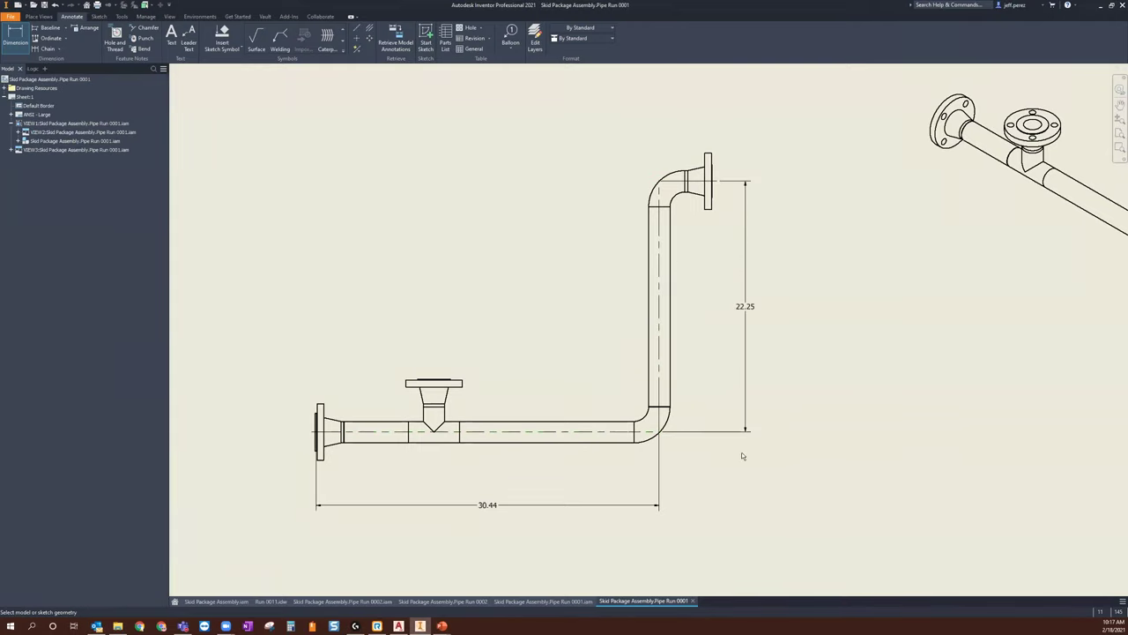
middle_click_drag(742, 455, 742, 459)
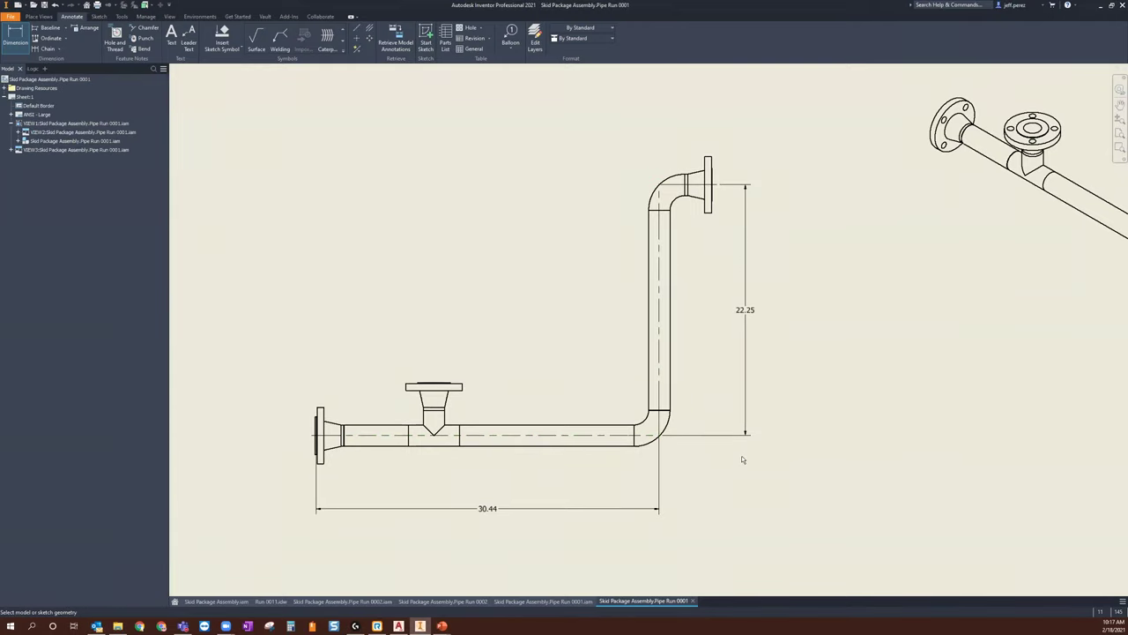
Step: Dimension the branch flange's height in the front view from the horizontal pipe's upper edge to the flange face
left_click(397, 431)
scroll(410, 405, "up", 10)
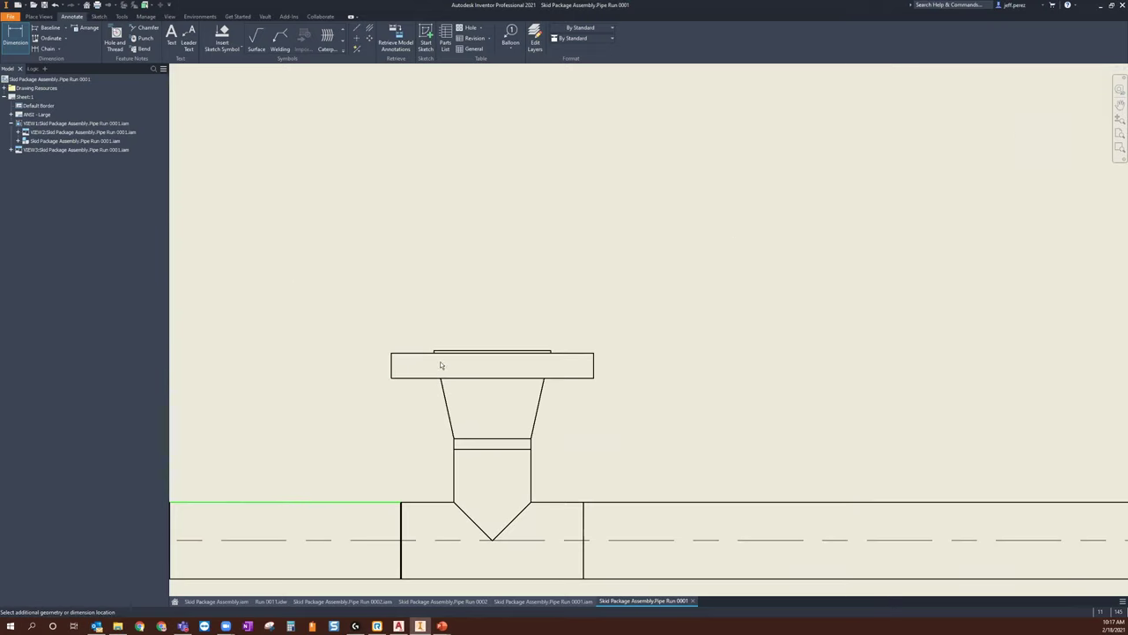
left_click(365, 346)
scroll(379, 362, "down", 6)
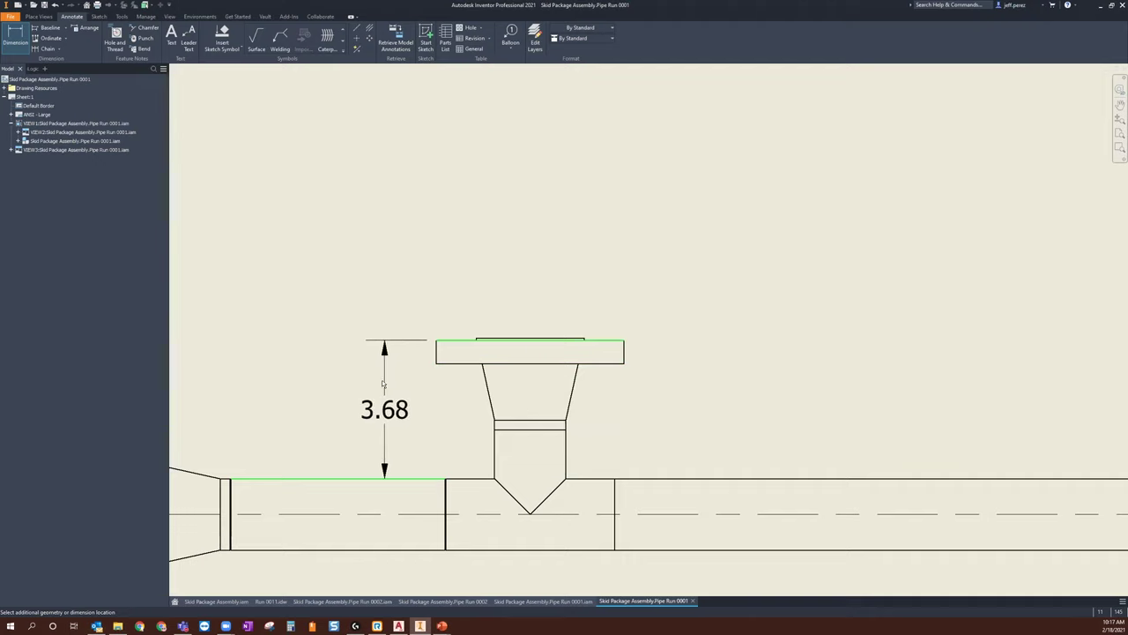
left_click(384, 383)
scroll(478, 408, "down", 3)
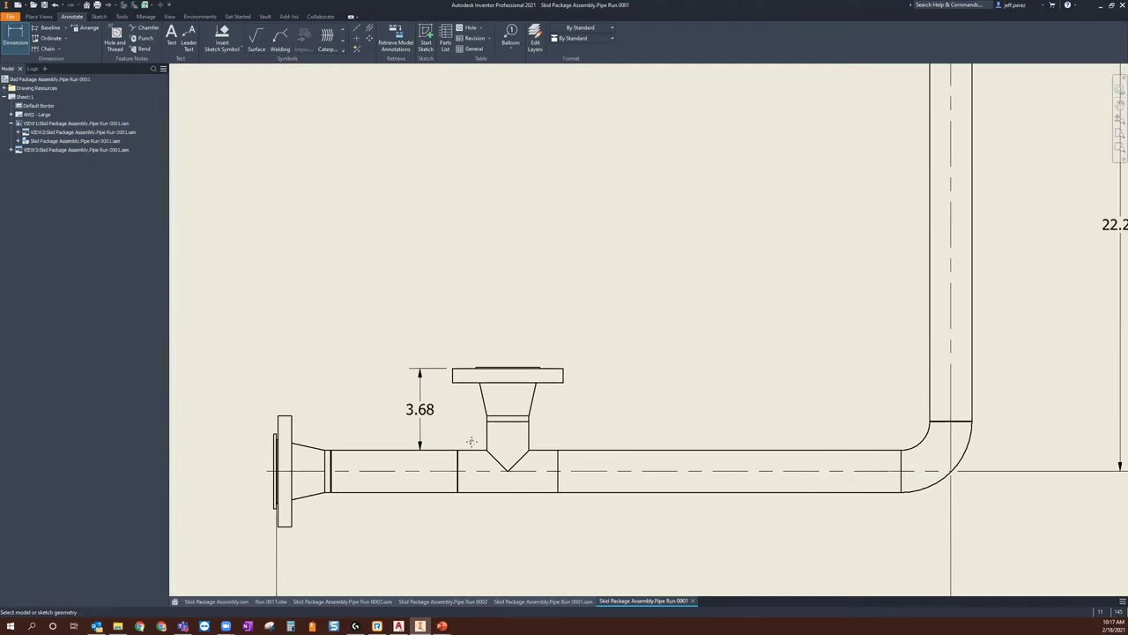
middle_click_drag(468, 438, 504, 400)
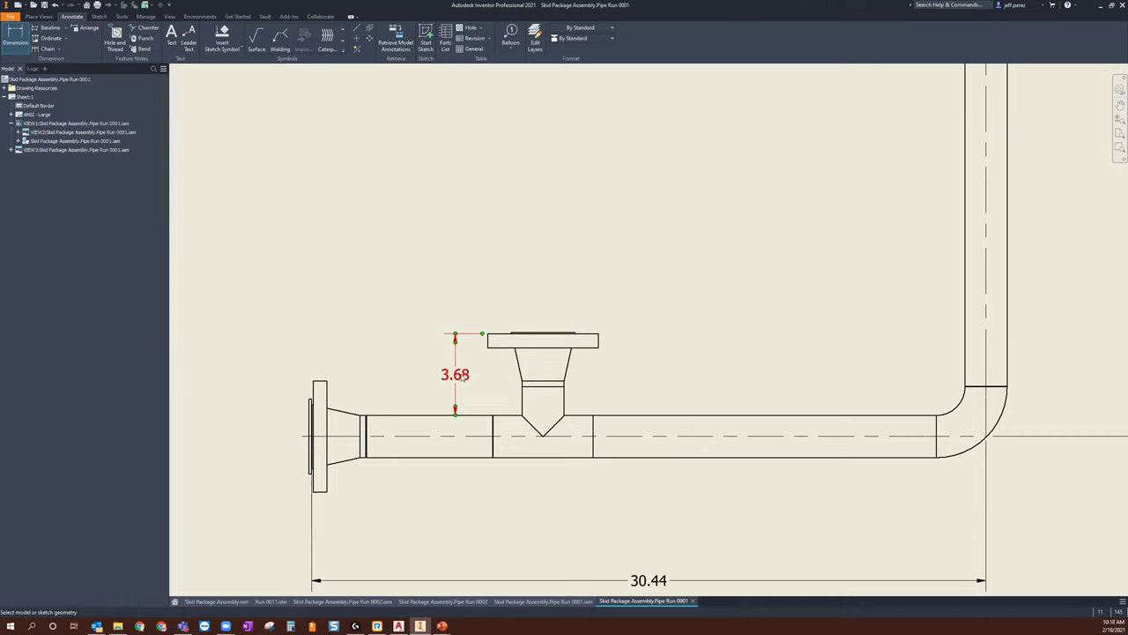
Step: Add the text "REF." beneath the value of the branch flange's height dimension
double_click(463, 378)
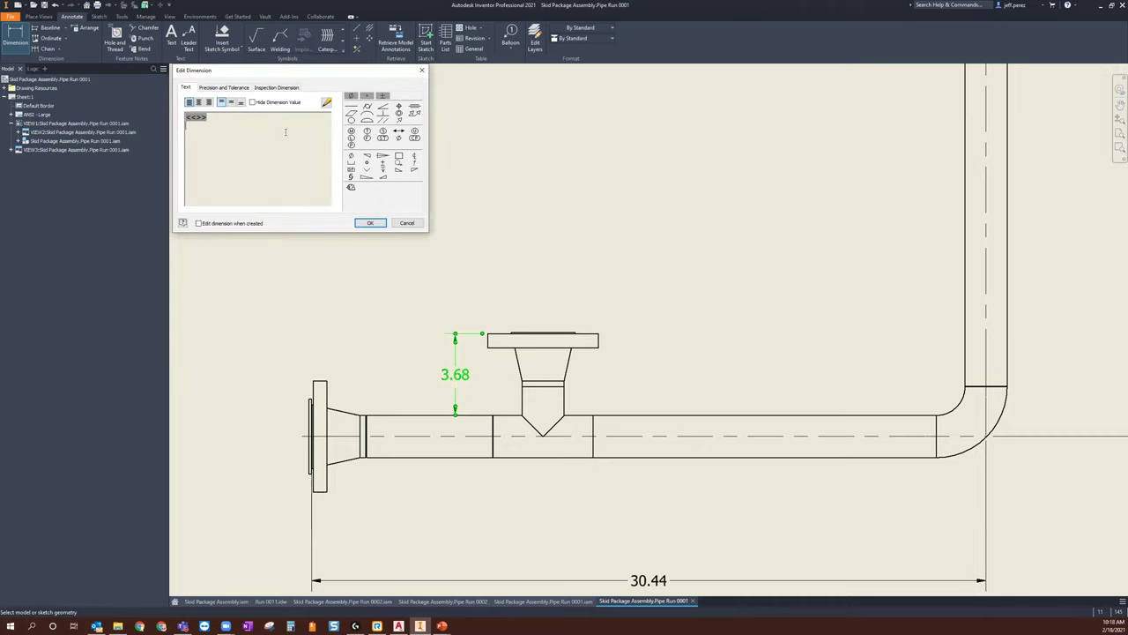
type("ref")
key("BackSpace")
key("BackSpace")
key("BackSpace")
type("REF.L;")
key("BackSpace")
key("BackSpace")
left_click(370, 223)
scroll(335, 304, "down", 5)
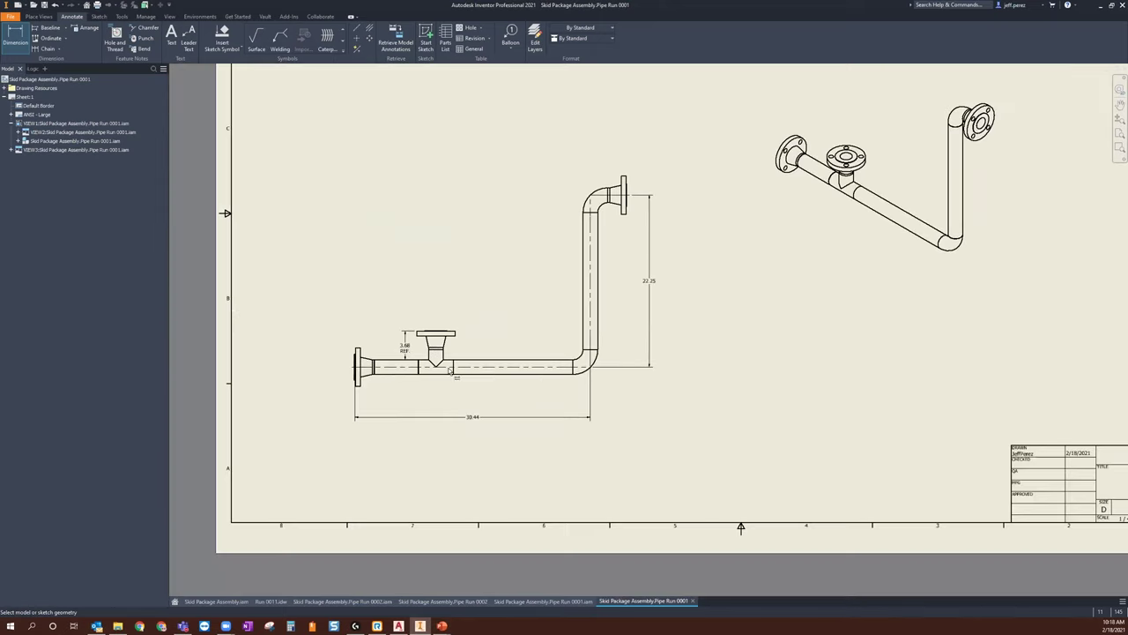
Step: Dimension the horizontal offset in the front view from the vertical pipe's centerline to the upper flange face, placed above the elbow
middle_click(435, 454)
scroll(470, 405, "up", 1)
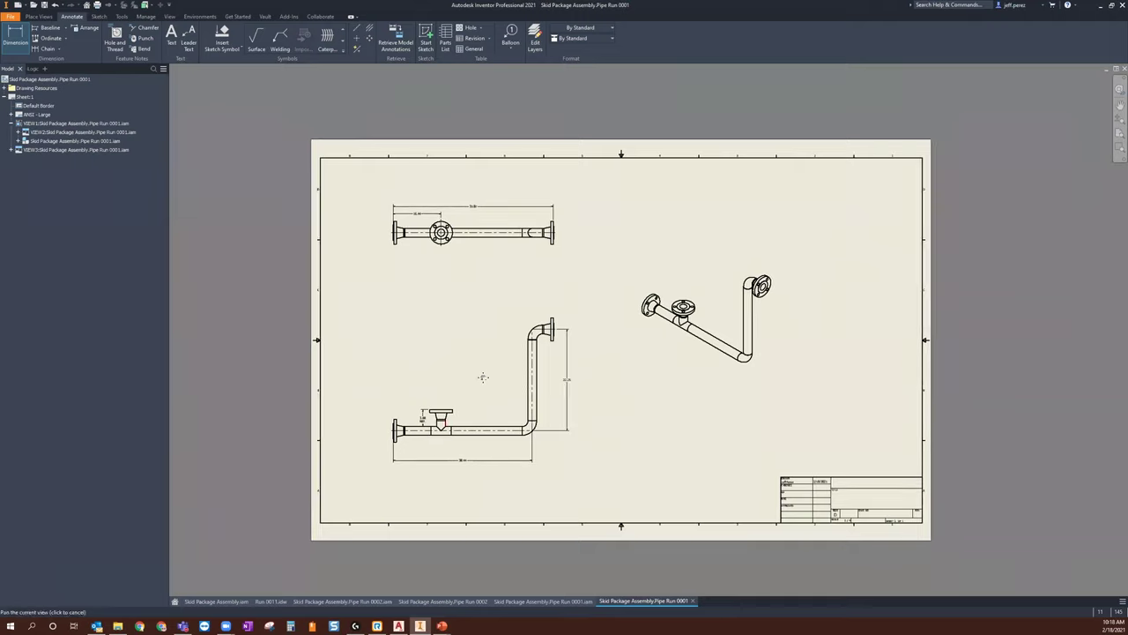
scroll(471, 452, "up", 3)
scroll(495, 442, "down", 2)
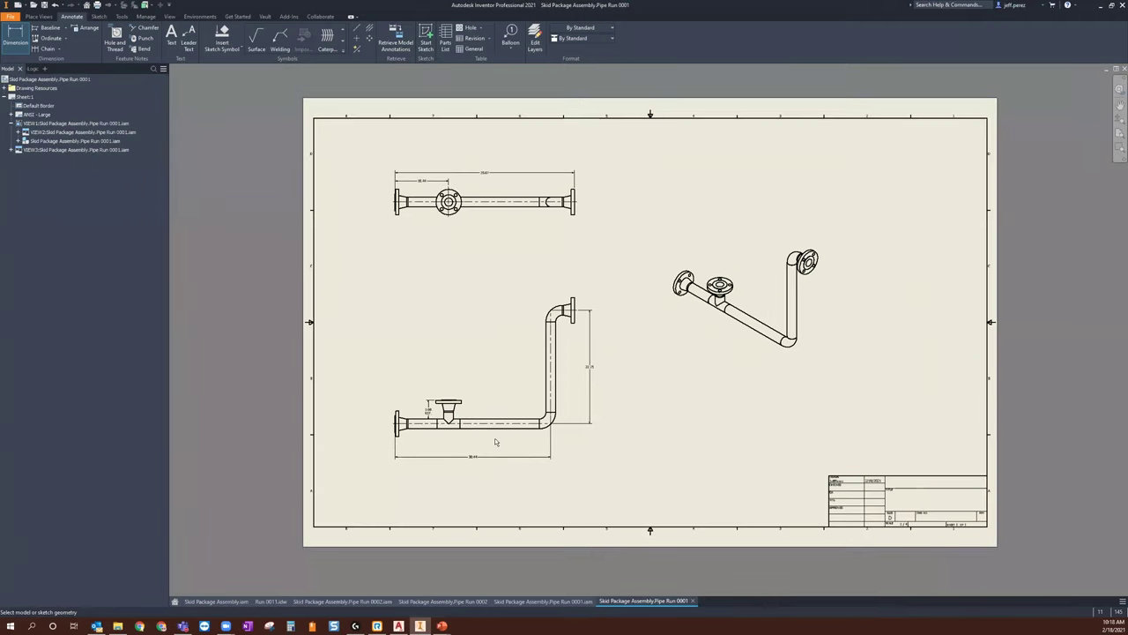
scroll(558, 313, "up", 5)
left_click(482, 347)
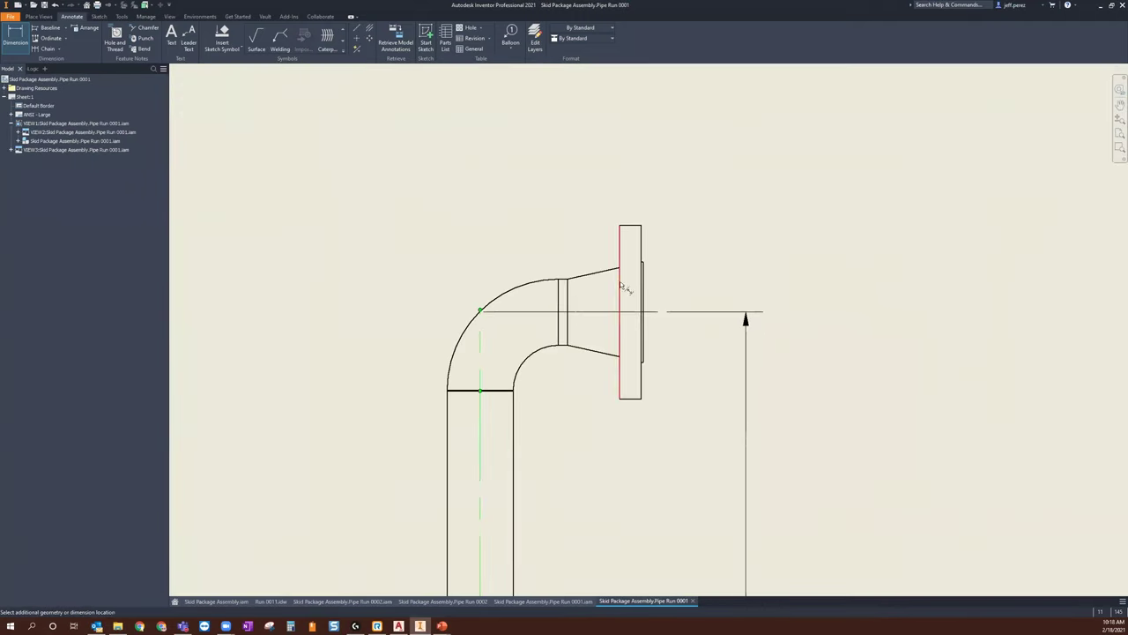
scroll(642, 255, "up", 2)
left_click(644, 255)
scroll(584, 198, "down", 3)
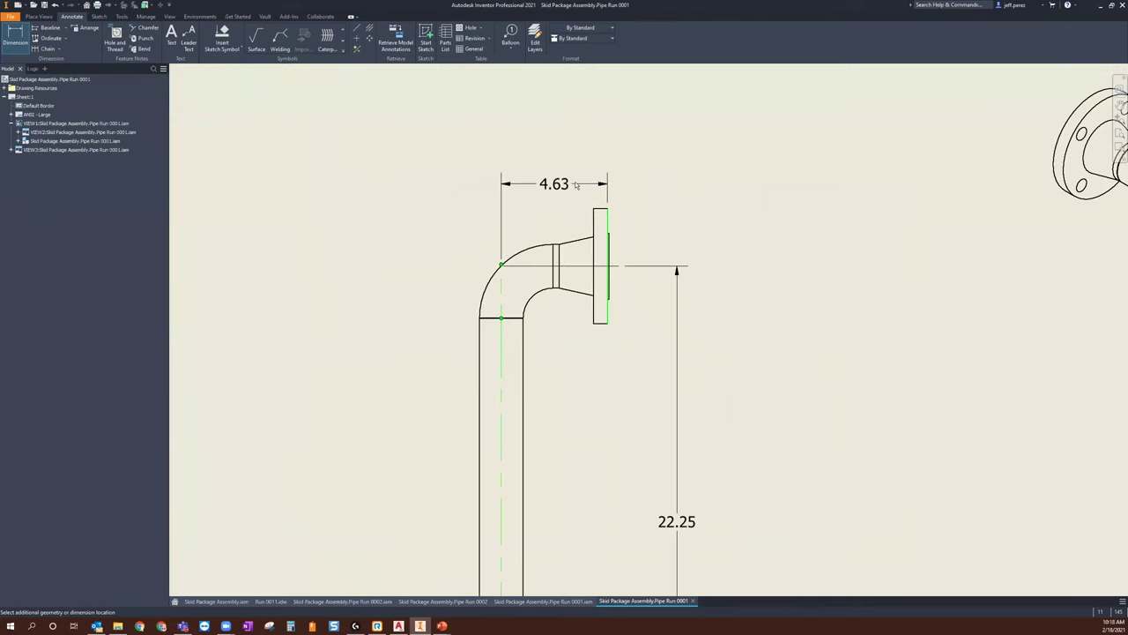
left_click(580, 170)
scroll(584, 169, "down", 3)
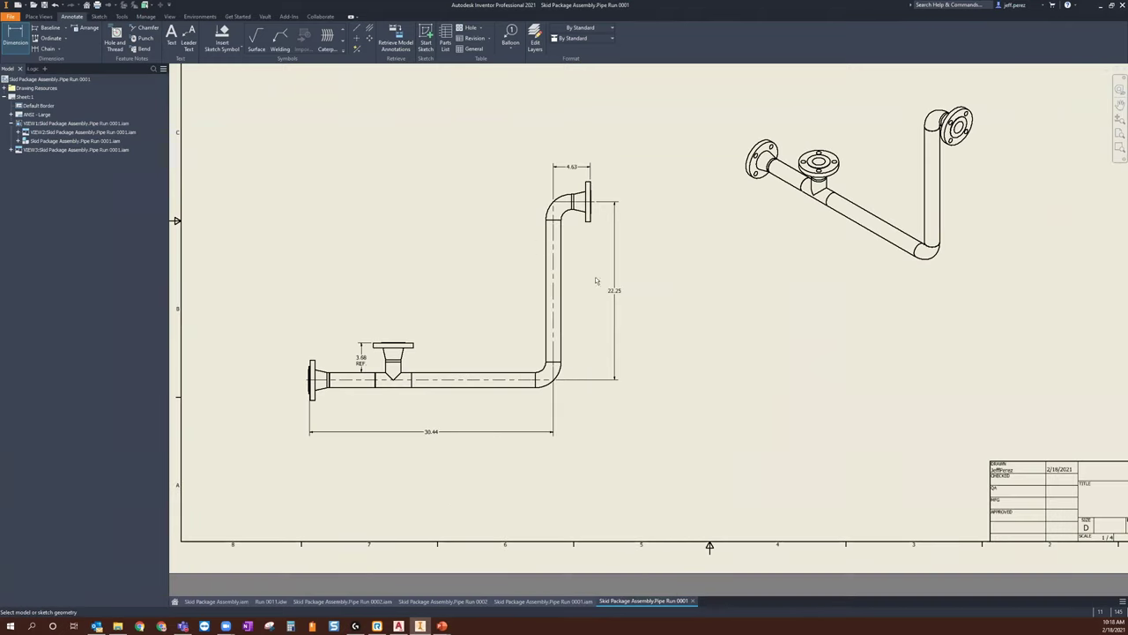
Step: Insert a parts list from the isometric view with the Parts Only BOM view, placed in the sheet border's upper corner beyond that view
mouse_move(586, 273)
middle_mouse_down()
mouse_move(606, 292)
mouse_move(603, 346)
mouse_move(573, 349)
mouse_move(571, 367)
middle_mouse_up()
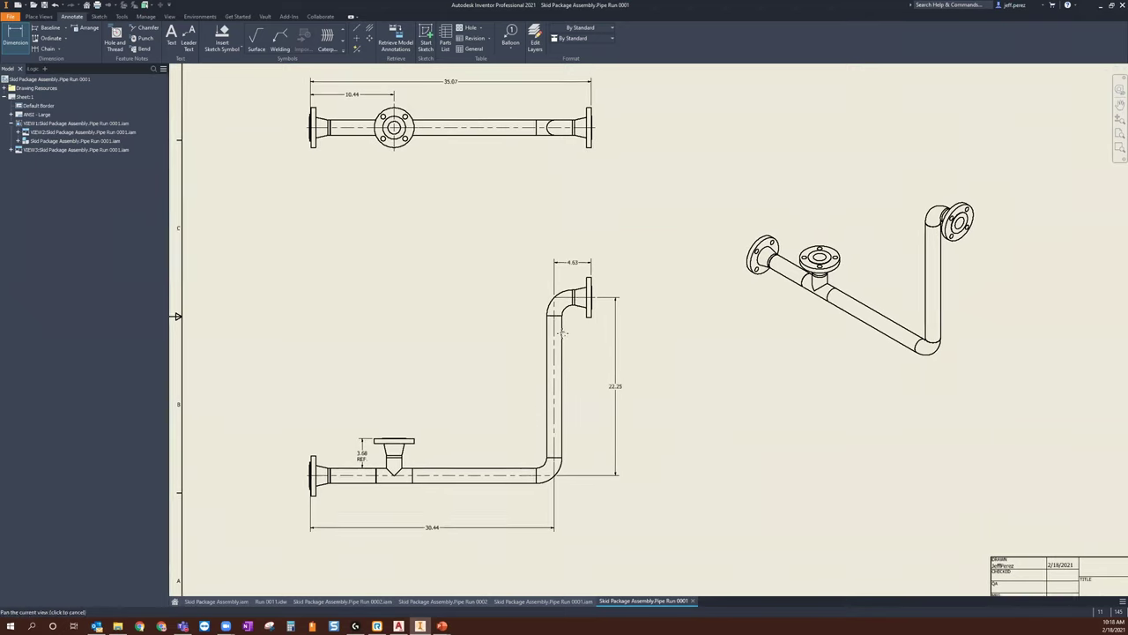
key("Home")
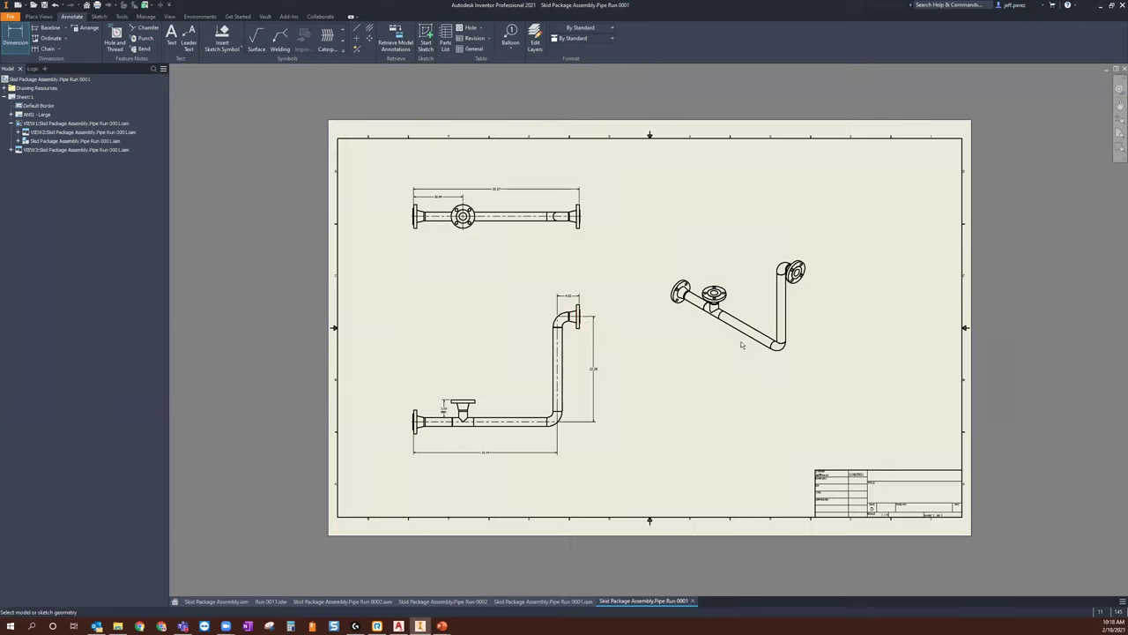
key("Escape")
left_click(758, 369)
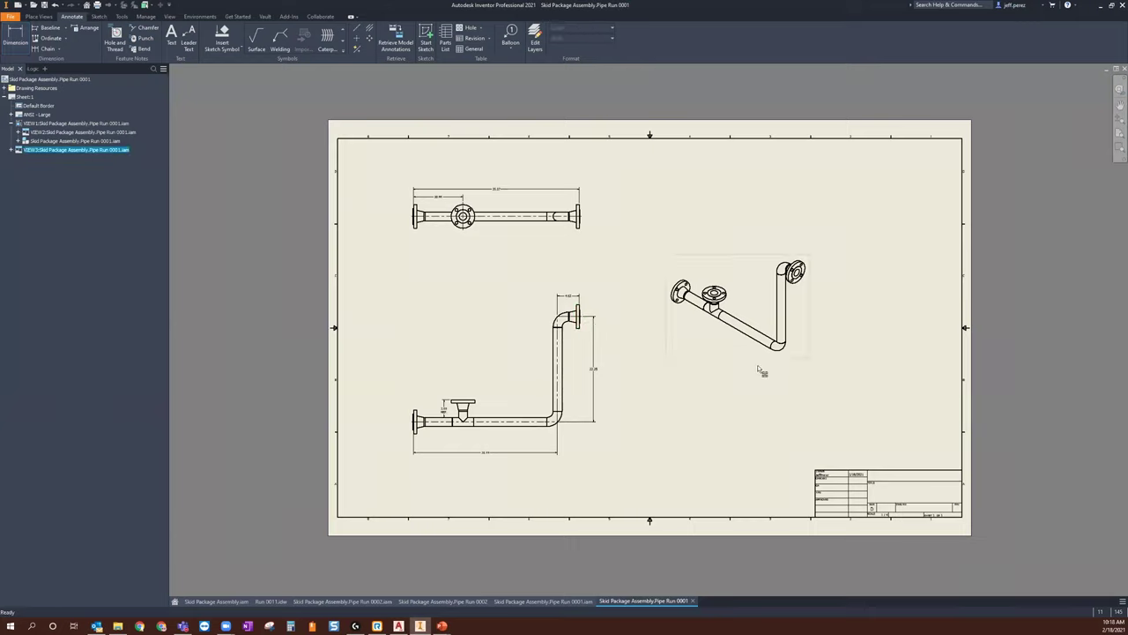
middle_click_drag(628, 305, 596, 316)
left_click(445, 41)
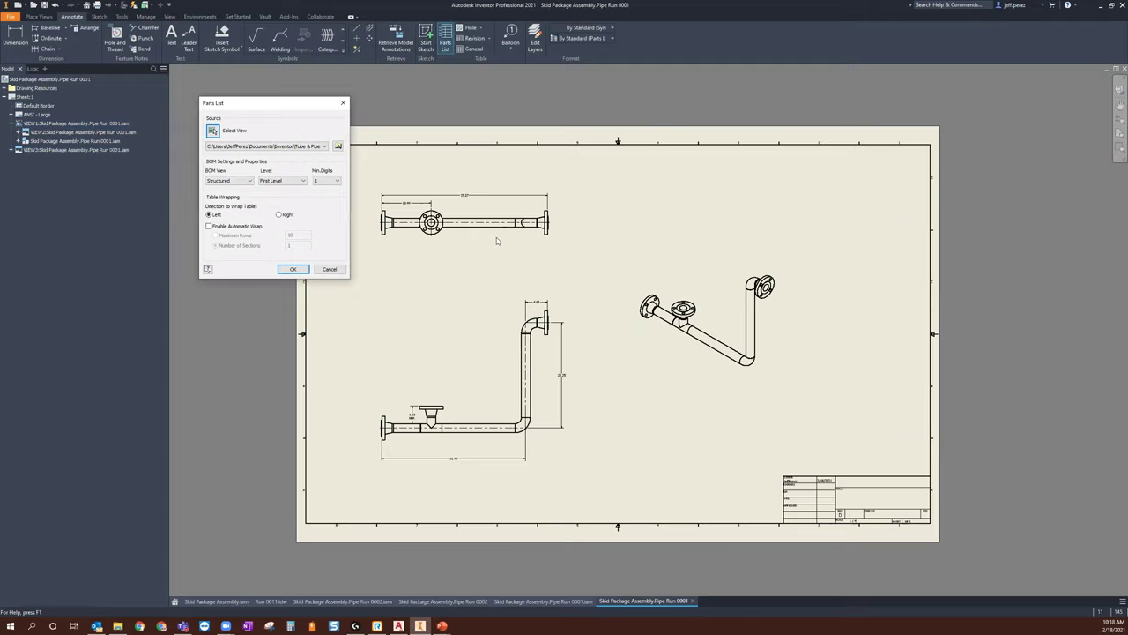
left_click(245, 180)
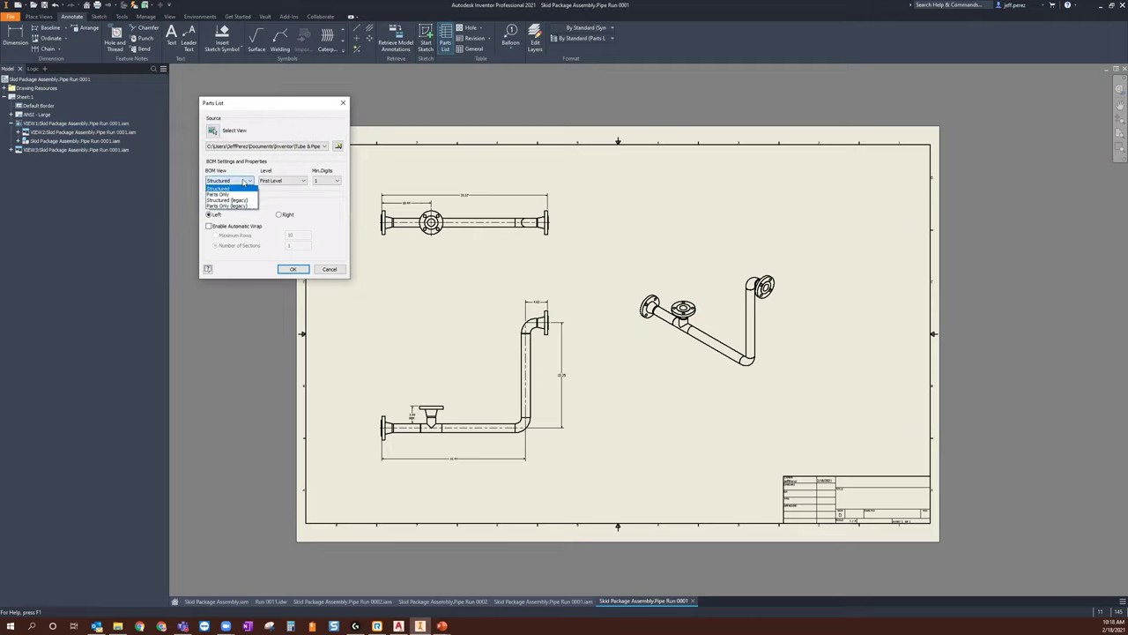
left_click(231, 193)
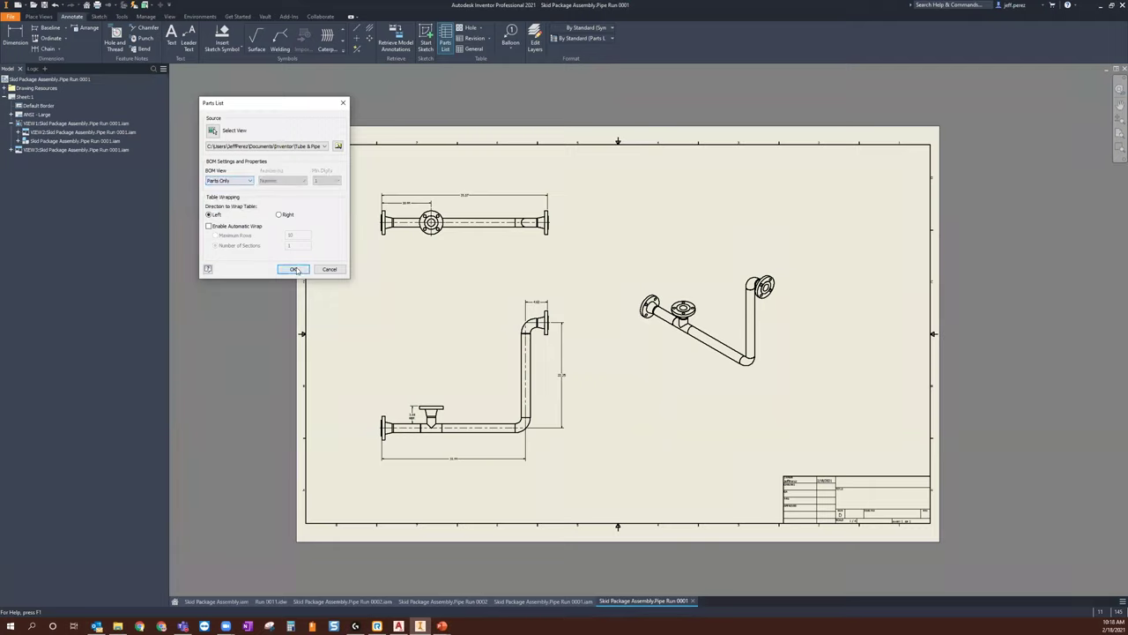
left_click(294, 269)
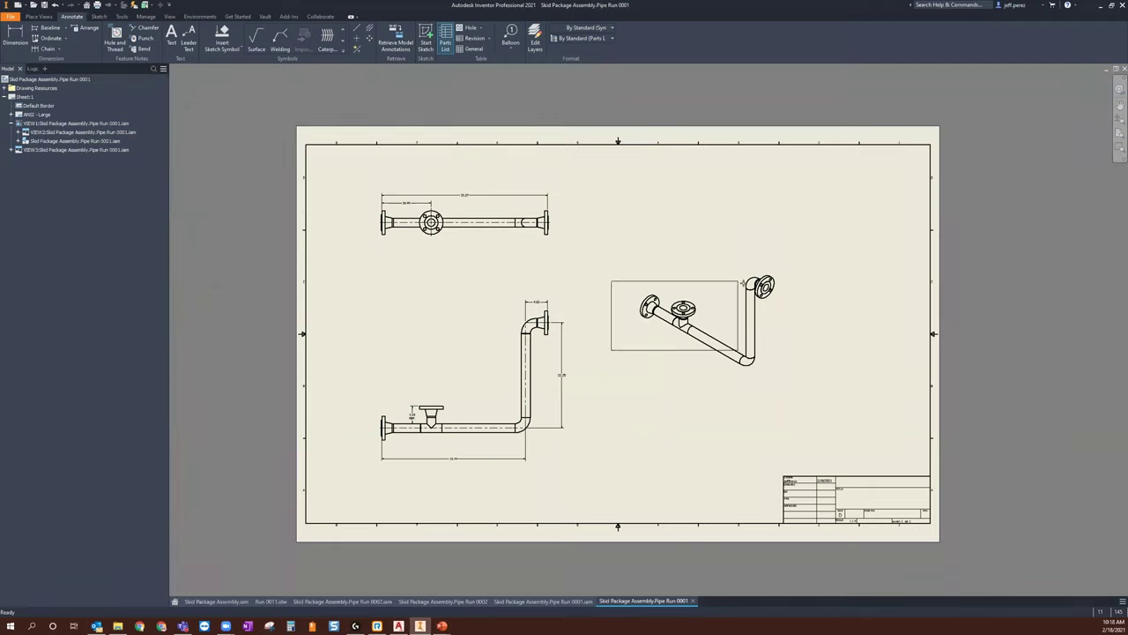
left_click(933, 143)
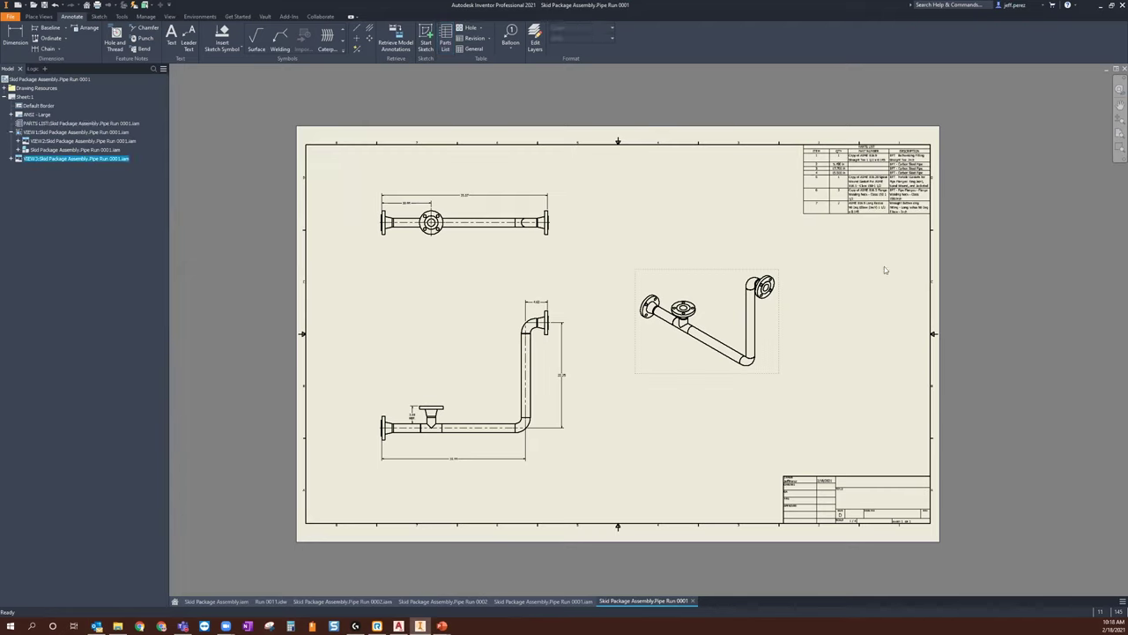
Step: Examine the parts list's items, quantities, part numbers and descriptions on the sheet and in its editor
scroll(919, 159, "up", 5)
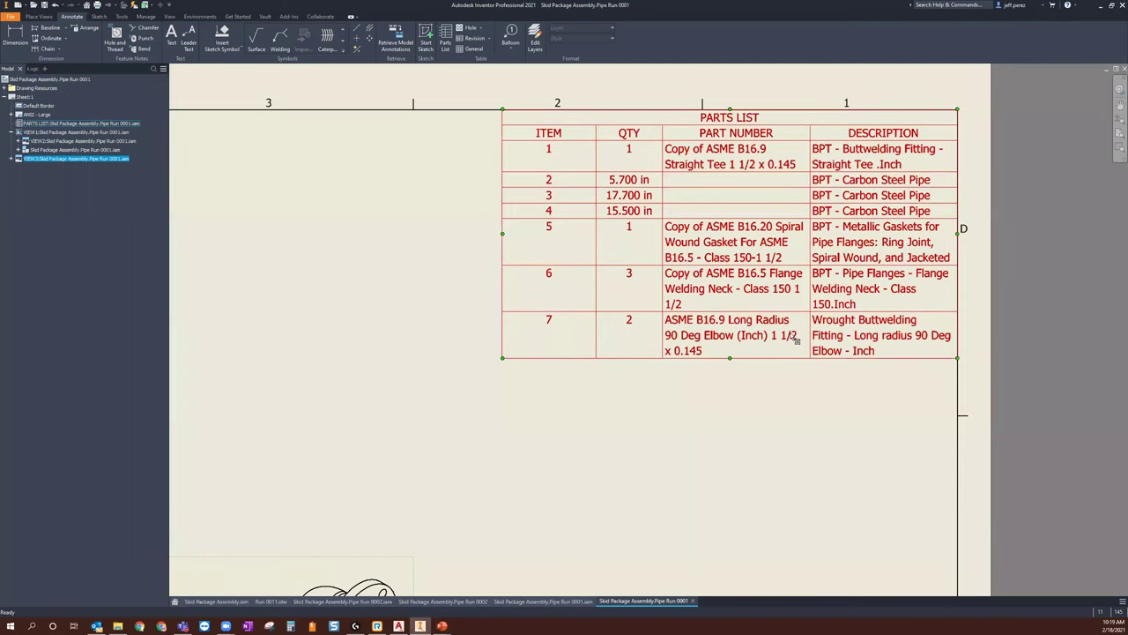
scroll(796, 335, "down", 4)
scroll(873, 179, "up", 2)
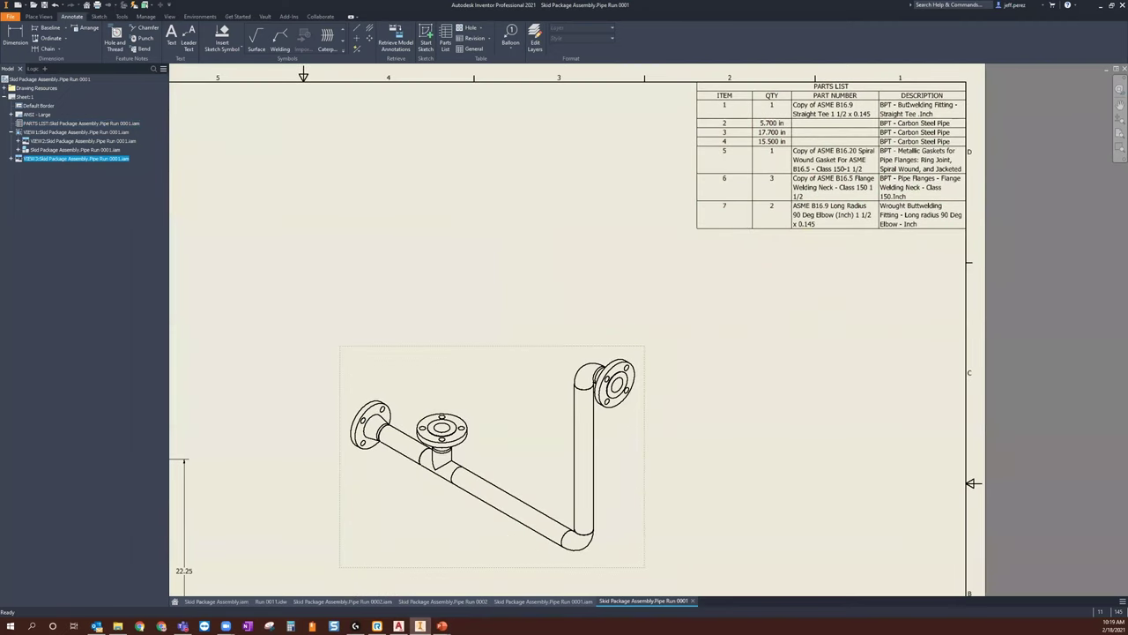
double_click(906, 146)
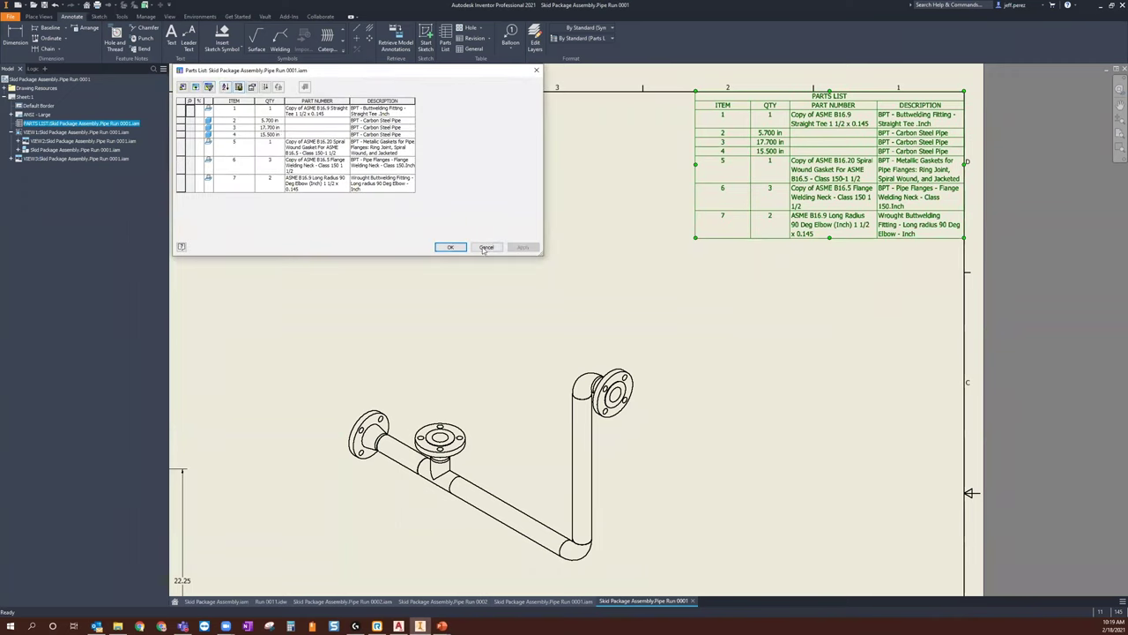
left_click(483, 250)
left_click(485, 247)
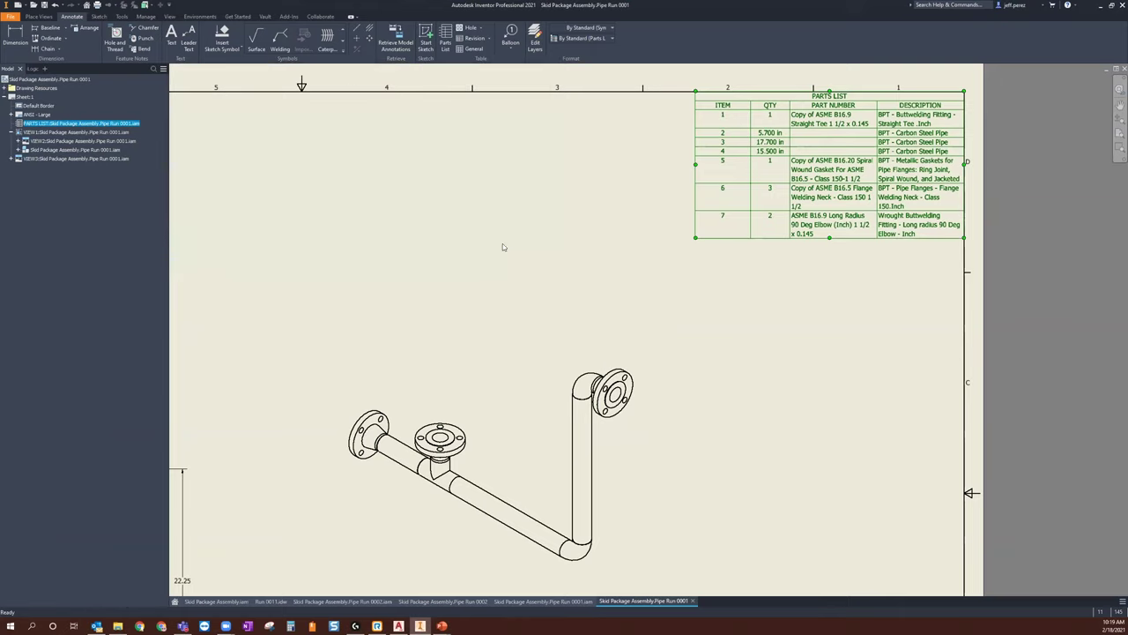
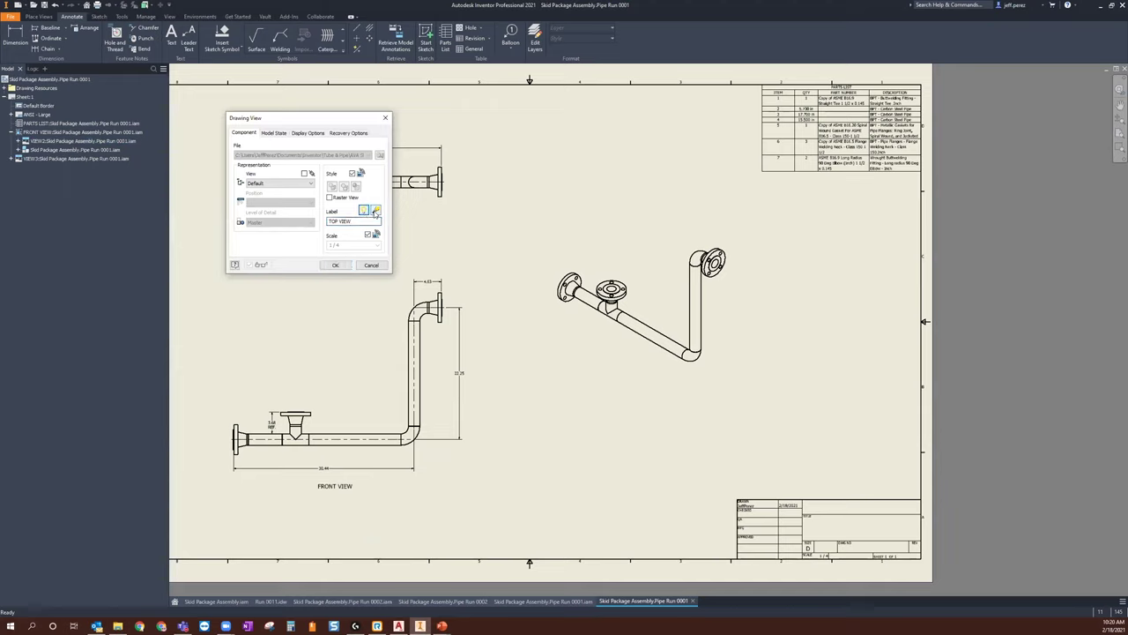
Step: Remove the scale line from the TOP VIEW label so it carries only the view name, and apply the label
left_click(376, 211)
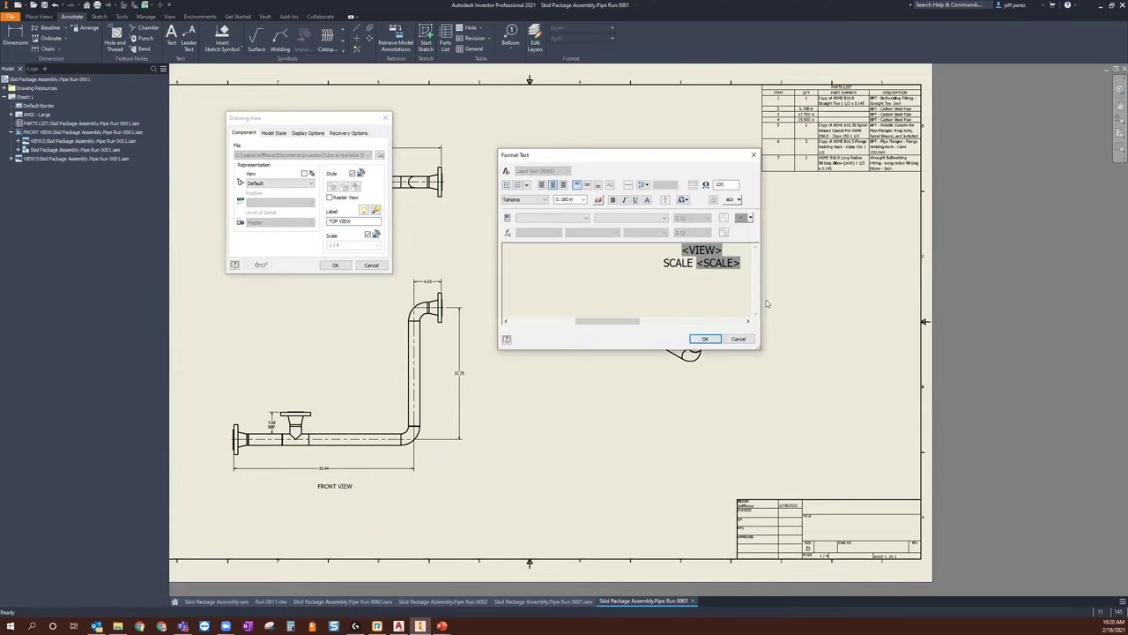
left_click_drag(746, 270, 636, 258)
key("Delete")
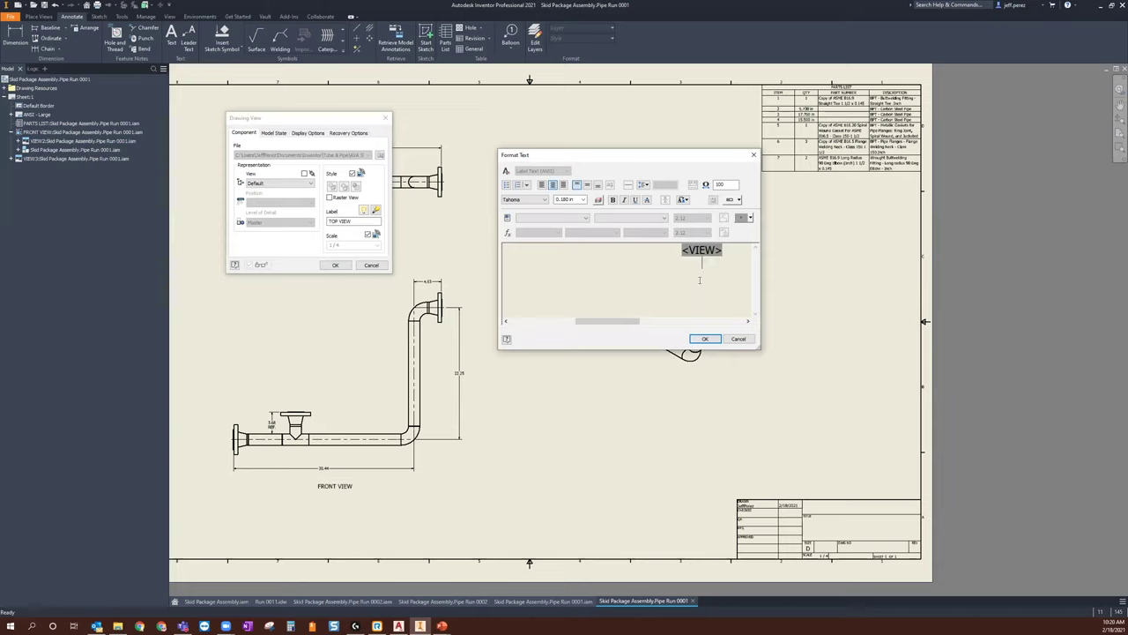
left_click(705, 340)
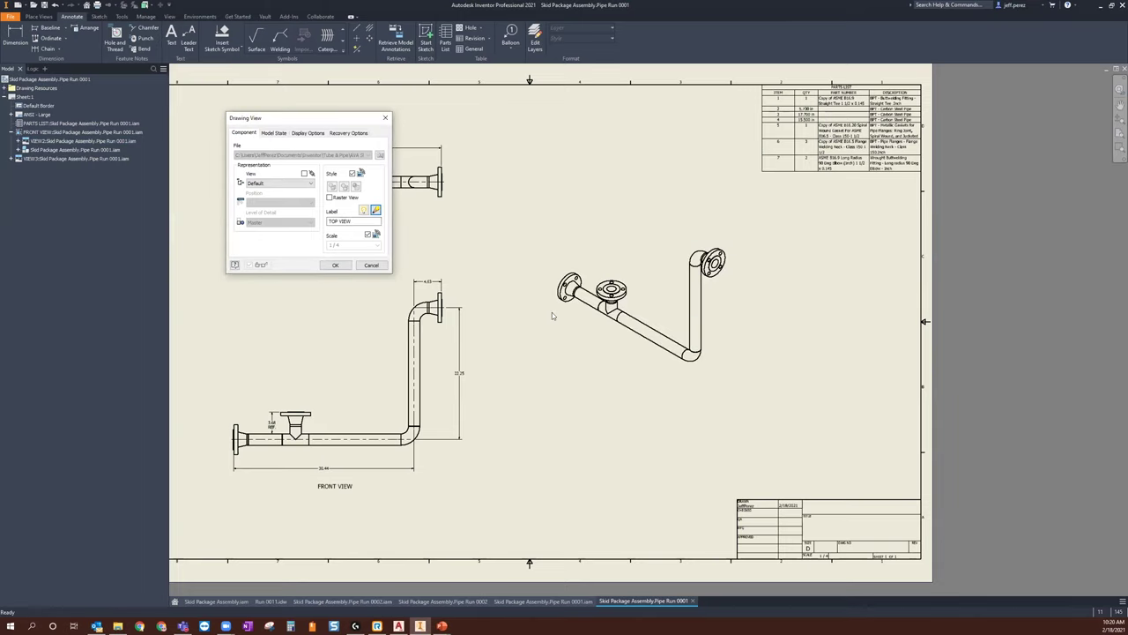
left_click(335, 265)
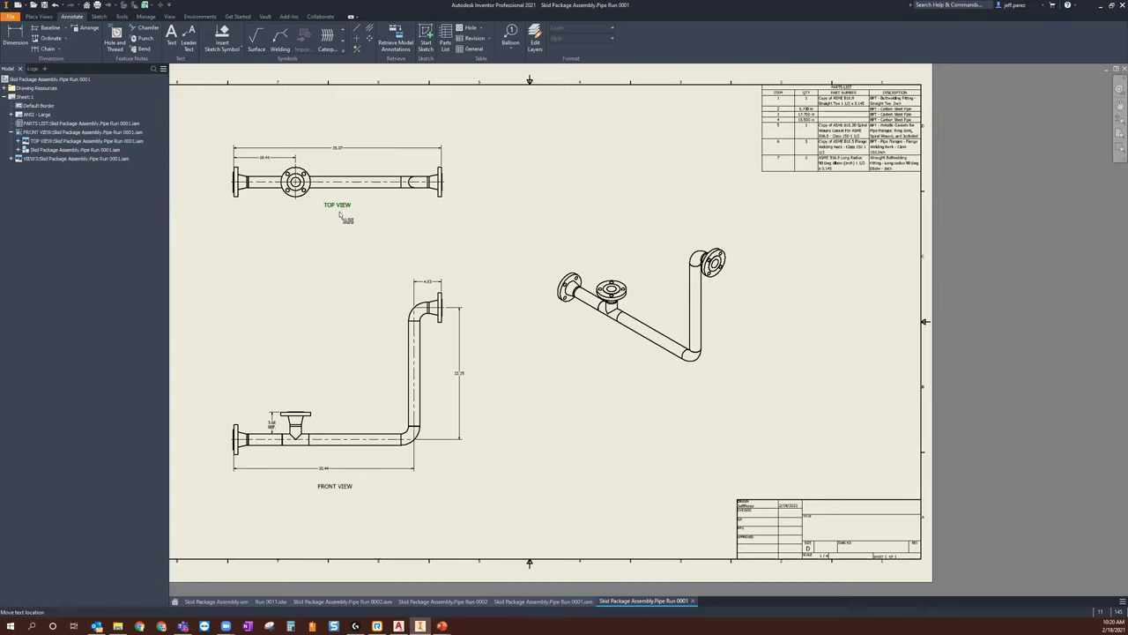
Step: Name the isometric view "ISOMETRIC VIEW" and make its label visible
left_click(665, 312)
double_click(666, 312)
double_click(343, 220)
type("ISOMETRIC VIEW")
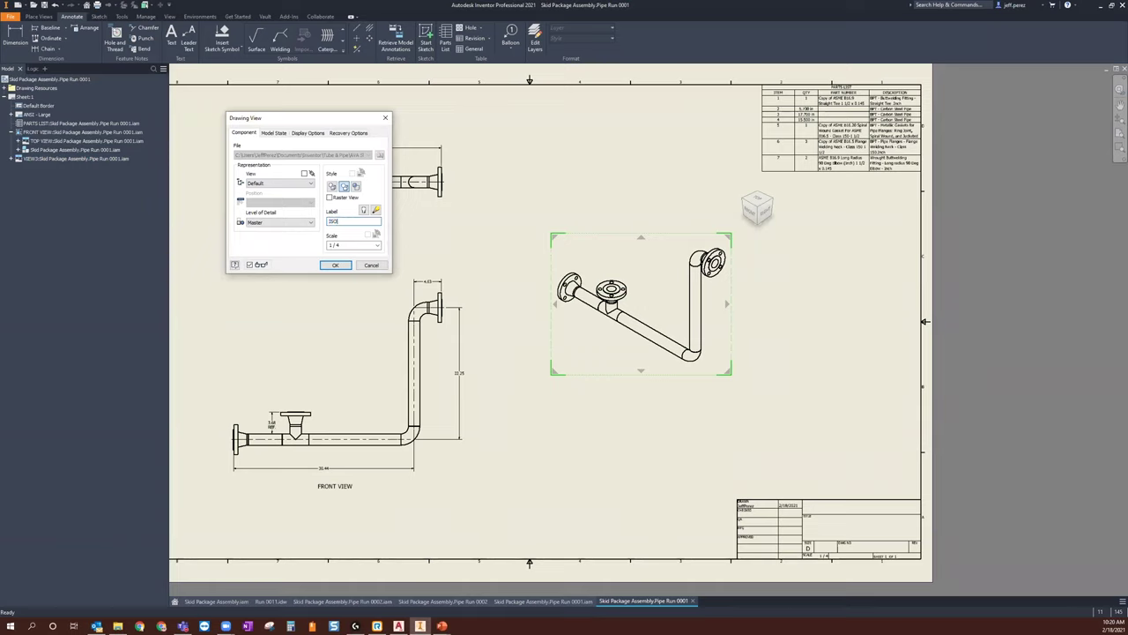
left_click(364, 209)
Step: Remove the scale line from the isometric view's label and move the label slightly closer beneath the piping
left_click(376, 210)
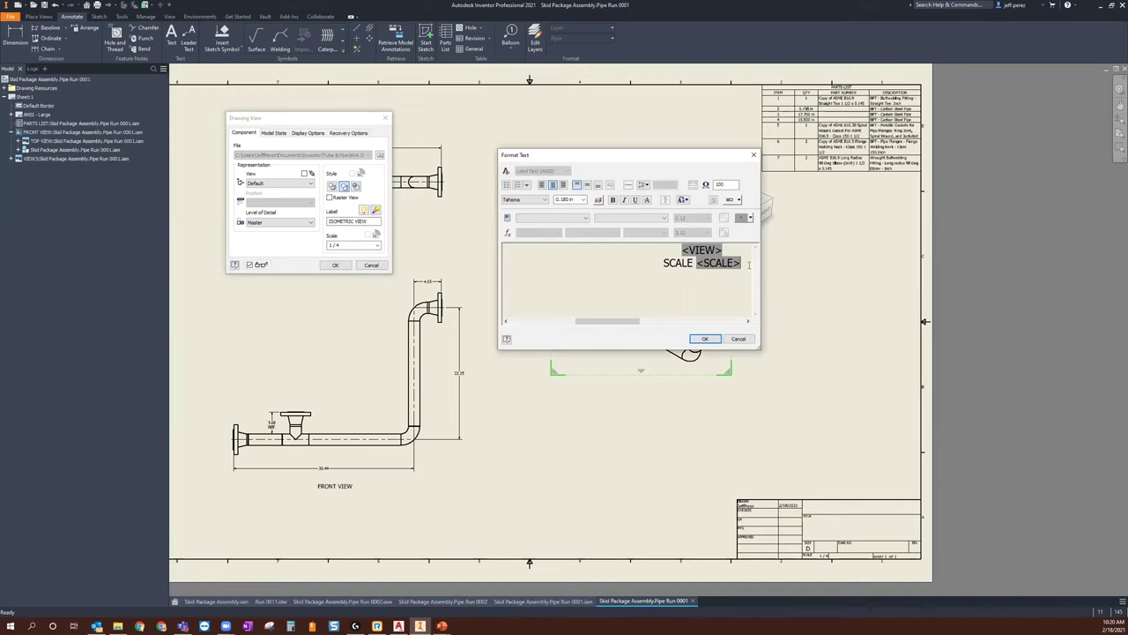
left_click_drag(750, 263, 665, 264)
key("Delete")
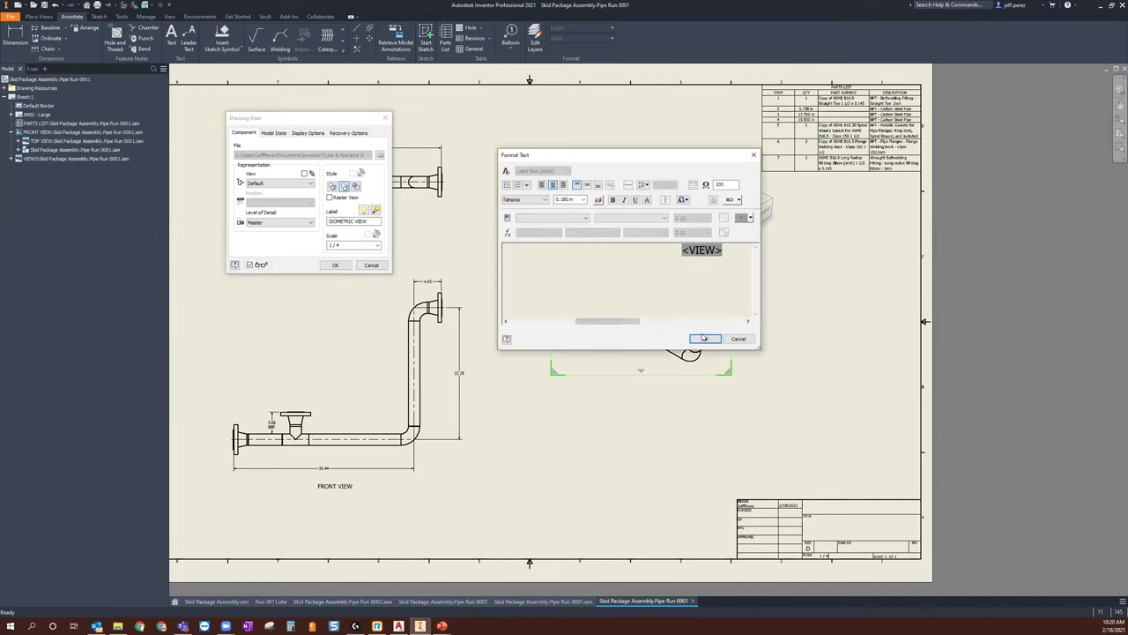
left_click(704, 337)
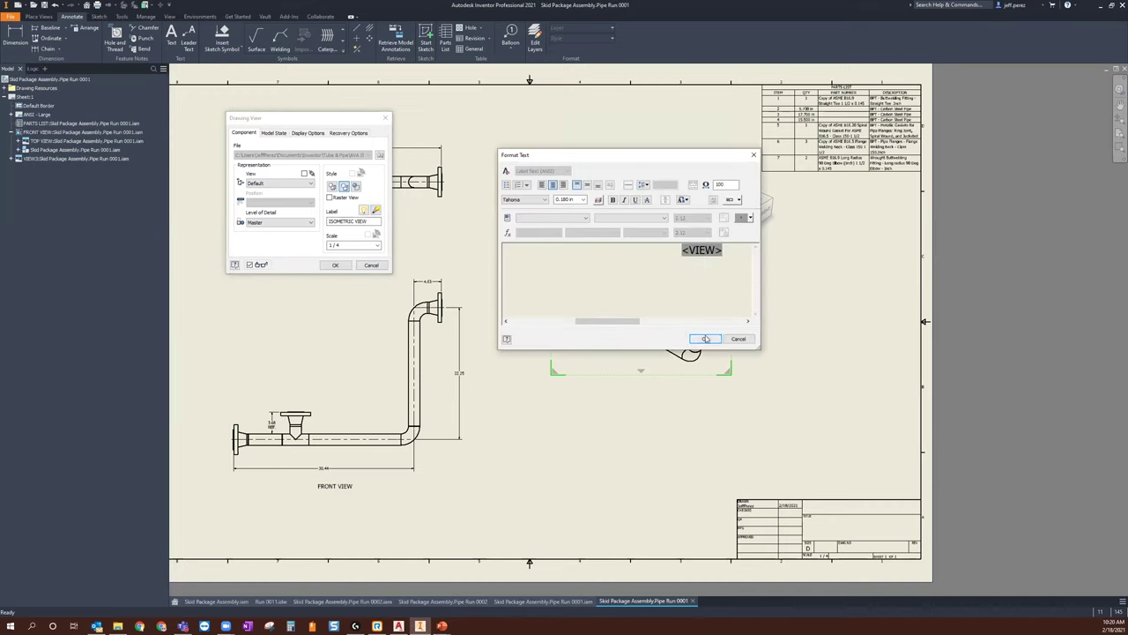
left_click(335, 265)
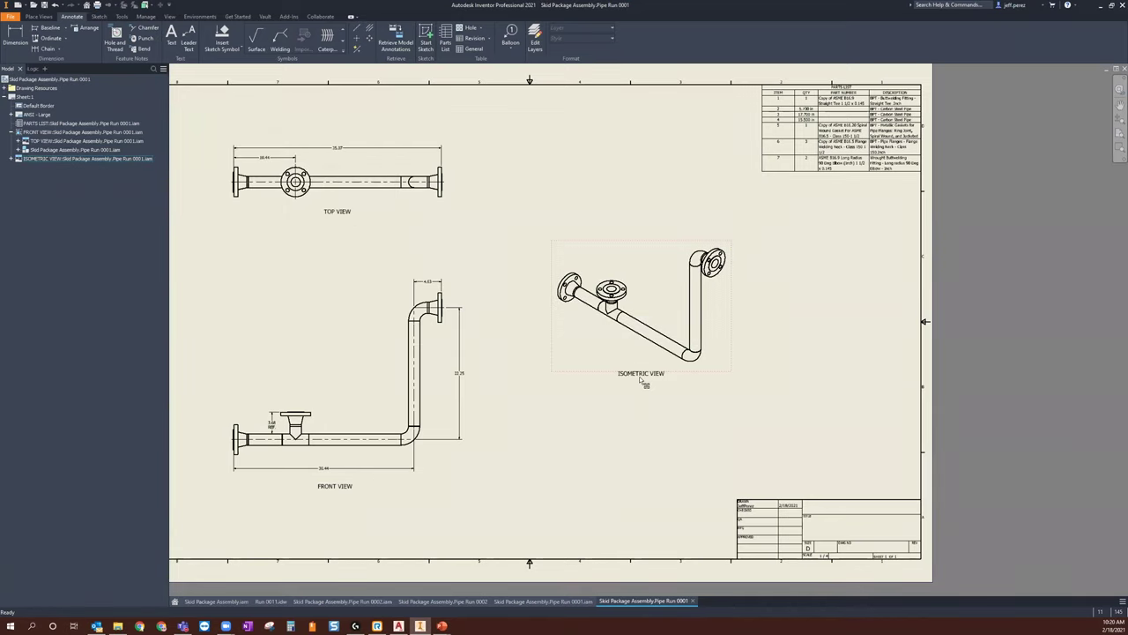
left_click_drag(642, 378, 630, 372)
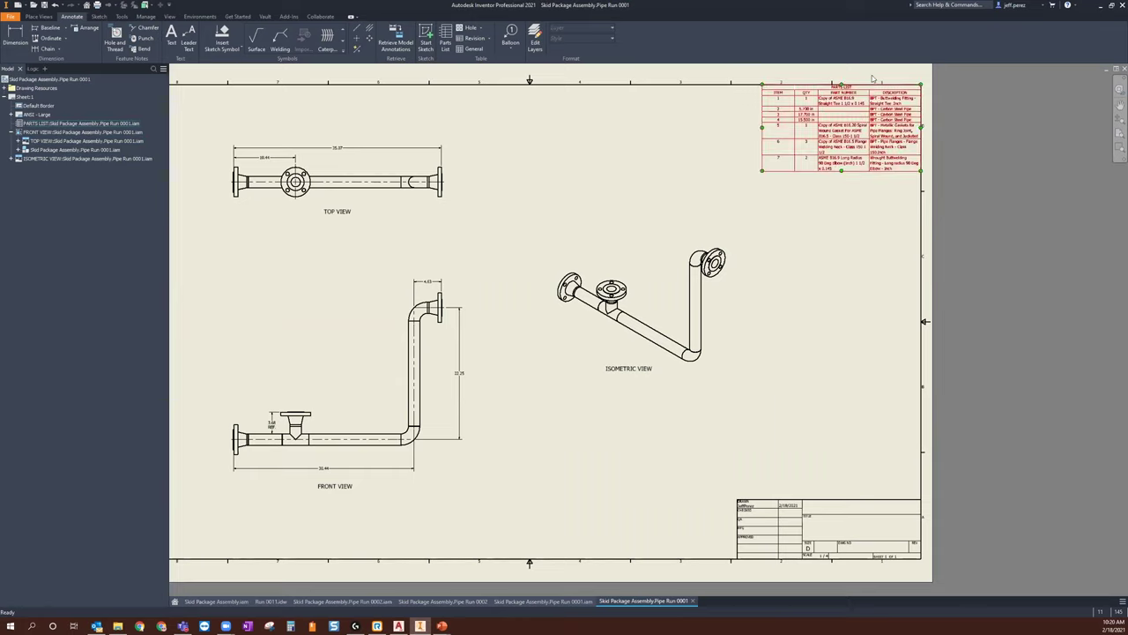
Step: Add balloons to the upper elbow and the upper flange in the isometric view
key("b")
scroll(712, 262, "up", 3)
left_click(677, 254)
right_click(662, 231)
left_click(703, 229)
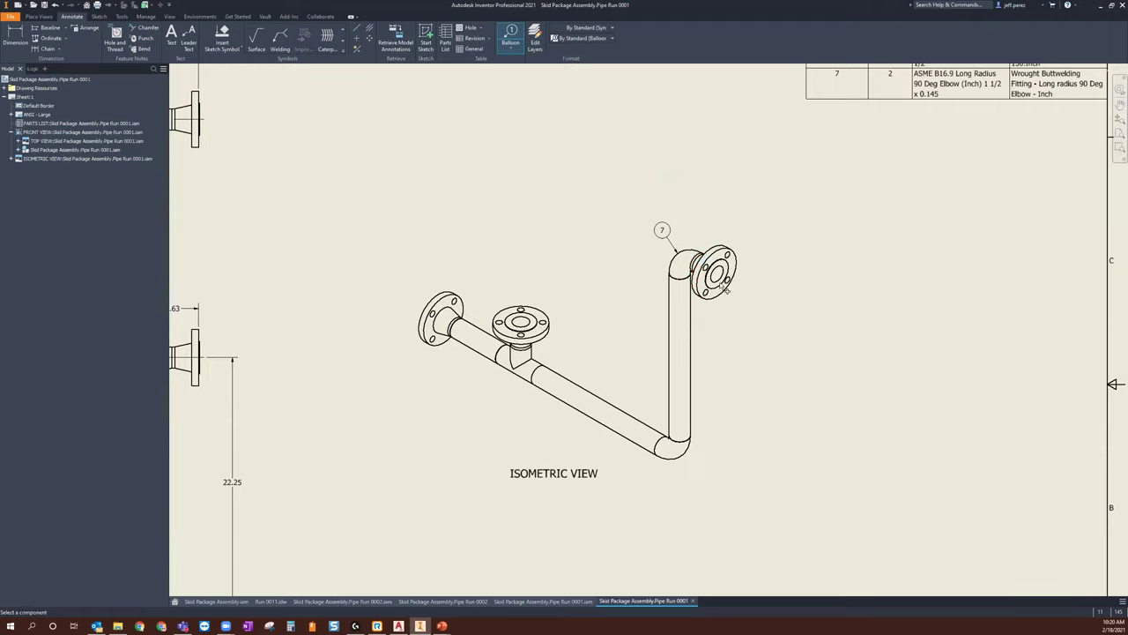
right_click(764, 271)
left_click(788, 274)
Step: Add balloons to the vertical pipe and the lower elbow in the isometric view
left_click(693, 354)
right_click(715, 354)
left_click(740, 362)
middle_click_drag(675, 407, 657, 380)
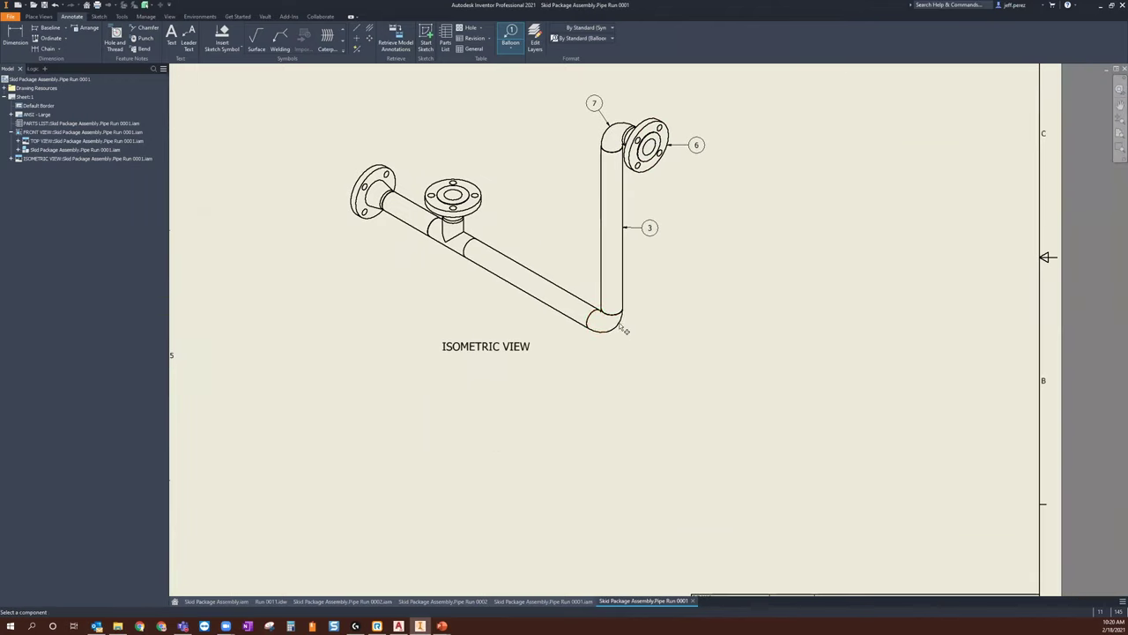
left_click(616, 328)
right_click(630, 351)
left_click(660, 352)
Step: Add balloons beneath the long lower pipe and the tee in the isometric view
left_click(505, 284)
right_click(492, 298)
left_click(525, 298)
left_click(441, 246)
right_click(428, 259)
left_click(453, 261)
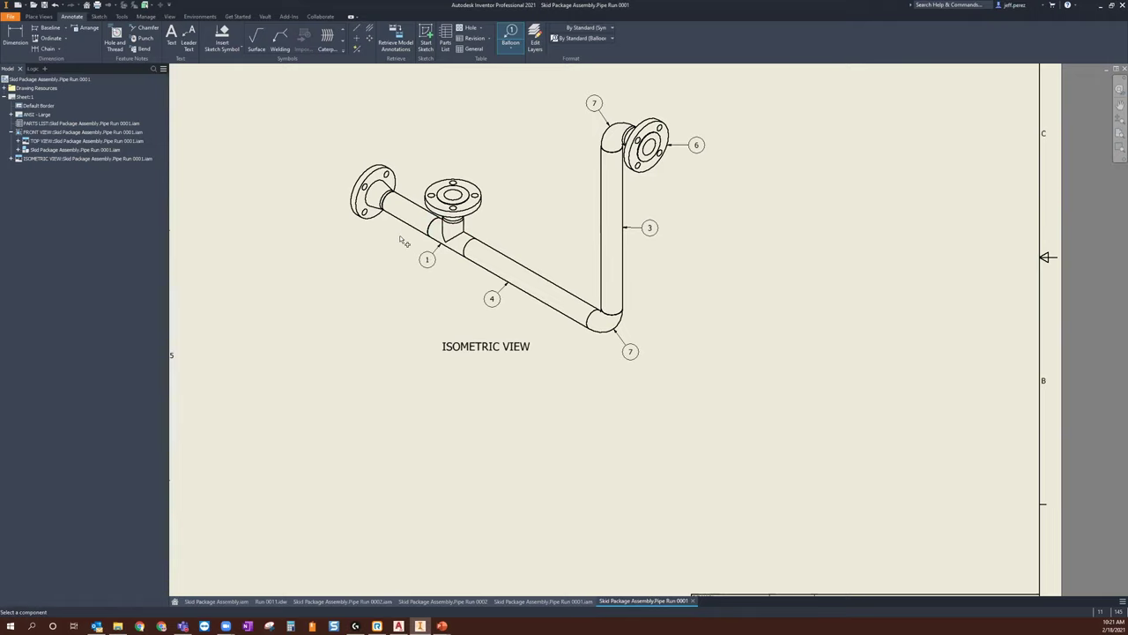
Step: Add balloons to the short pipe beside the tee and to the lower run's end flange in the isometric view
left_click(393, 214)
right_click(384, 236)
left_click(416, 237)
left_click(349, 208)
right_click(327, 203)
left_click(360, 203)
Step: Add a balloon above the branch flange on the tee in the isometric view
left_click(471, 181)
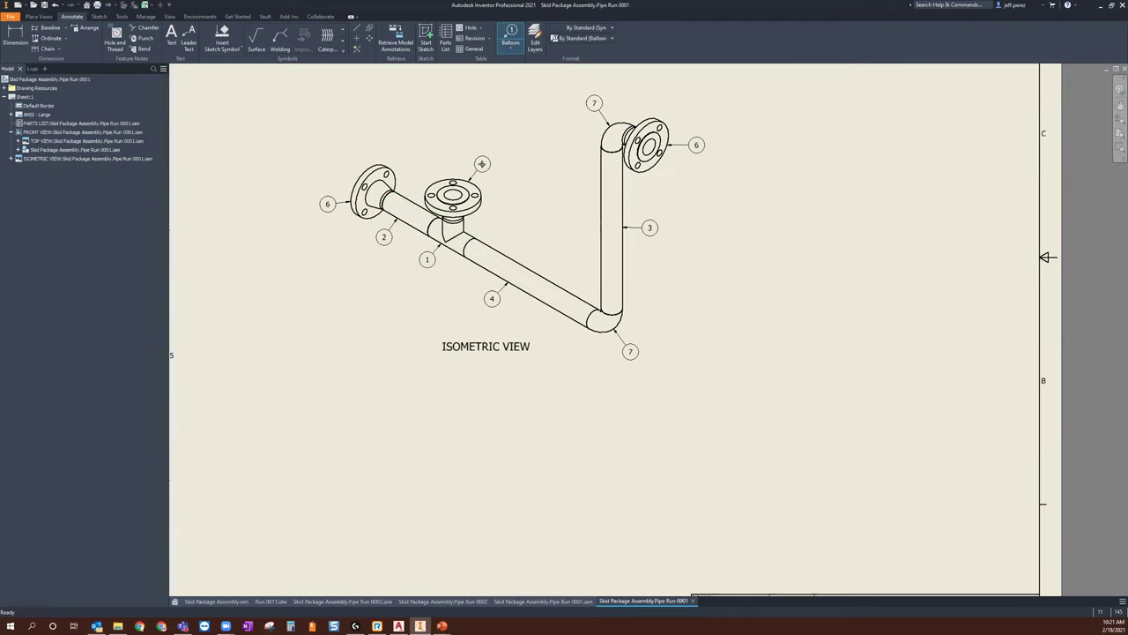
right_click(482, 164)
left_click(514, 167)
middle_click_drag(503, 254, 542, 316)
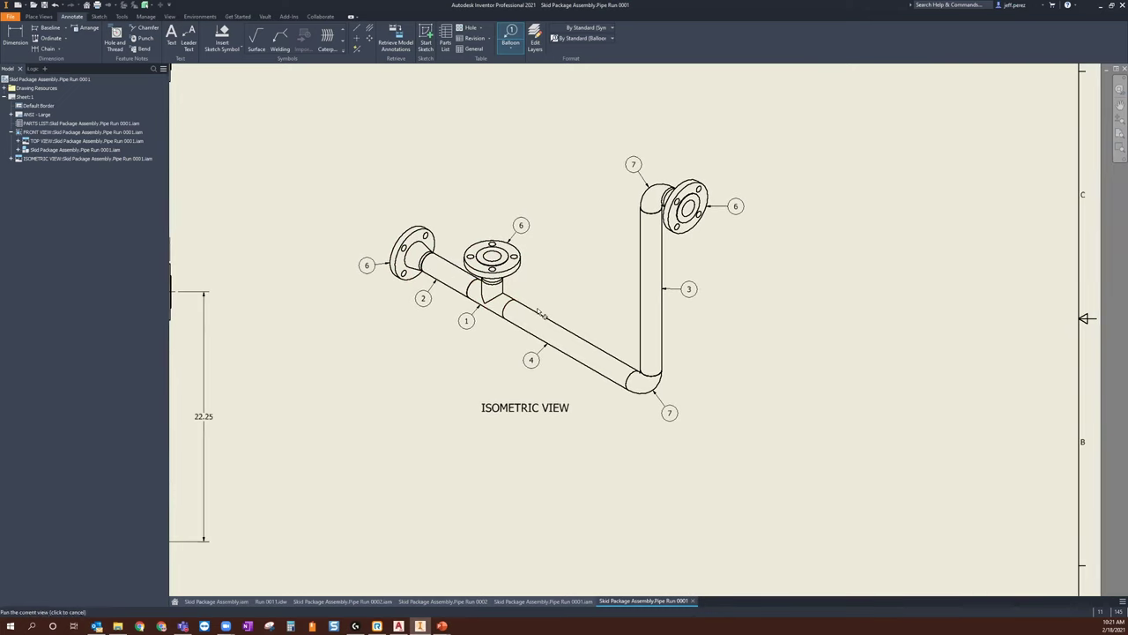
Step: Finish ballooning and shift the lower end flange's balloon slightly upward to straighten its leader
scroll(370, 268, "up", 5)
key("Escape")
left_click_drag(355, 256, 351, 248)
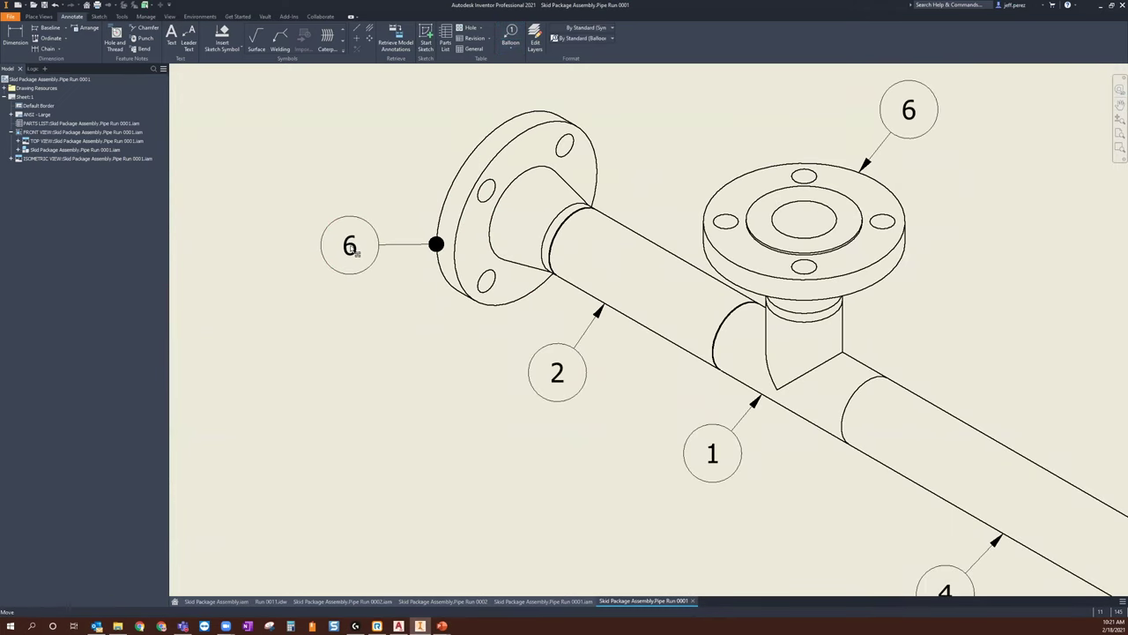
left_click(365, 277)
Step: Review the whole sheet, comparing the parts list rows with the ballooned components in the isometric view
scroll(396, 353, "down", 6)
middle_click_drag(443, 410, 553, 388)
scroll(552, 386, "down", 4)
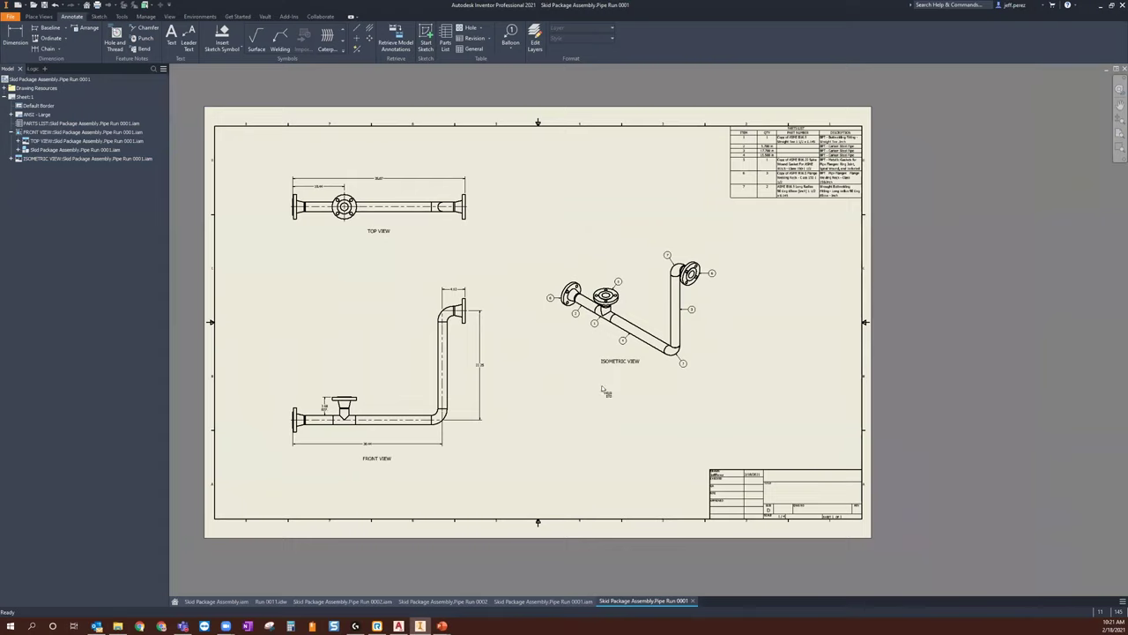
left_click(688, 314)
key("Escape")
middle_click_drag(752, 409, 780, 387)
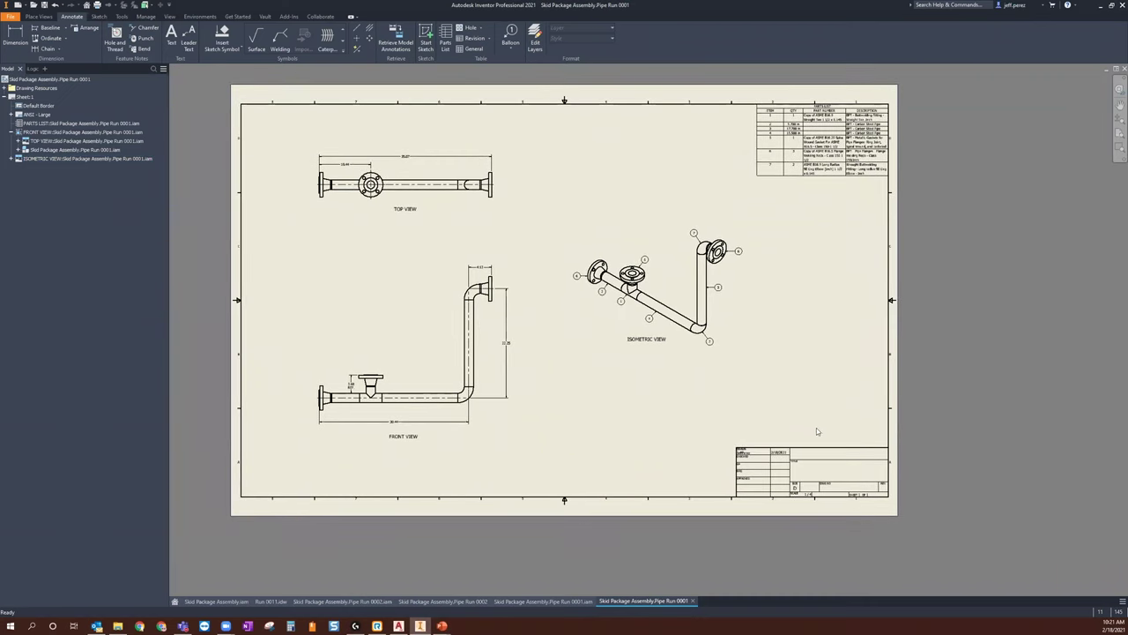
scroll(845, 79, "up", 5)
scroll(731, 299, "down", 1)
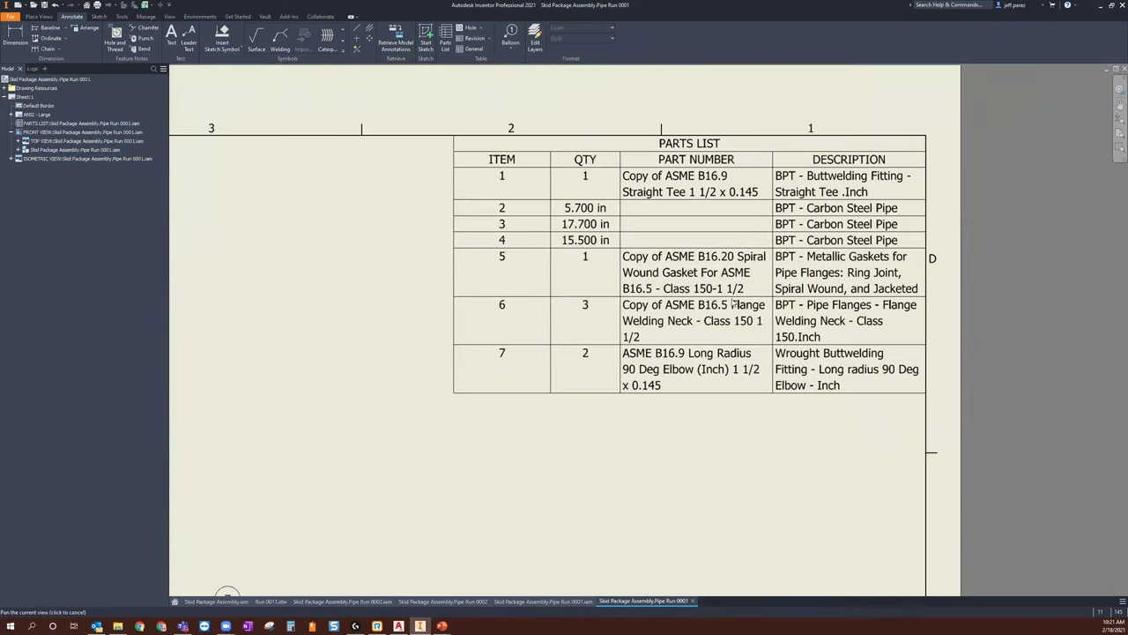
left_click(751, 313)
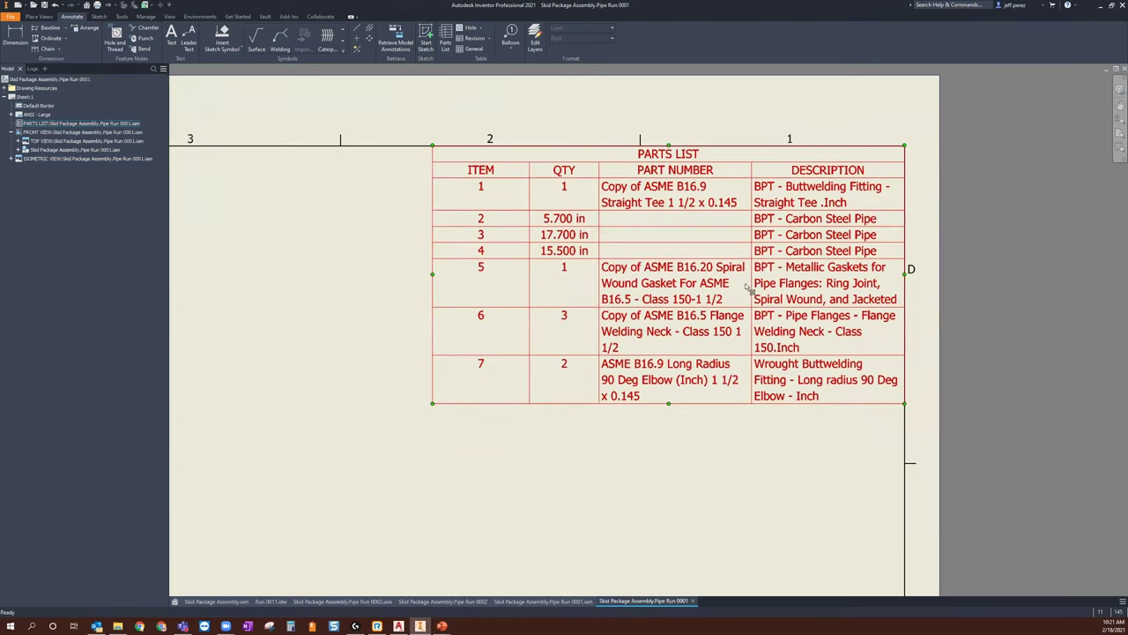
key("Escape")
left_click(827, 243)
middle_click_drag(556, 429, 667, 334)
scroll(668, 333, "down", 3)
mouse_move(559, 548)
middle_mouse_down()
mouse_move(761, 469)
mouse_move(735, 486)
middle_mouse_up()
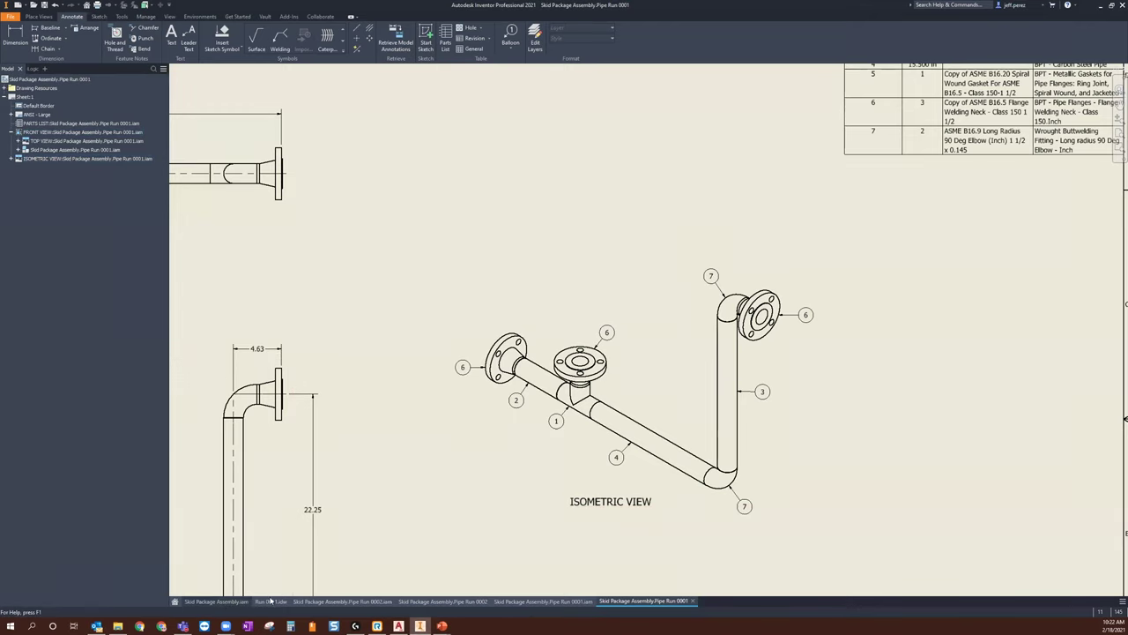
scroll(738, 512, "down", 3)
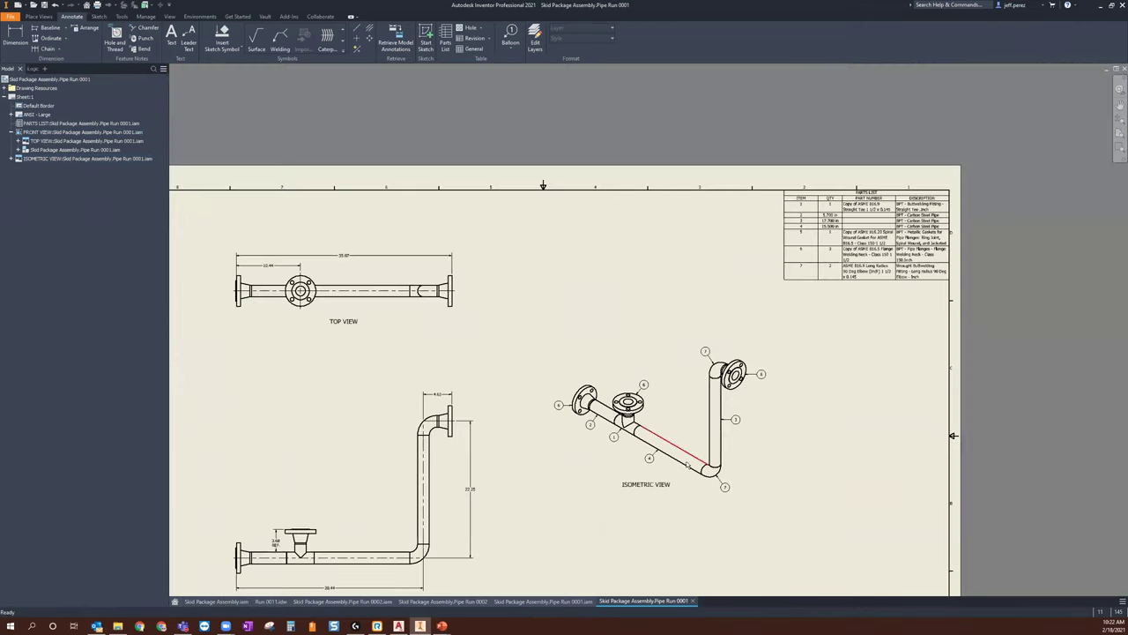
Step: Examine the parts list entries up close and check them against the balloon numbers in the isometric view
middle_click_drag(598, 409, 583, 419)
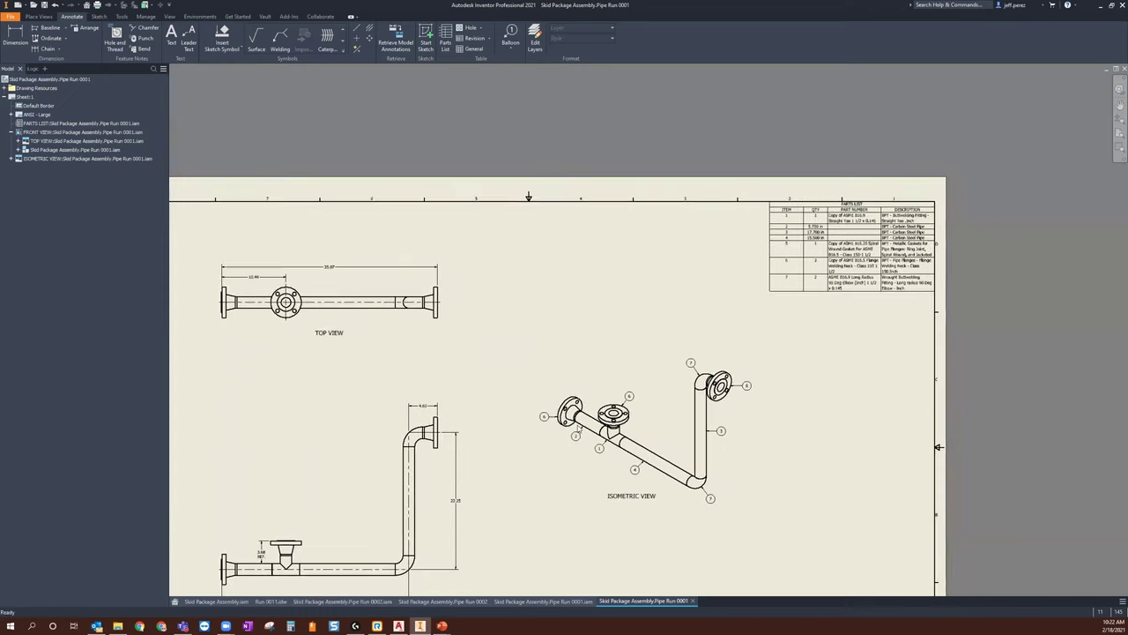
left_click(615, 423)
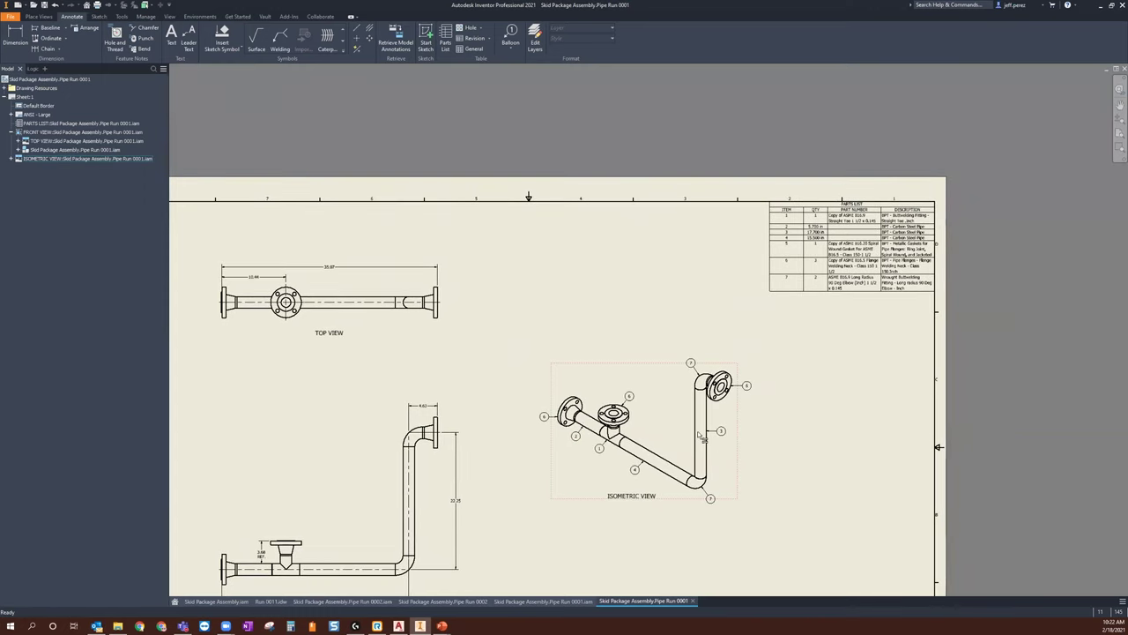
scroll(899, 211, "up", 5)
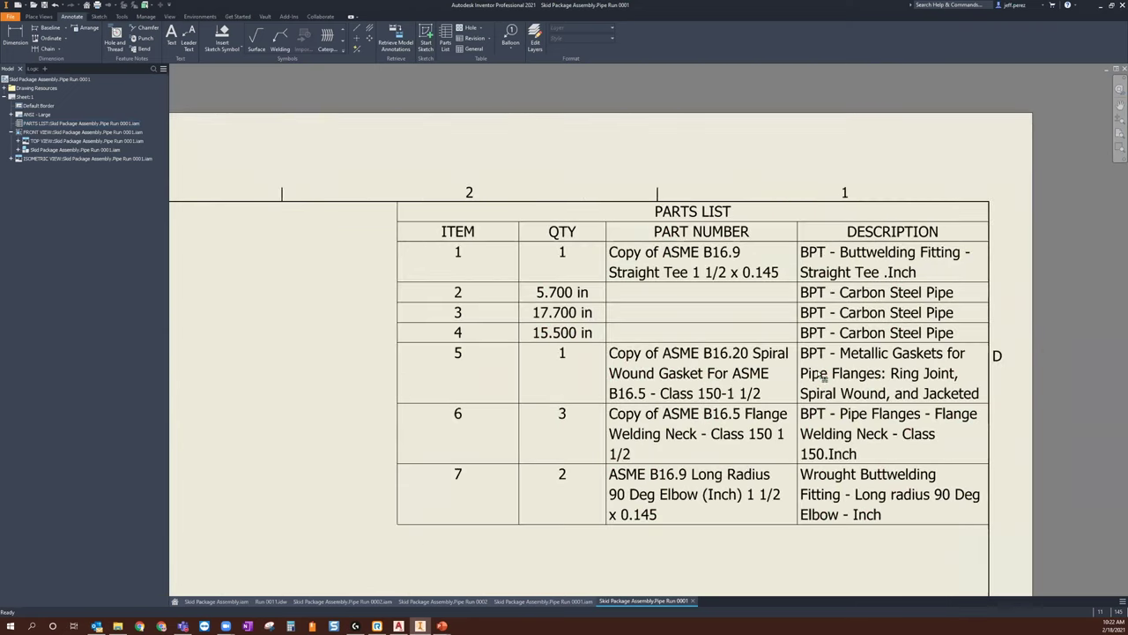
middle_click_drag(825, 377, 834, 337)
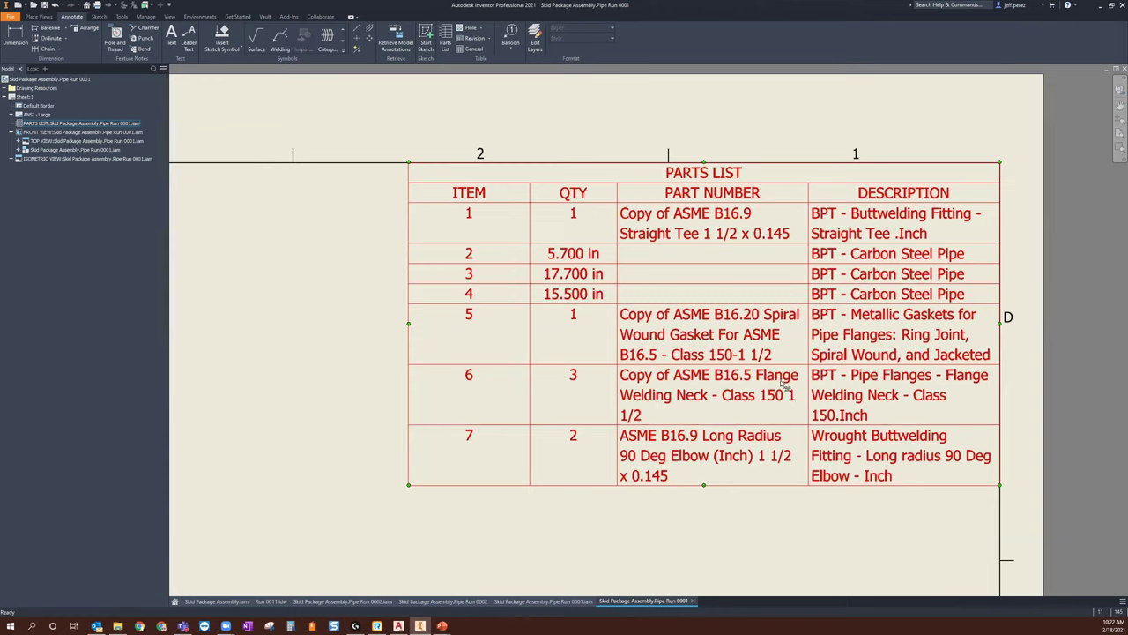
scroll(829, 358, "down", 3)
middle_click_drag(708, 436, 927, 106)
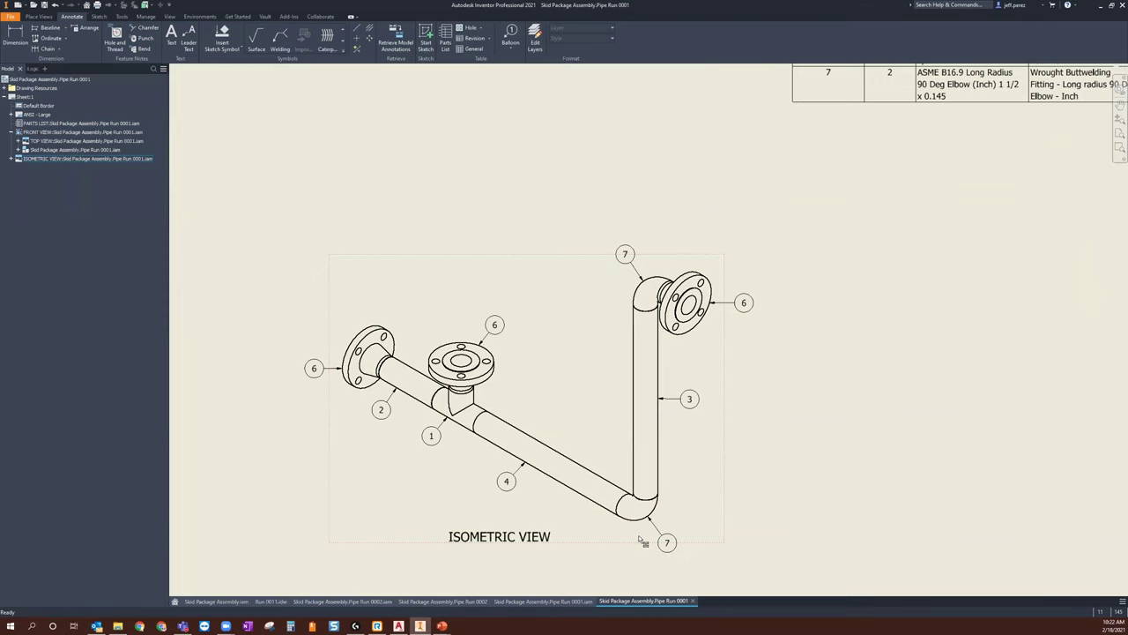
Step: Close the Pipe Run 0002 drawing and the Pipe Run 0001 and Pipe Run 0002 assembly files, returning to the skid assembly
left_click(215, 600)
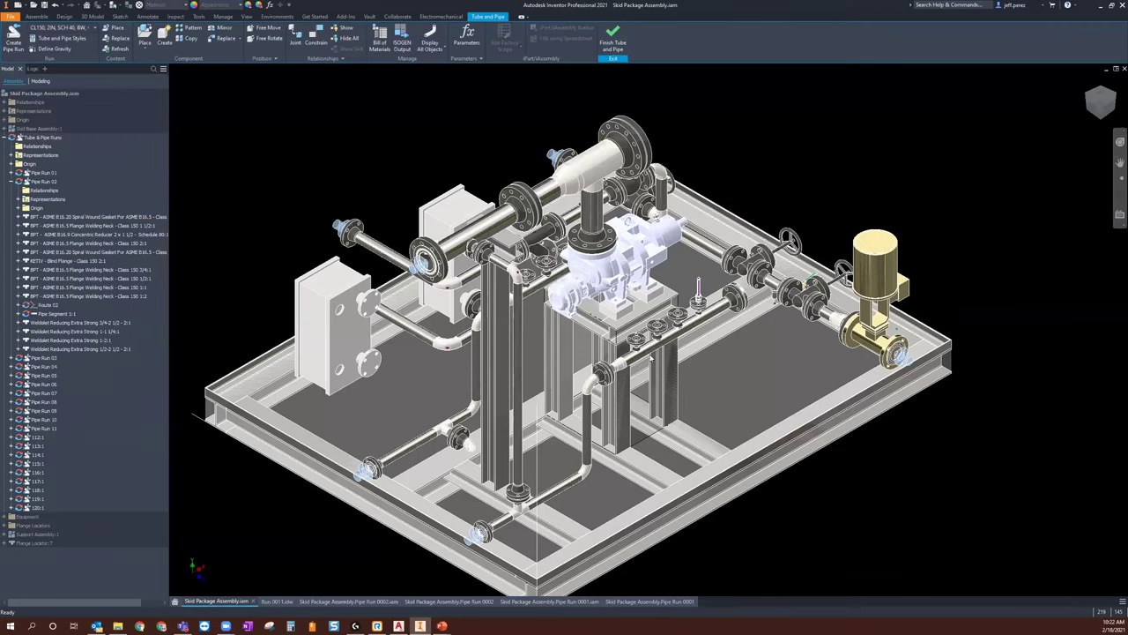
left_click(468, 600)
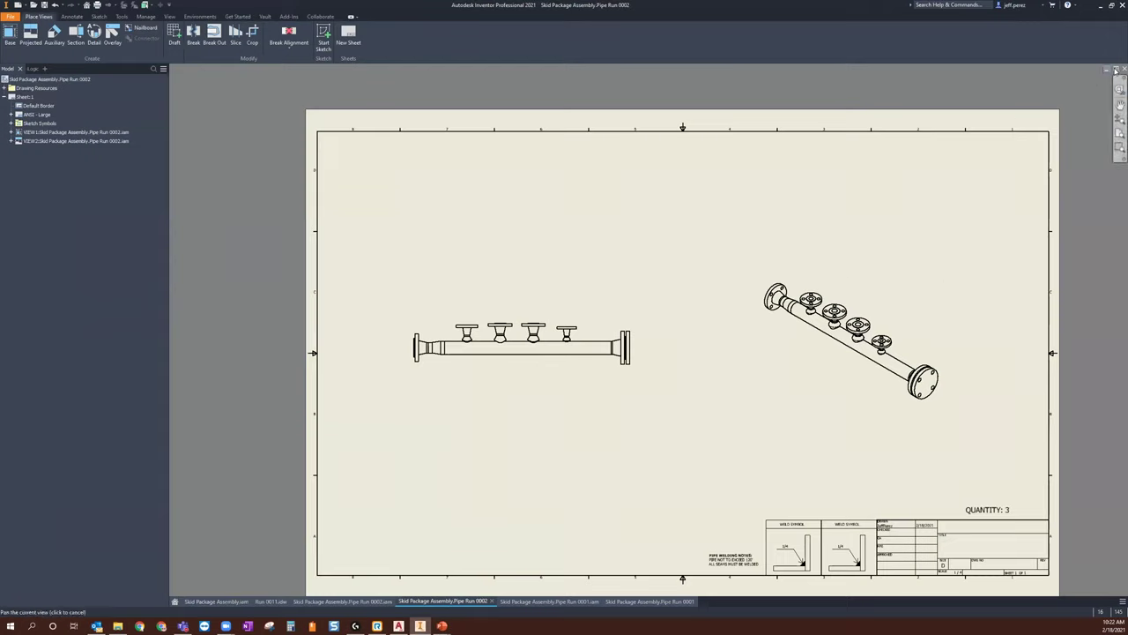
left_click(1116, 69)
left_click(558, 321)
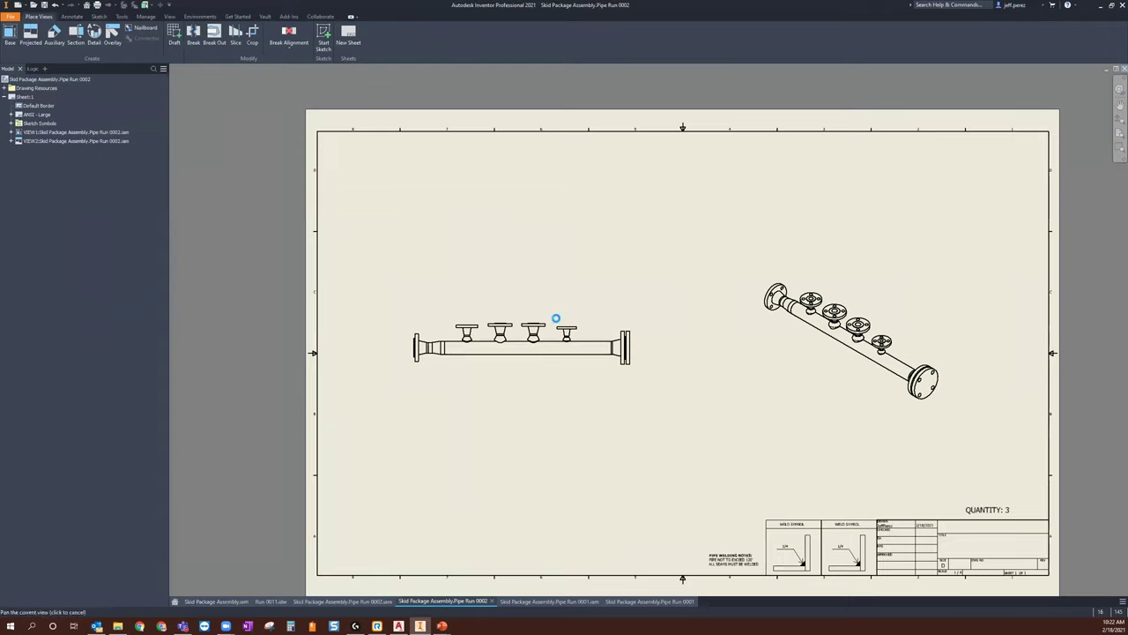
left_click(461, 600)
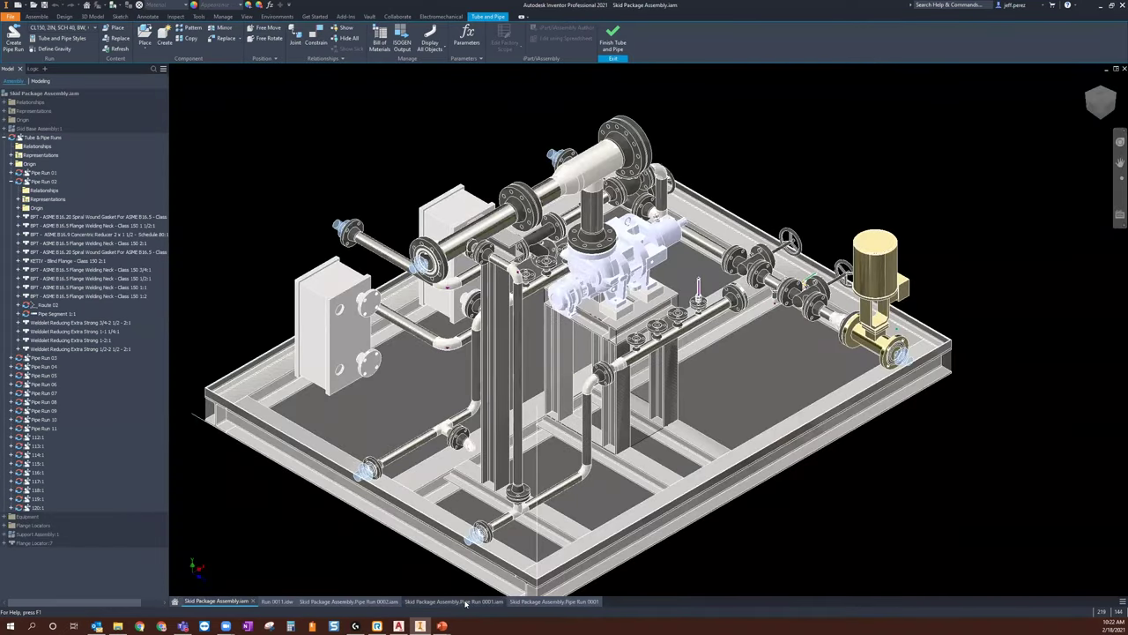
key("ctrl+s")
left_click(629, 332)
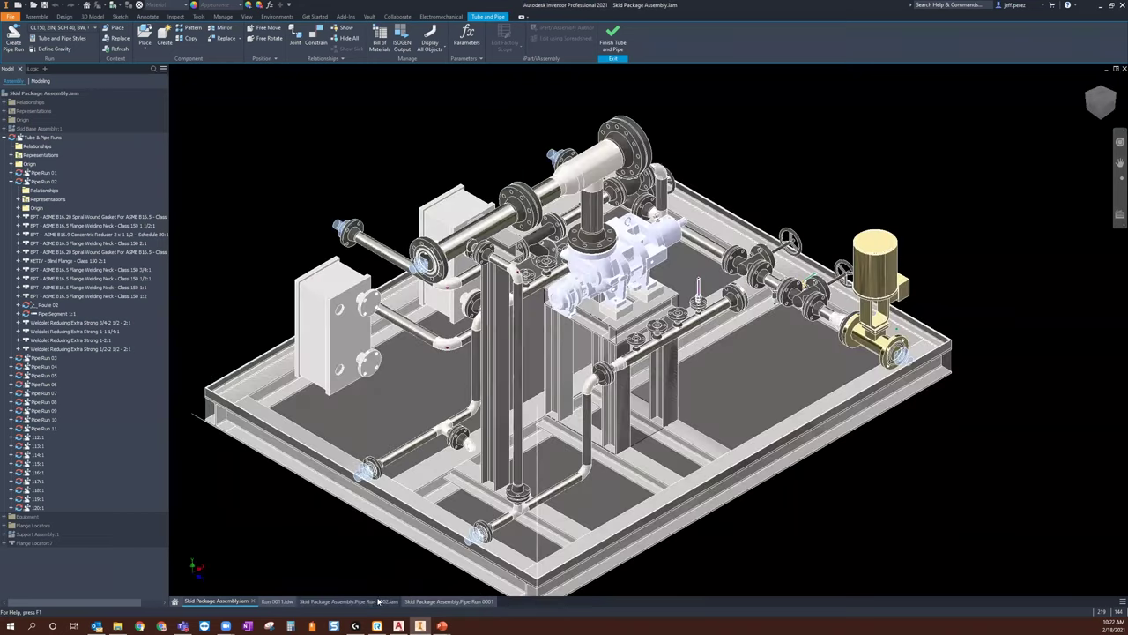
left_click(377, 601)
left_click(1124, 68)
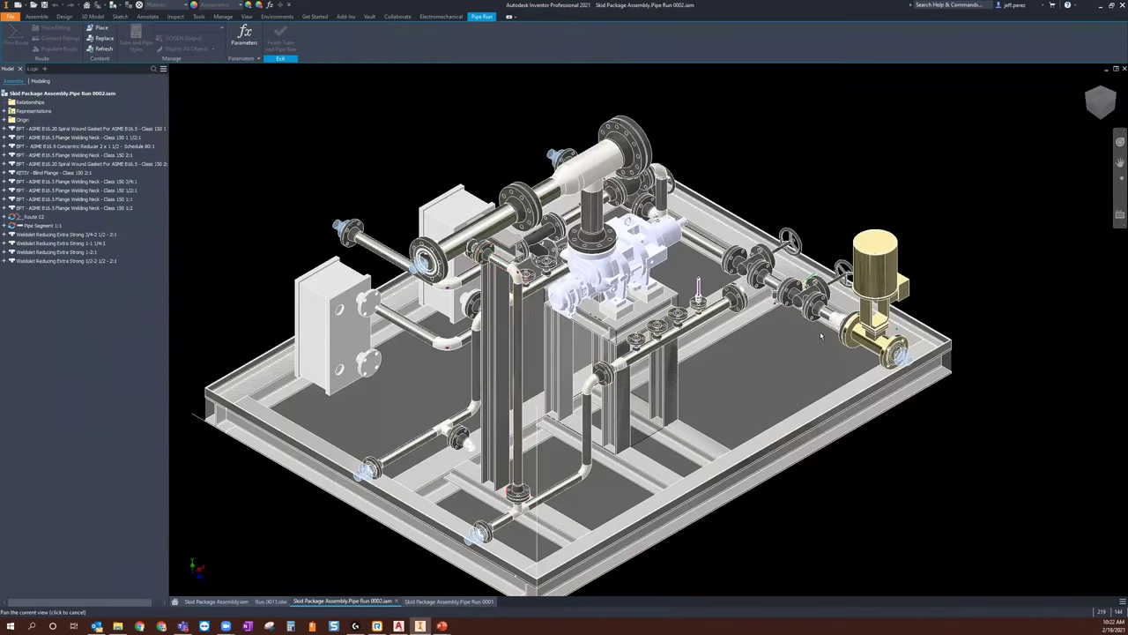
Step: Activate Pipe Run 02 for editing within the skid assembly and open its bill of materials, widening the window slightly
double_click(730, 328)
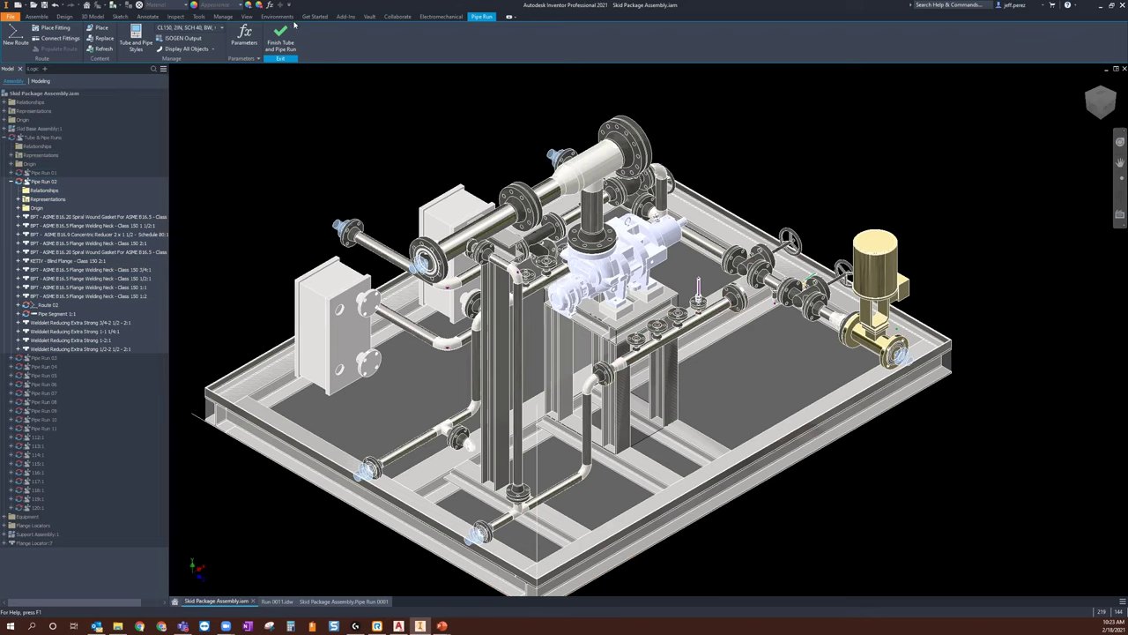
left_click(223, 17)
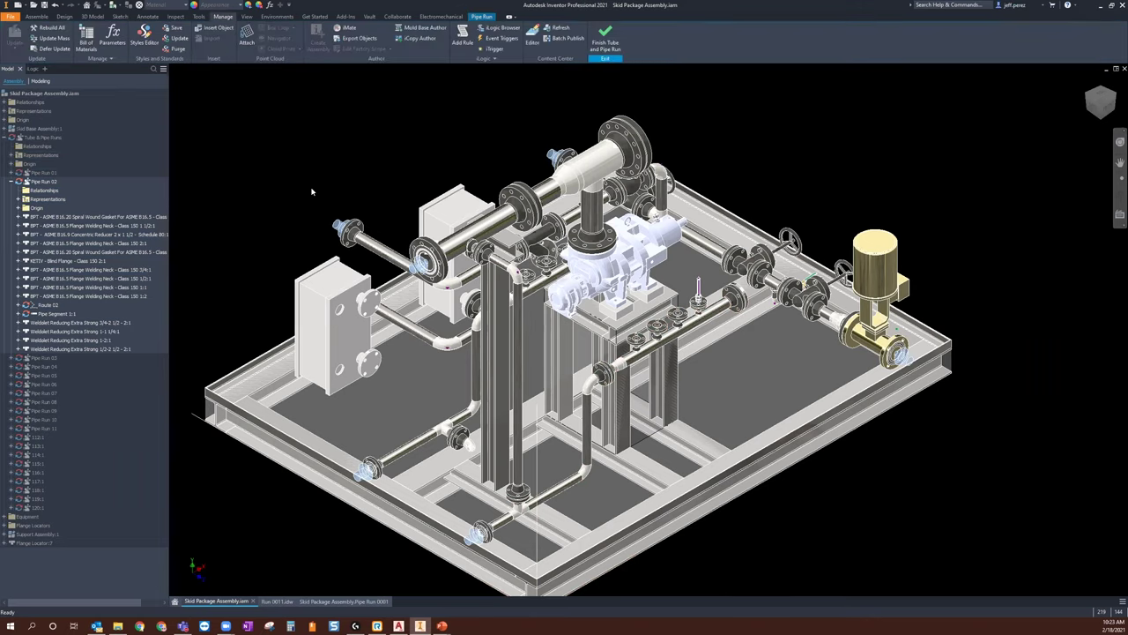
left_click(86, 40)
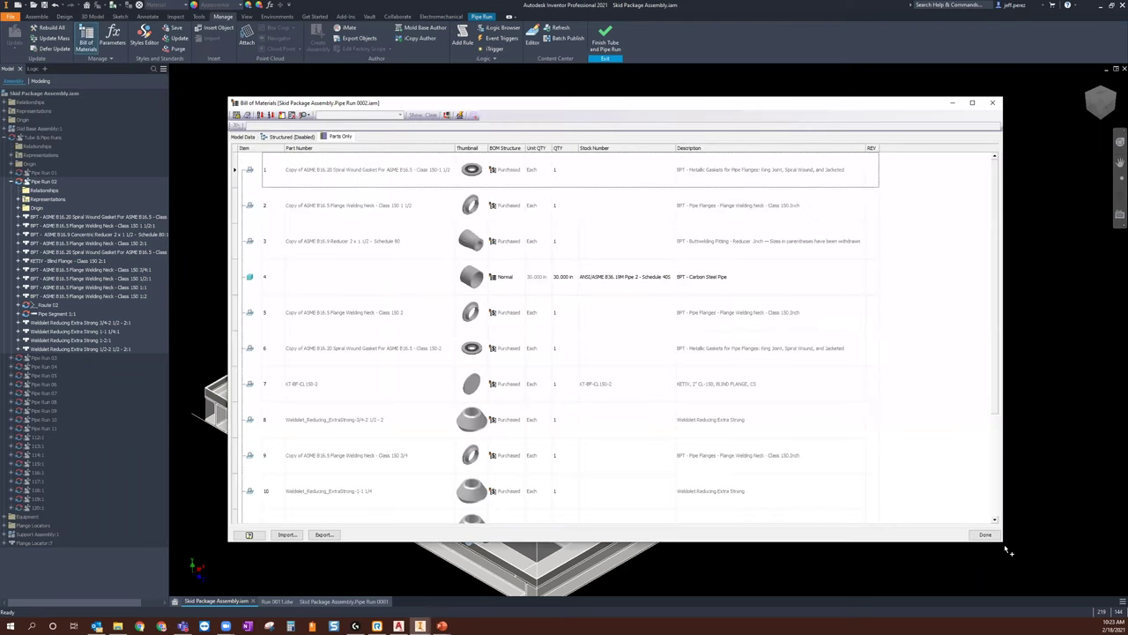
left_click_drag(1004, 542, 1015, 541)
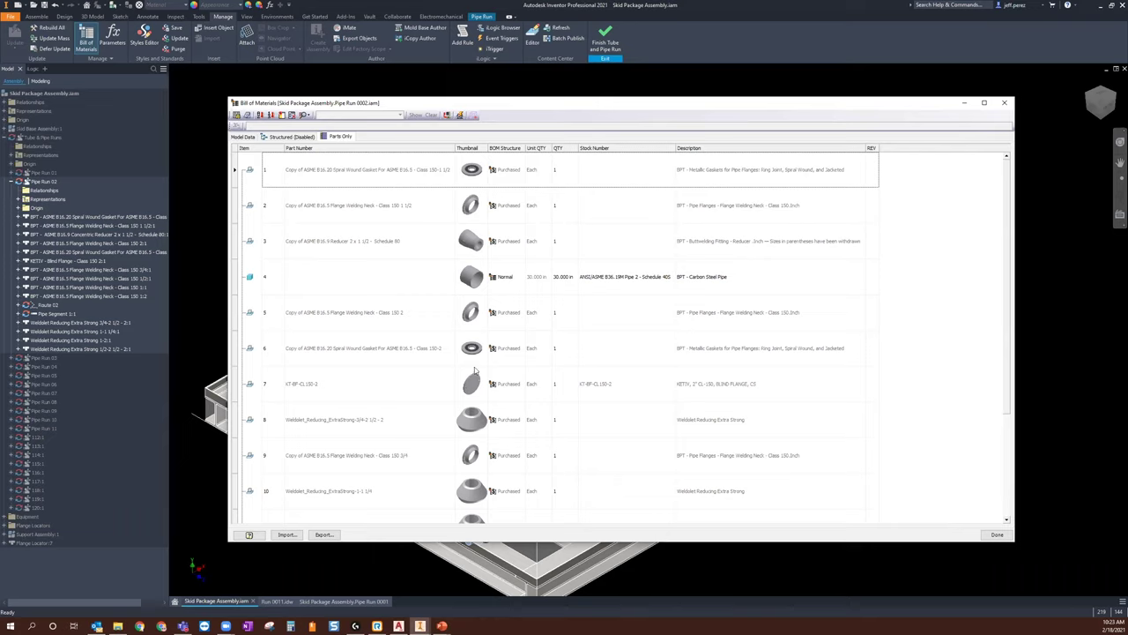
Step: Examine the part numbers, stock numbers and descriptions in Pipe Run 02's parts-only bill of materials and close it
scroll(607, 296, "down", 4)
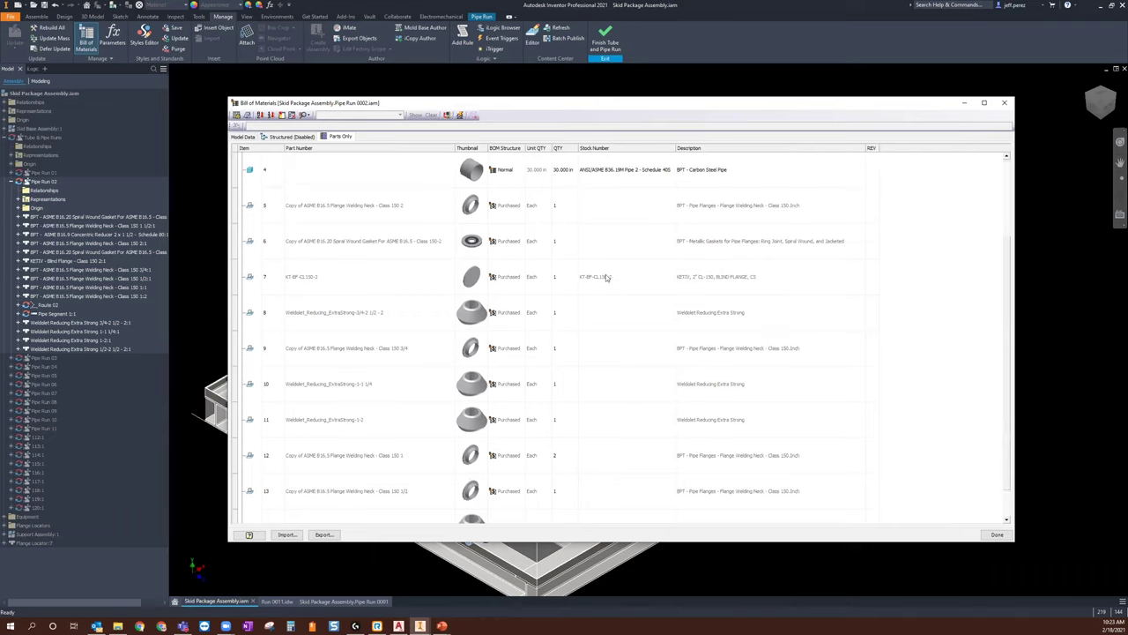
scroll(605, 306, "up", 4)
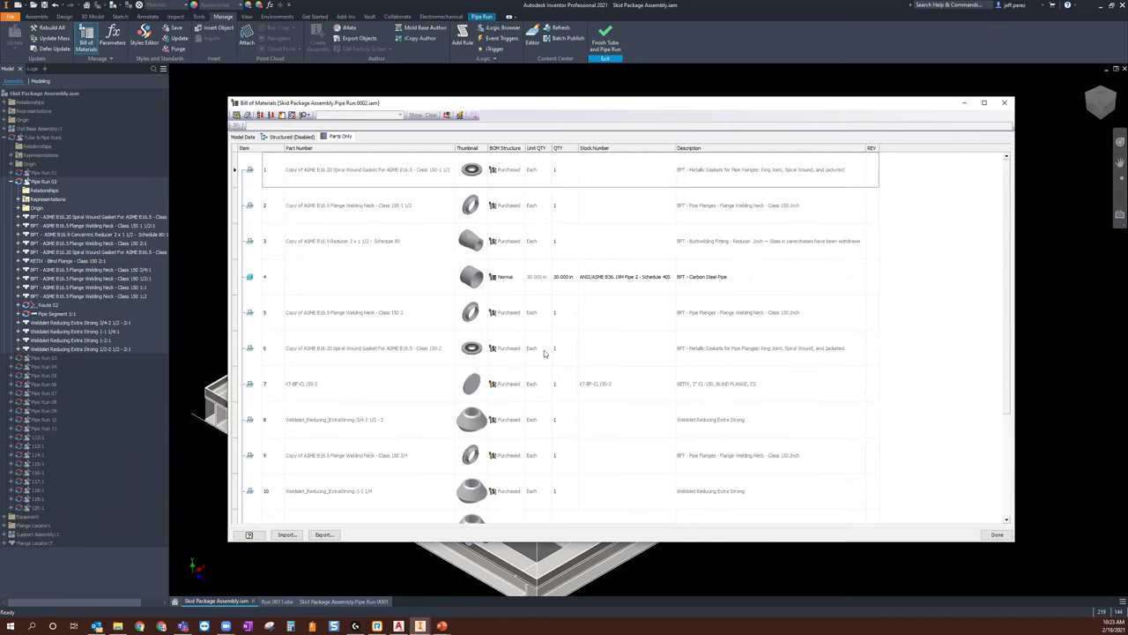
scroll(690, 206, "down", 2)
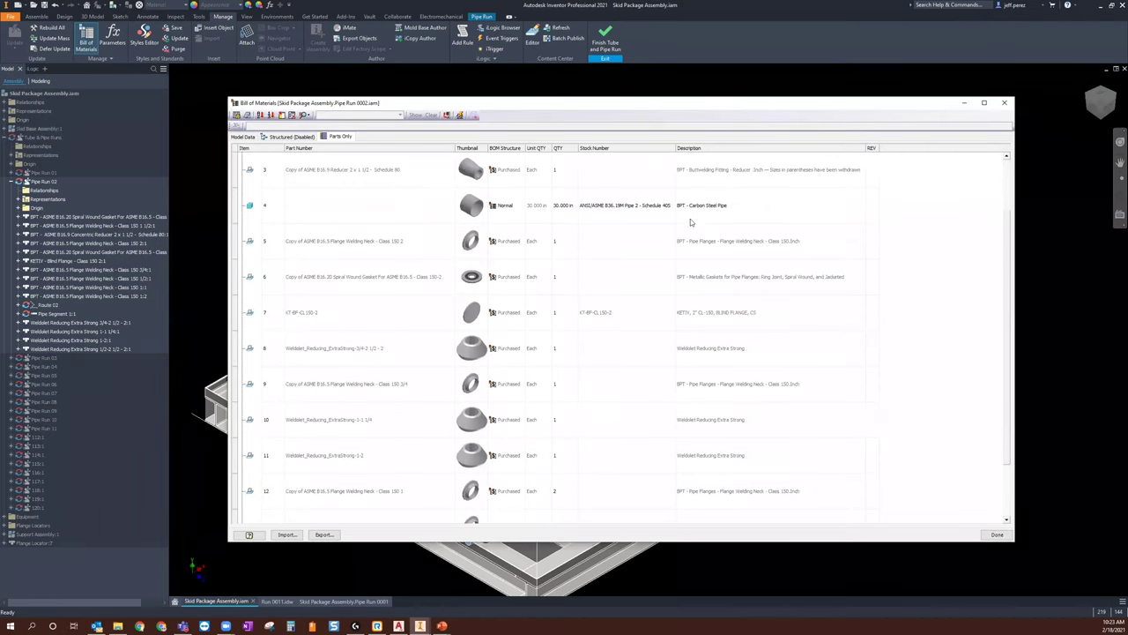
scroll(703, 232, "down", 2)
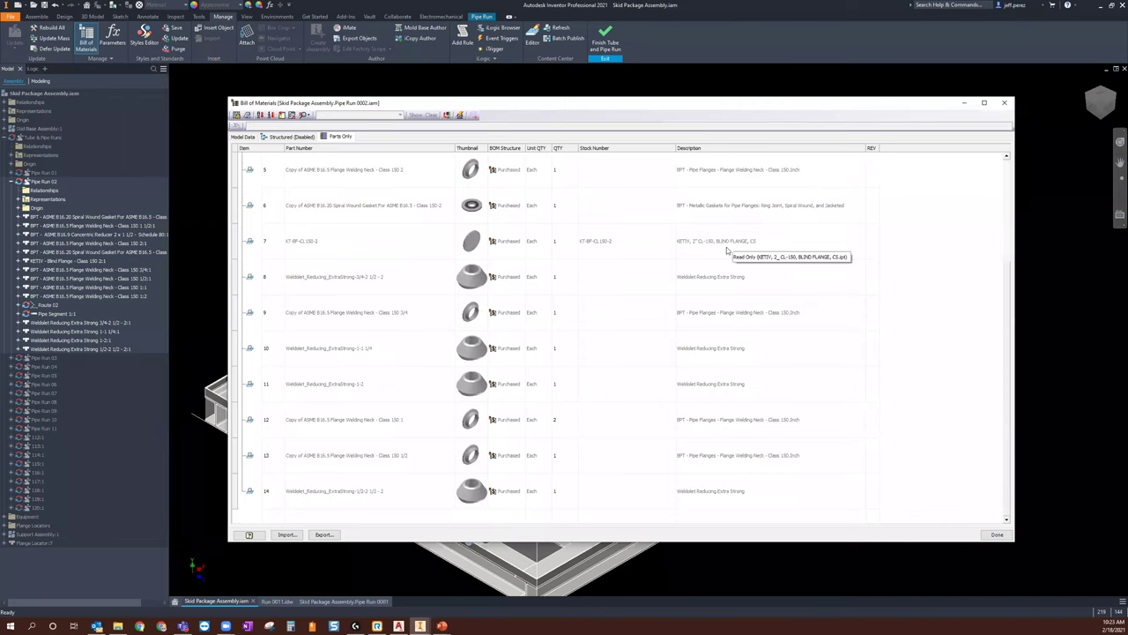
scroll(567, 330, "up", 2)
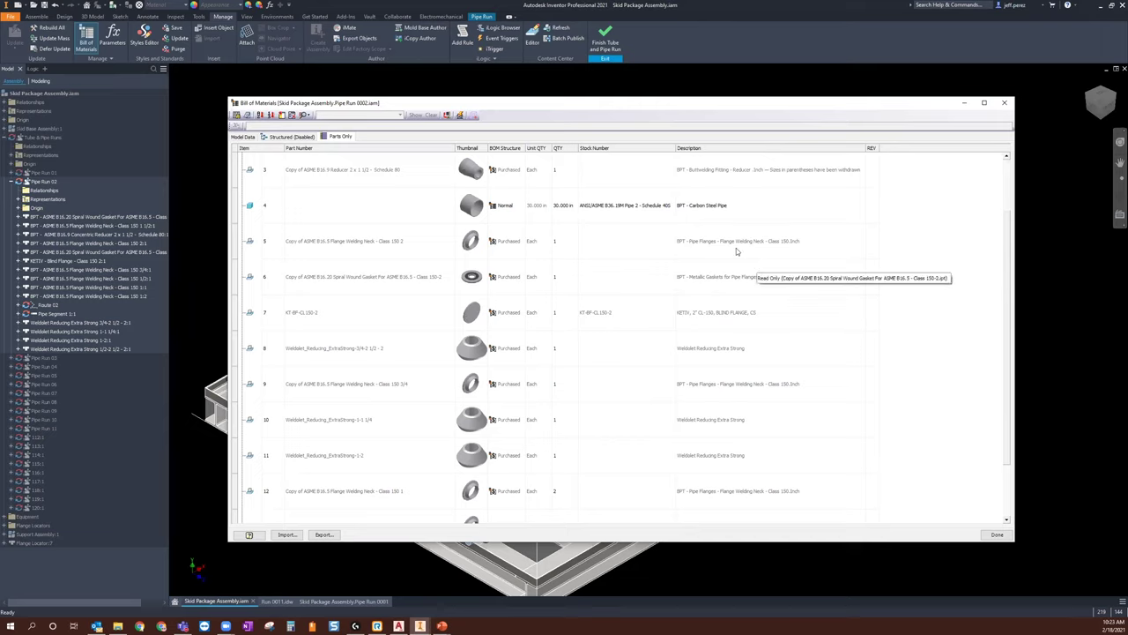
scroll(595, 199, "down", 1)
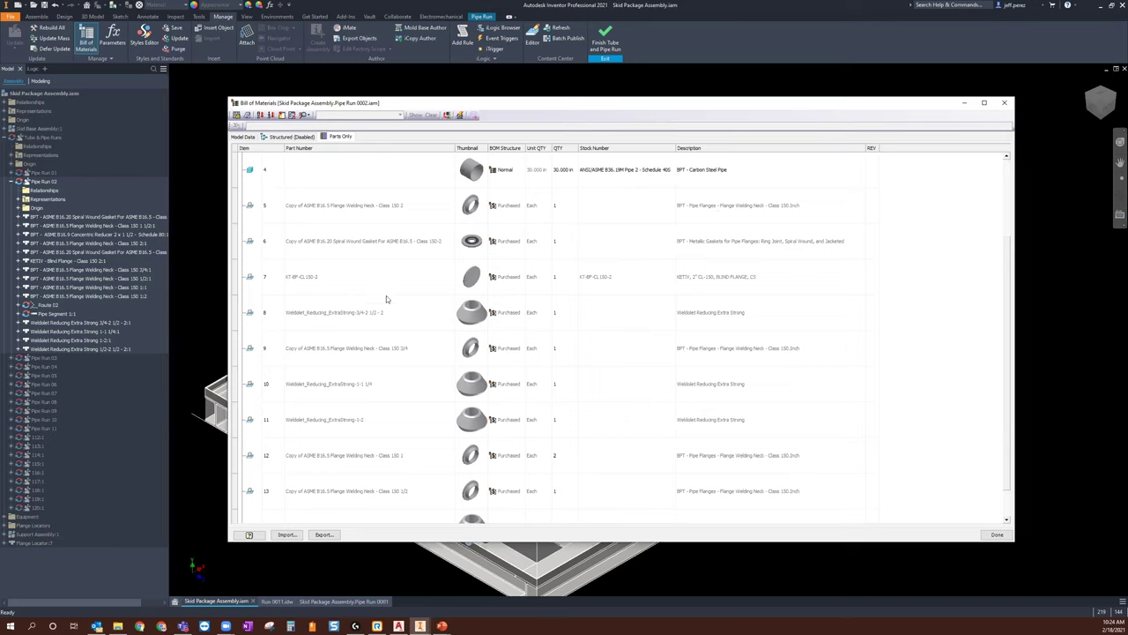
scroll(663, 194, "up", 1)
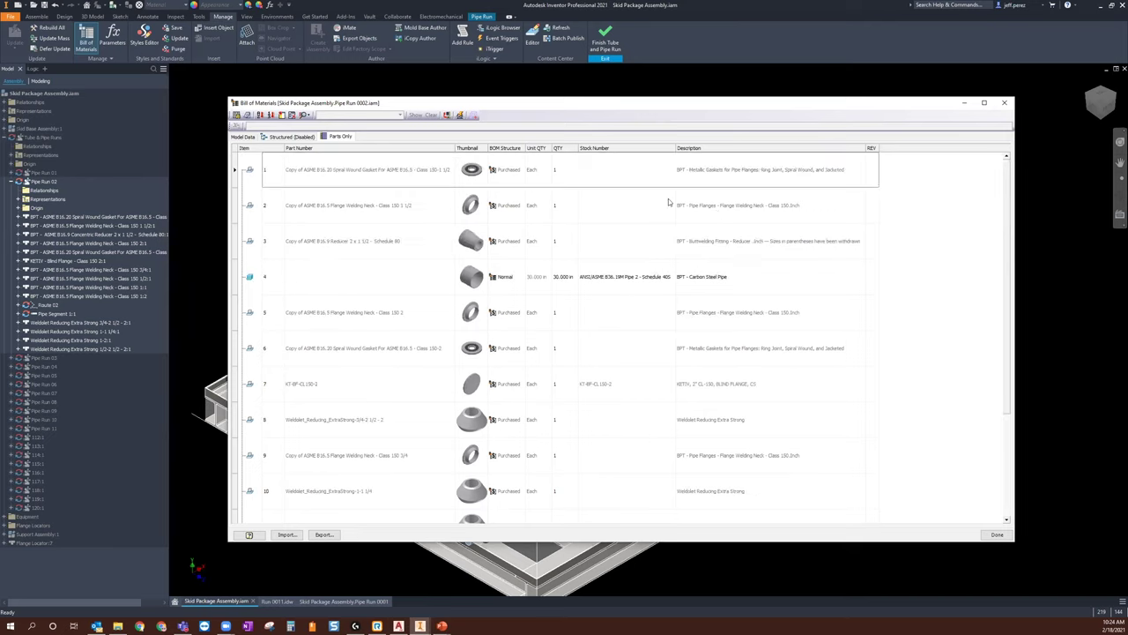
left_click(1004, 102)
Step: Change the 2 x 1 1/2 concentric reducer at the elbow end of Pipe Run 02 to schedule number 40
scroll(628, 368, "up", 4)
left_click(614, 363)
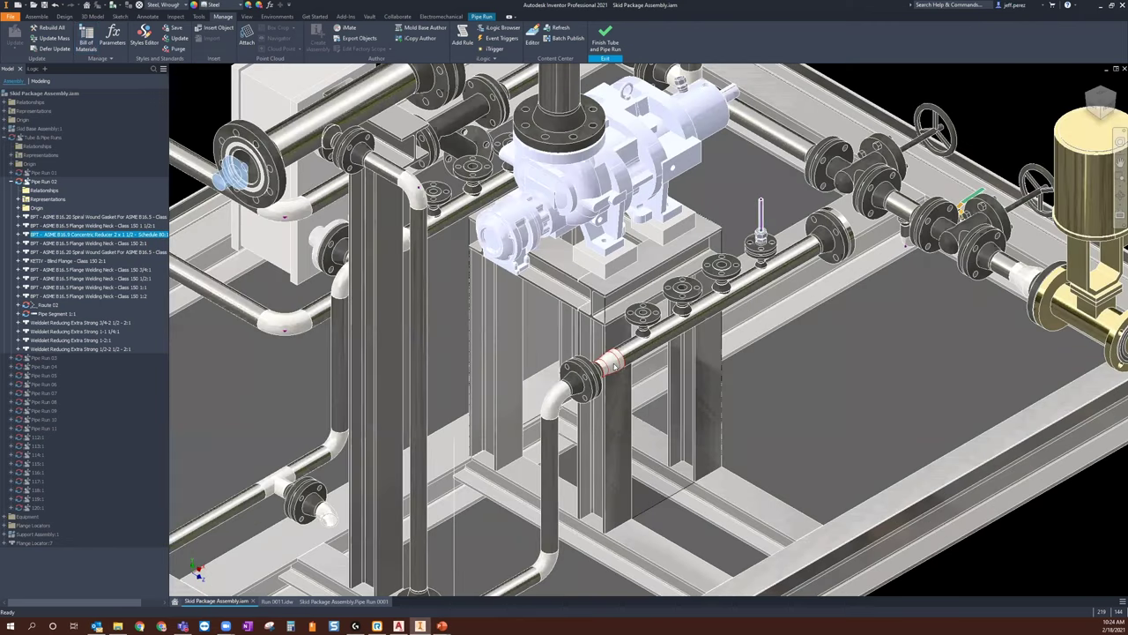
right_click(614, 363)
left_click(608, 29)
key("Escape")
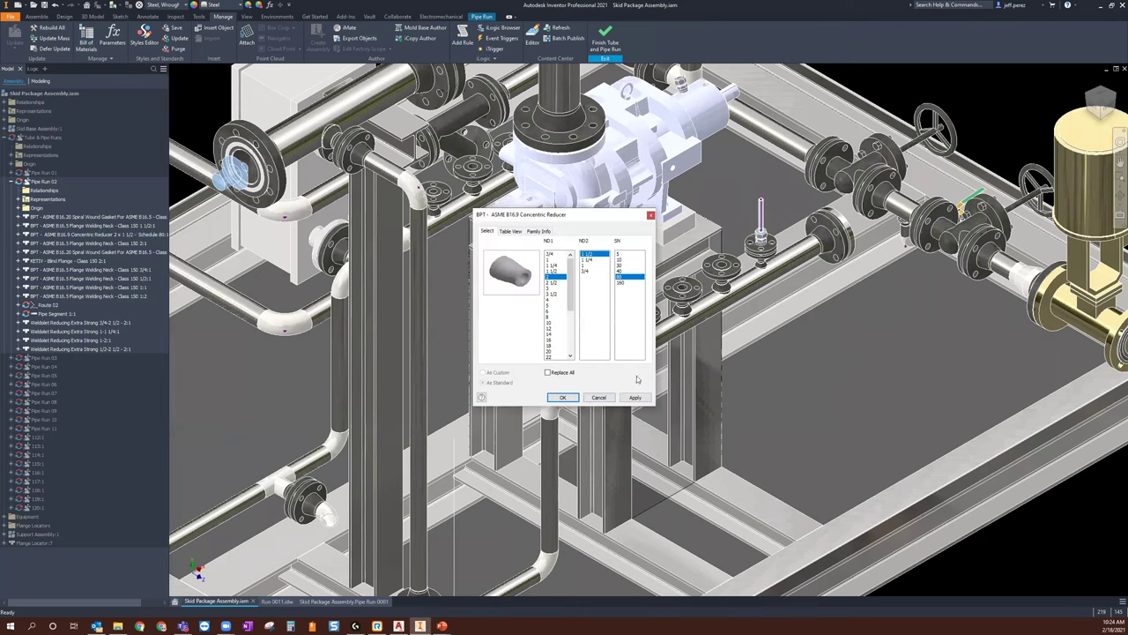
left_click(621, 272)
left_click(563, 398)
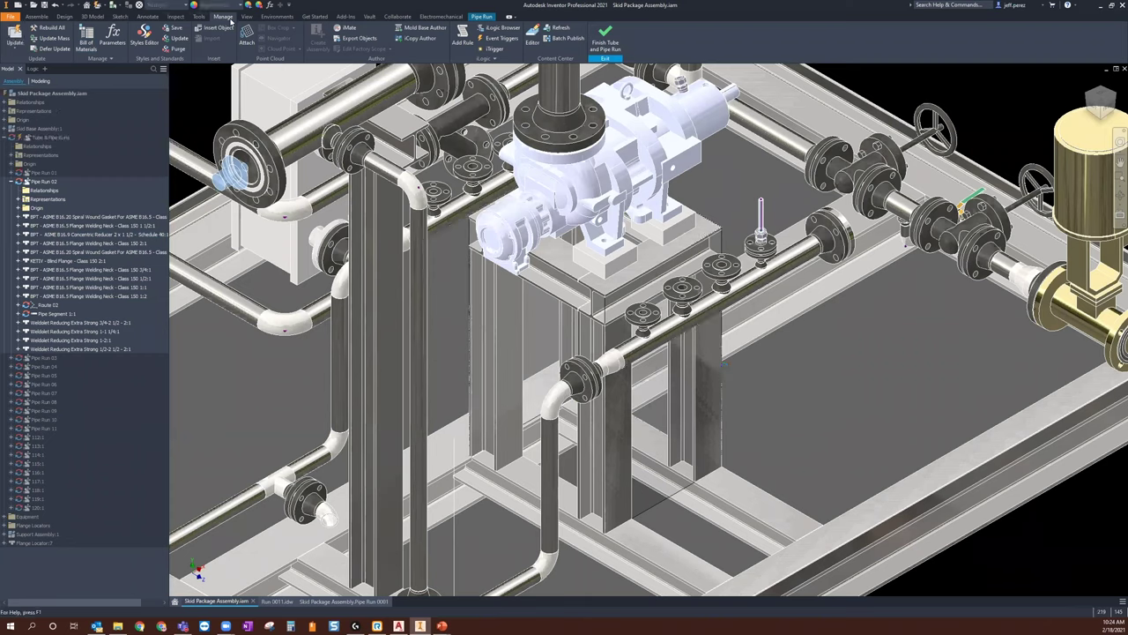
Step: Reopen Pipe Run 02's bill of materials and check the reducer's entry and the descriptions of the remaining items
left_click(85, 40)
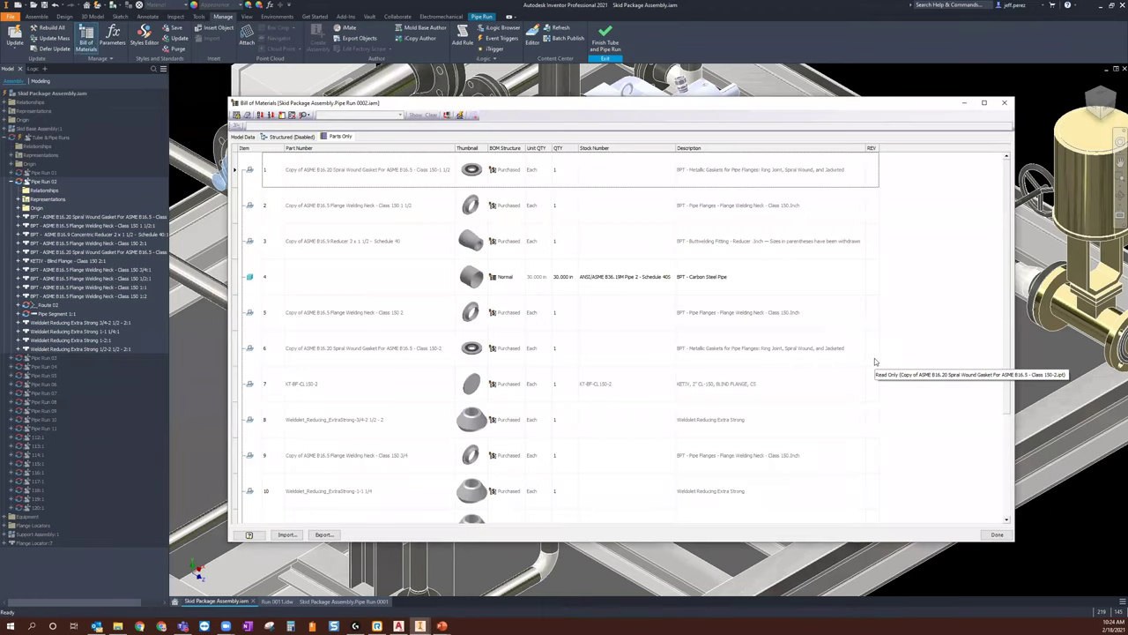
scroll(714, 185, "down", 1)
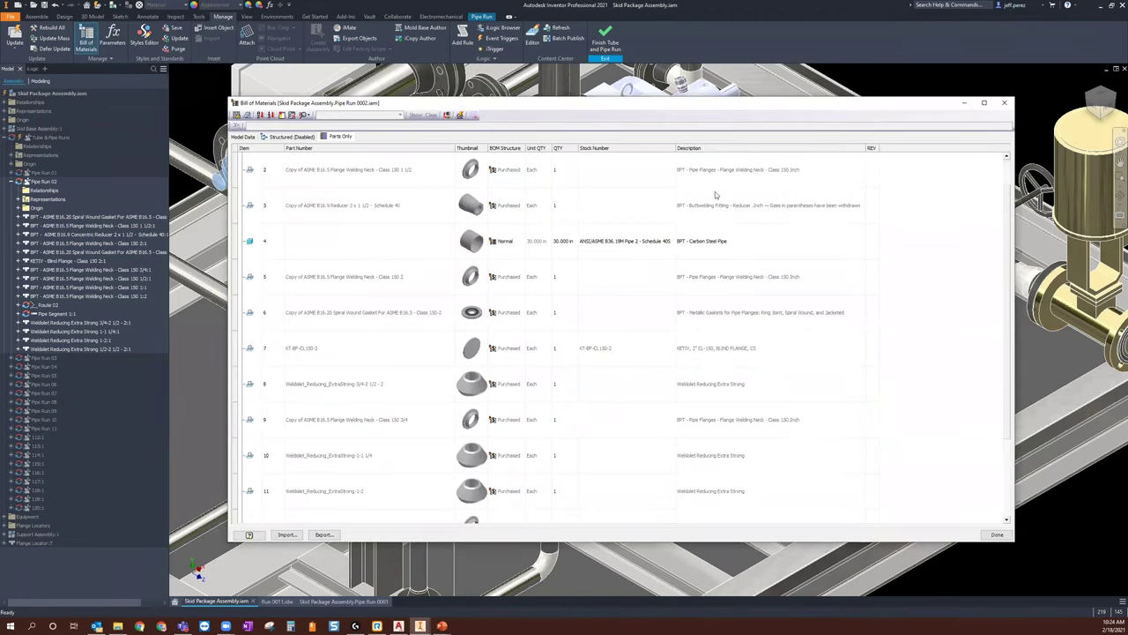
scroll(713, 247, "down", 2)
scroll(708, 271, "down", 1)
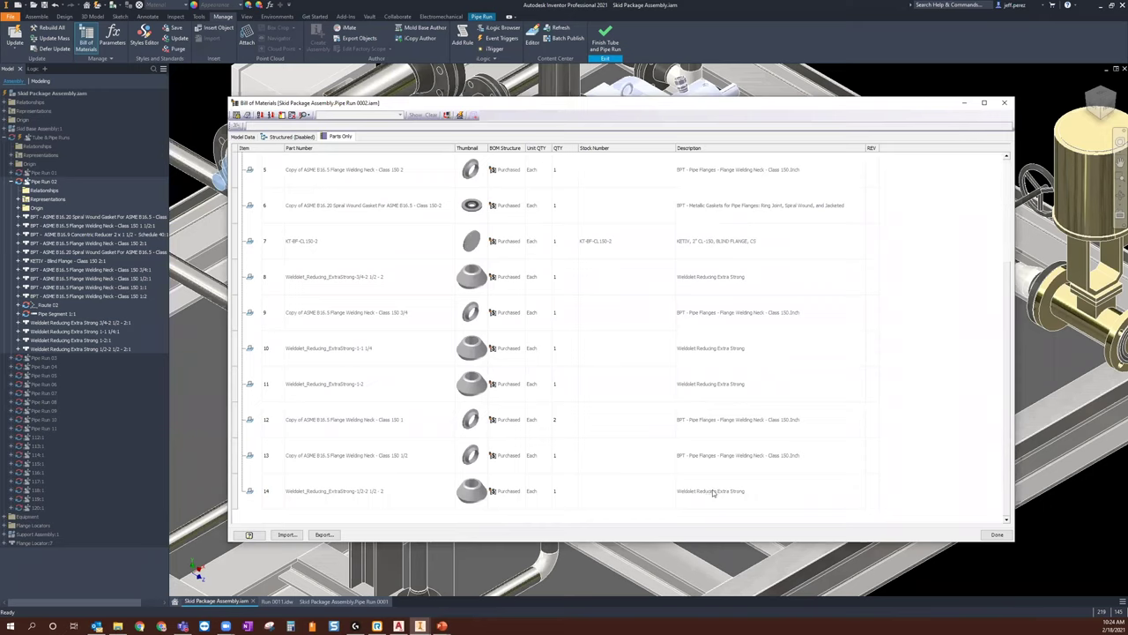
scroll(719, 409, "up", 4)
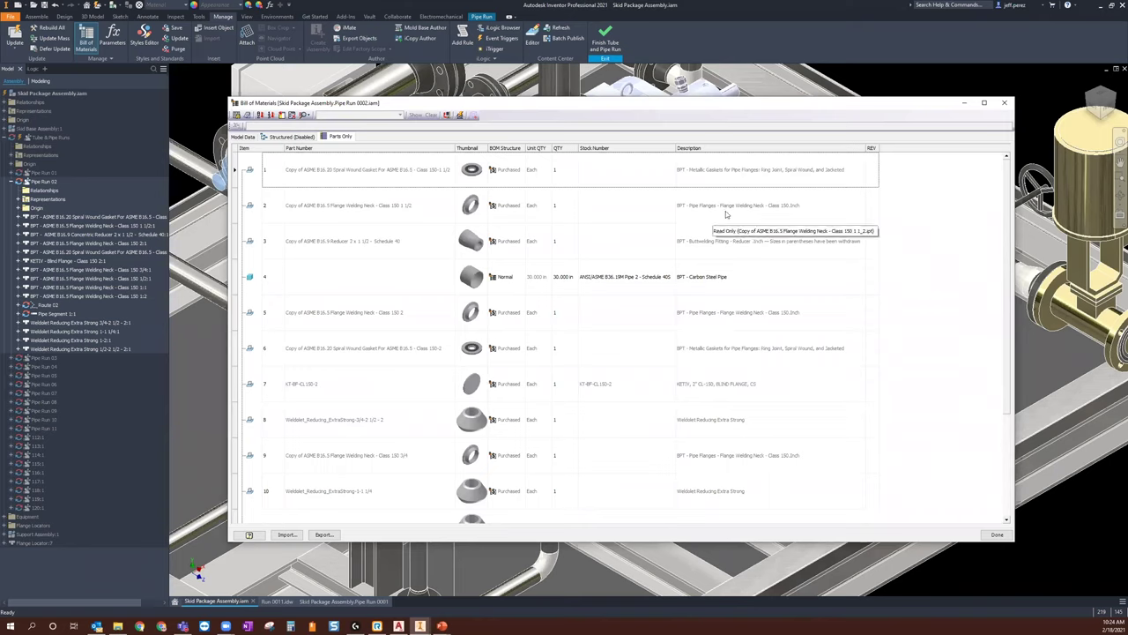
scroll(742, 285, "down", 1)
scroll(743, 288, "down", 1)
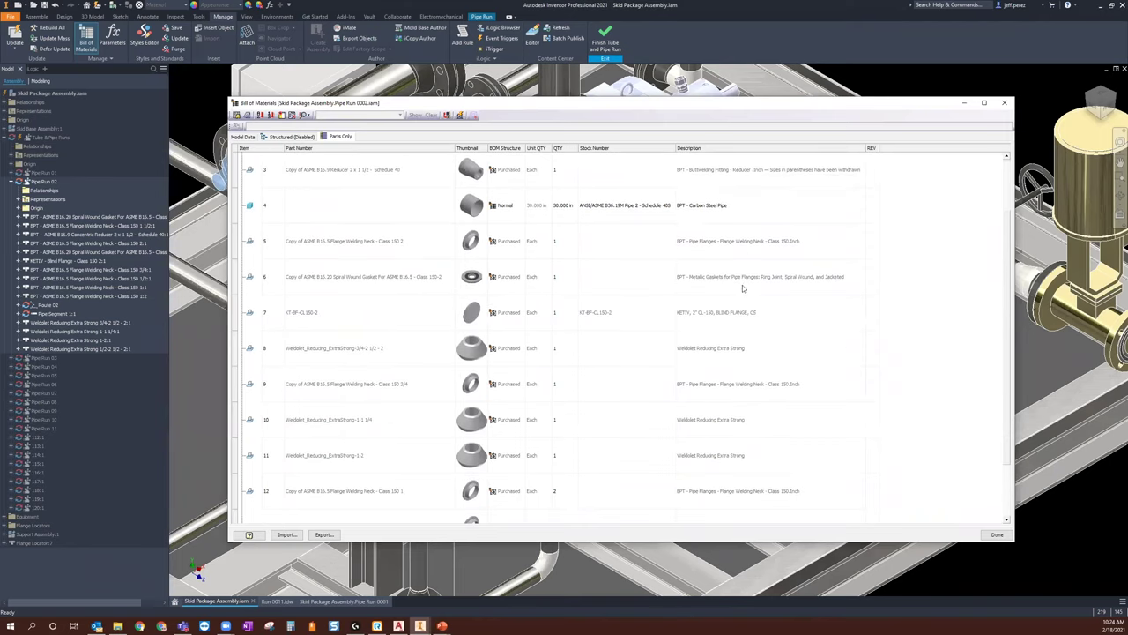
scroll(751, 307, "down", 1)
scroll(754, 326, "down", 1)
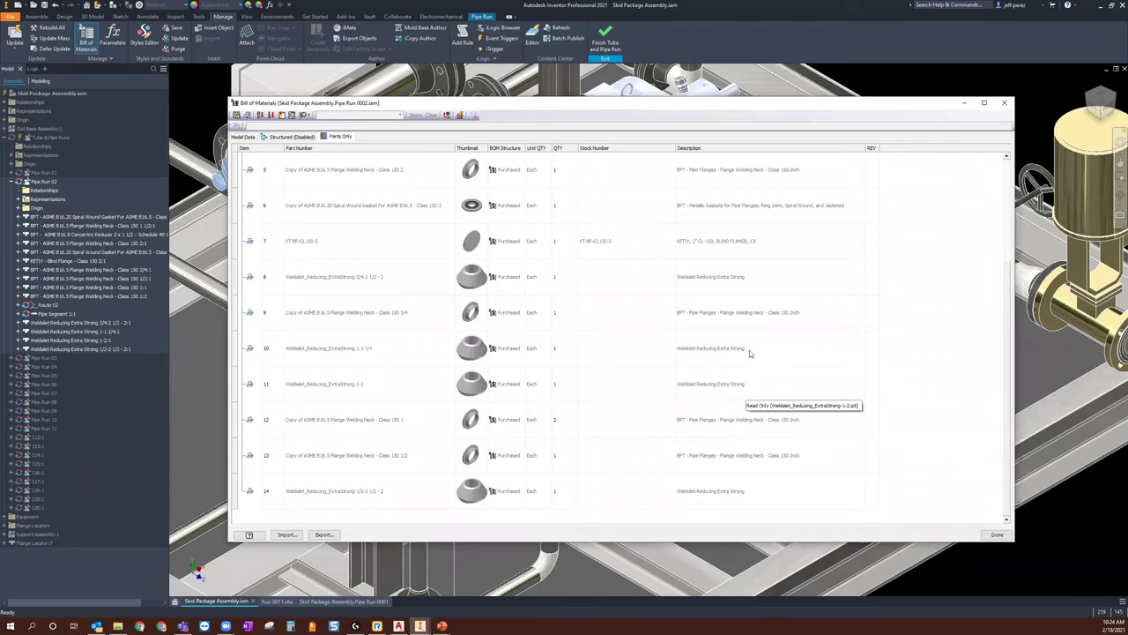
scroll(743, 366, "up", 4)
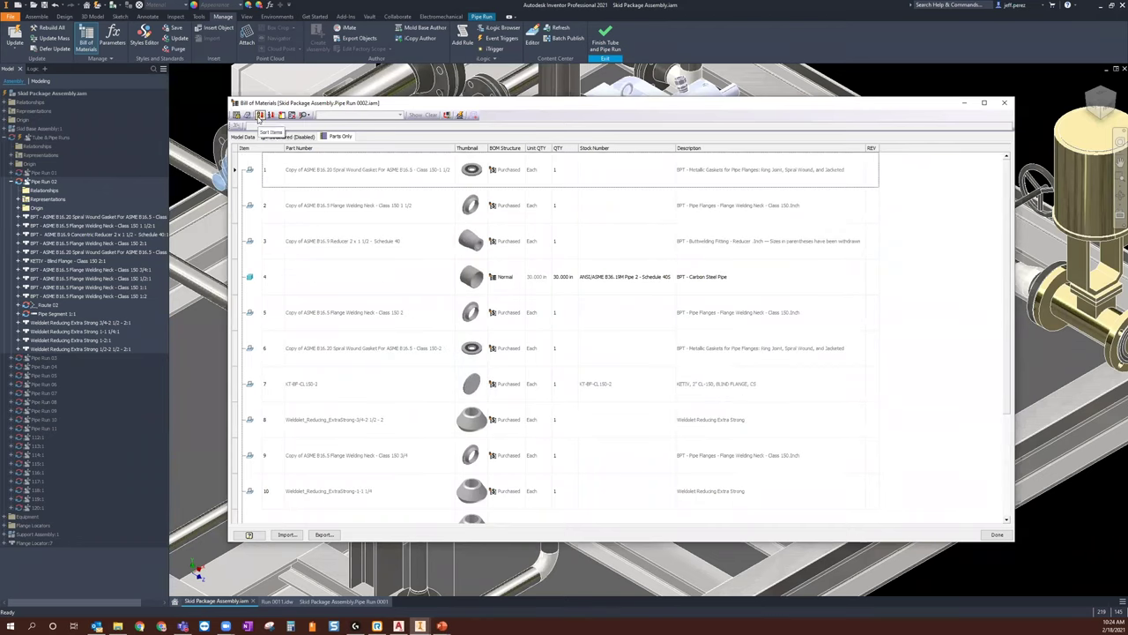
Step: Sort Pipe Run 02's parts-only bill of materials by Part Number ascending, with Description ascending as the second key
left_click(281, 115)
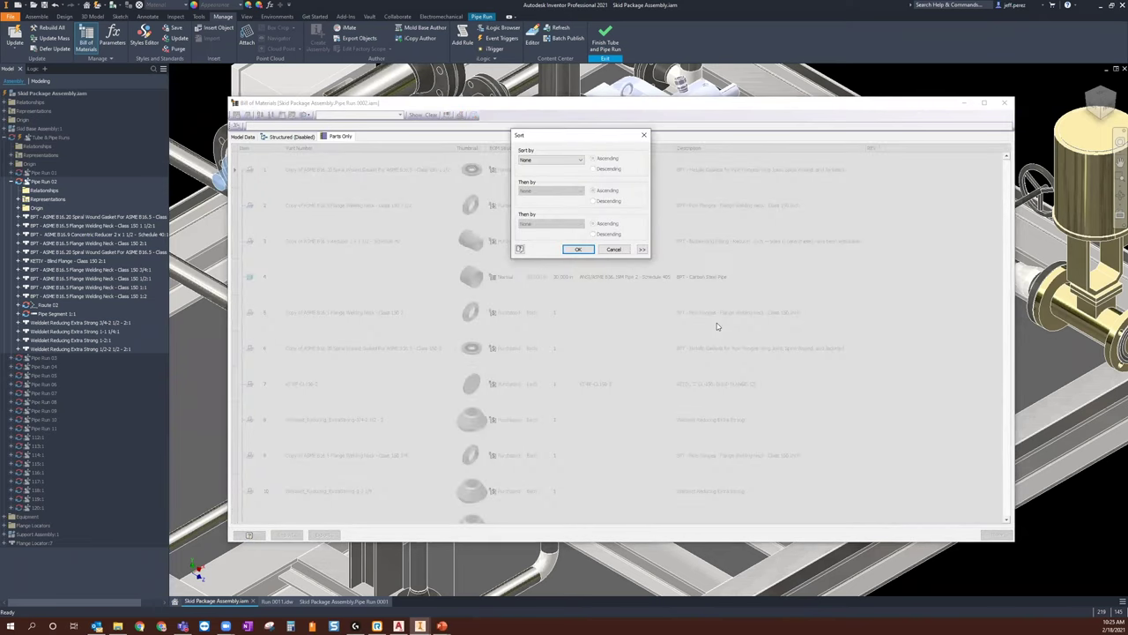
left_click(581, 159)
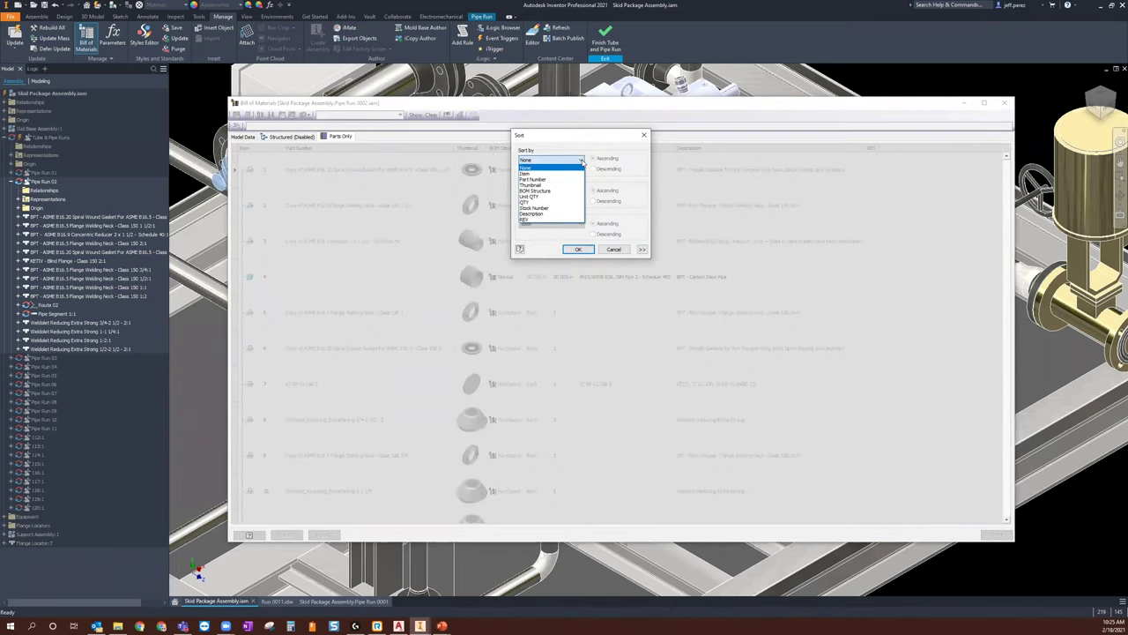
left_click(568, 213)
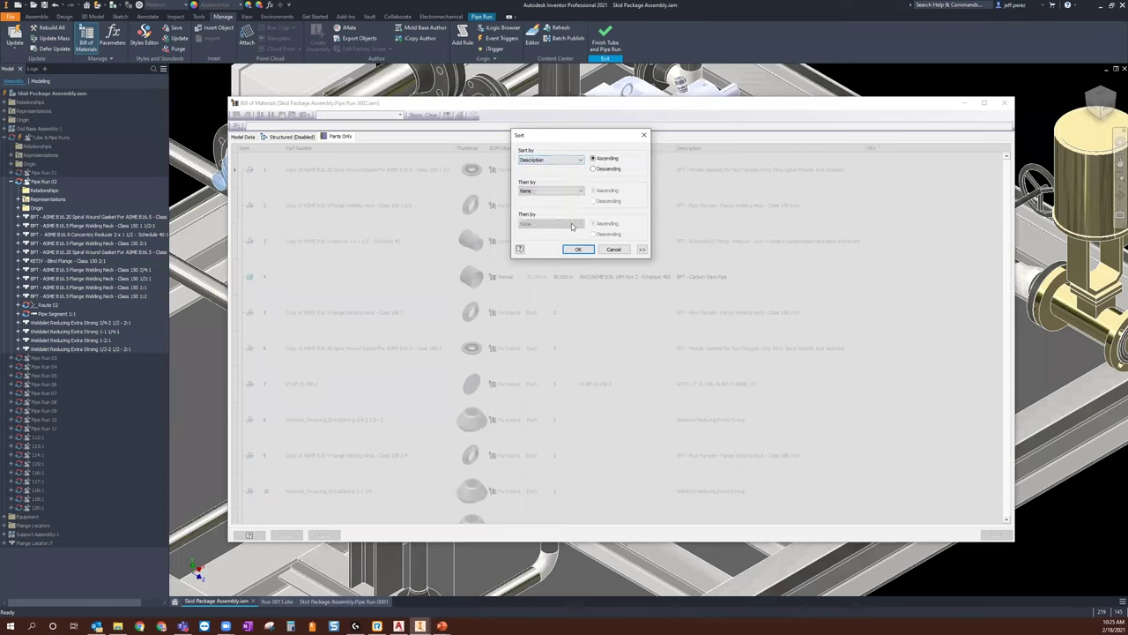
left_click(572, 159)
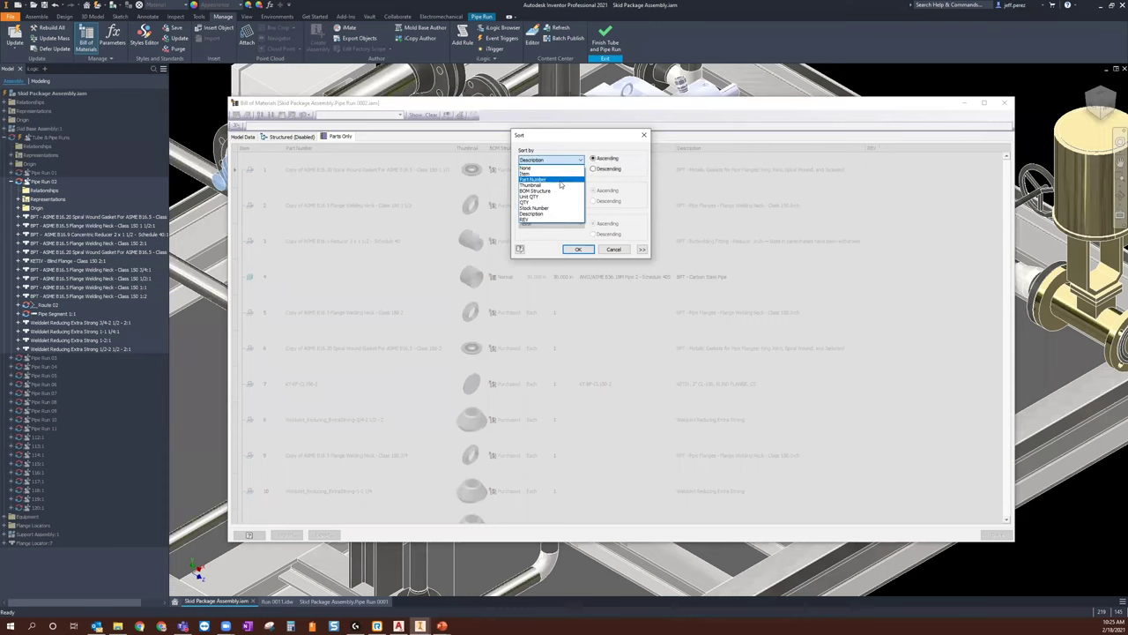
left_click(545, 179)
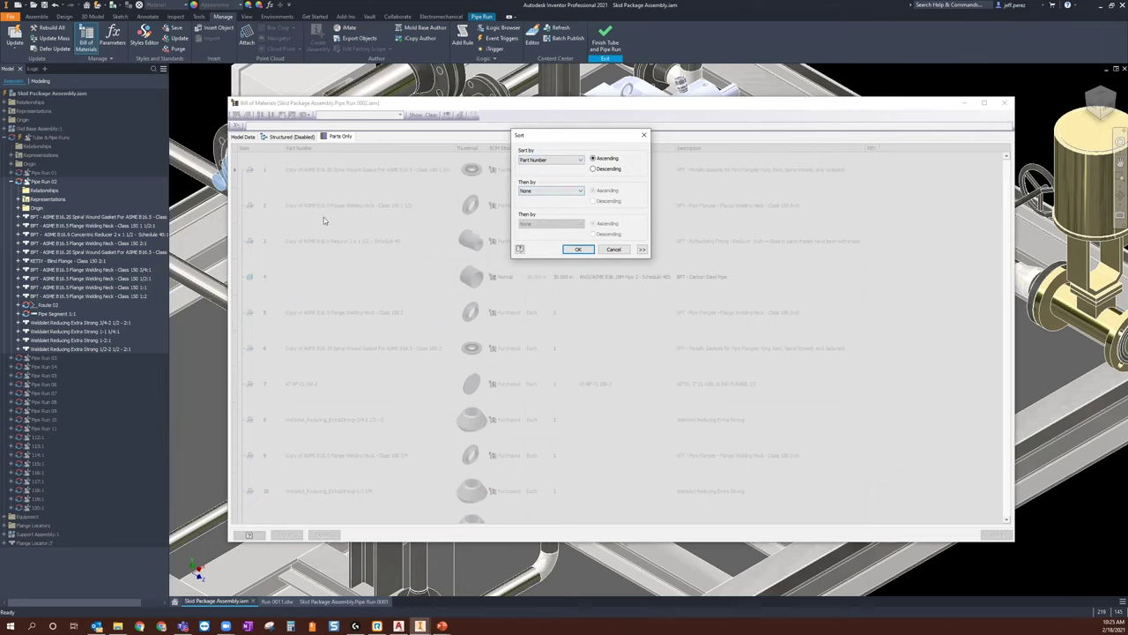
left_click(561, 190)
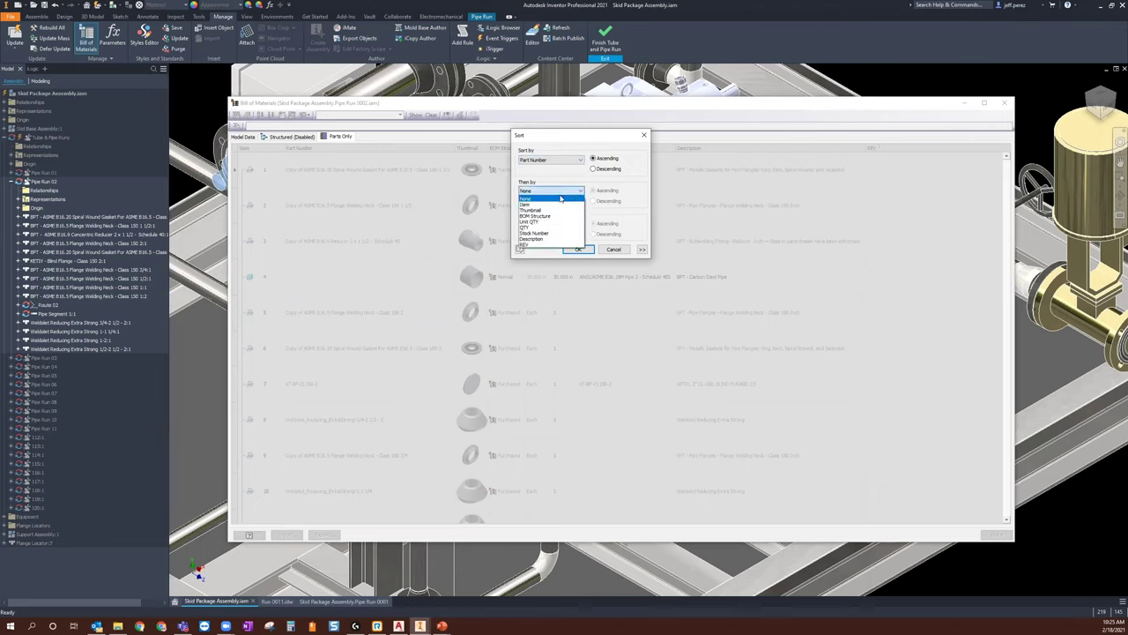
left_click(539, 238)
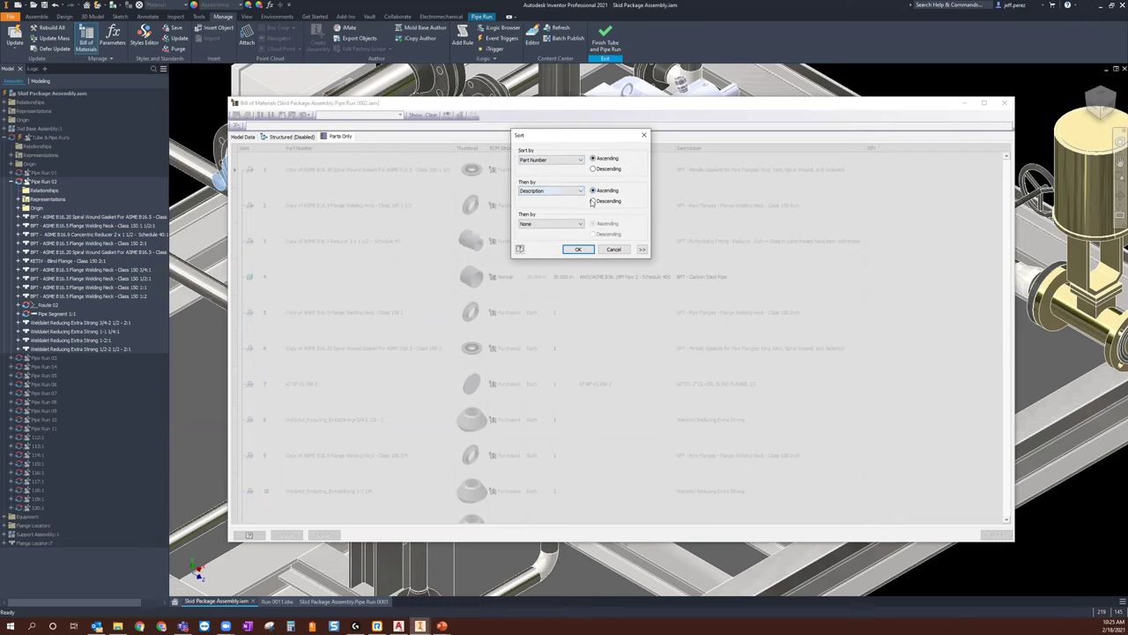
left_click(579, 249)
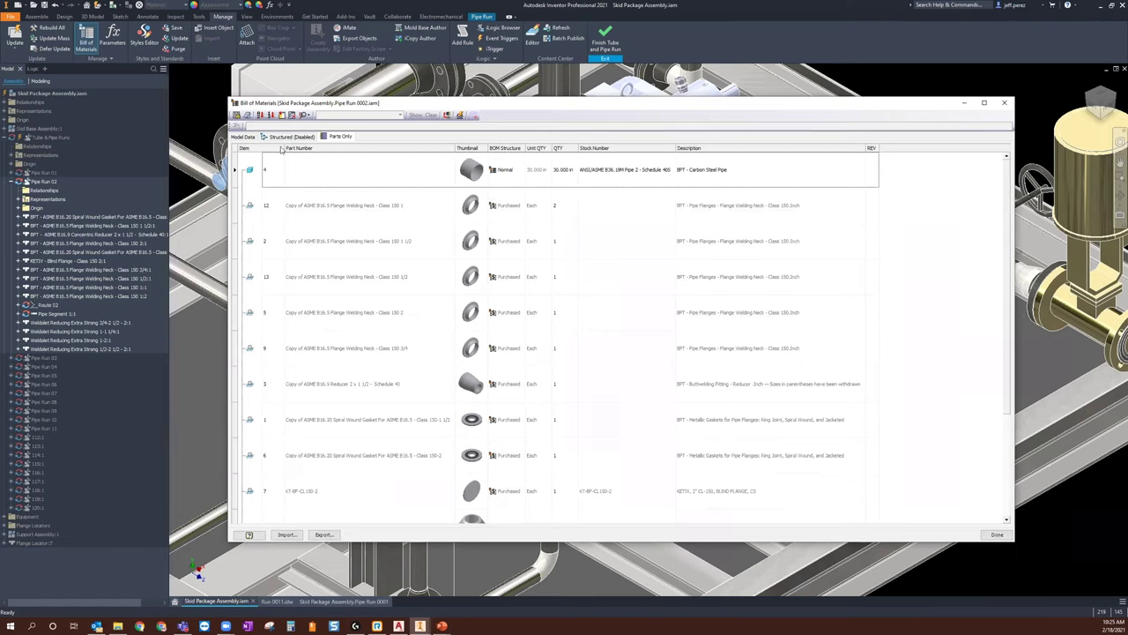
Step: Renumber all items in the sorted bill of materials with an increment of 1, and close the bill of materials
scroll(287, 247, "down", 2)
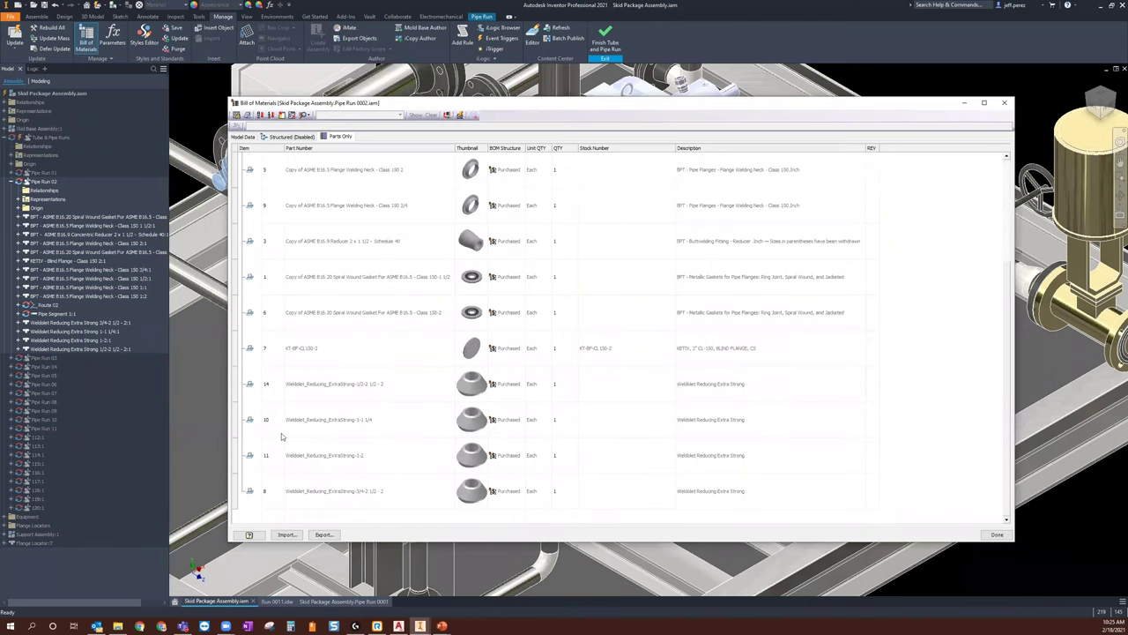
scroll(278, 432, "up", 2)
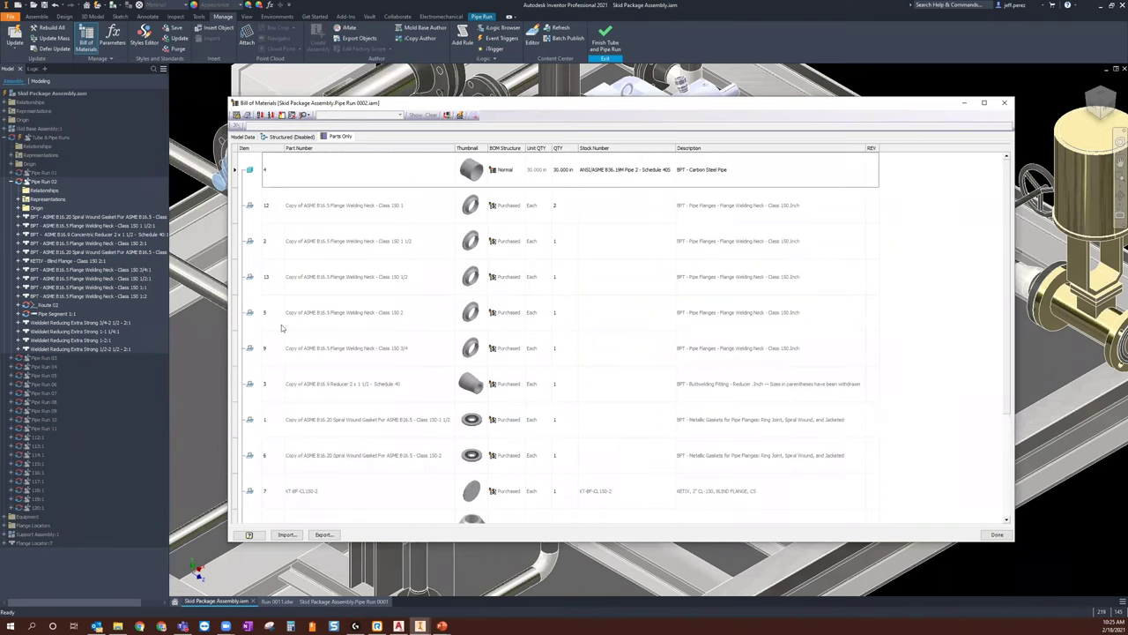
scroll(288, 335, "down", 2)
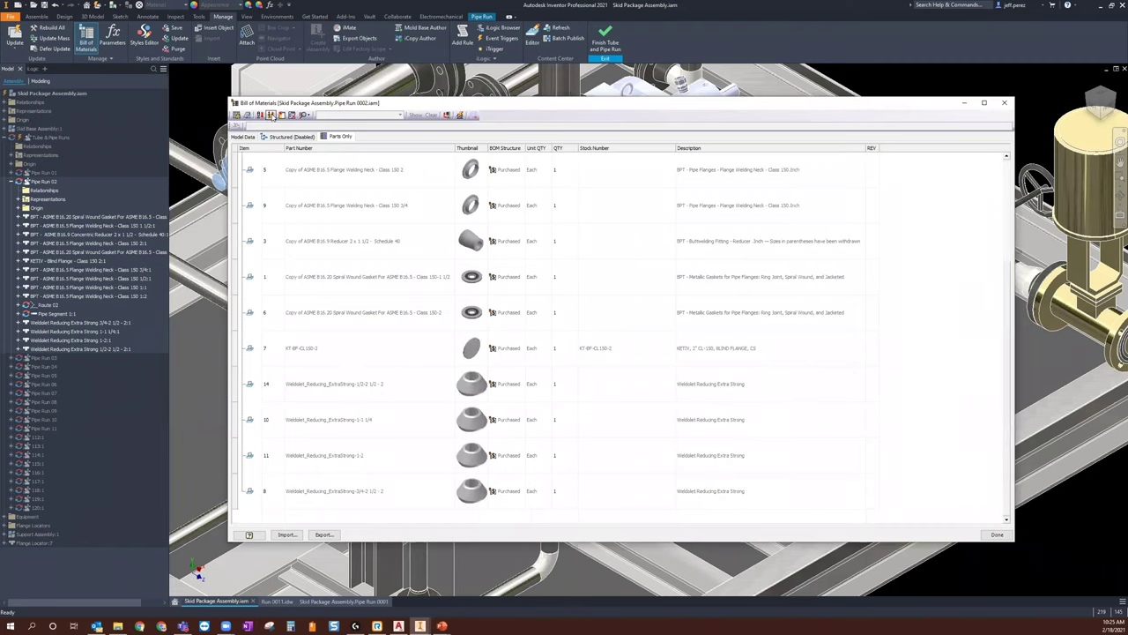
left_click(271, 115)
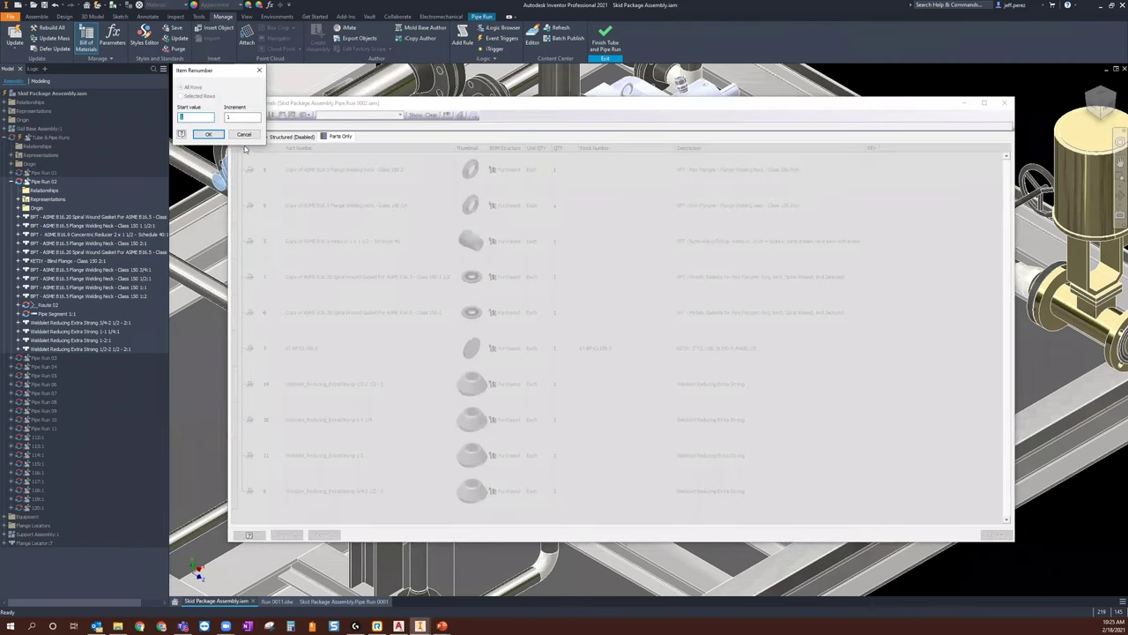
left_click(197, 134)
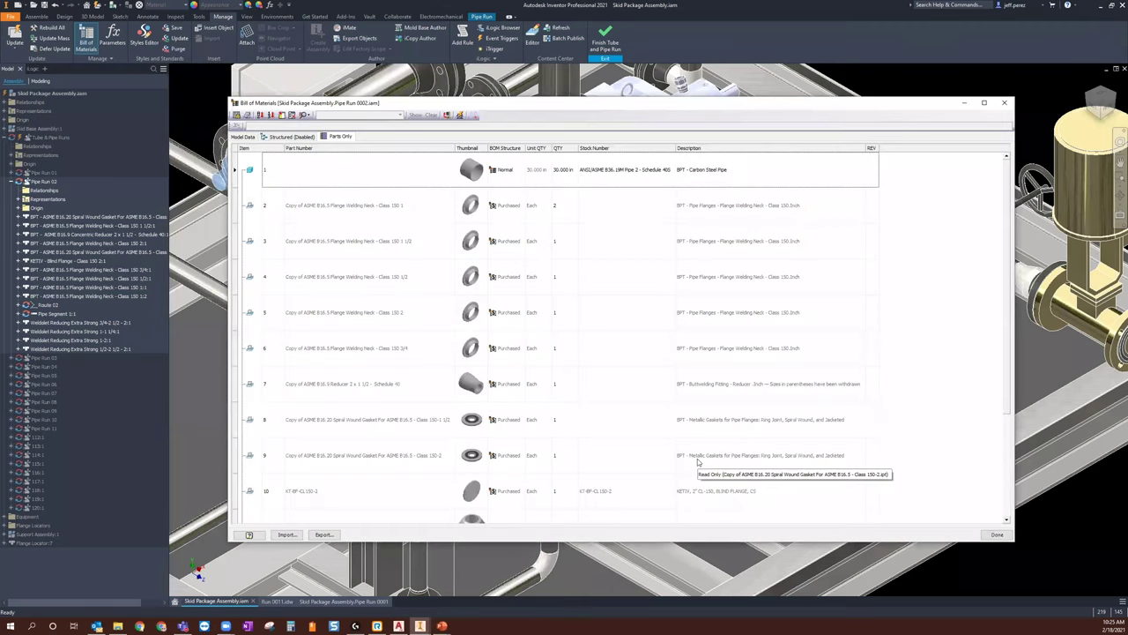
left_click(997, 535)
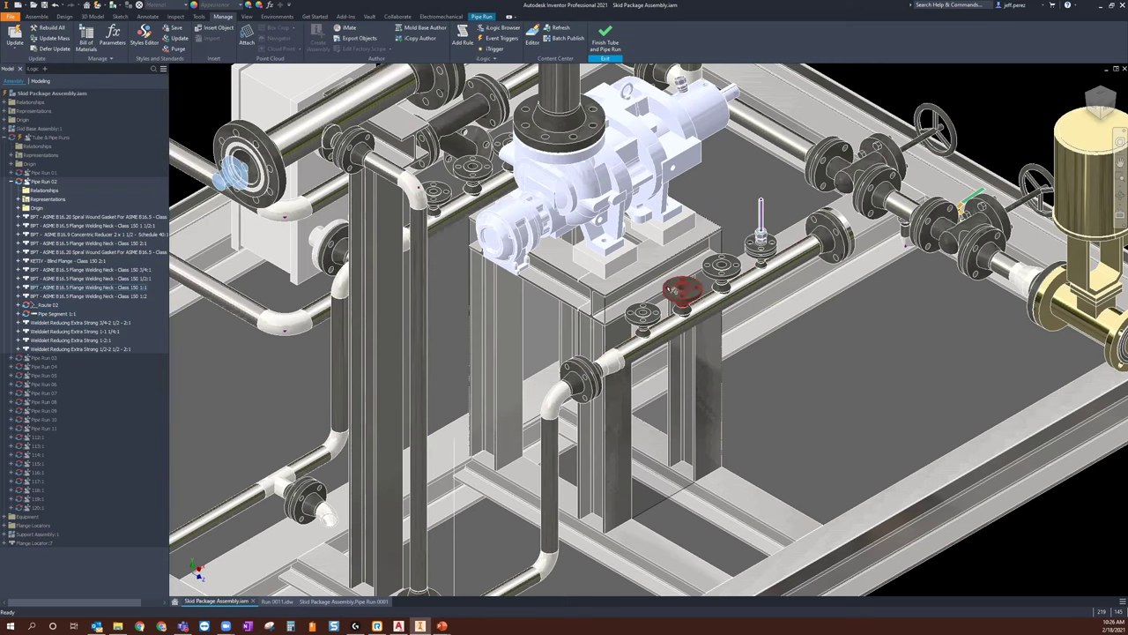
Step: Return to the top level of the skid assembly and open Pipe Run 02 in its own window
double_click(669, 288)
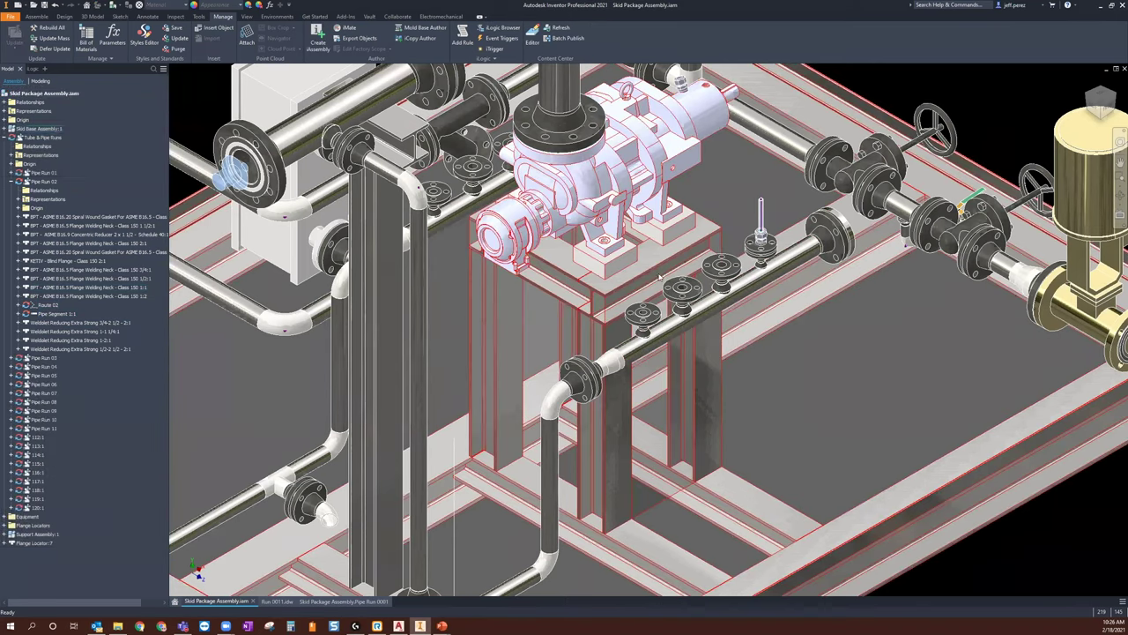
left_click(536, 118)
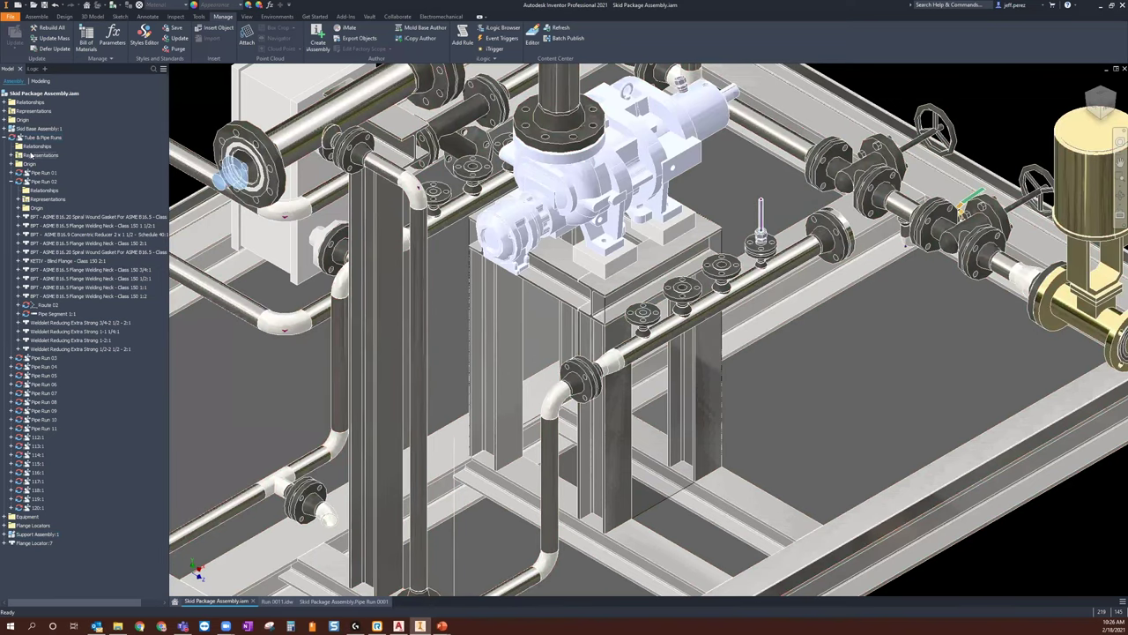
left_click(46, 181)
right_click(50, 182)
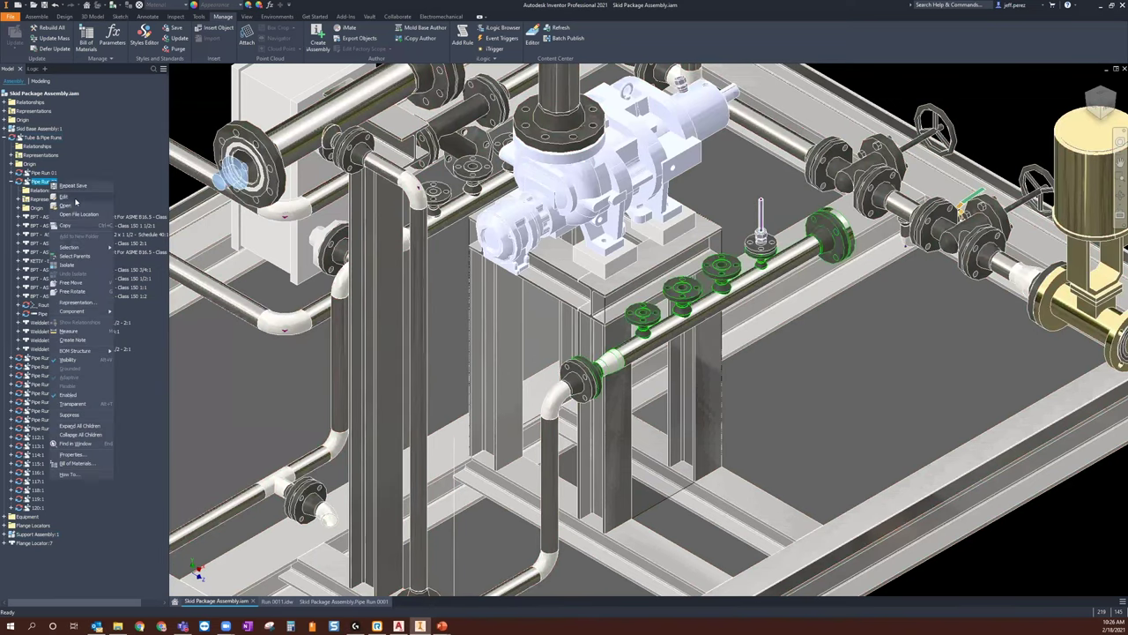
left_click(66, 205)
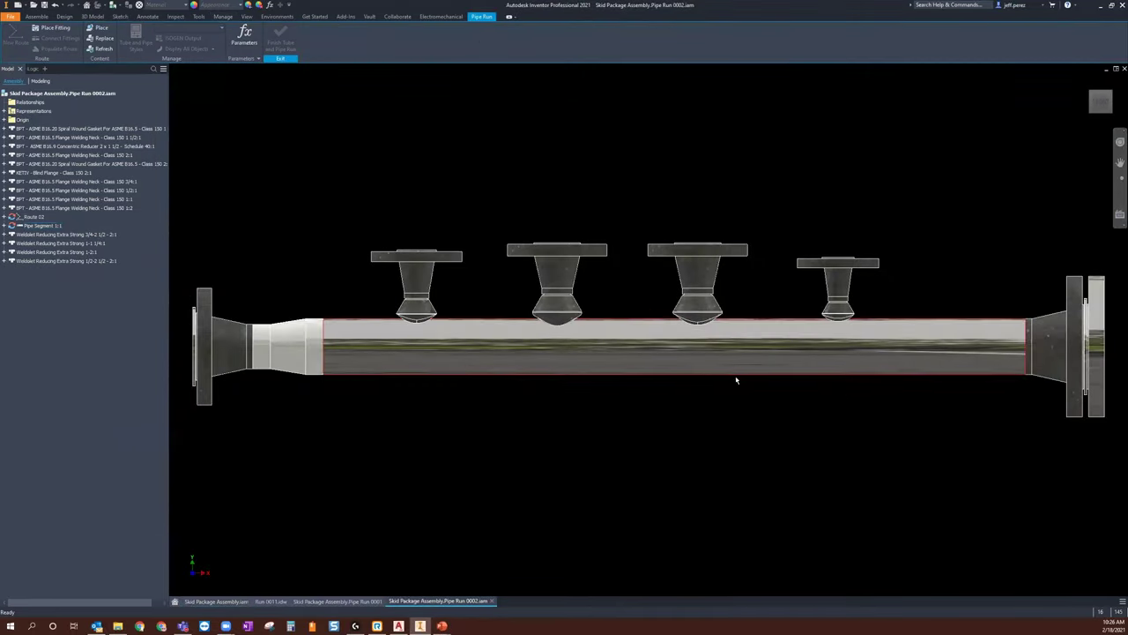
Step: Create a drawing of Pipe Run 02 with a 1/4 scale front view and a projected isometric view, and reposition both views
left_click(19, 6)
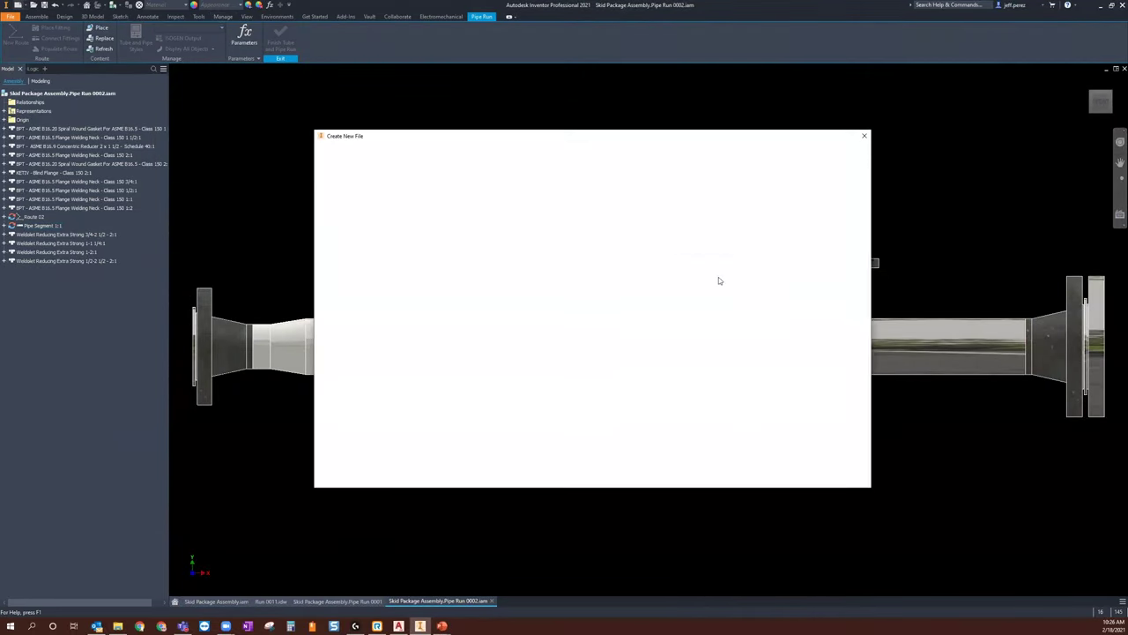
left_click(814, 479)
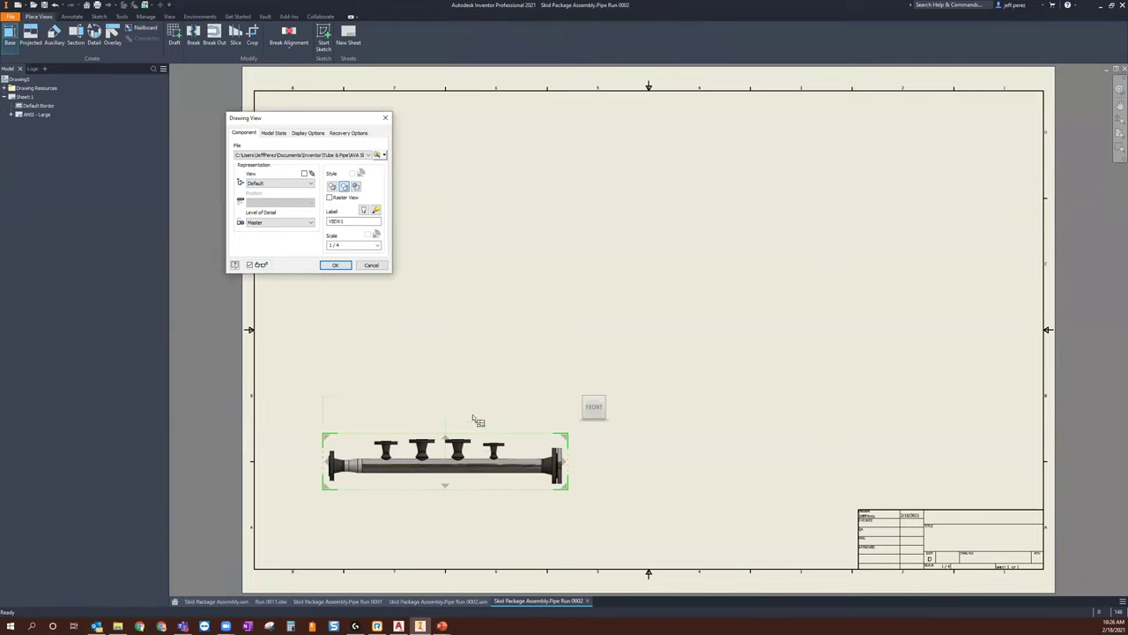
left_click(788, 255)
right_click(789, 258)
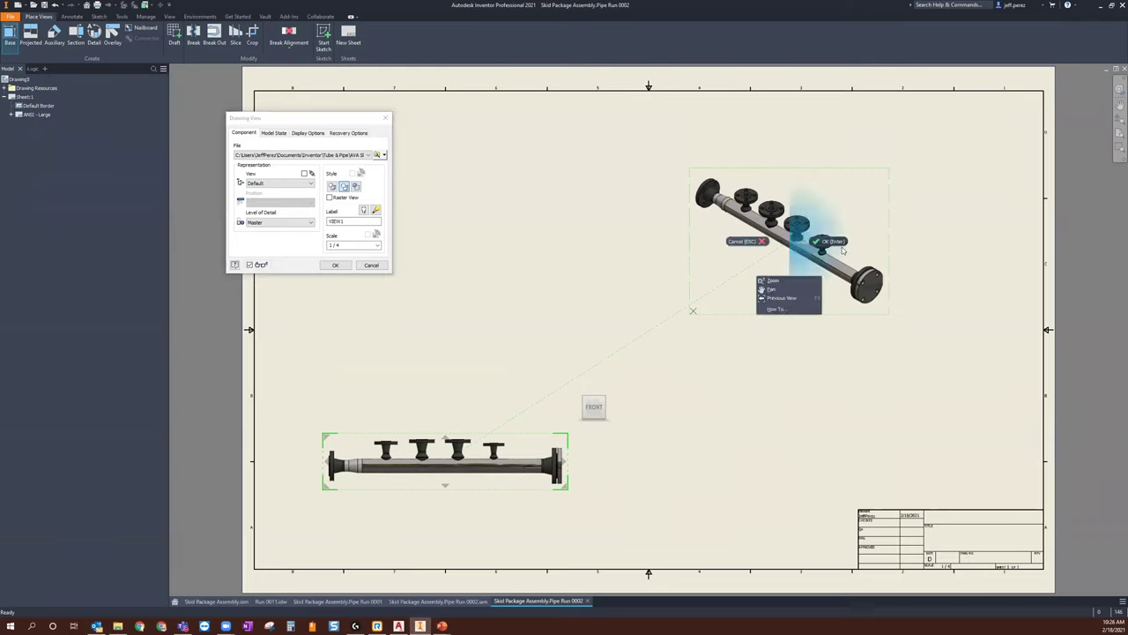
left_click(772, 275)
left_click_drag(461, 436, 474, 269)
left_click_drag(813, 312, 825, 380)
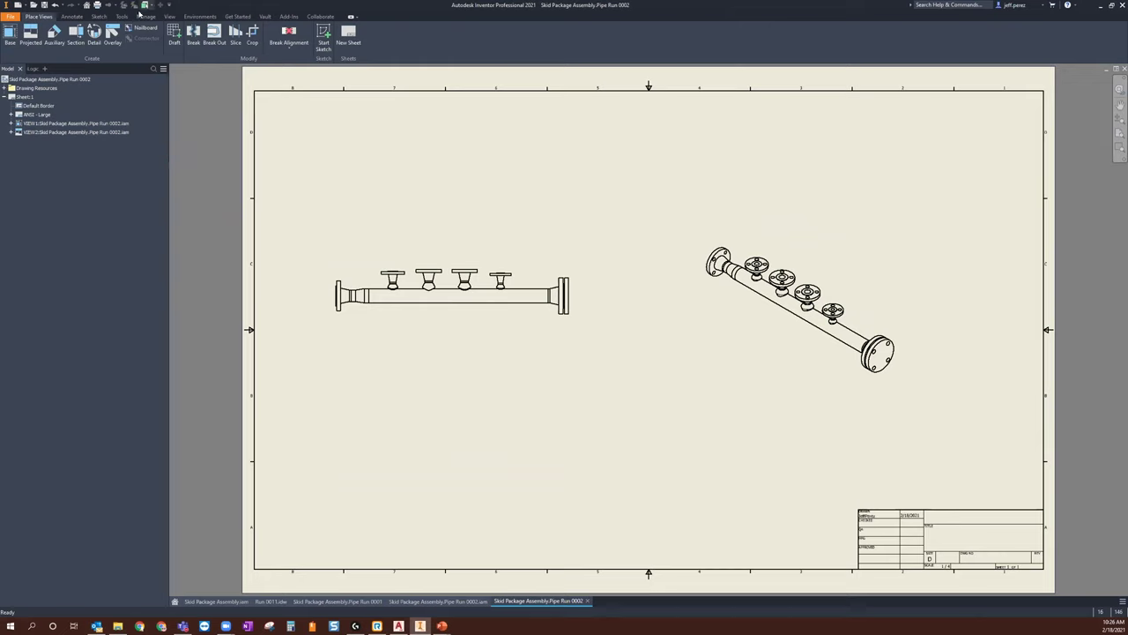
Step: Place a Parts Only parts list in the sheet's upper-right corner and shift the isometric view clear of it
left_click(71, 15)
left_click(445, 40)
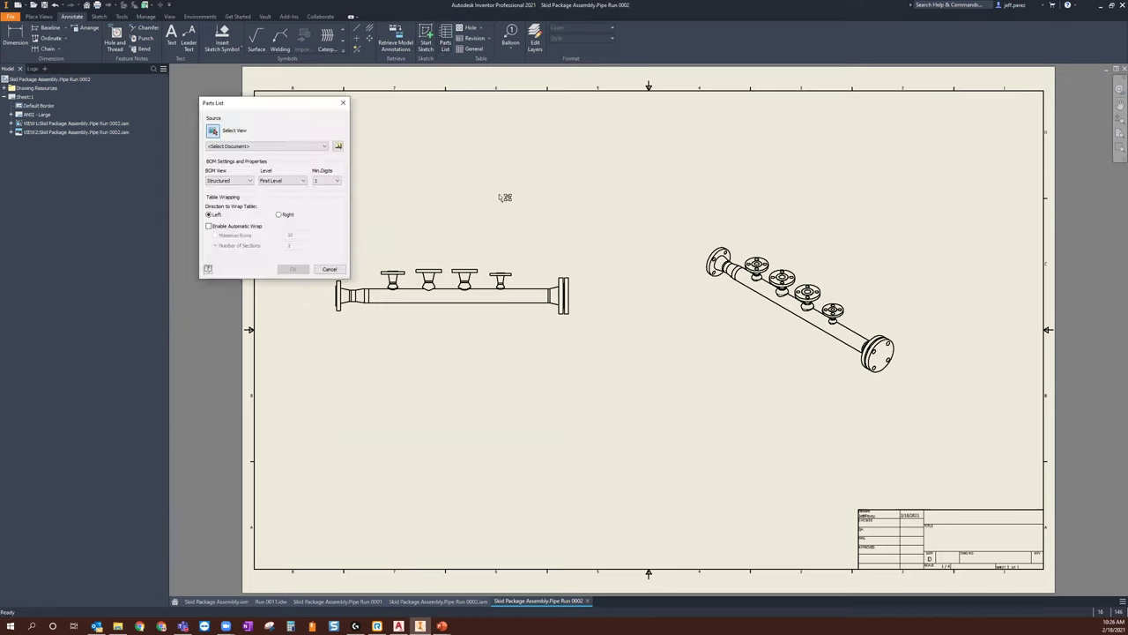
left_click(231, 179)
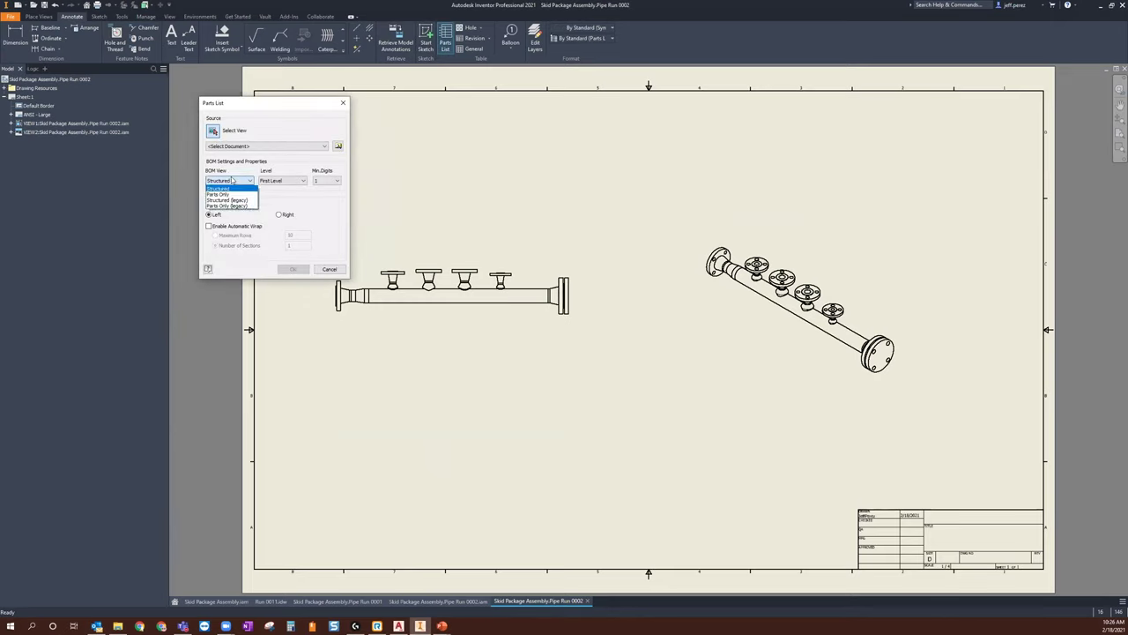
left_click(227, 193)
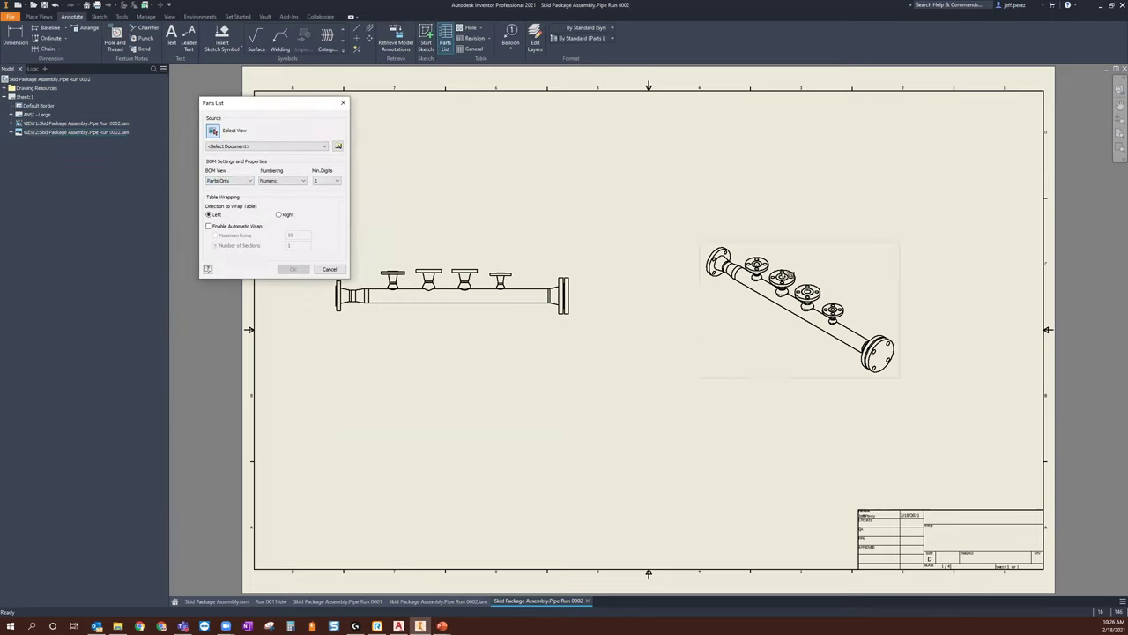
left_click(812, 260)
left_click(293, 268)
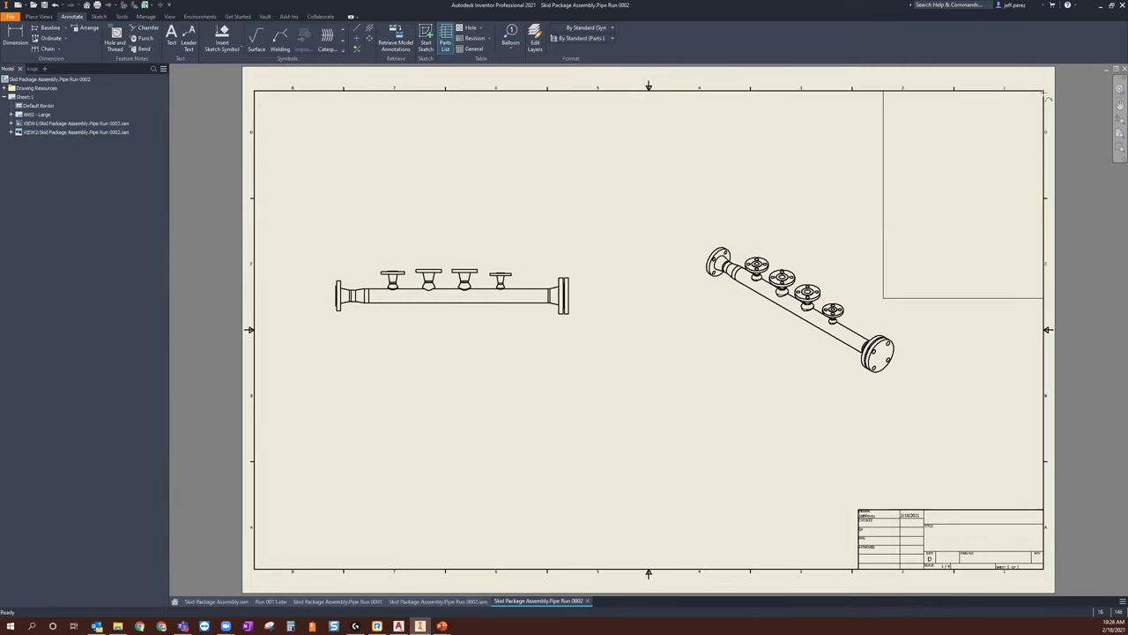
left_click(1045, 97)
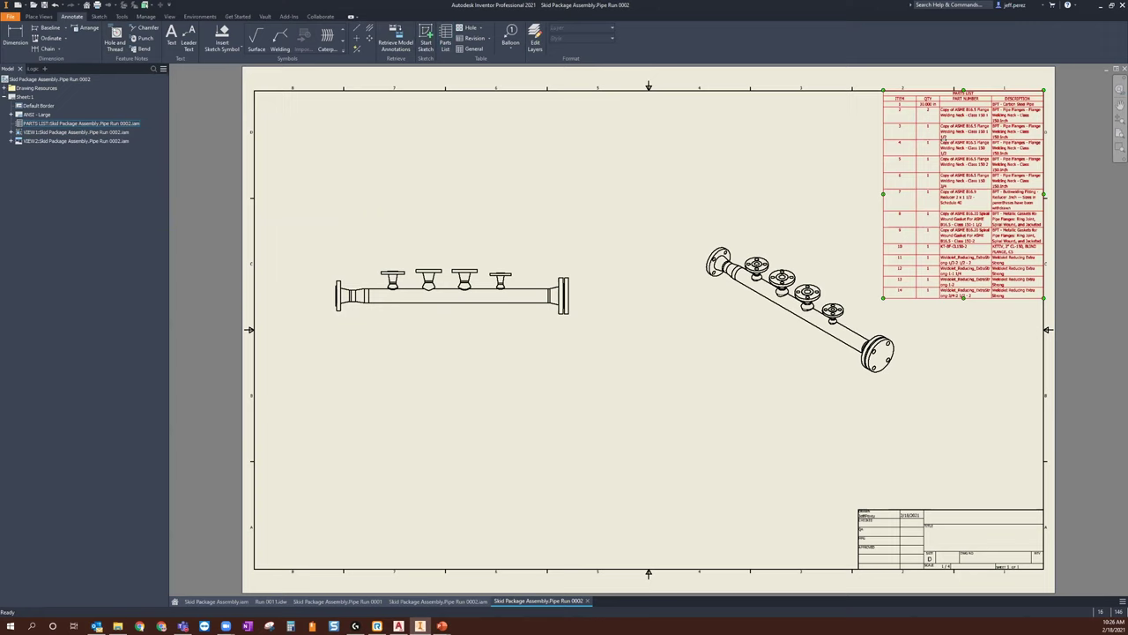
left_click_drag(796, 244, 748, 236)
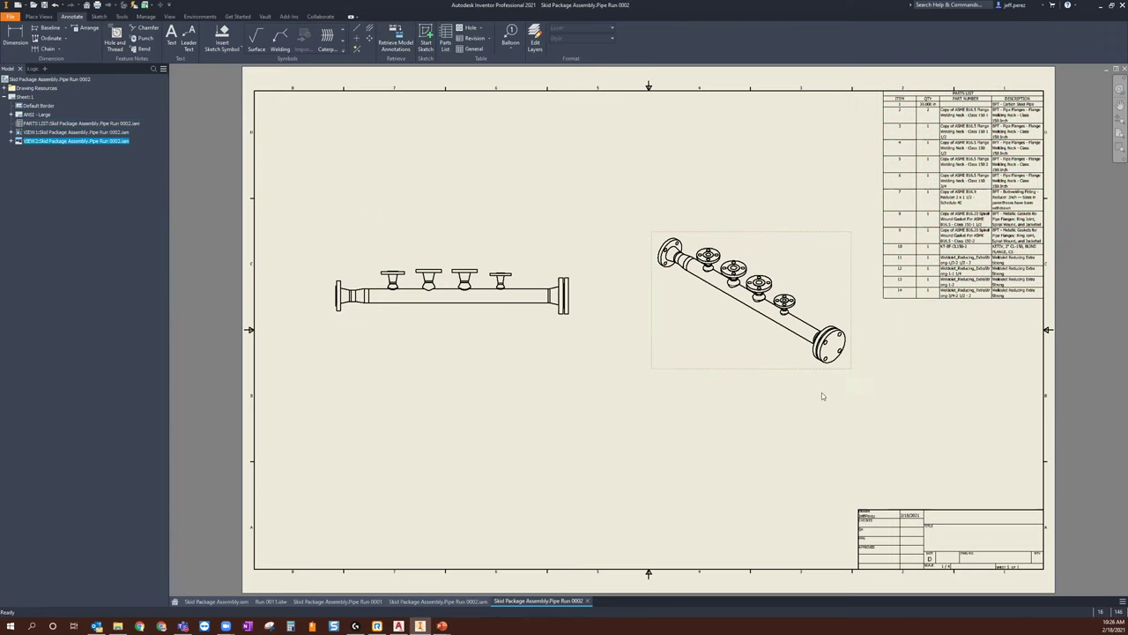
Step: Examine the quantities, part numbers and descriptions in the drawing's parts list, including the flanges, gaskets and weldolets
scroll(1030, 132, "up", 5)
middle_click_drag(907, 234, 872, 291)
scroll(871, 291, "up", 1)
scroll(881, 287, "down", 3)
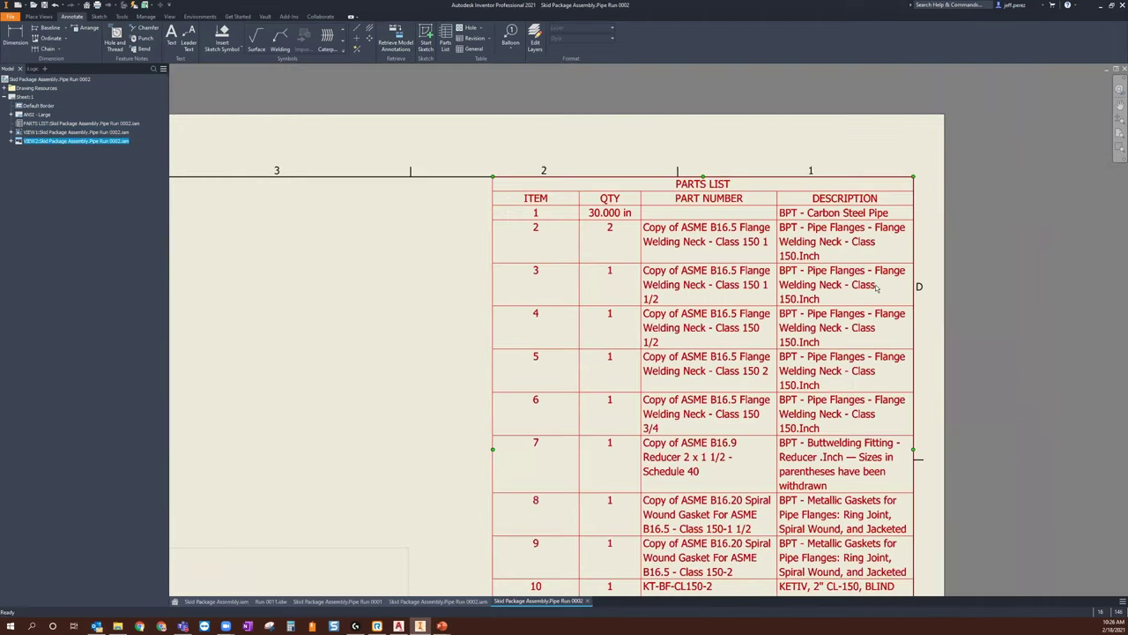
scroll(886, 285, "up", 2)
middle_click_drag(886, 291, 866, 240)
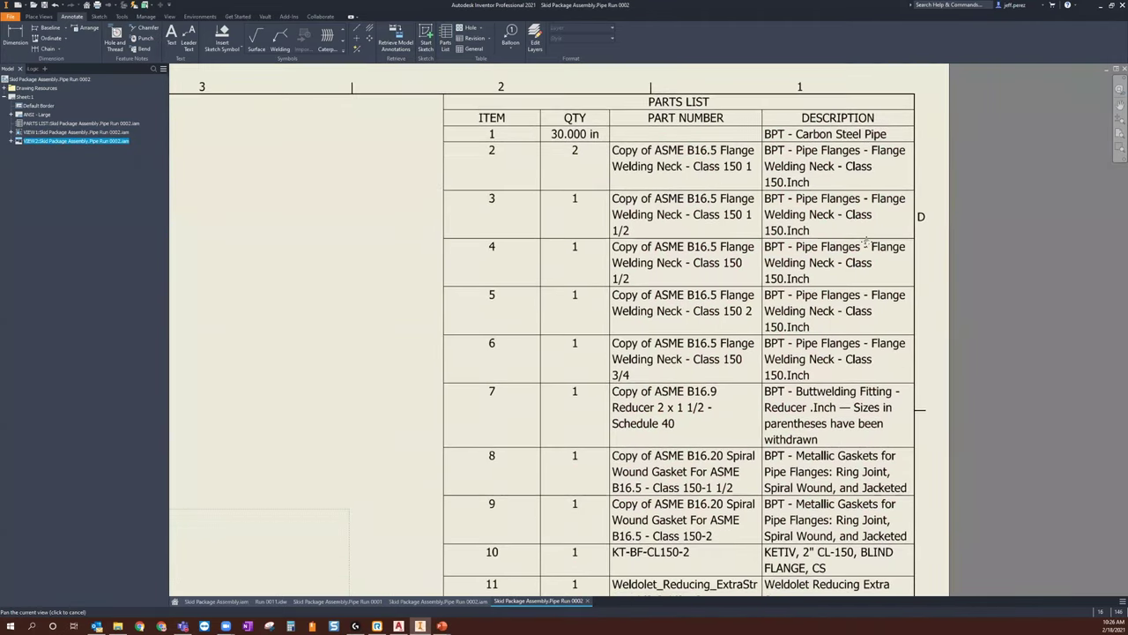
middle_click_drag(866, 361, 855, 280)
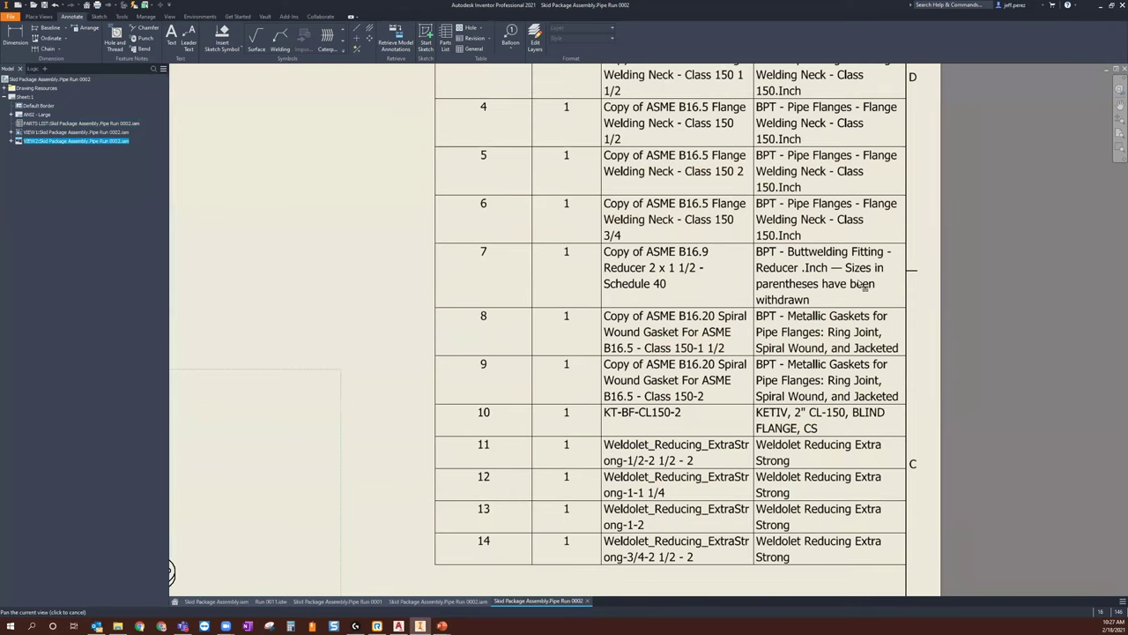
scroll(857, 282, "down", 2)
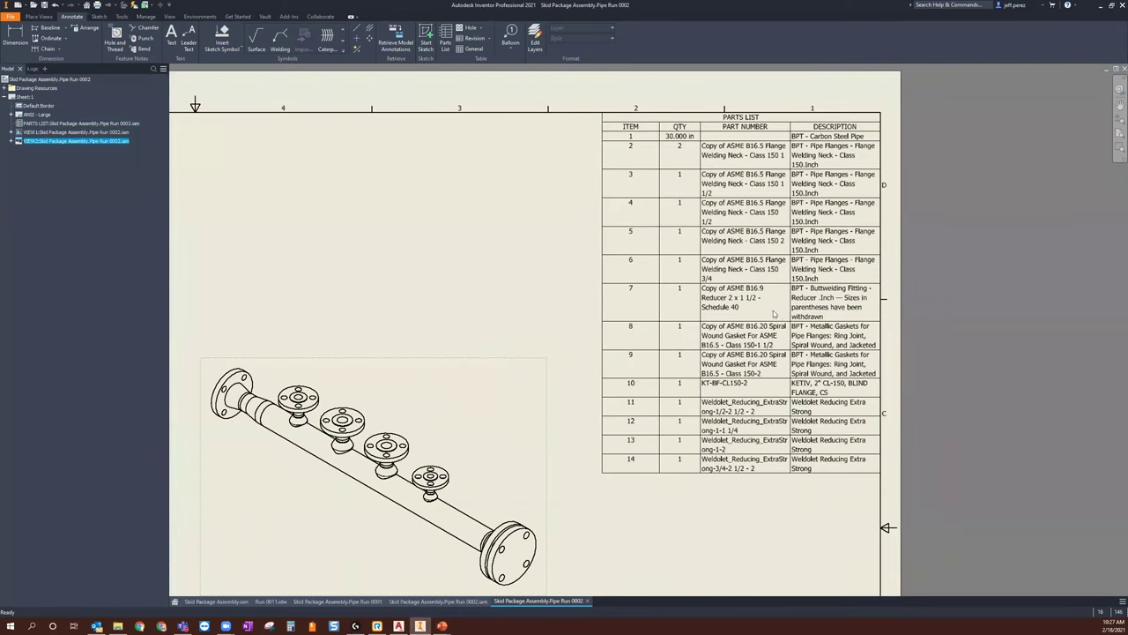
scroll(781, 314, "down", 2)
left_click(798, 359)
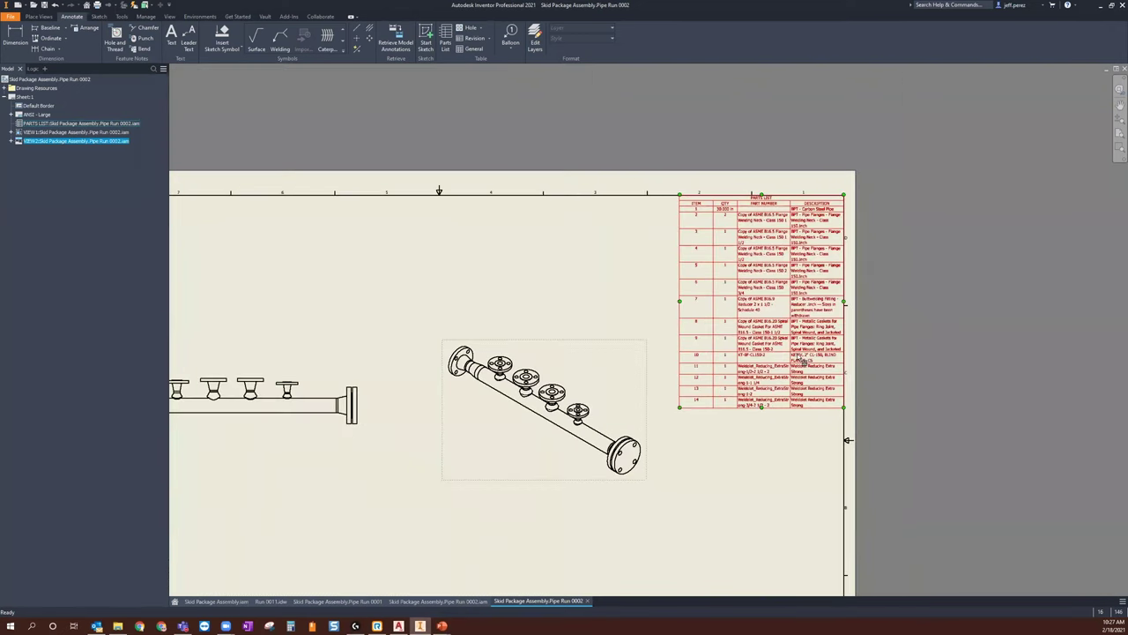
left_click(572, 309)
middle_click_drag(572, 309, 819, 278)
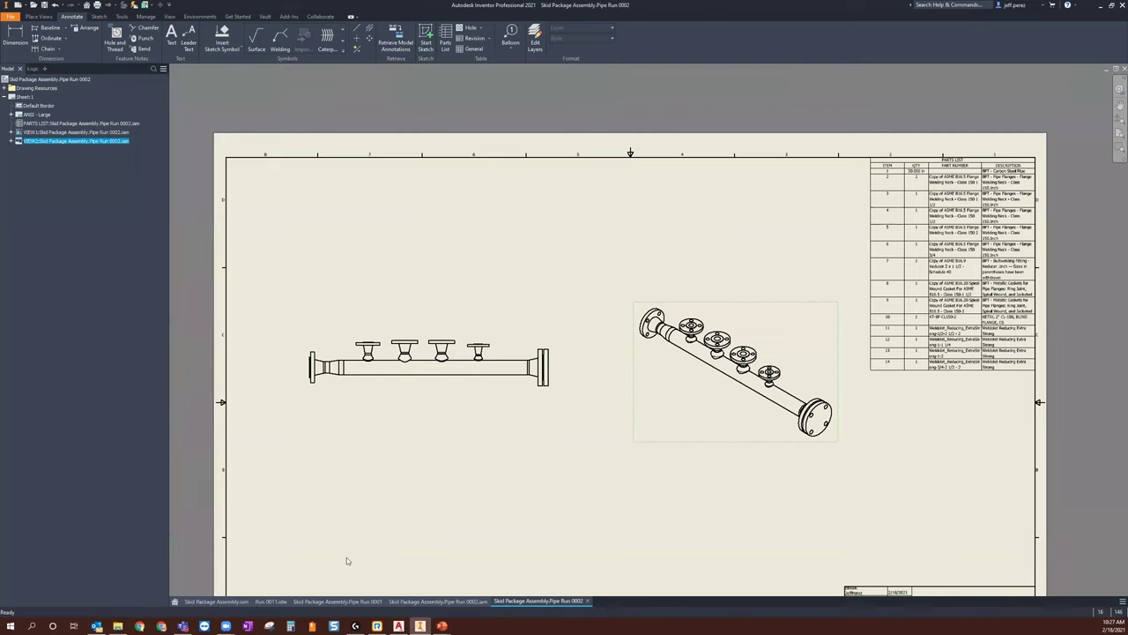
Step: Switch back to the skid assembly and examine its tube and pipe runs from another isometric direction
left_click(216, 601)
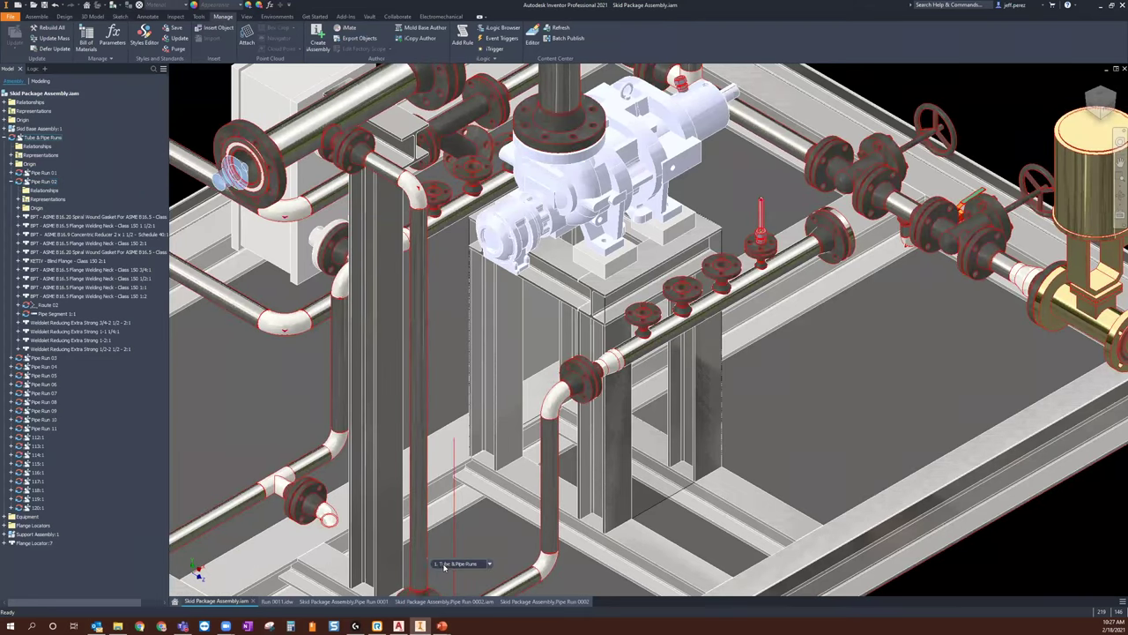
left_click(1107, 115)
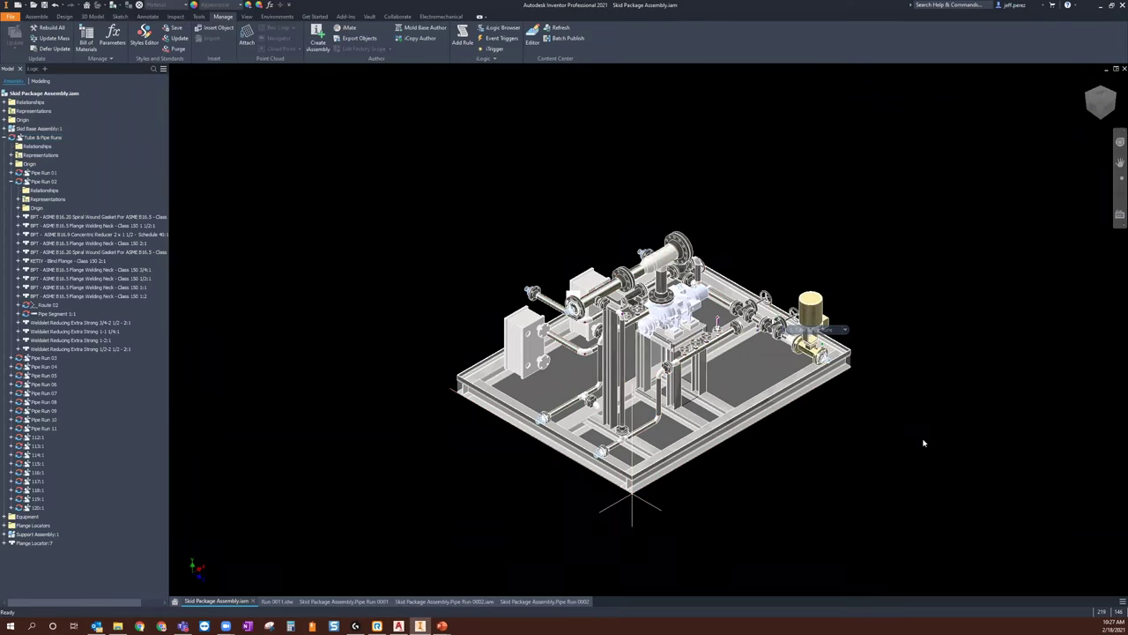
left_click_drag(1118, 97, 836, 383)
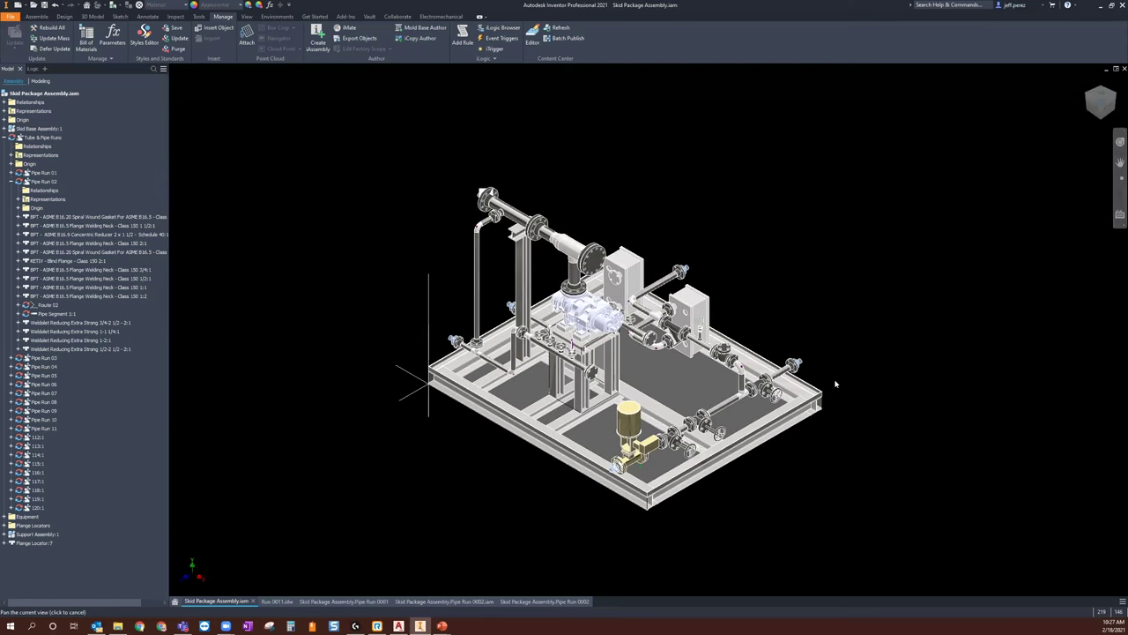
scroll(836, 384, "down", 5)
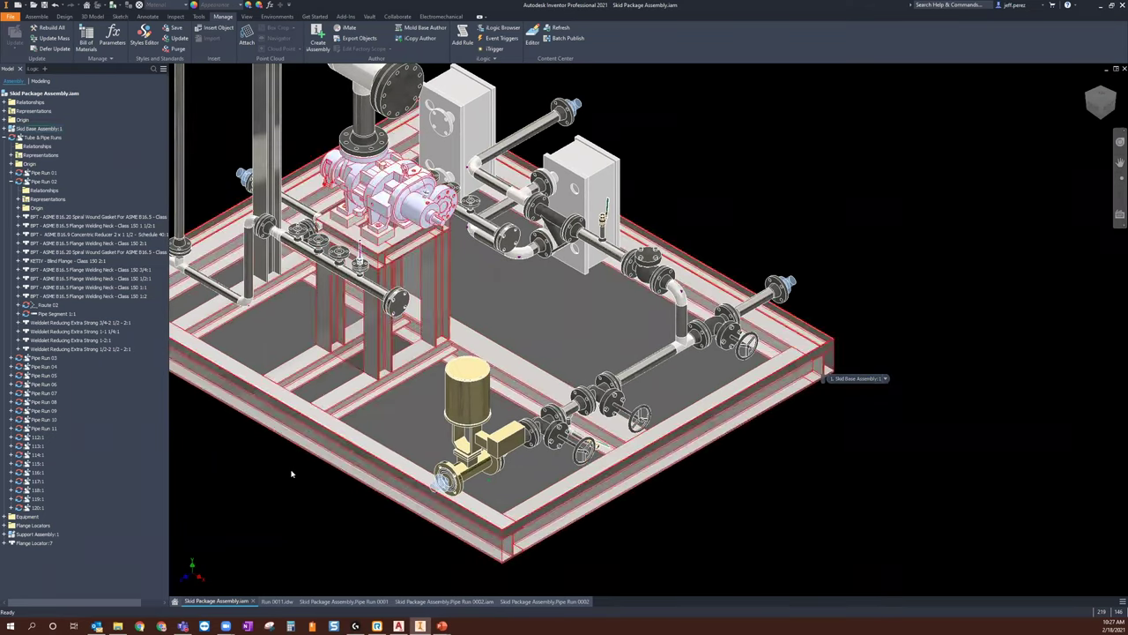
left_click(496, 450)
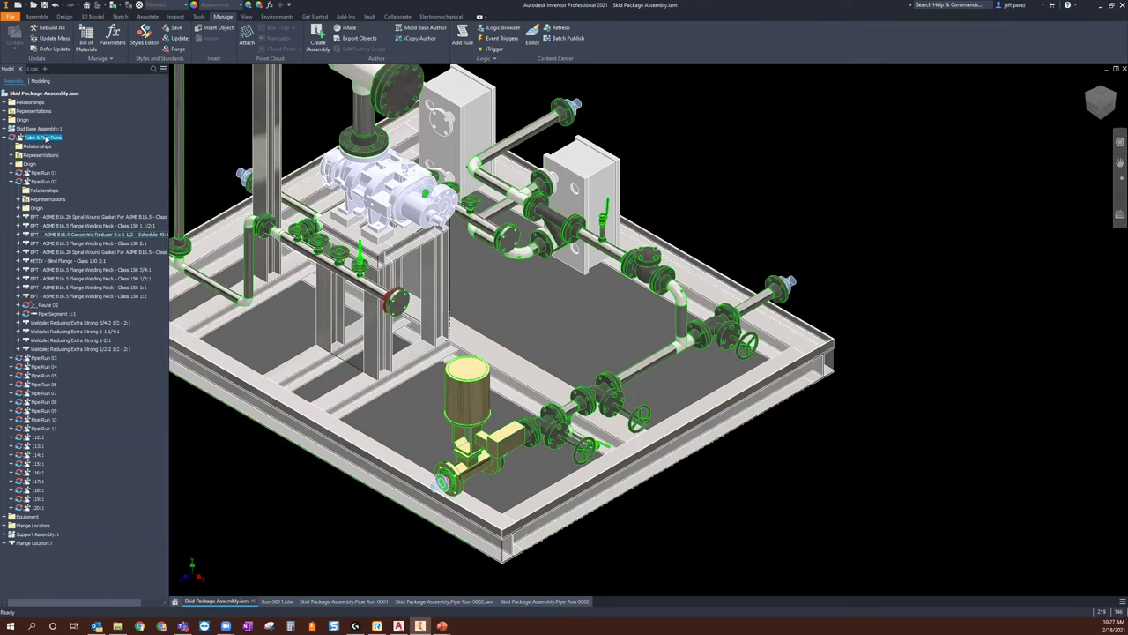
key("Escape")
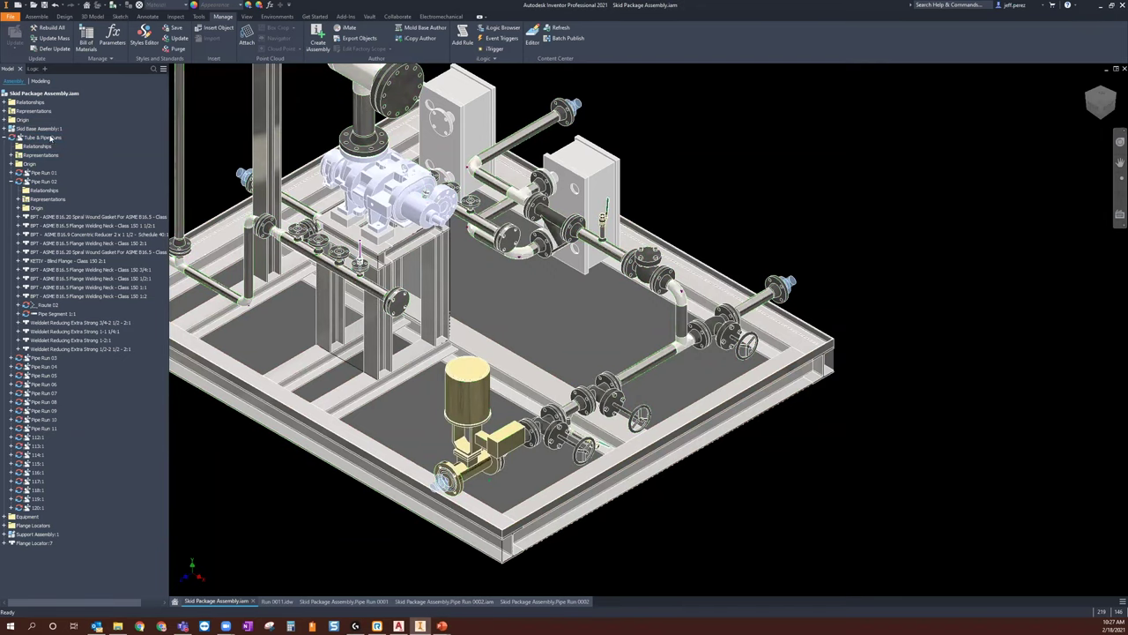
Step: Activate the Tube & Pipe Runs assembly for editing and select Pipe Run 11 in the skid model
left_click(59, 139)
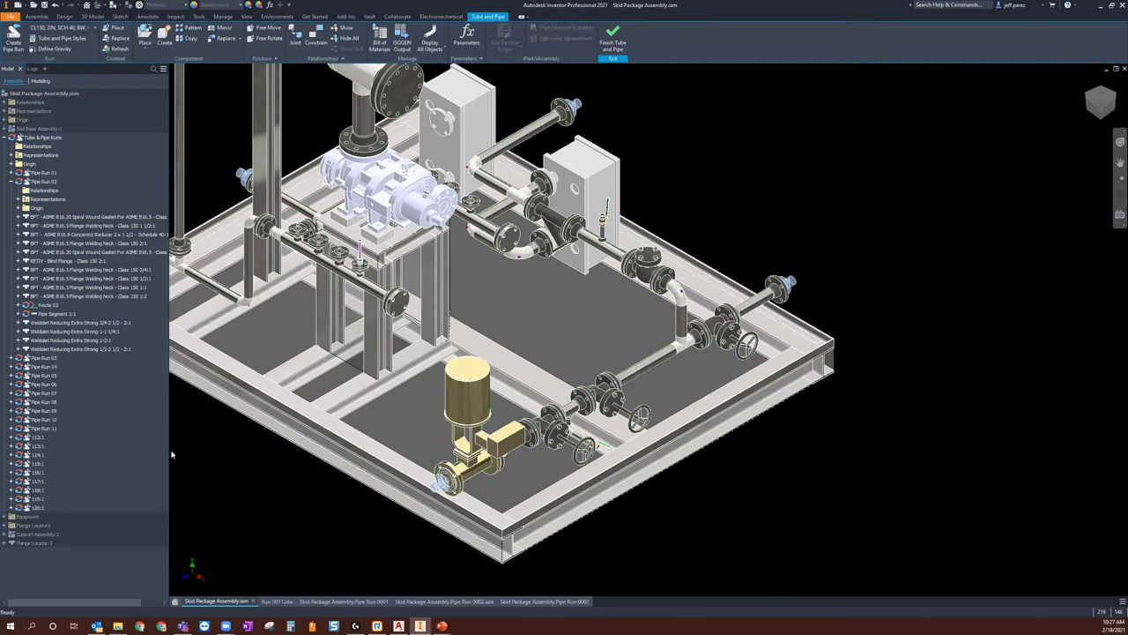
left_click(509, 459)
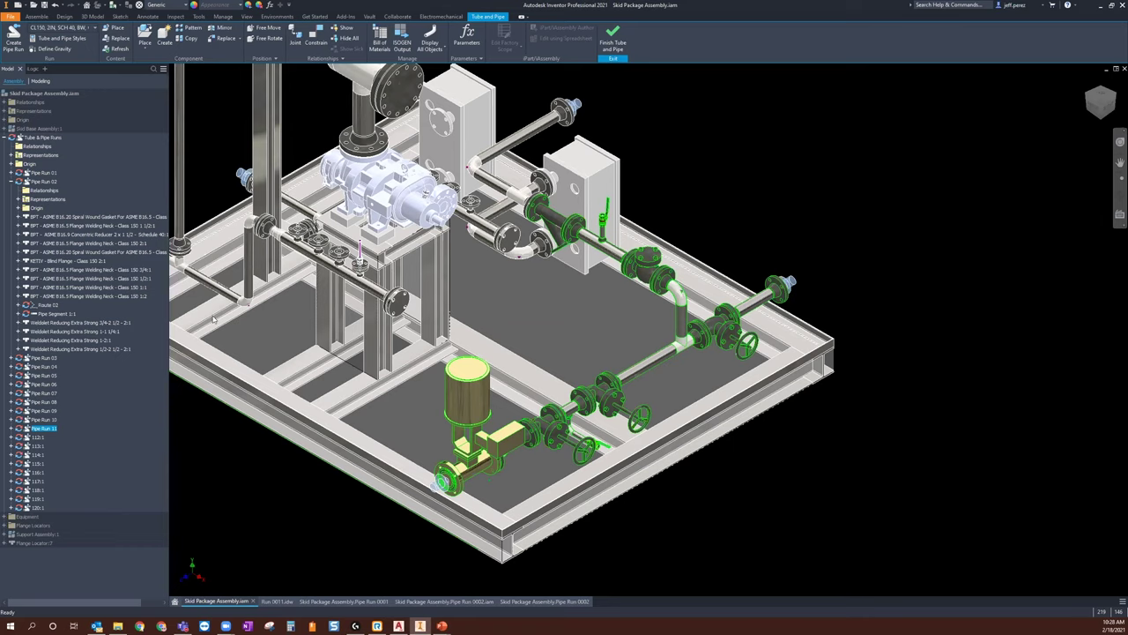
scroll(265, 315, "up", 2)
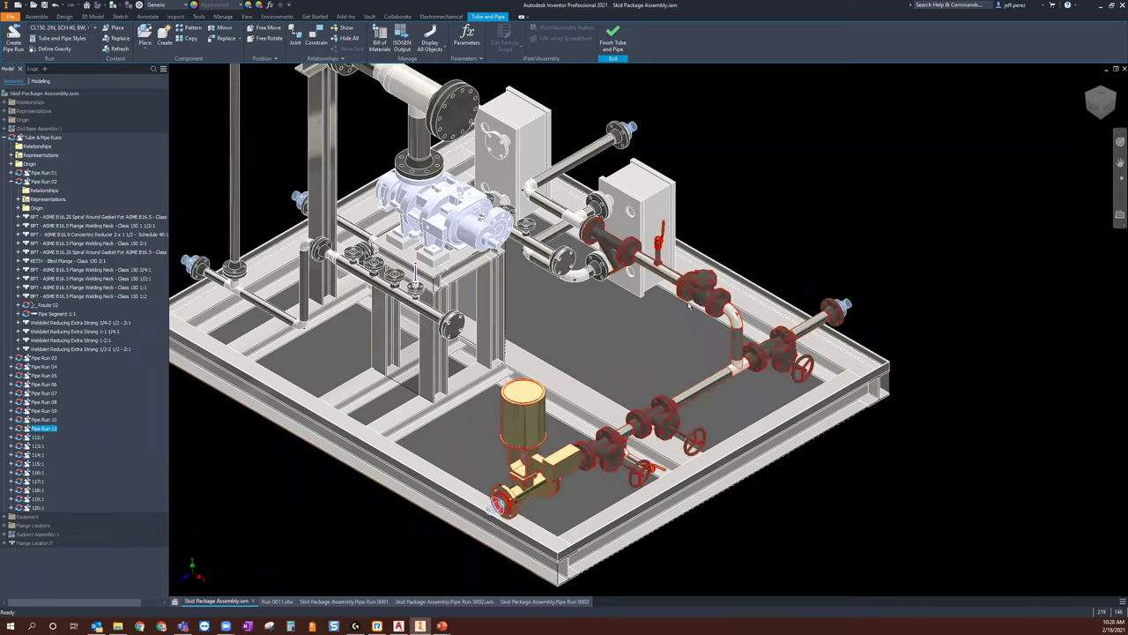
Step: Switch to the Run 0011.idw drawing and examine the front view's dimensions, the overall sheet layout and the parts list
left_click(276, 601)
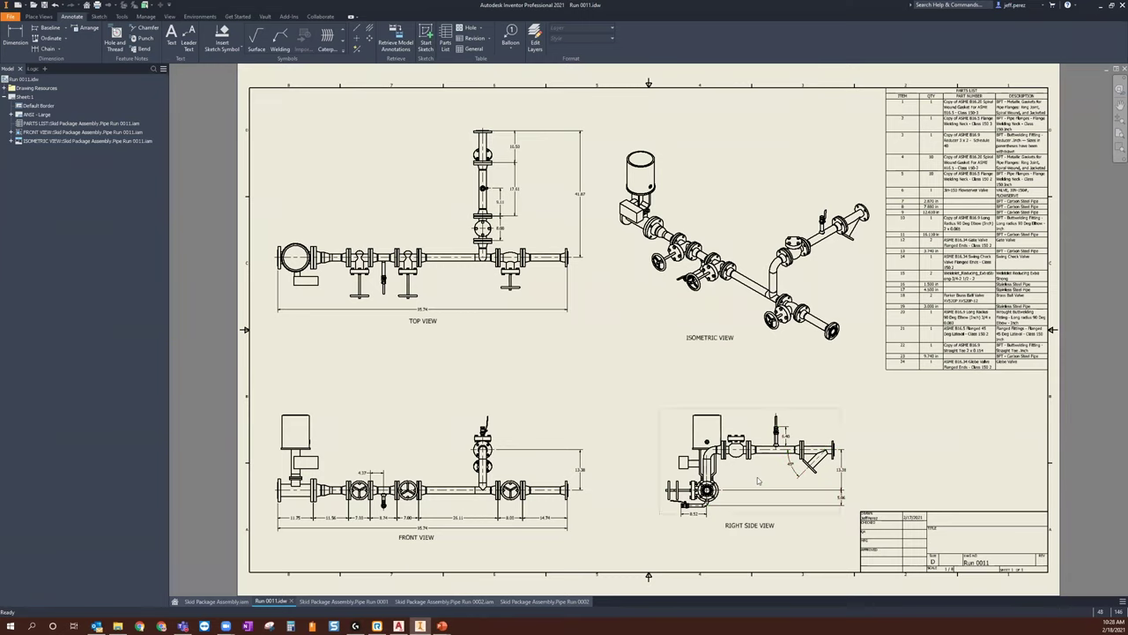
scroll(309, 536, "up", 2)
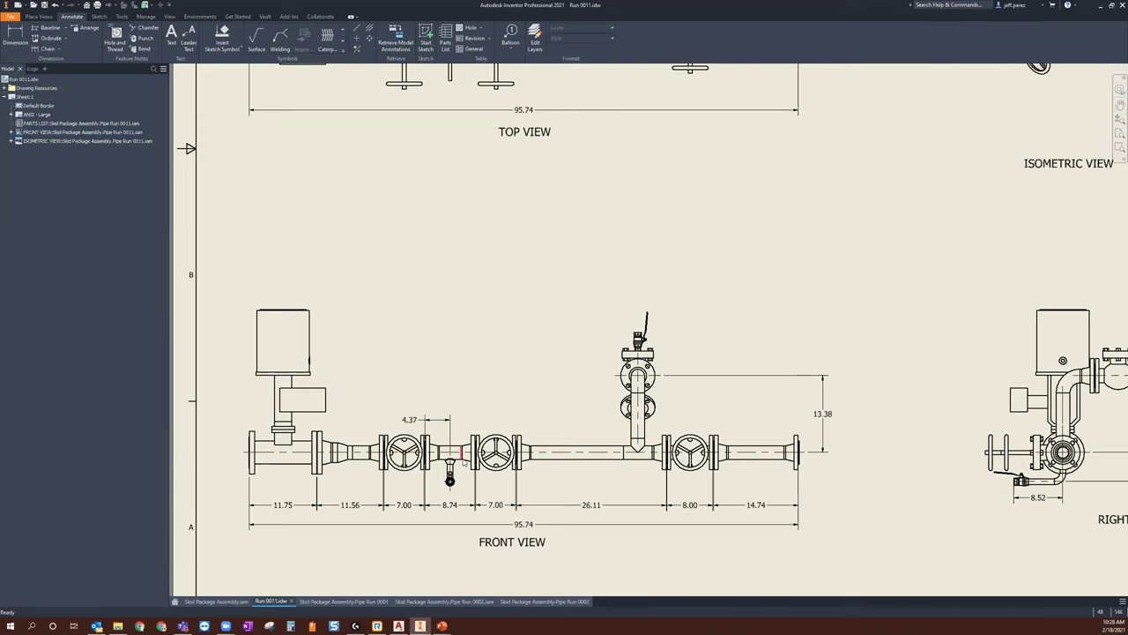
scroll(451, 465, "up", 2)
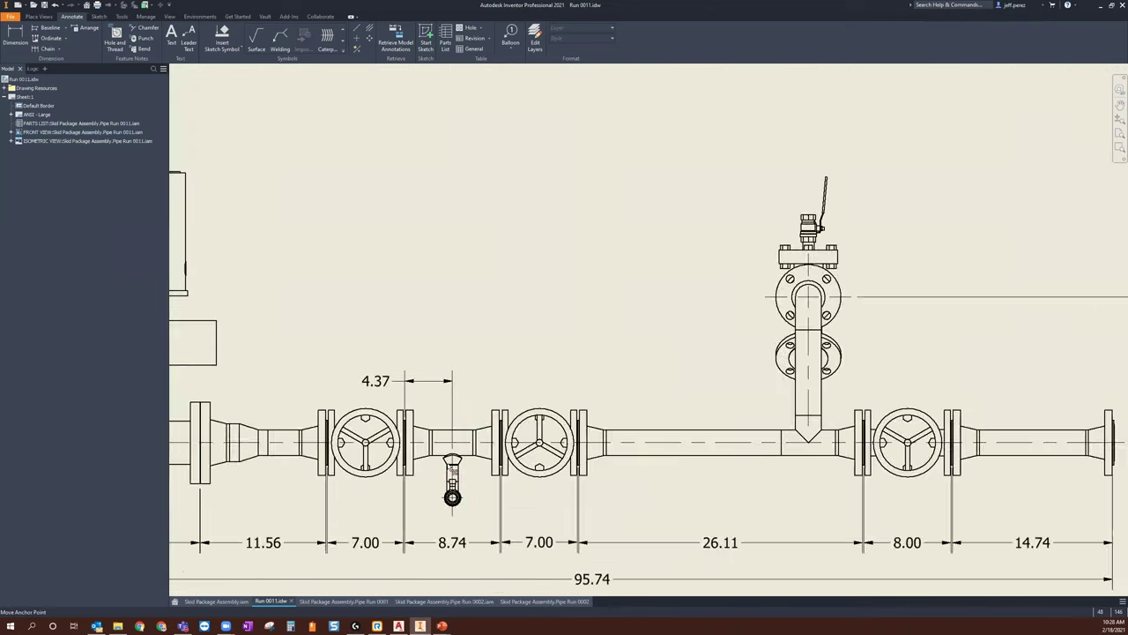
scroll(448, 458, "up", 2)
scroll(467, 452, "down", 3)
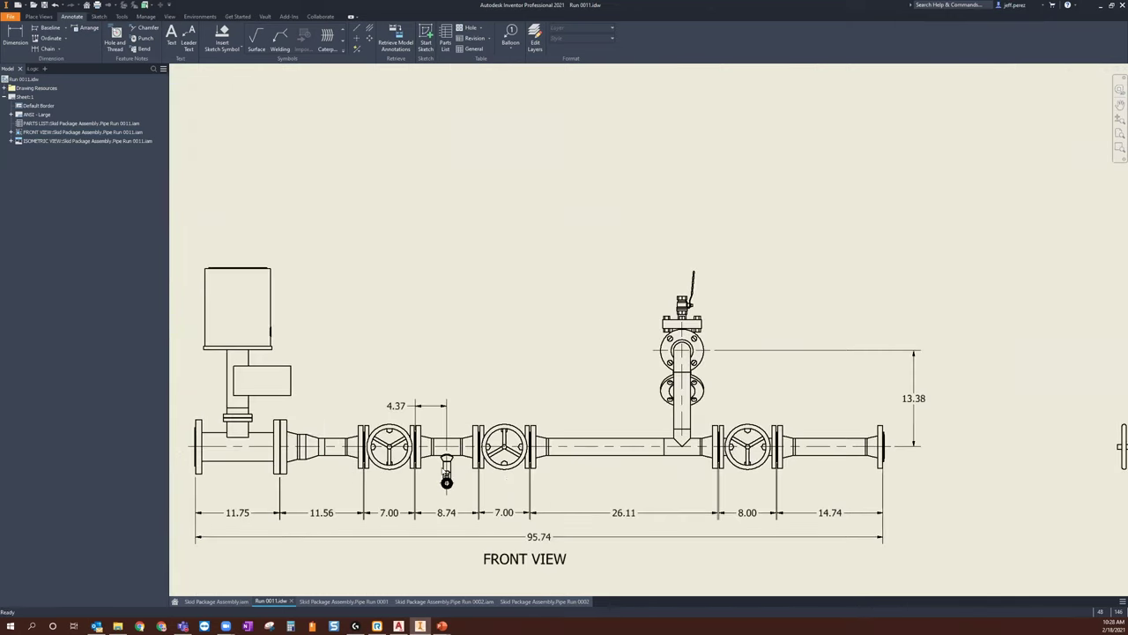
scroll(510, 479, "down", 2)
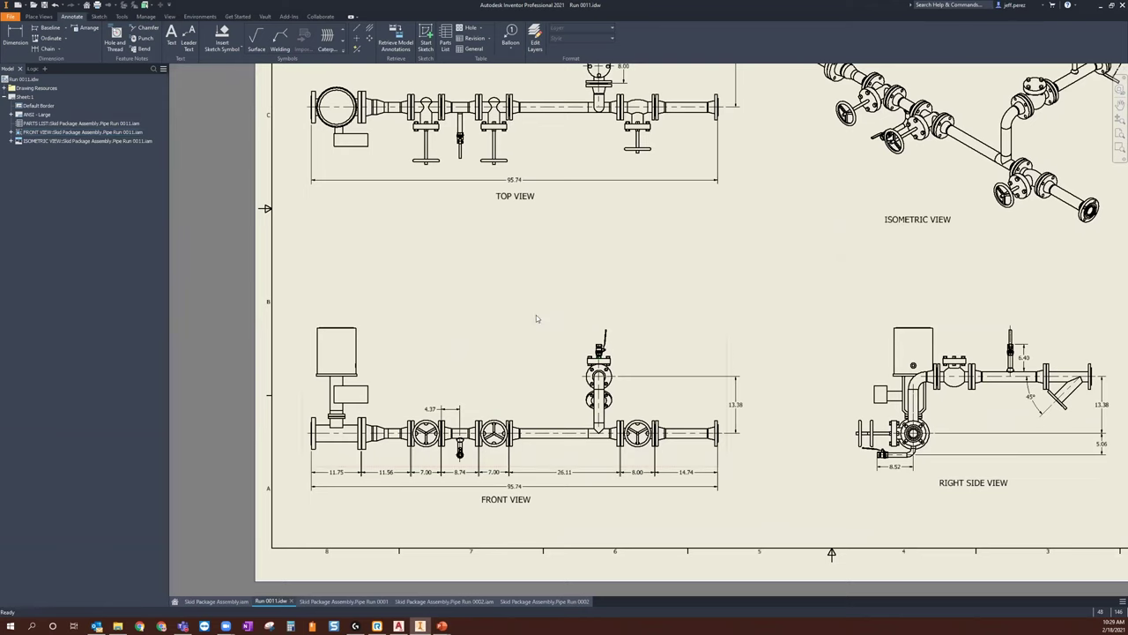
middle_click_drag(538, 319, 617, 383)
scroll(617, 382, "down", 2)
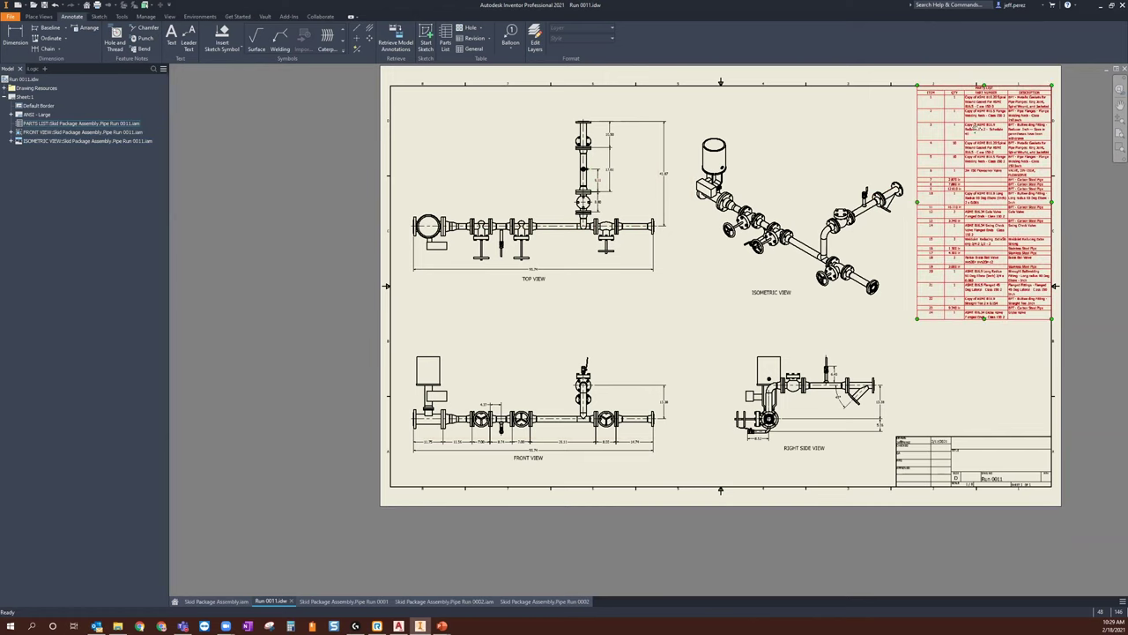
middle_click_drag(978, 129, 961, 146)
left_click(961, 145)
key("Escape")
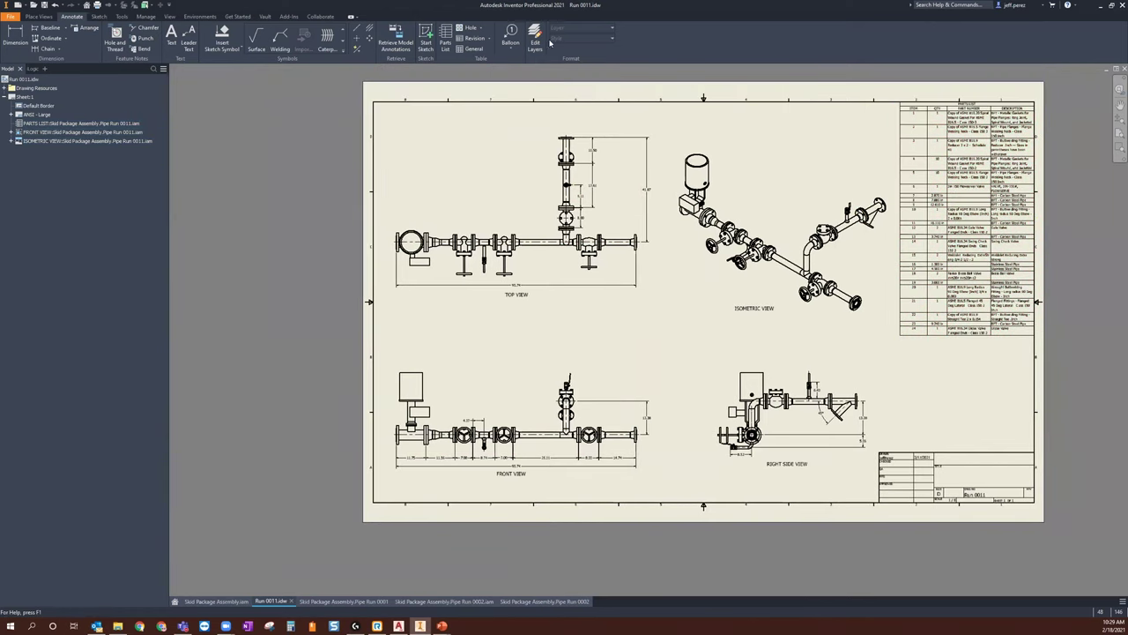
Step: Add a balloon to the brass ball valve on the upper branch of the isometric view
key("b")
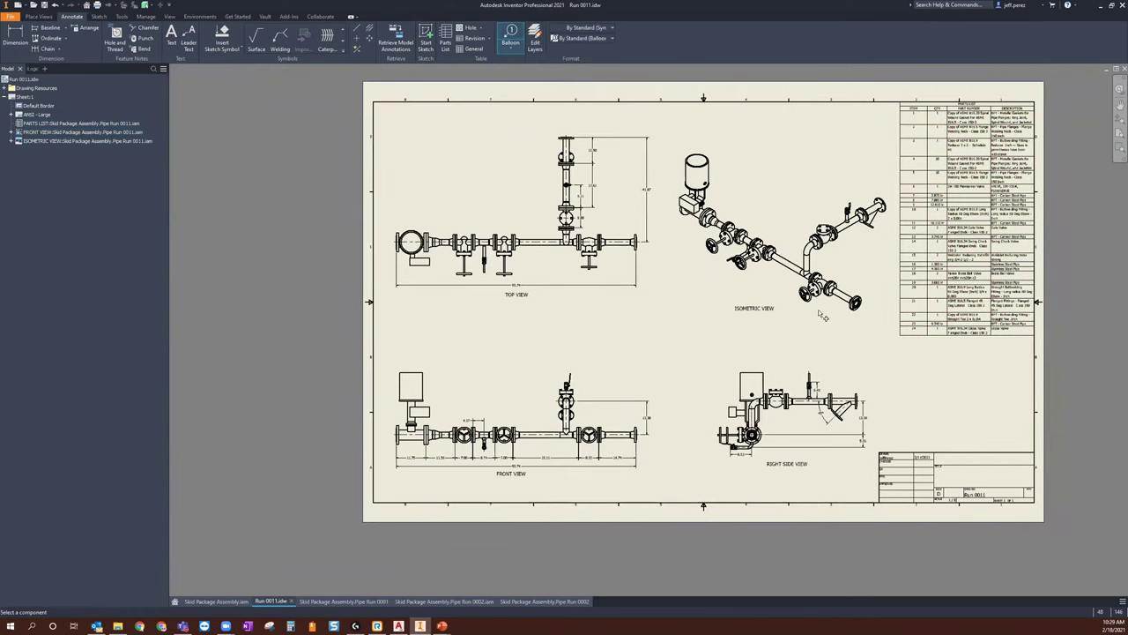
scroll(869, 229, "down", 5)
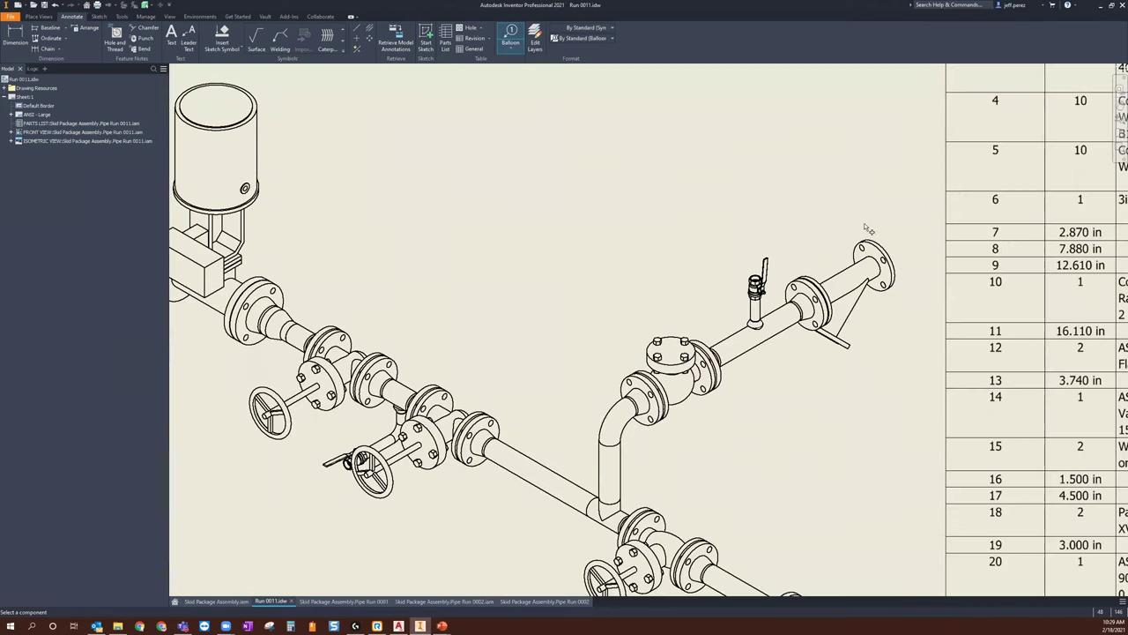
left_click(754, 280)
left_click(719, 256)
right_click(719, 257)
left_click(731, 239)
Step: Balloon the short stainless pipe and the weldolet under the ball valve, aligning both balloons below the valve's balloon
left_click(751, 295)
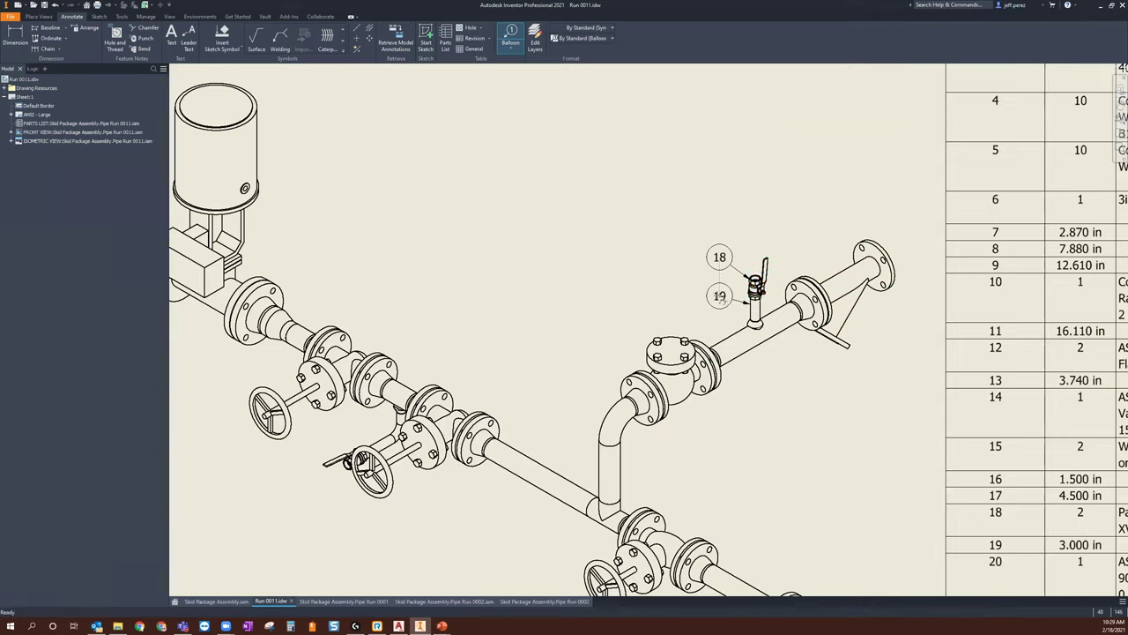
left_click(719, 295)
right_click(723, 296)
left_click(753, 303)
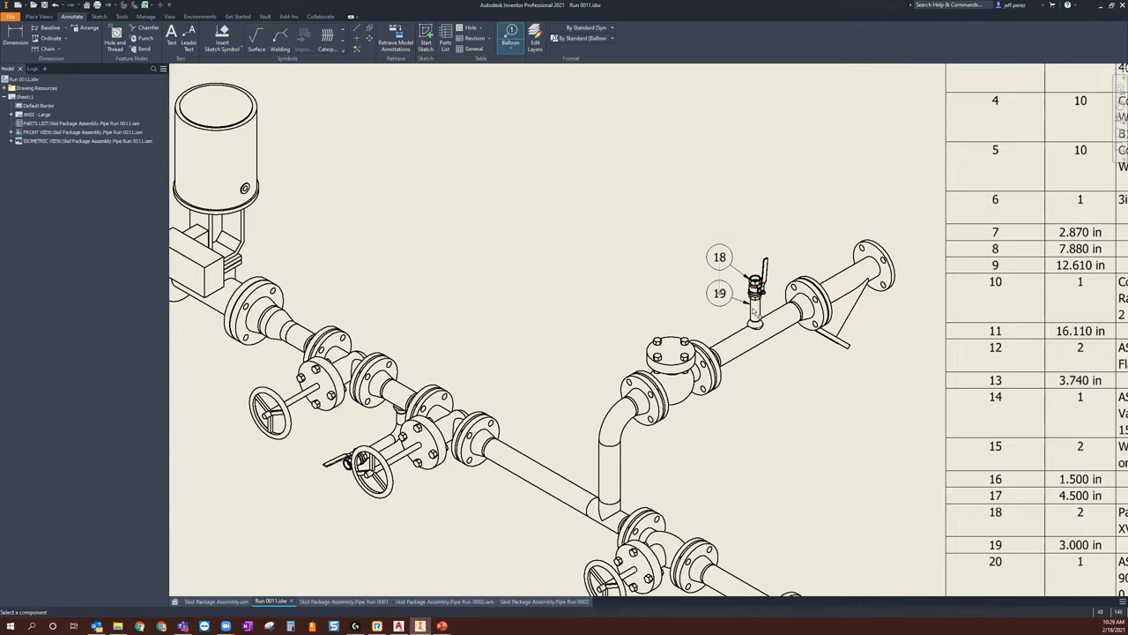
left_click(748, 324)
left_click(719, 325)
right_click(721, 324)
left_click(757, 302)
scroll(783, 362, "down", 2)
middle_click_drag(781, 363, 749, 320)
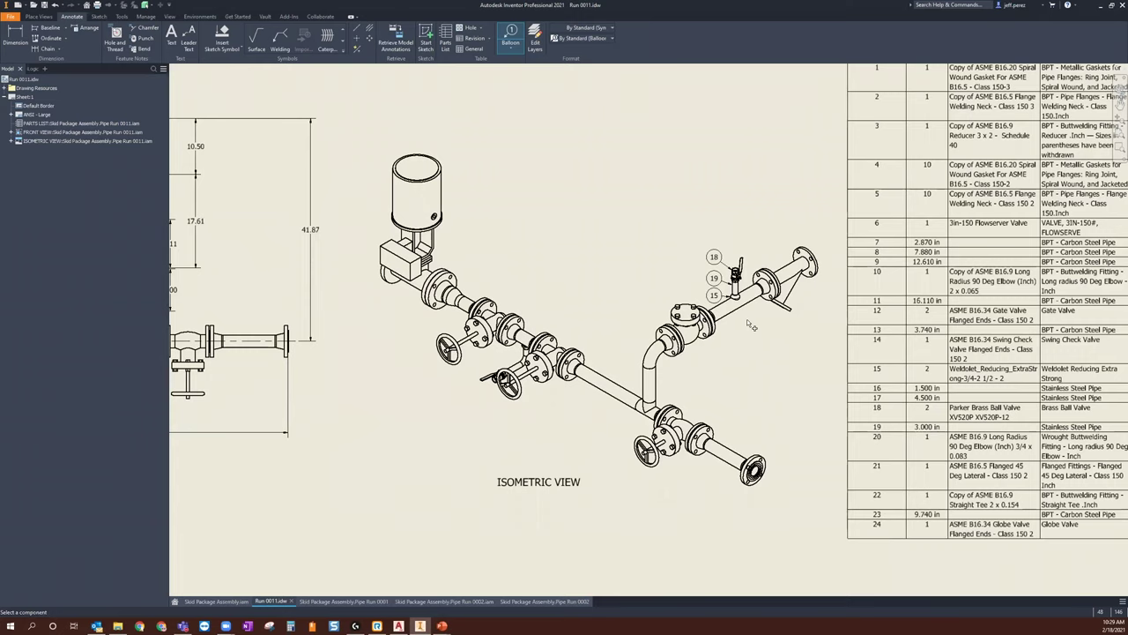
left_click(756, 319)
right_click(756, 319)
left_click(736, 335)
scroll(759, 323, "up", 3)
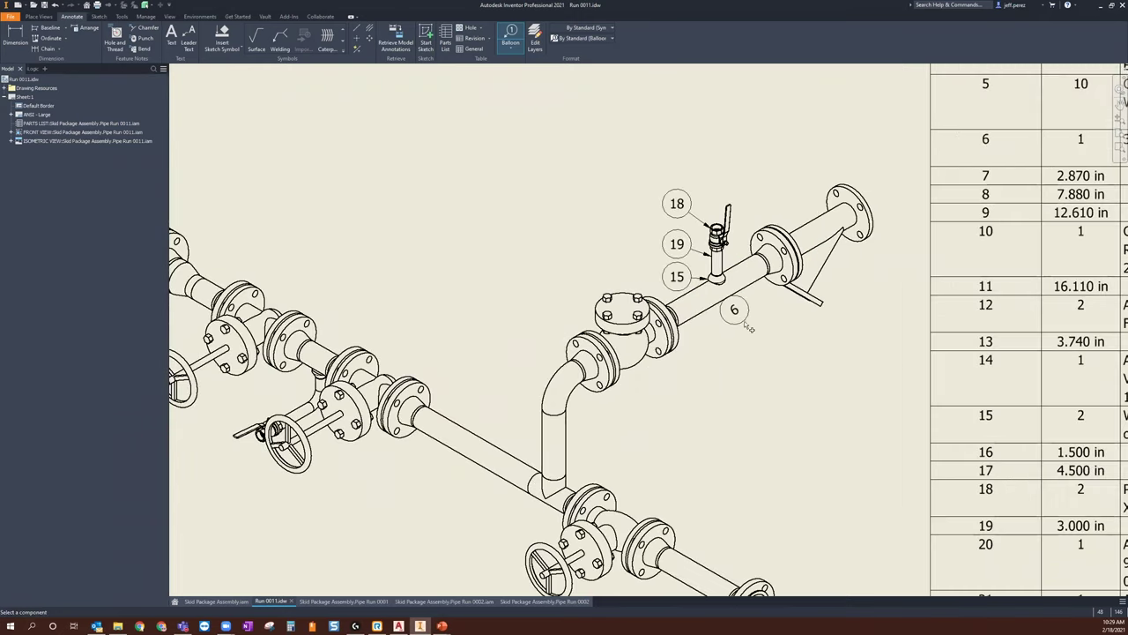
key("Escape")
key("Delete")
Step: Add a balloon below the 12.610 in carbon steel pipe that carries the weldolet in the isometric view
left_click(505, 37)
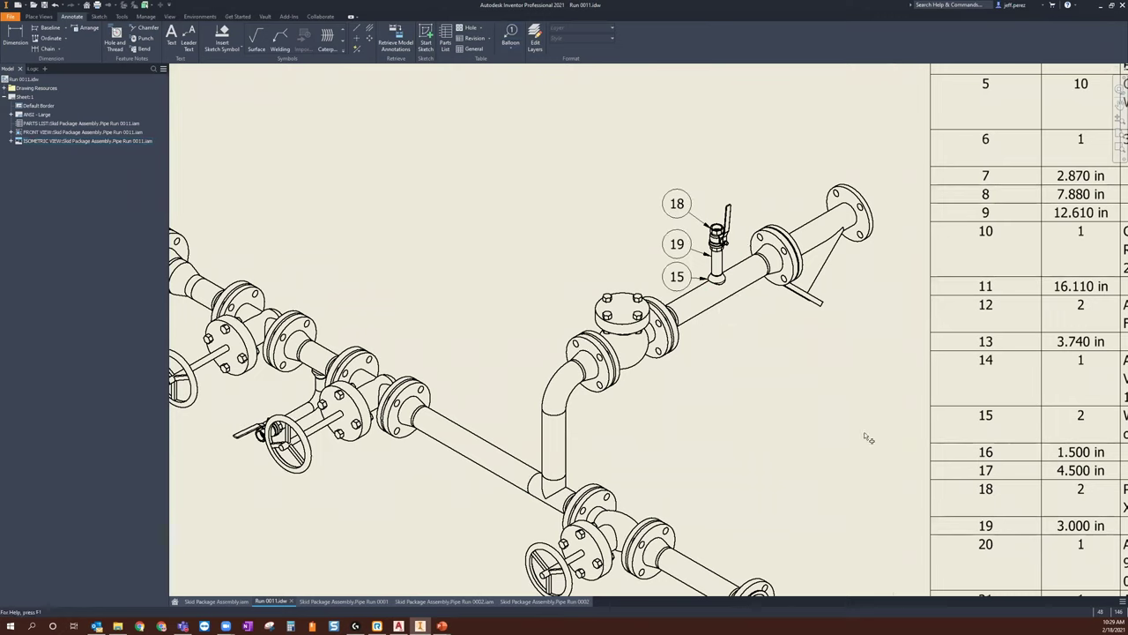
left_click(732, 310)
left_click(743, 325)
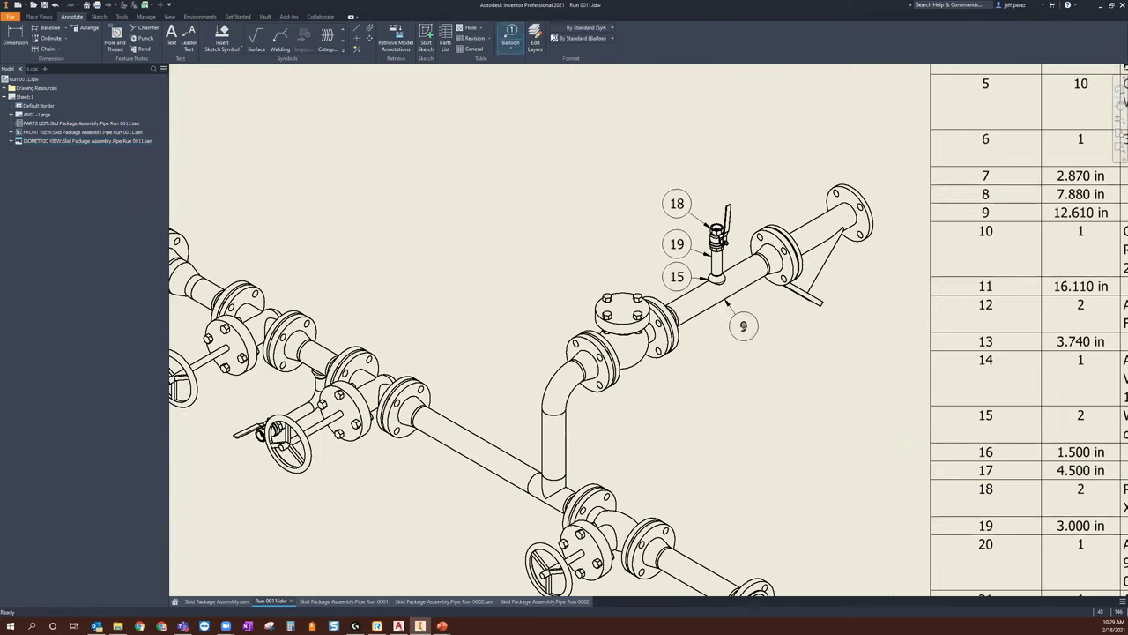
right_click(755, 323)
left_click(776, 328)
Step: Add a balloon to the long radius 90 degree elbow beside the swing check valve
scroll(779, 397, "down", 4)
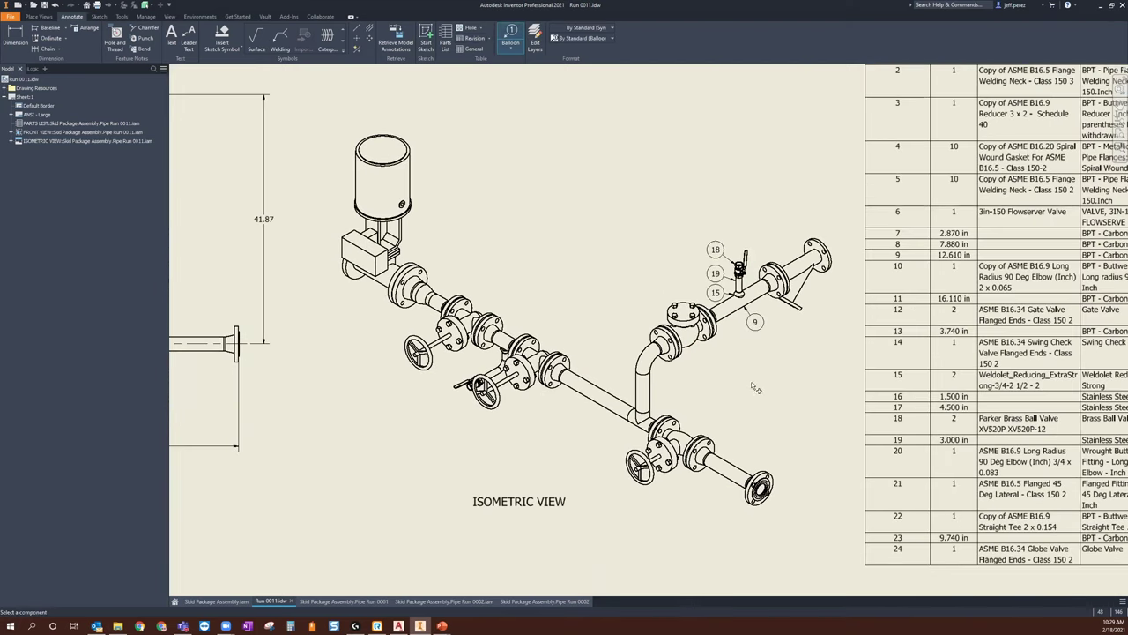
scroll(751, 392, "up", 1)
left_click(679, 368)
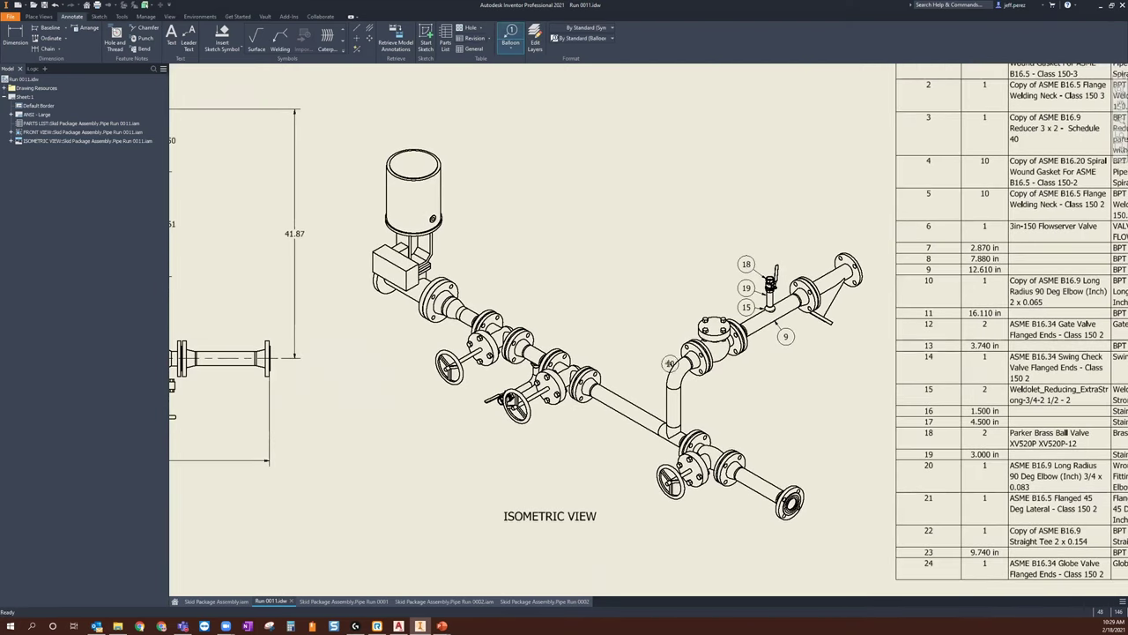
left_click(657, 355)
right_click(657, 356)
left_click(692, 356)
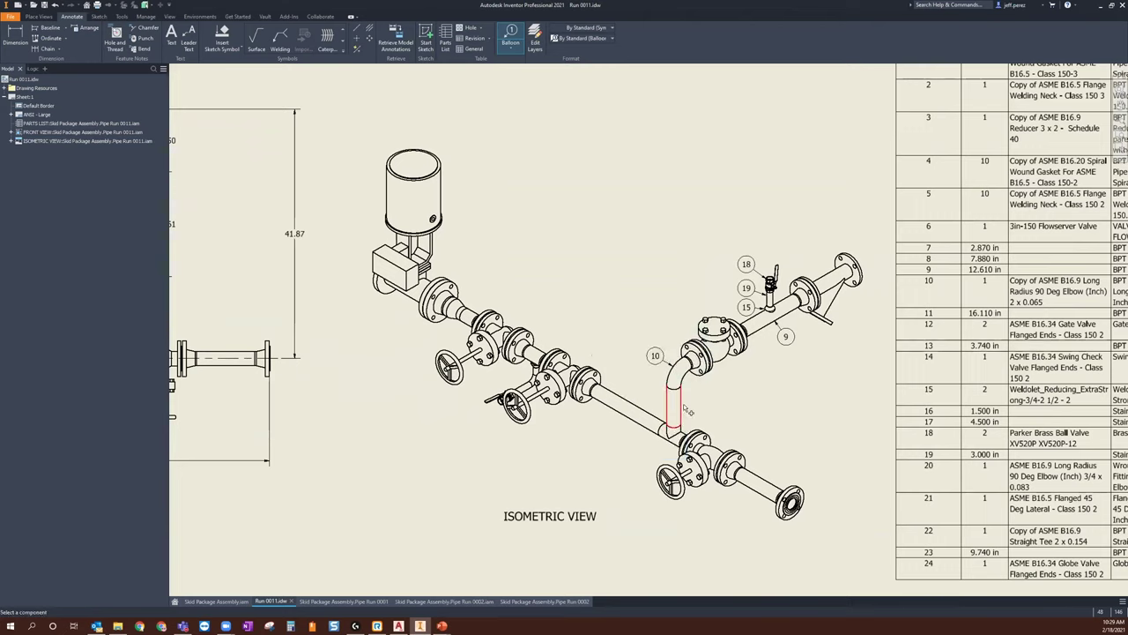
Step: Balloon the vertical pipe under the elbow and the long straight pipe leading from the second gate valve to the tee
right_click(702, 401)
left_click(739, 406)
left_click(626, 414)
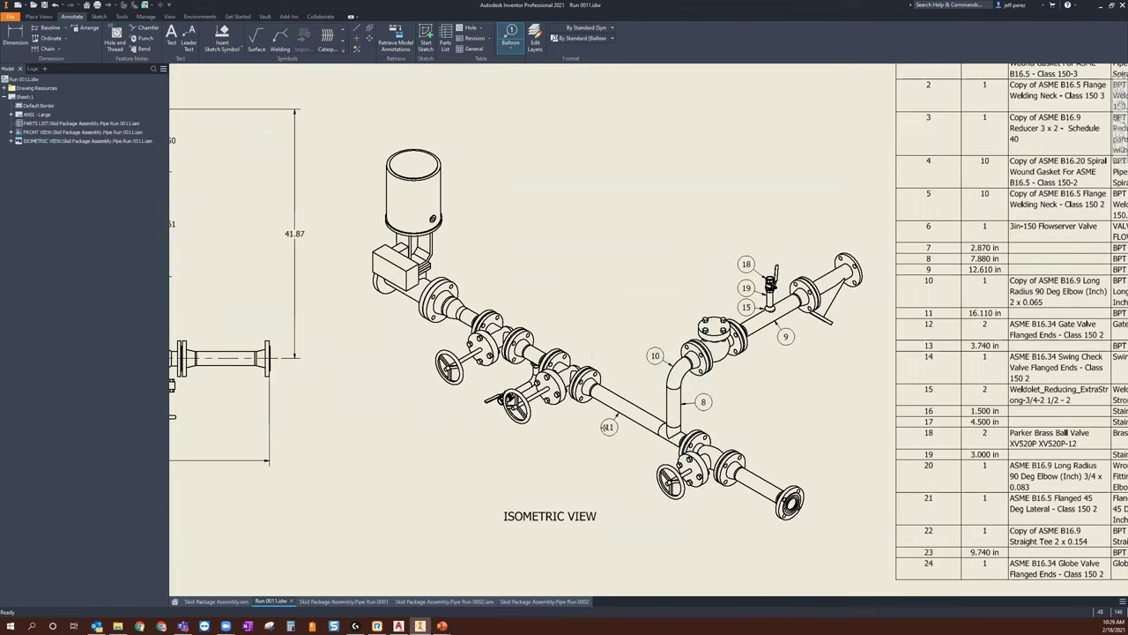
right_click(605, 428)
left_click(637, 430)
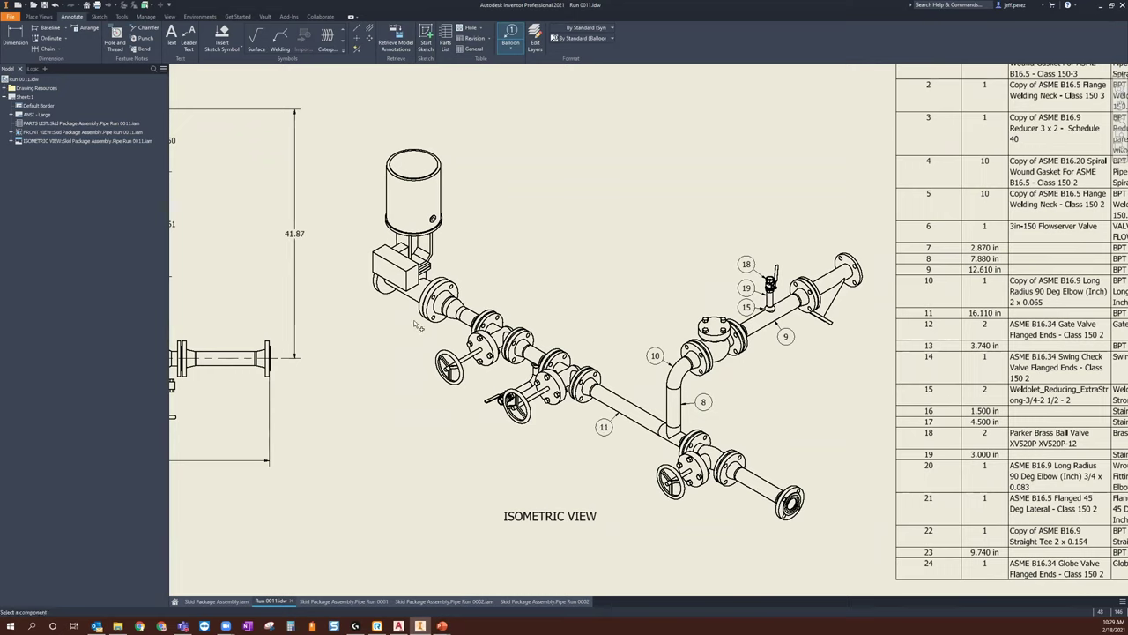
Step: Balloon the short pipe after the reducer and the large Flowserve valve at the start of the run
left_click(463, 325)
right_click(454, 335)
left_click(481, 332)
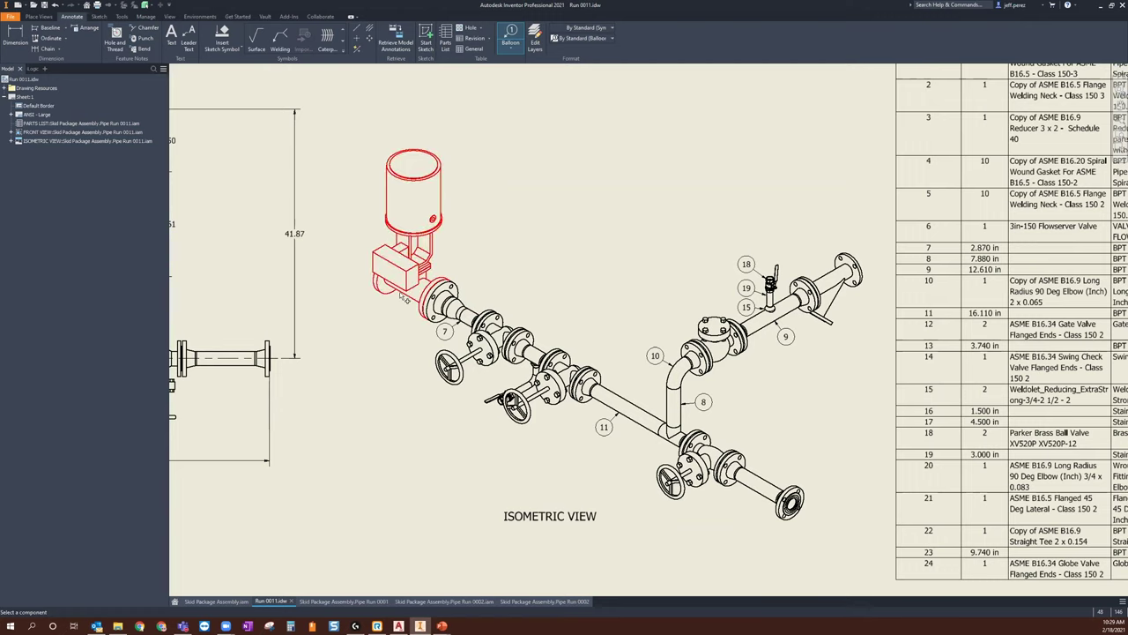
left_click(400, 298)
left_click(384, 310)
right_click(388, 317)
left_click(414, 316)
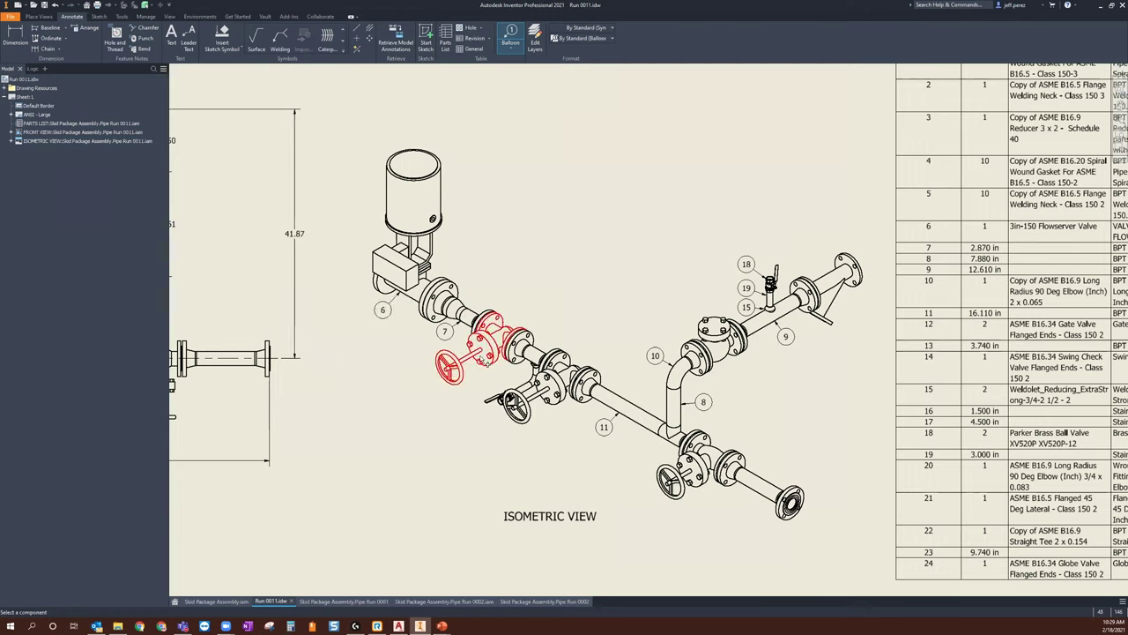
Step: Add a balloon to each of the two gate valves, placed below their handwheels
left_click(443, 372)
left_click(421, 385)
right_click(421, 385)
left_click(447, 386)
right_click(511, 436)
left_click(538, 440)
Step: Add a balloon above the 9.740 in pipe between the globe valve and the end flange
left_click_drag(796, 481, 693, 438)
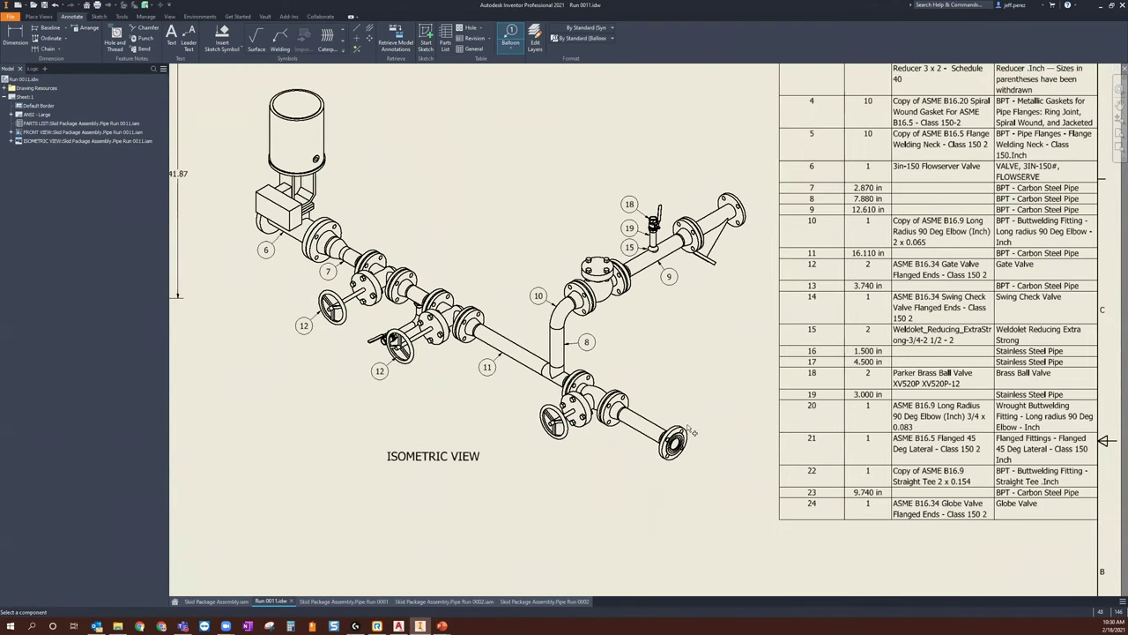
scroll(690, 431, "down", 3)
key("Escape")
left_click(625, 391)
left_click(638, 373)
right_click(638, 373)
Step: Add a balloon to the welding neck flange at the open end of the main run
left_click(678, 425)
left_click(679, 427)
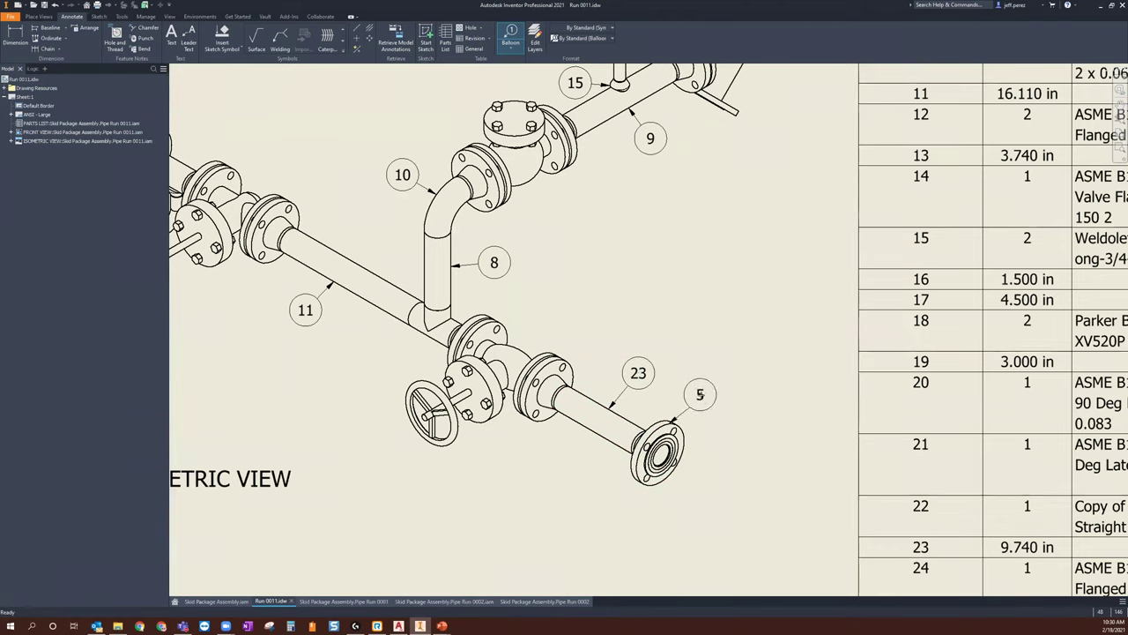
left_click(709, 393)
right_click(709, 393)
left_click(739, 393)
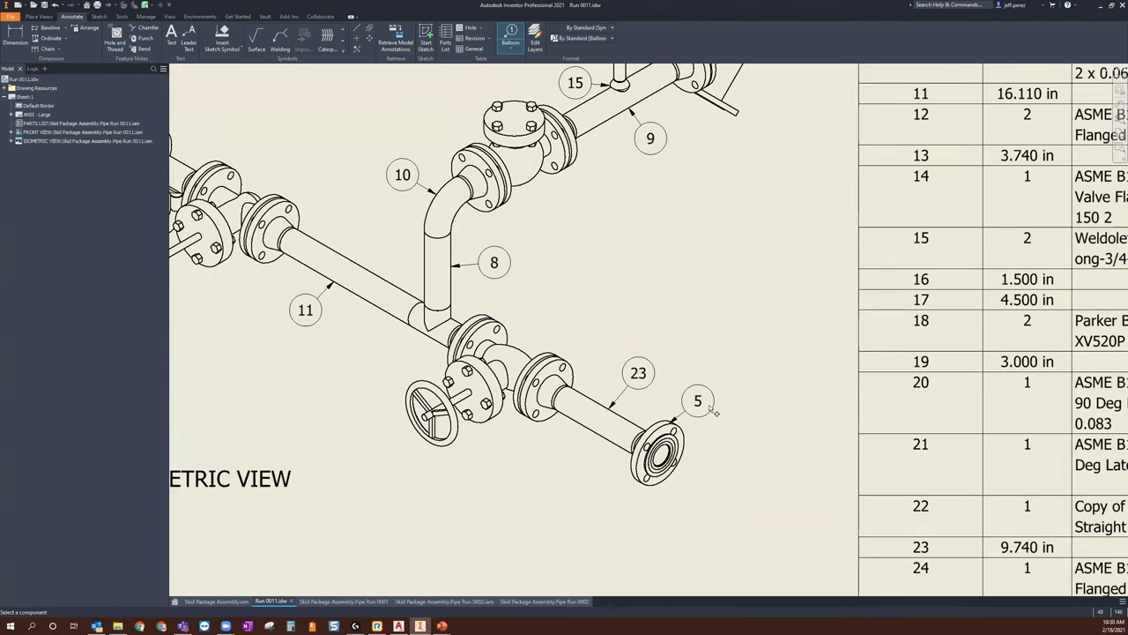
Step: Add a second balloon at the end flange, pointing to its outer edge beside the gasket
scroll(713, 411, "down", 3)
scroll(707, 409, "up", 6)
scroll(707, 397, "down", 2)
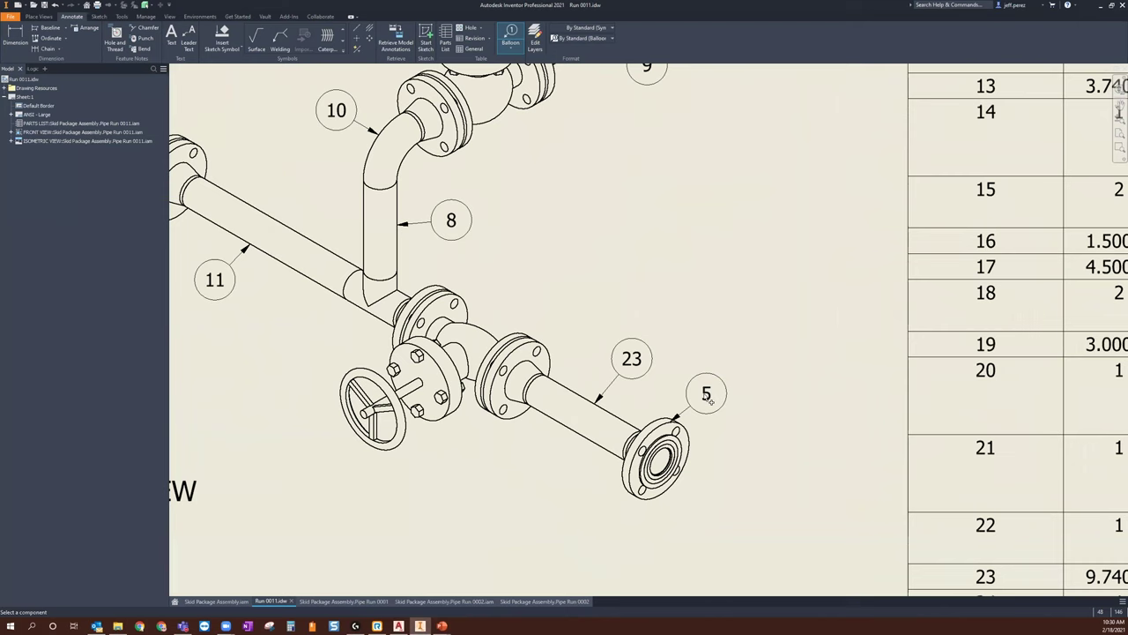
scroll(687, 403, "down", 3)
scroll(693, 416, "up", 4)
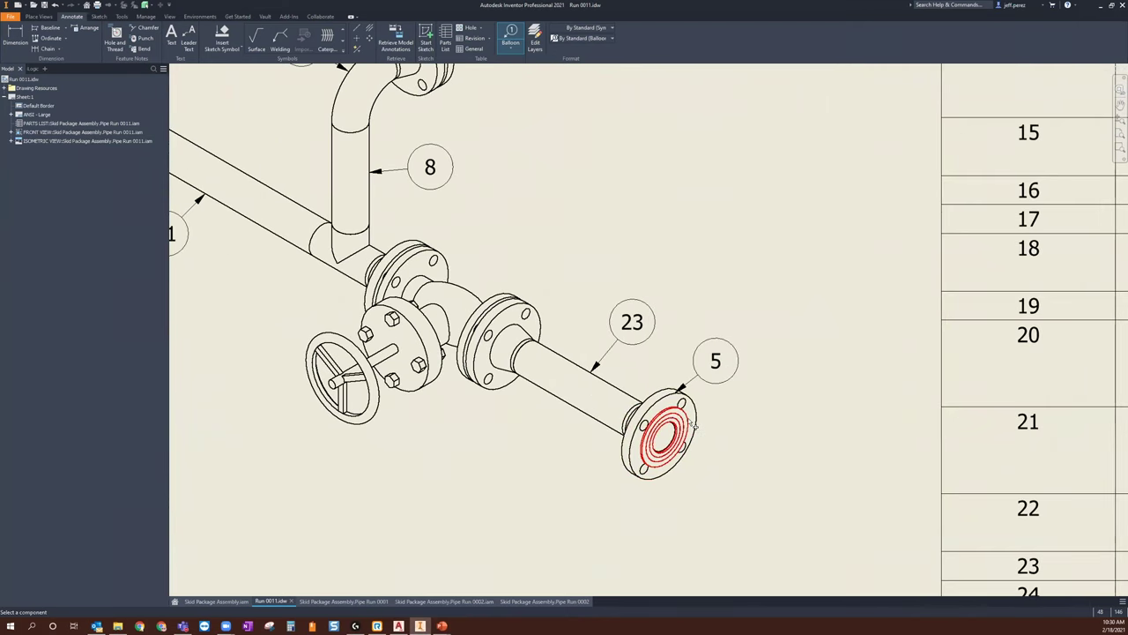
left_click(702, 425)
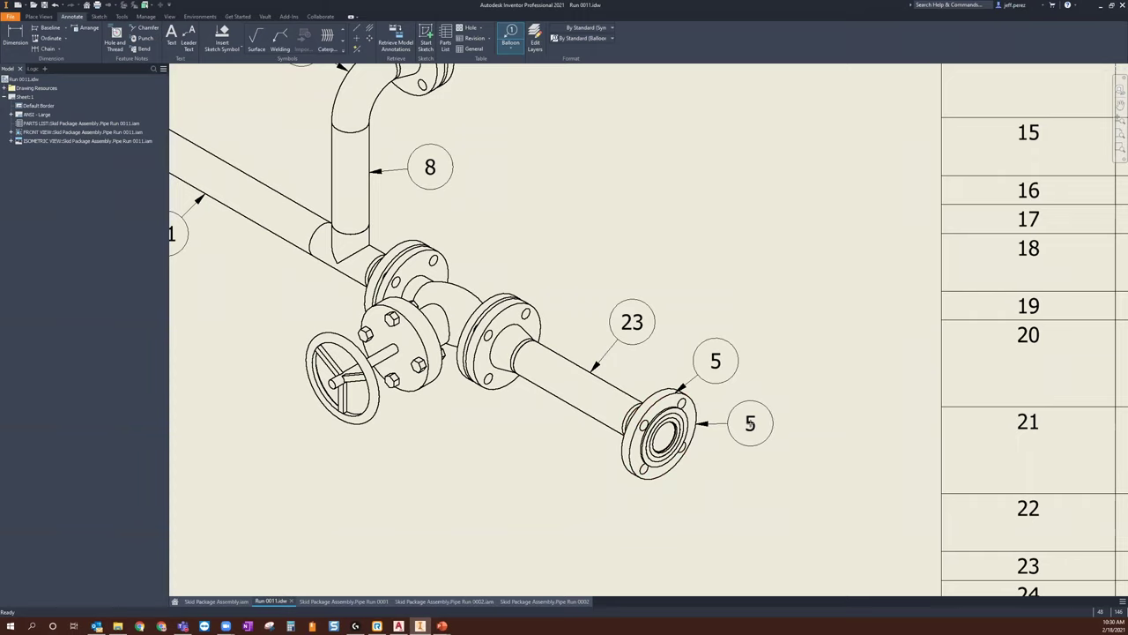
right_click(755, 426)
left_click(769, 422)
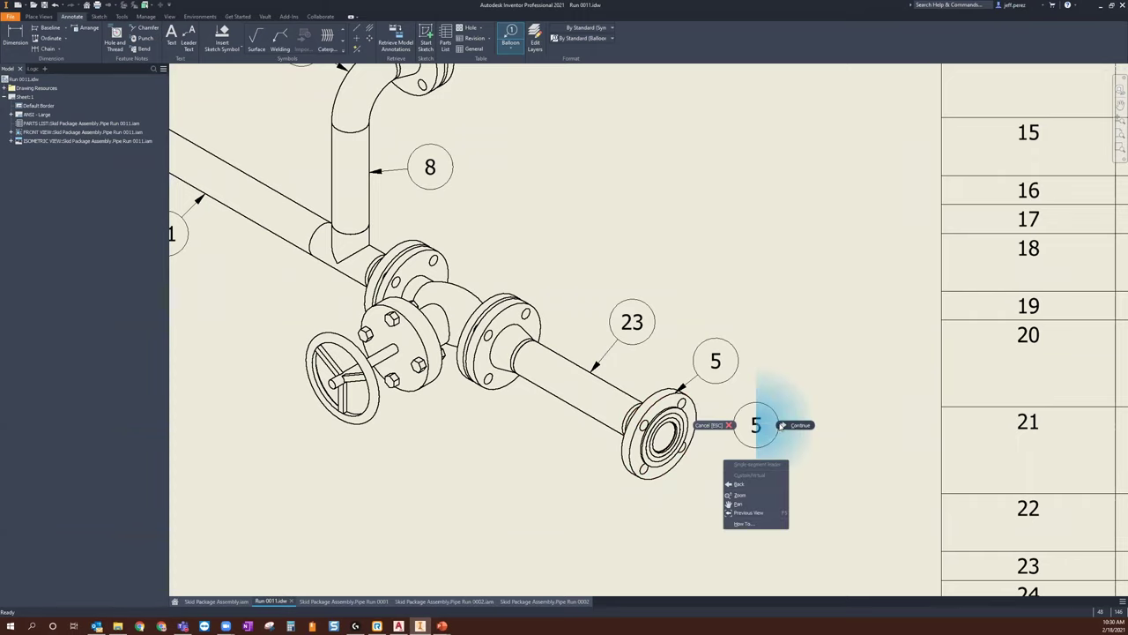
scroll(705, 429, "up", 3)
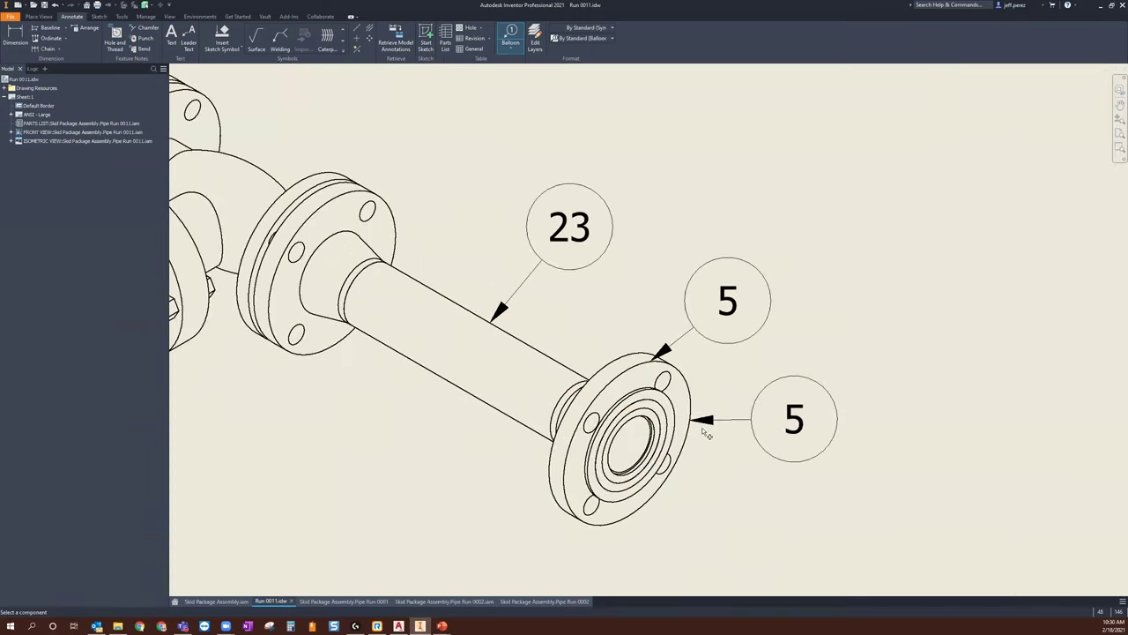
scroll(721, 422, "down", 4)
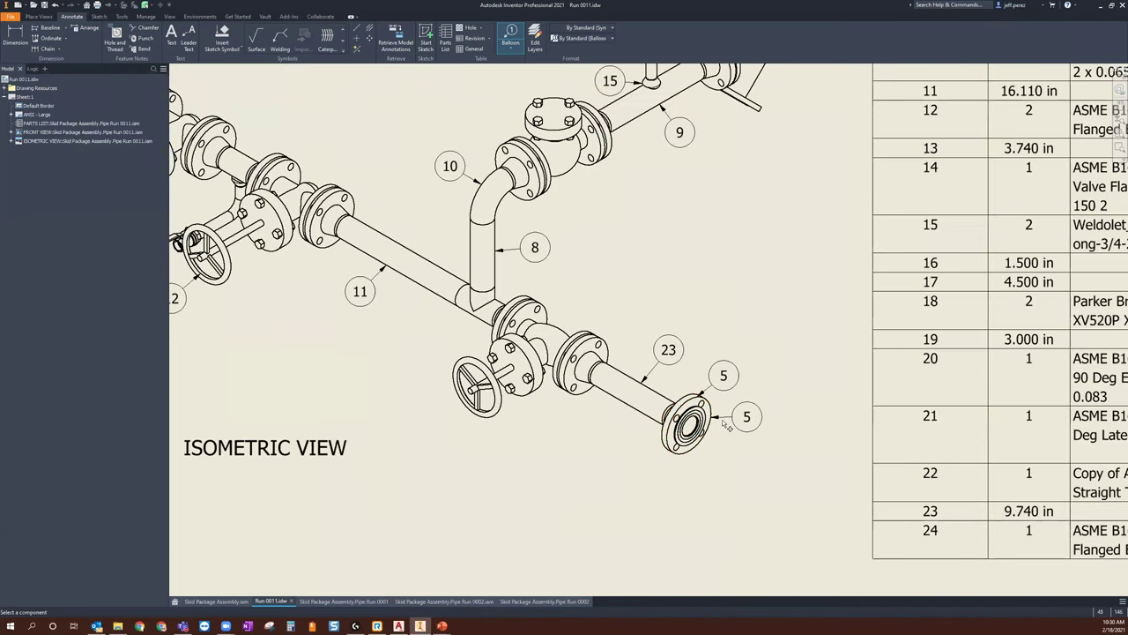
scroll(725, 424, "up", 1)
scroll(728, 423, "down", 3)
scroll(547, 326, "up", 3)
scroll(754, 302, "down", 3)
scroll(749, 300, "up", 3)
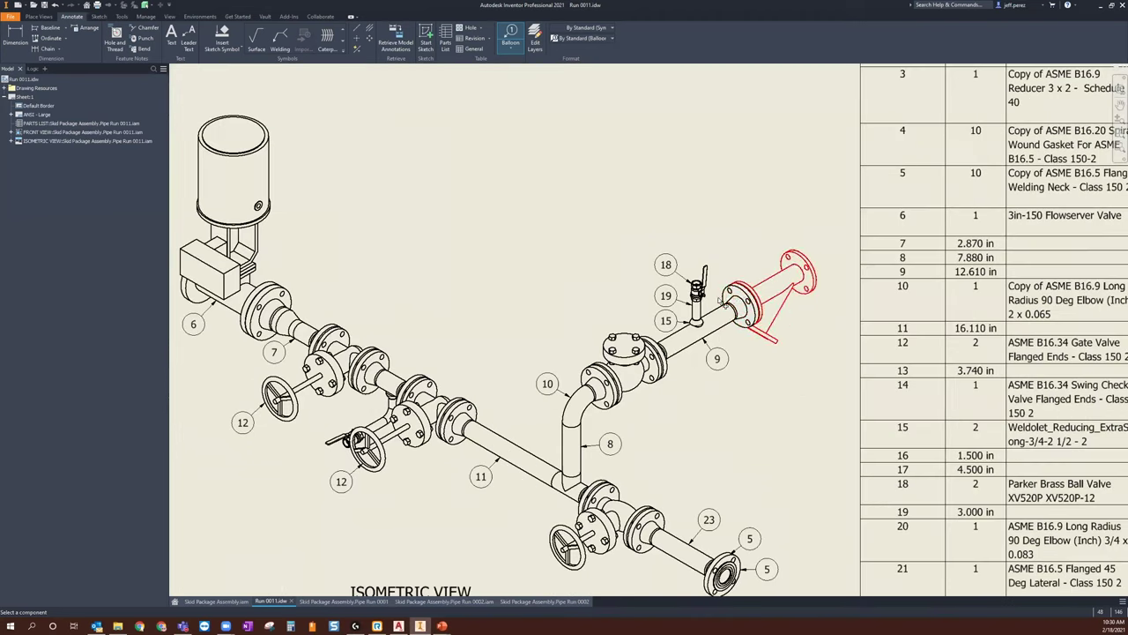
Step: Add a balloon above the welding neck flange that joins the 12.610 in pipe to the flanged 45-degree lateral
left_click(732, 295)
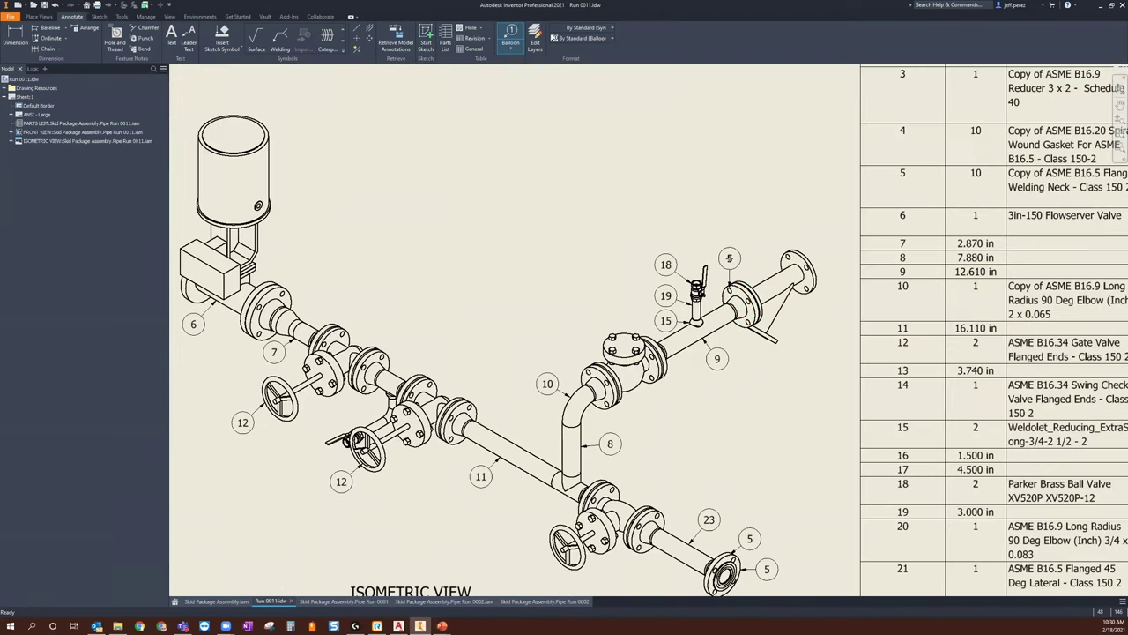
right_click(730, 261)
left_click(750, 220)
middle_click_drag(724, 279, 663, 328)
scroll(663, 329, "down", 4)
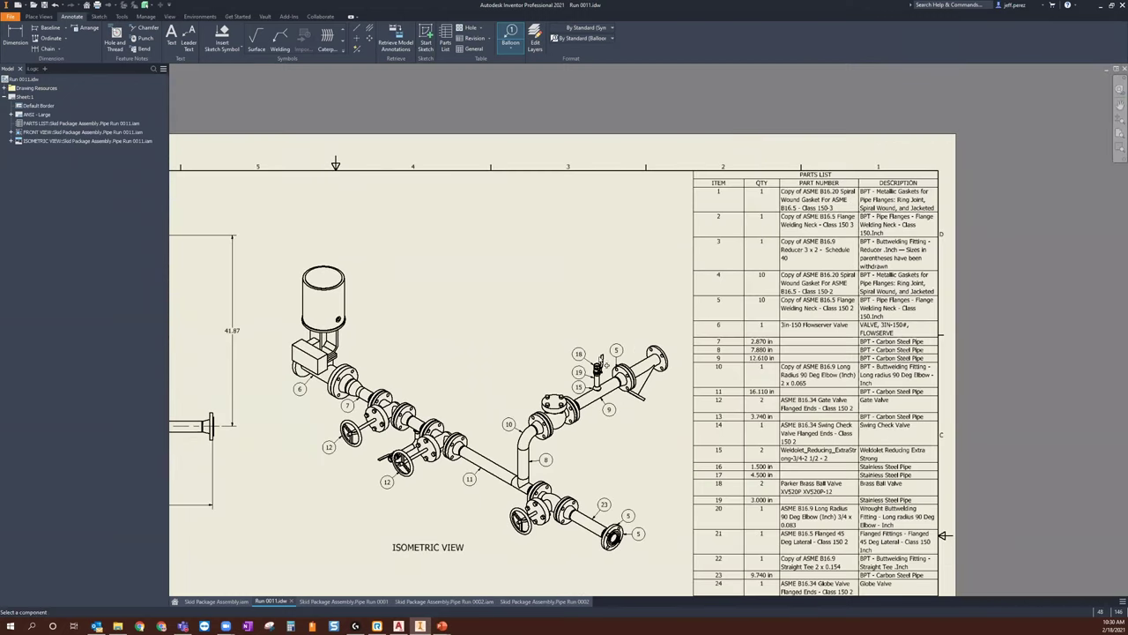
Step: Add a balloon to the flanged 45-degree lateral, placed above its far end flange
scroll(624, 363, "up", 4)
scroll(817, 260, "down", 2)
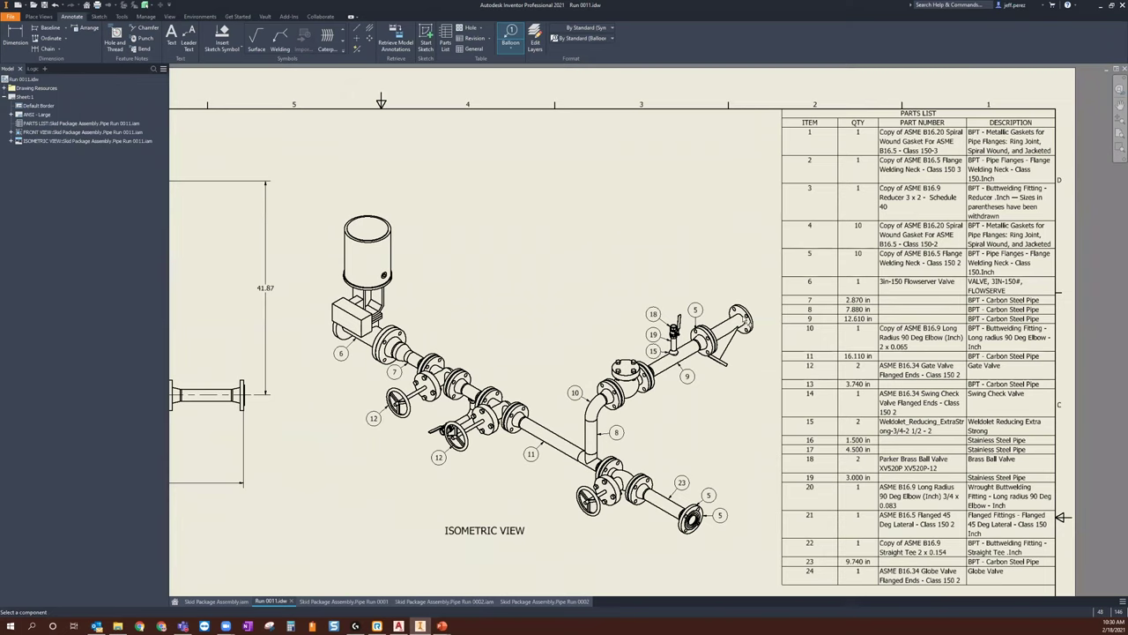
scroll(742, 319, "up", 3)
left_click(738, 303)
right_click(738, 258)
left_click(730, 304)
scroll(720, 351, "down", 3)
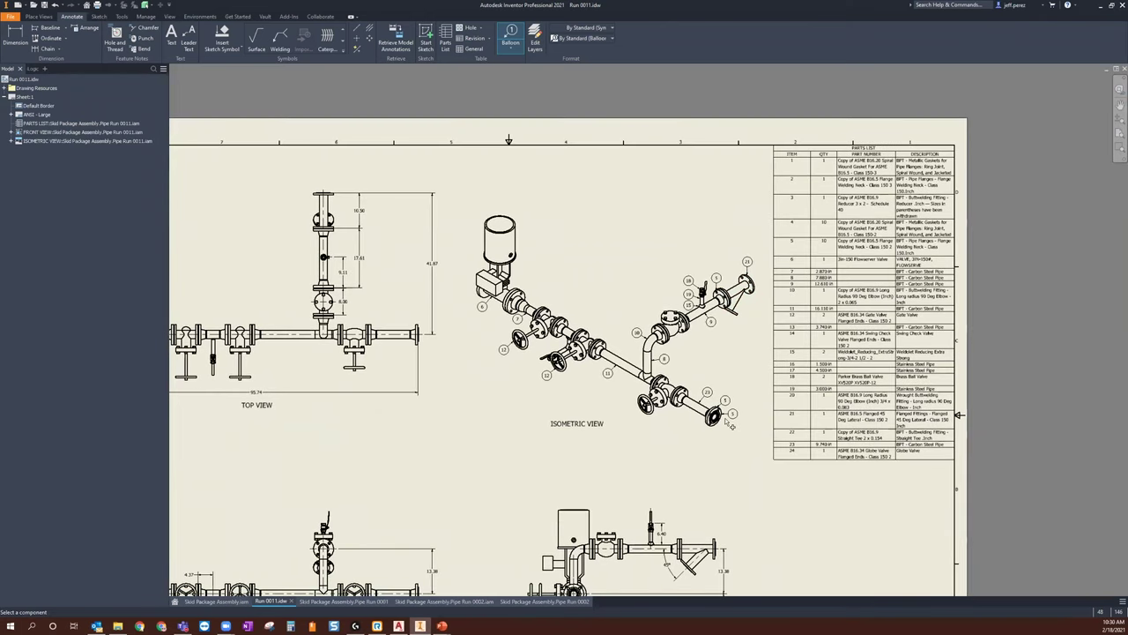
Step: Delete the upper of the two duplicate item 5 balloons at the open end flange of the main run
scroll(728, 428, "up", 5)
key("Escape")
left_click(723, 368)
key("Delete")
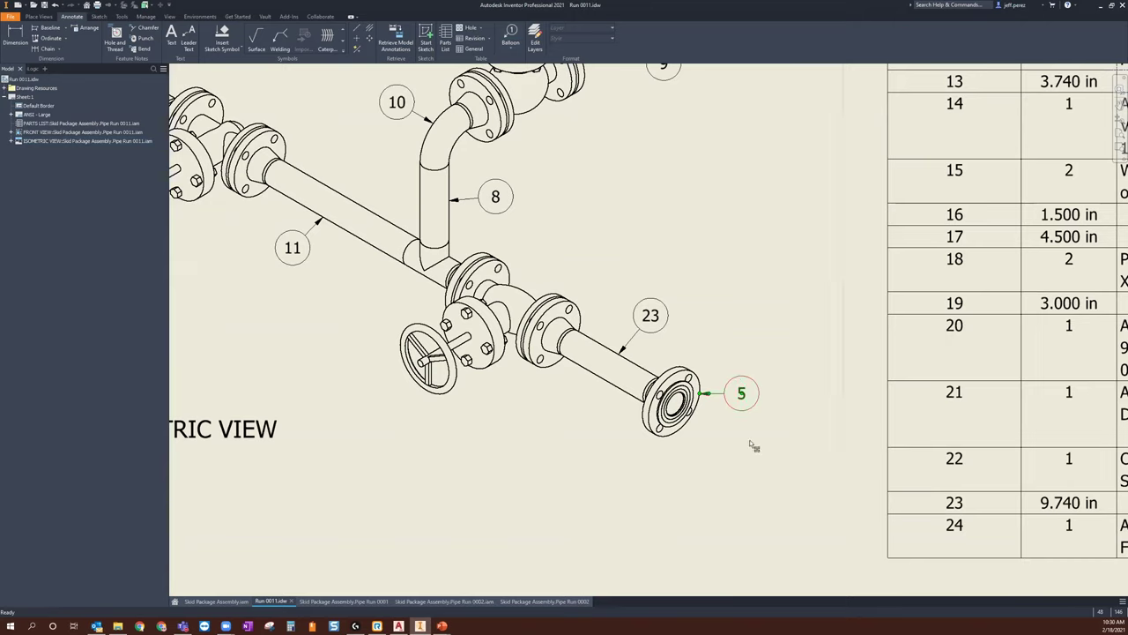
Step: Attach item 4, the Class 150-2 spiral wound gasket, from the parts list to the end flange's balloon, beside item 5
right_click(749, 388)
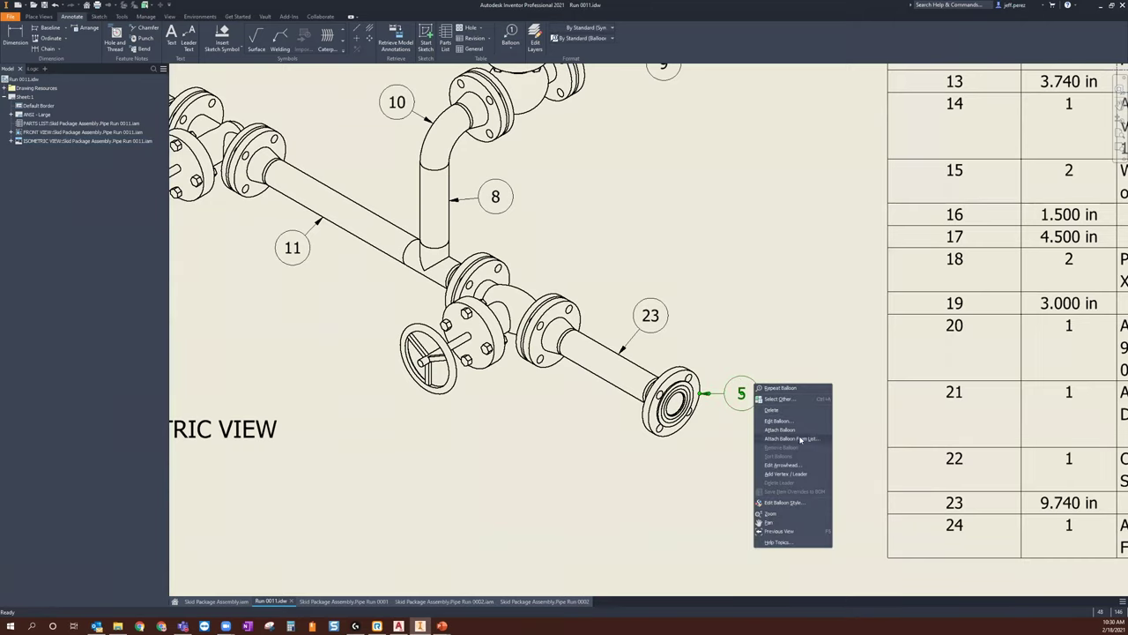
left_click(801, 439)
scroll(393, 188, "down", 2)
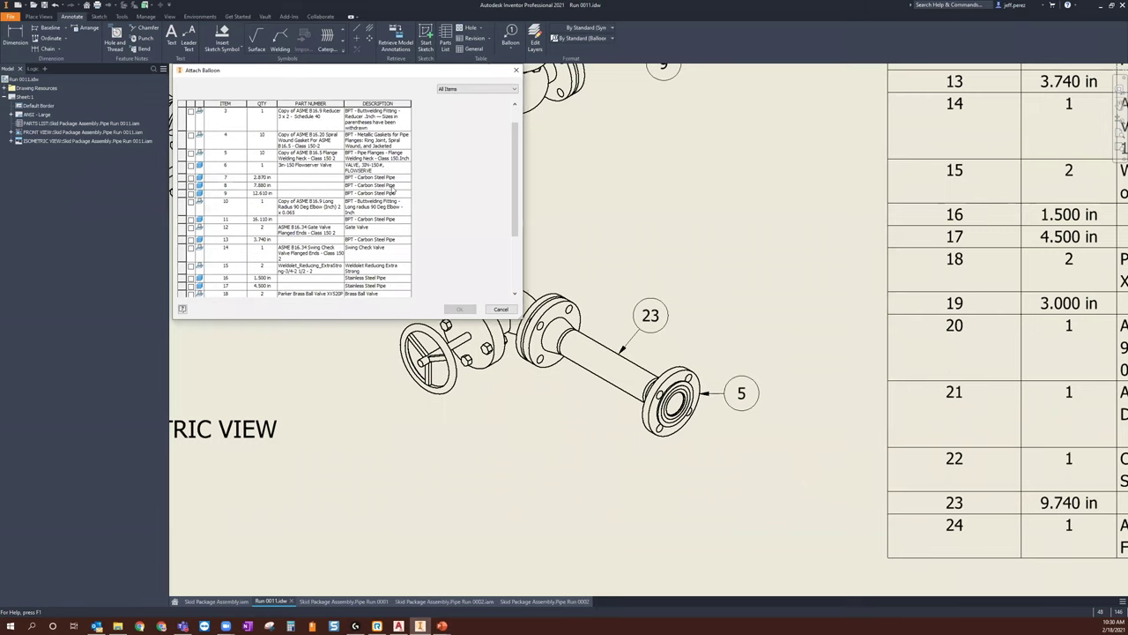
scroll(331, 235, "down", 4)
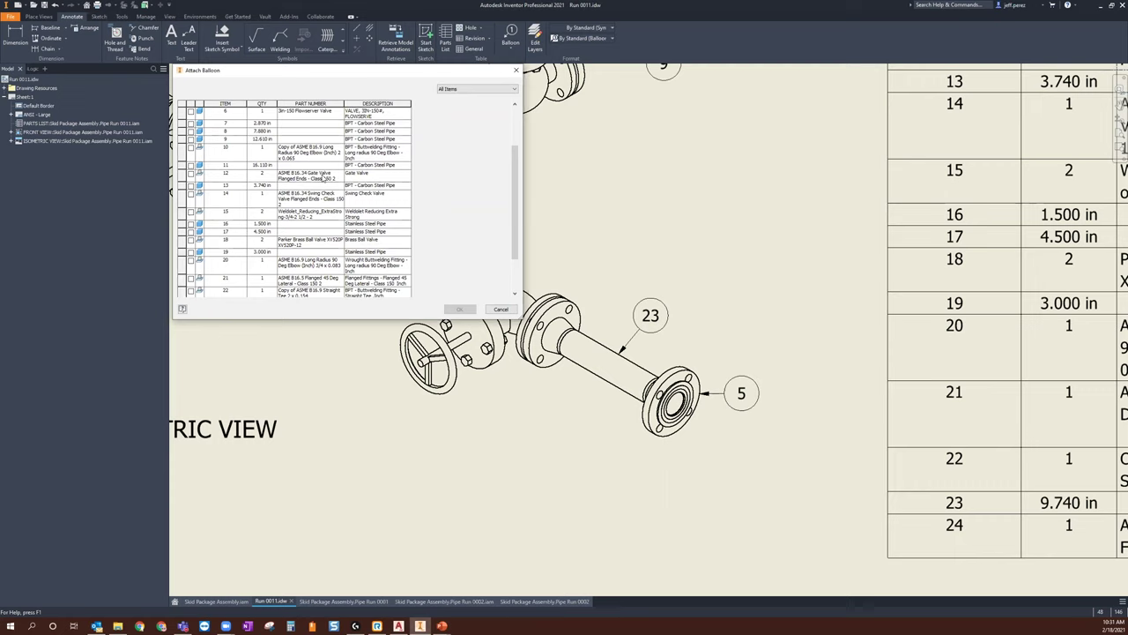
scroll(321, 202, "down", 3)
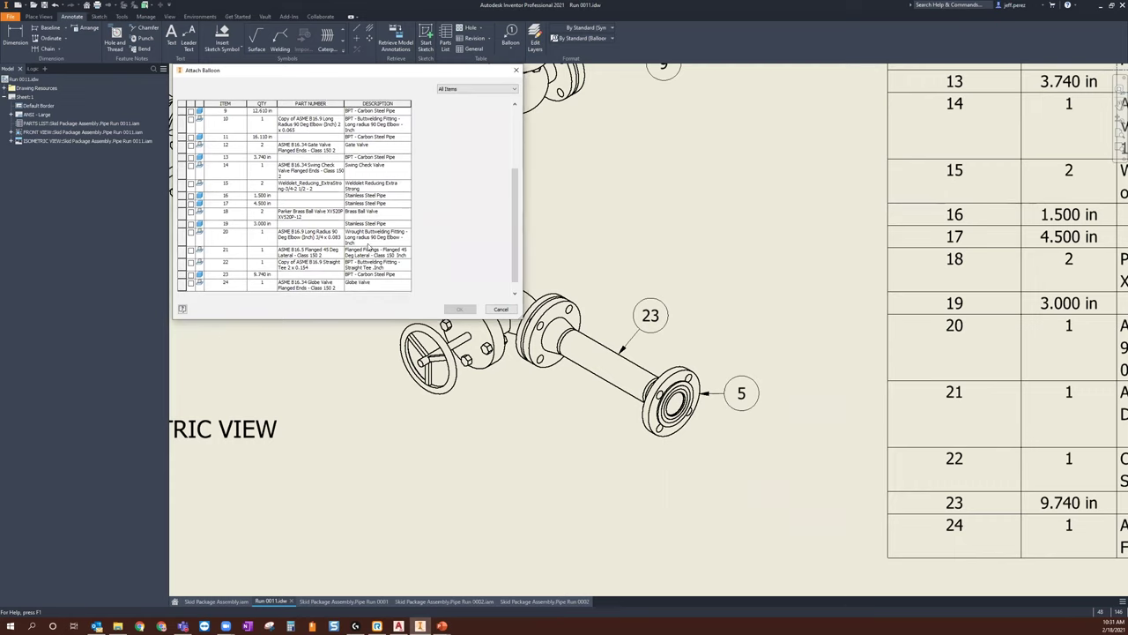
scroll(372, 189, "up", 4)
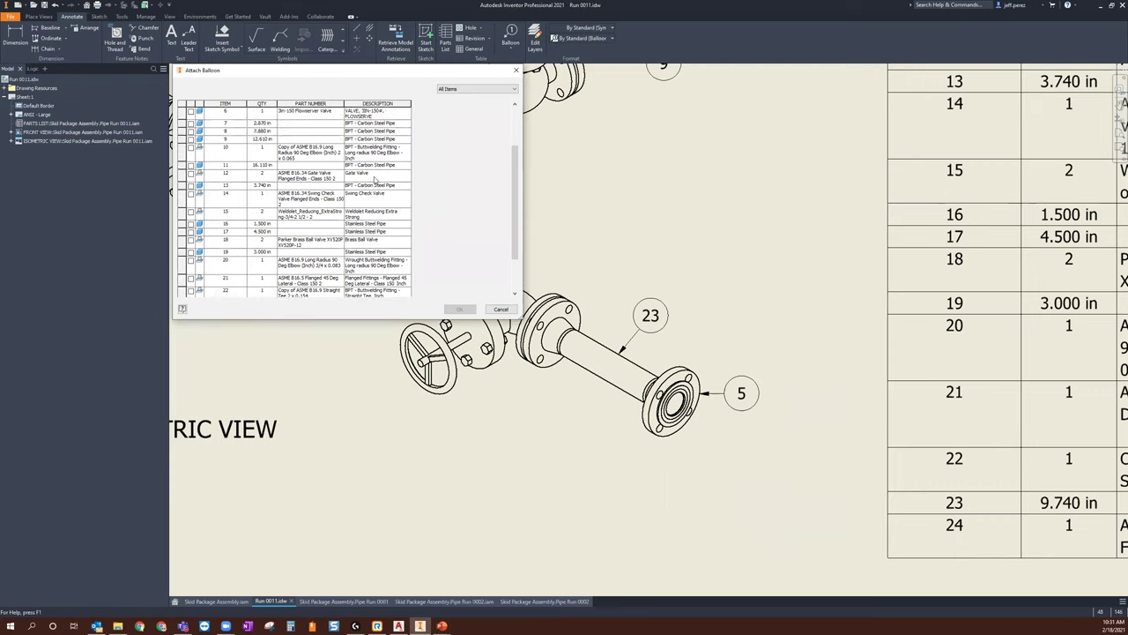
scroll(378, 152, "up", 2)
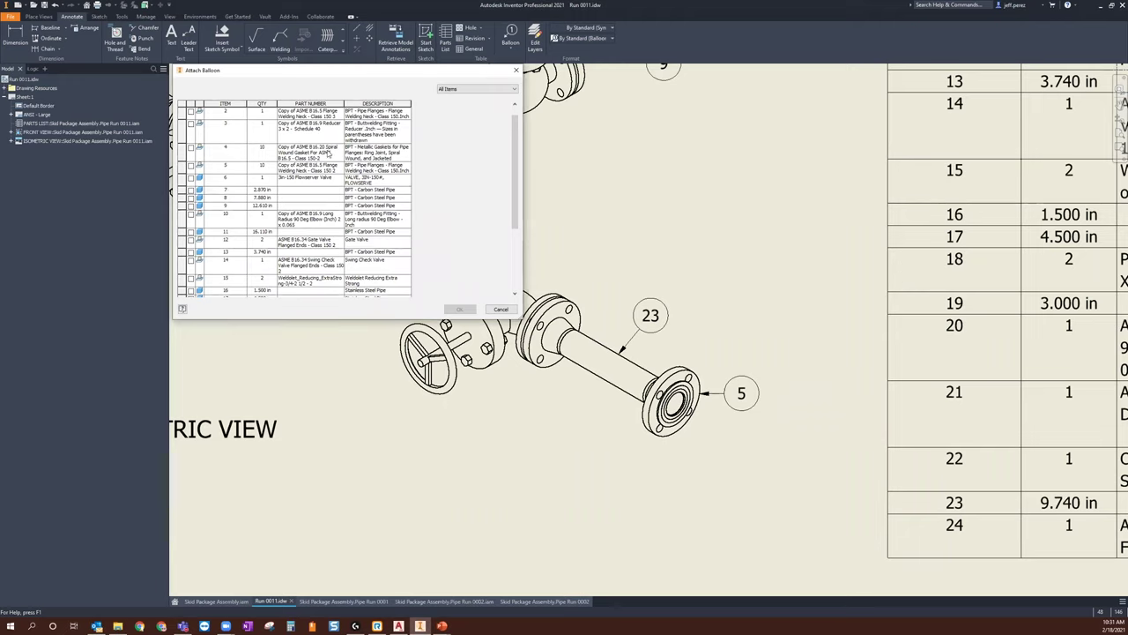
left_click(190, 148)
left_click(460, 308)
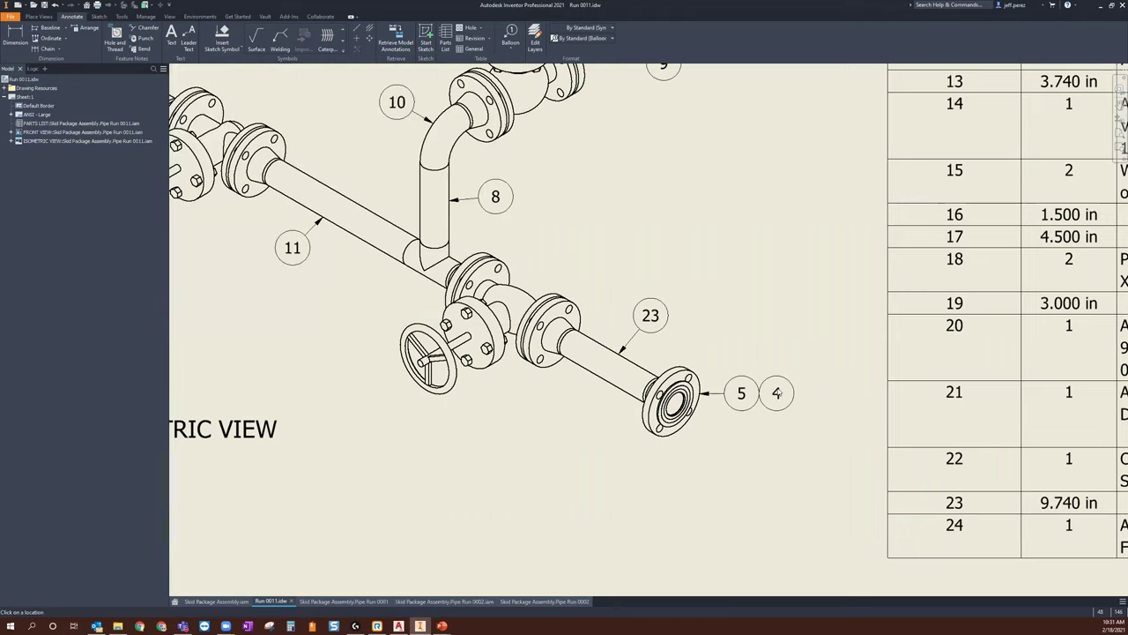
scroll(752, 352, "up", 3)
middle_click_drag(653, 412, 701, 463)
scroll(748, 445, "up", 3)
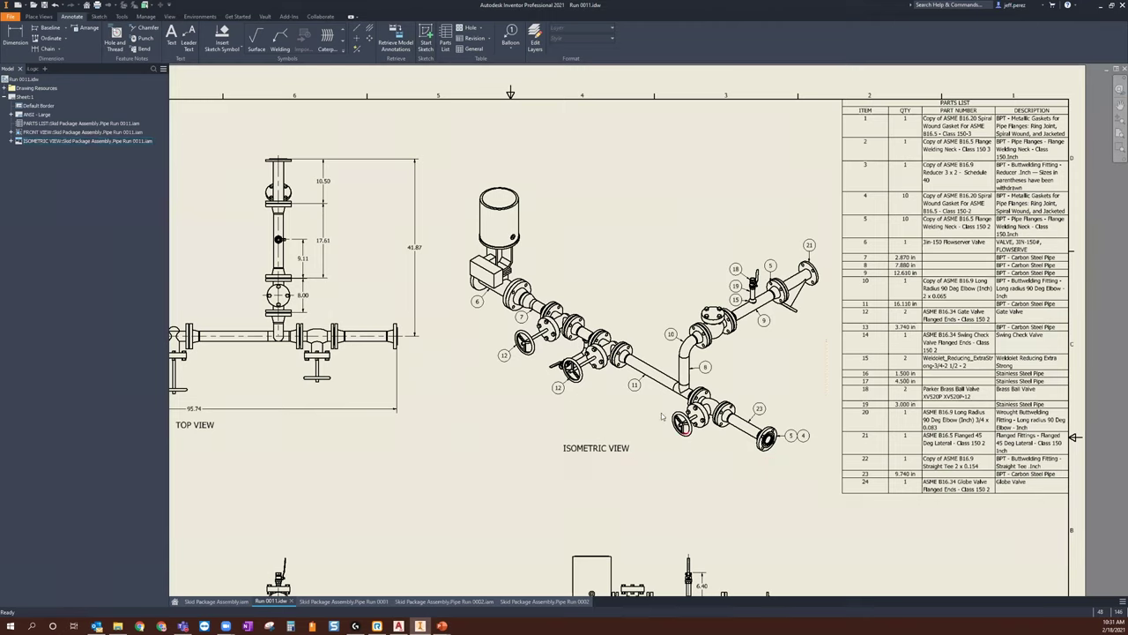
Step: Add the leader text "TO ISO 112" to the open end flange of the main run, below its balloons
left_click(188, 40)
scroll(765, 454, "up", 3)
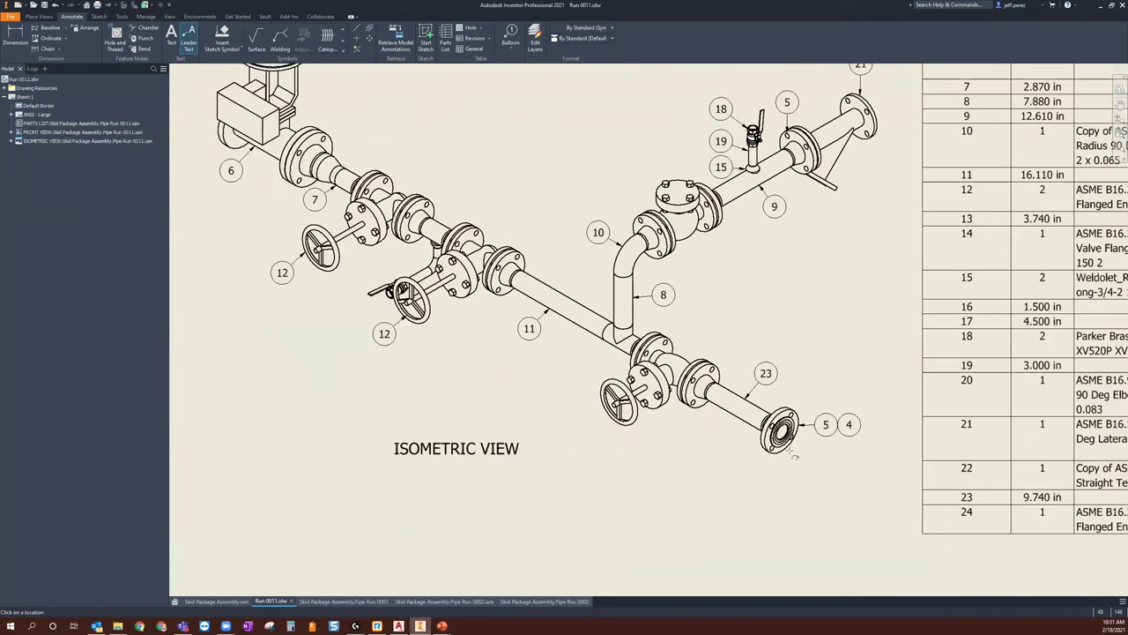
left_click(815, 465)
right_click(824, 467)
left_click(837, 476)
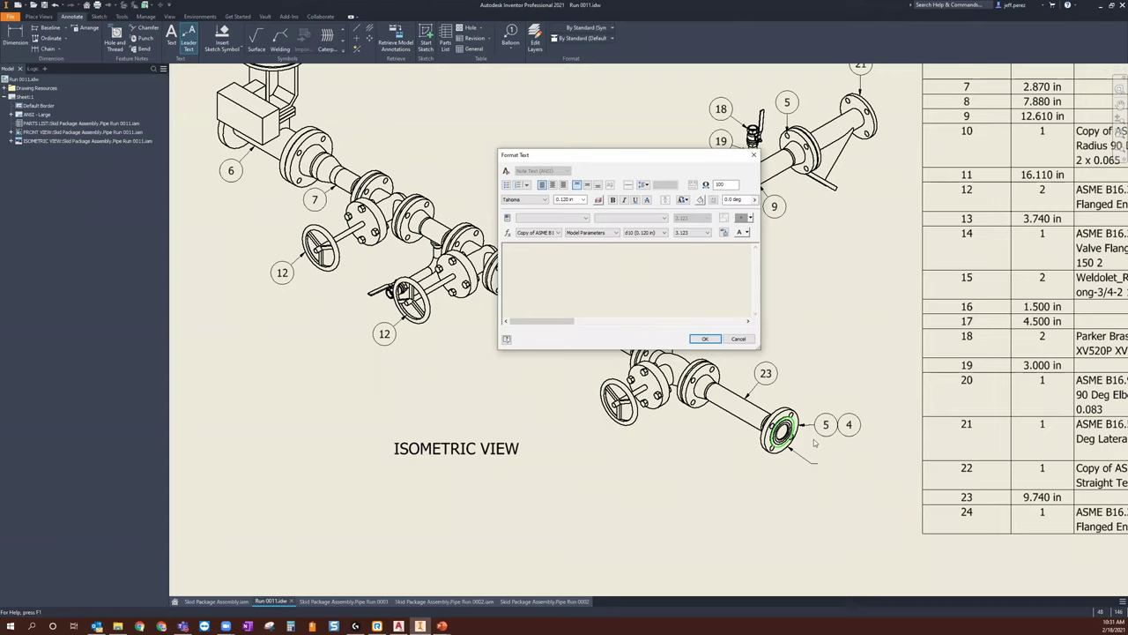
type("ISO 112")
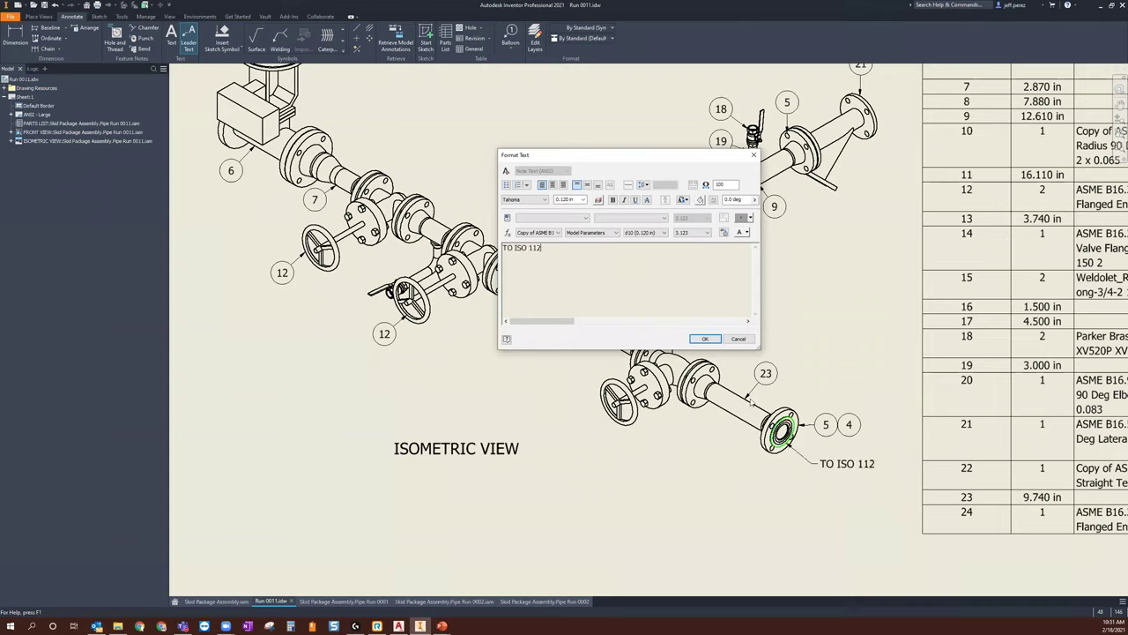
left_click(704, 338)
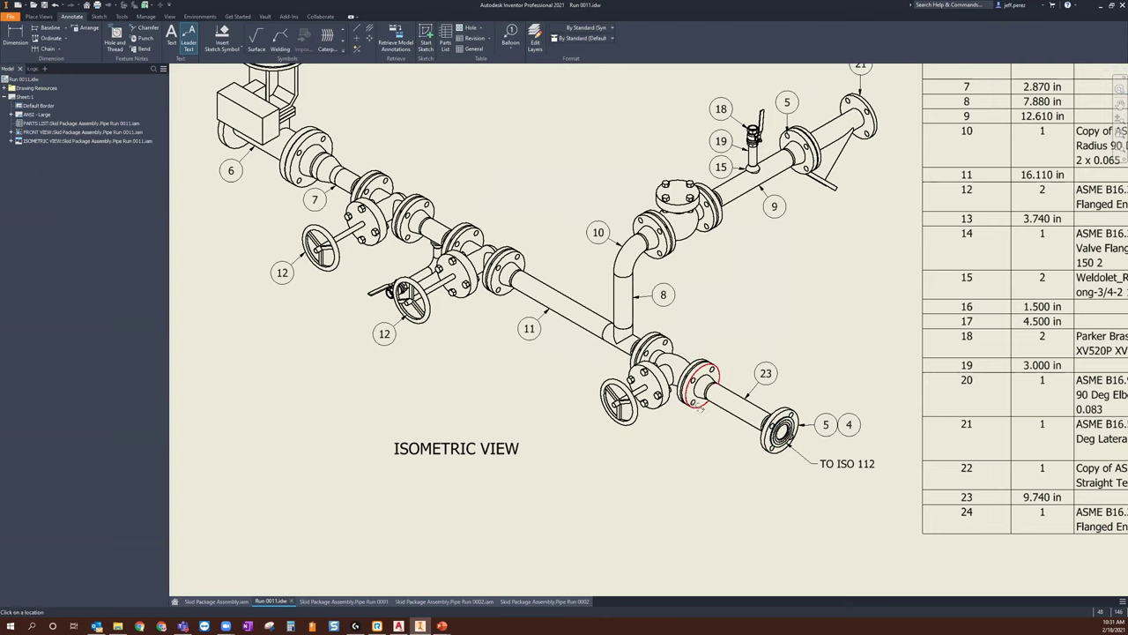
Step: Add the leader text "FROM ISO 111" to the inlet end of the Flowserve valve in the isometric view
scroll(693, 403, "down", 2)
scroll(342, 186, "up", 3)
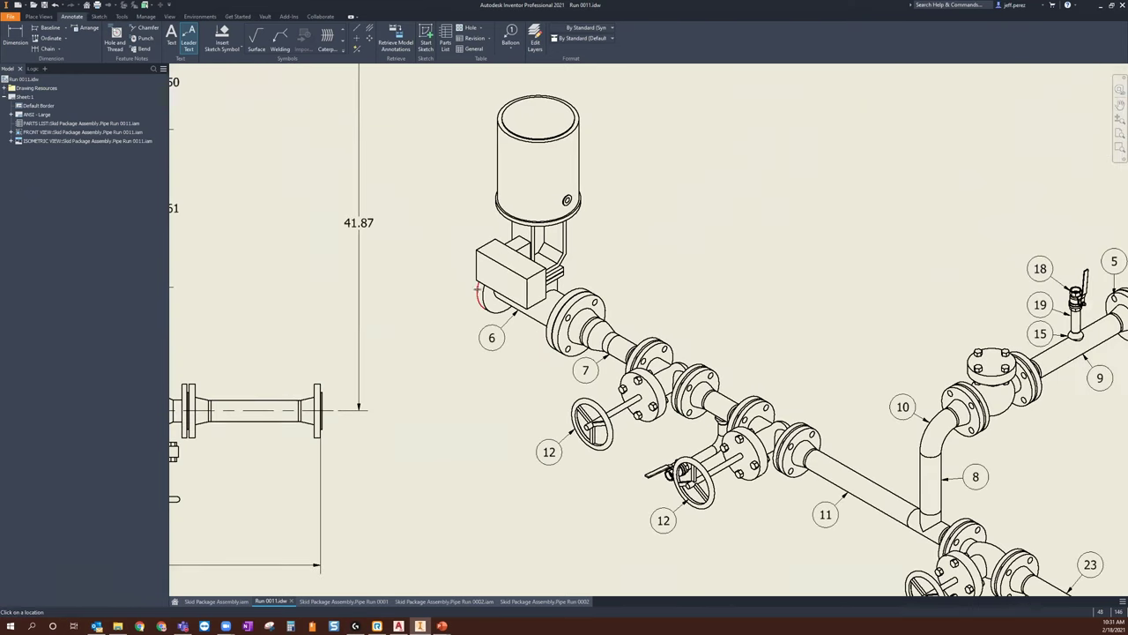
right_click(453, 266)
left_click(480, 273)
type("FROM ISO 111")
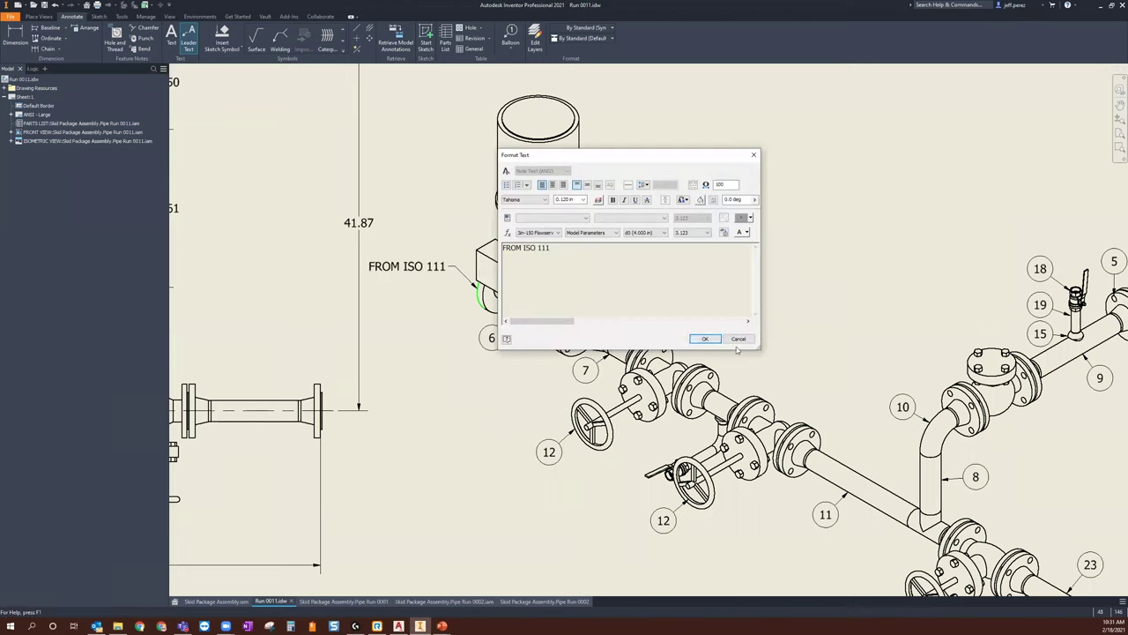
left_click(709, 341)
Step: Add the leader text "DRAIN VALVE" to the small ball valve behind the second gate valve's handwheel
middle_click_drag(512, 370, 413, 256)
scroll(379, 326, "up", 3)
middle_click_drag(379, 326, 670, 322)
scroll(372, 332, "down", 4)
scroll(721, 351, "up", 5)
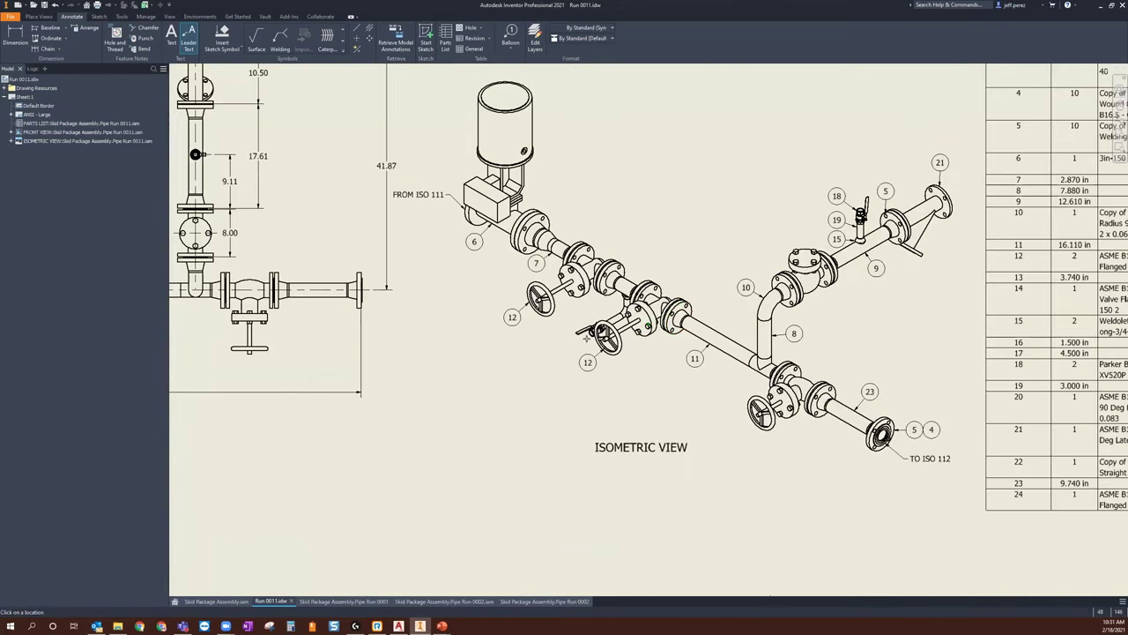
scroll(587, 337, "up", 2)
left_click(605, 323)
right_click(581, 351)
left_click(581, 347)
type("DRAIN VALVE")
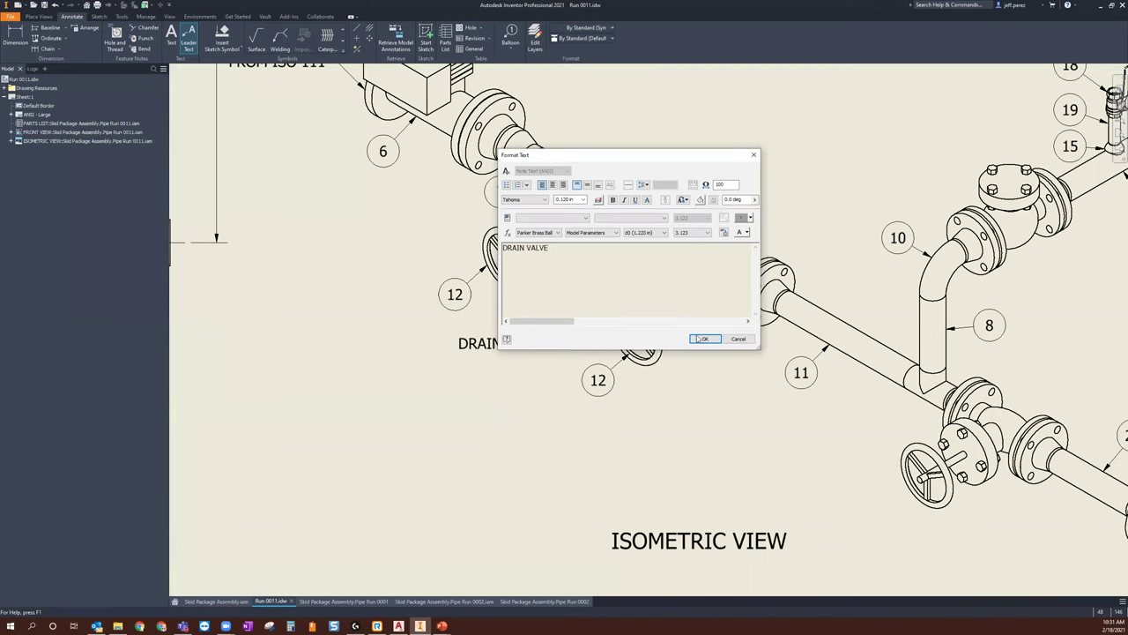
left_click(702, 340)
Step: Add the leader text "VENT VALVE" above the ball valve on the 12.610 in pipe branch
scroll(656, 424, "down", 4)
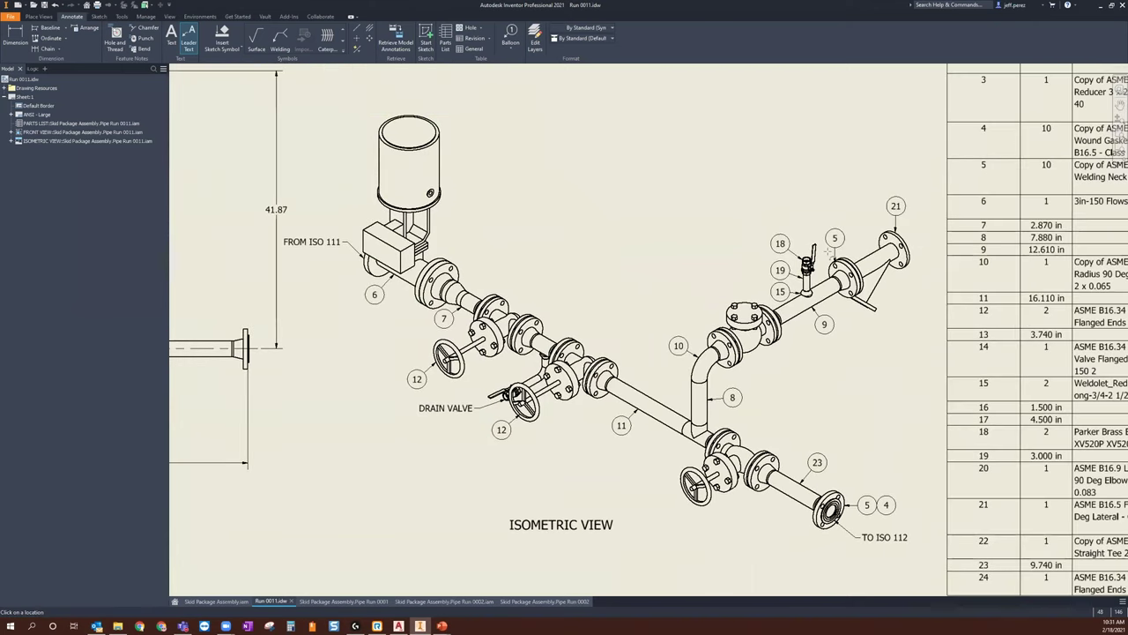
scroll(829, 250, "up", 3)
left_click(806, 258)
right_click(760, 183)
left_click(788, 185)
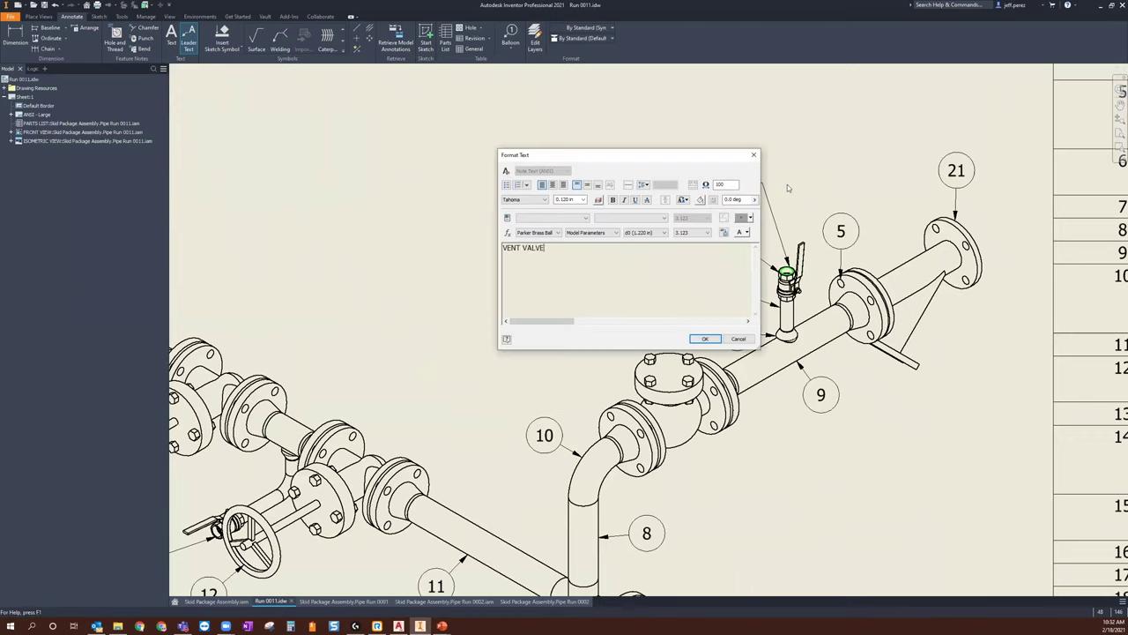
type("VENT VALVE")
left_click(705, 339)
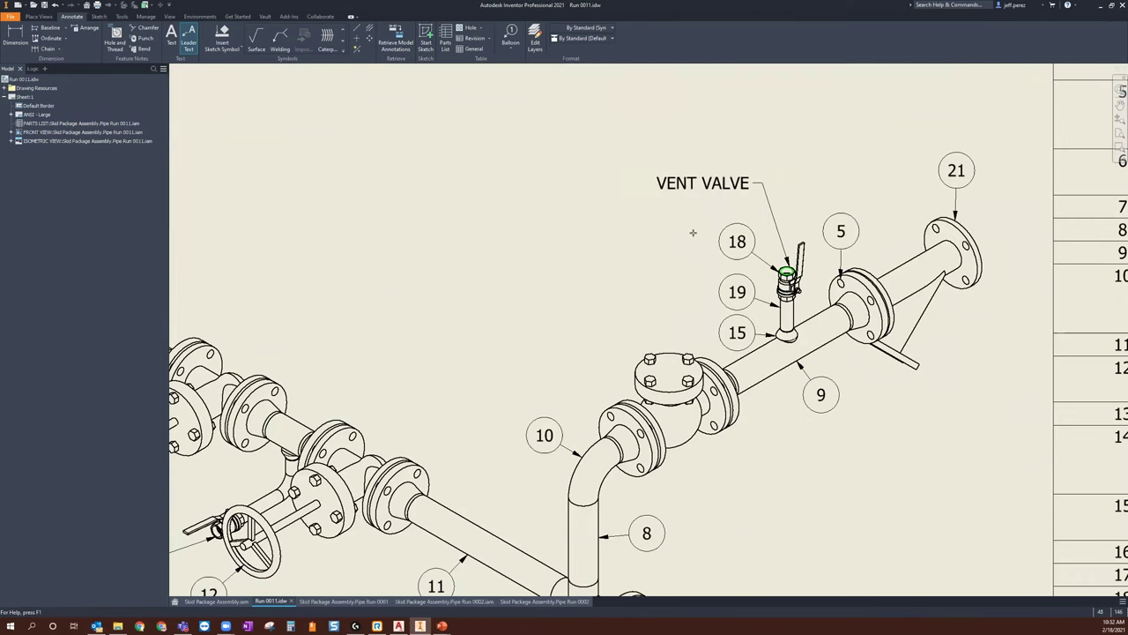
Step: Review the annotated isometric view against the parts list and the surrounding views on the sheet
scroll(692, 232, "down", 5)
mouse_move(666, 287)
middle_mouse_down()
mouse_move(687, 312)
mouse_move(717, 297)
mouse_move(715, 277)
middle_mouse_up()
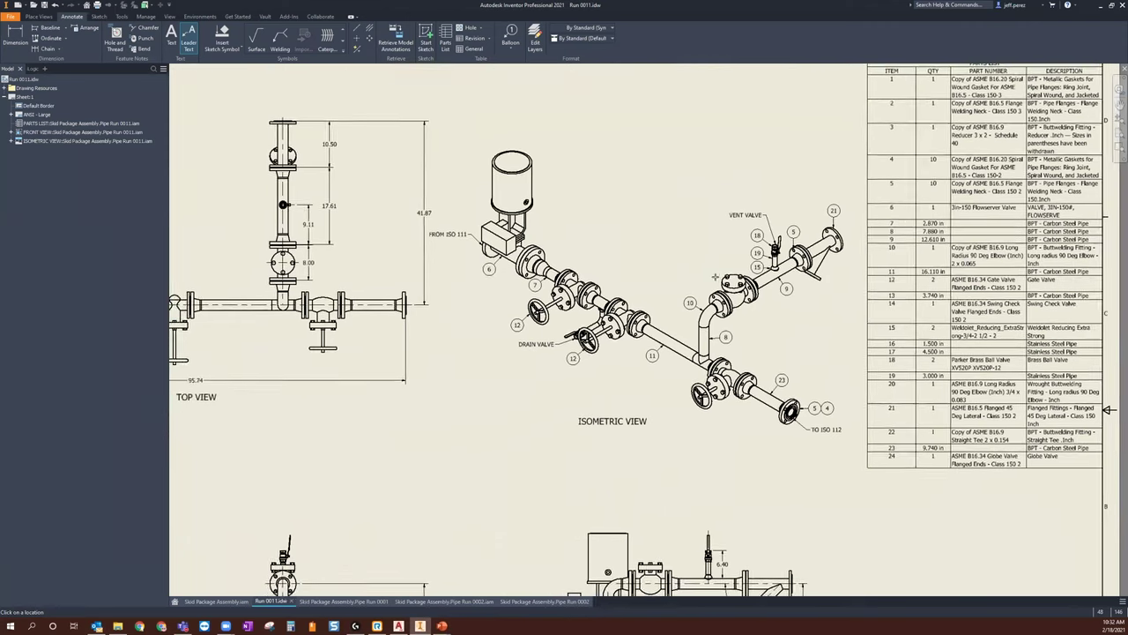
key("Home")
scroll(874, 250, "up", 5)
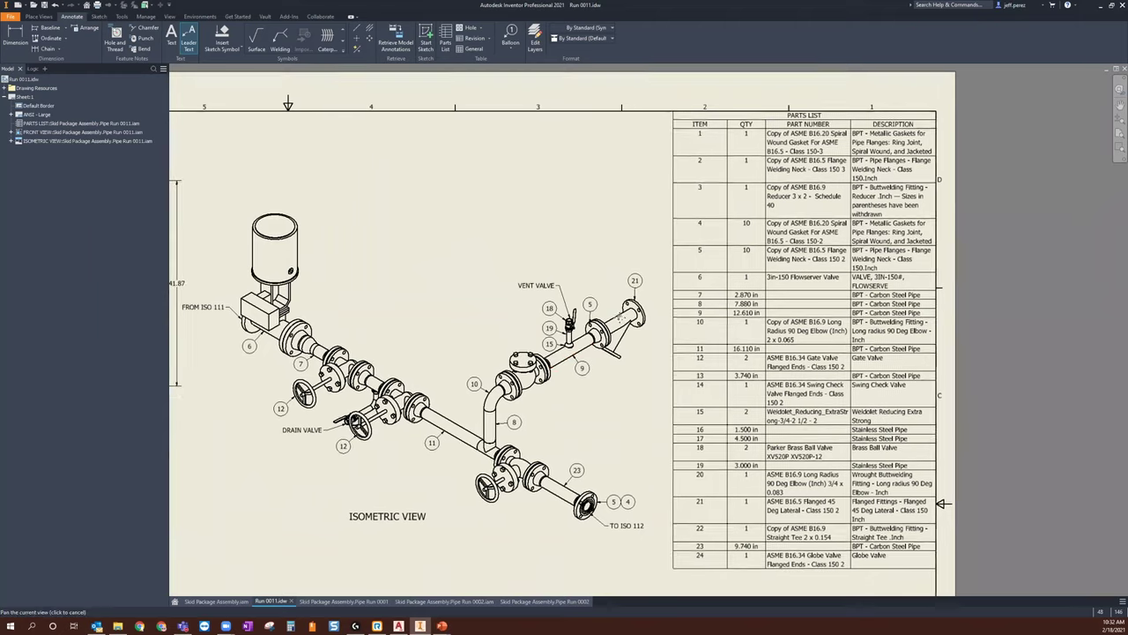
scroll(942, 503, "down", 3)
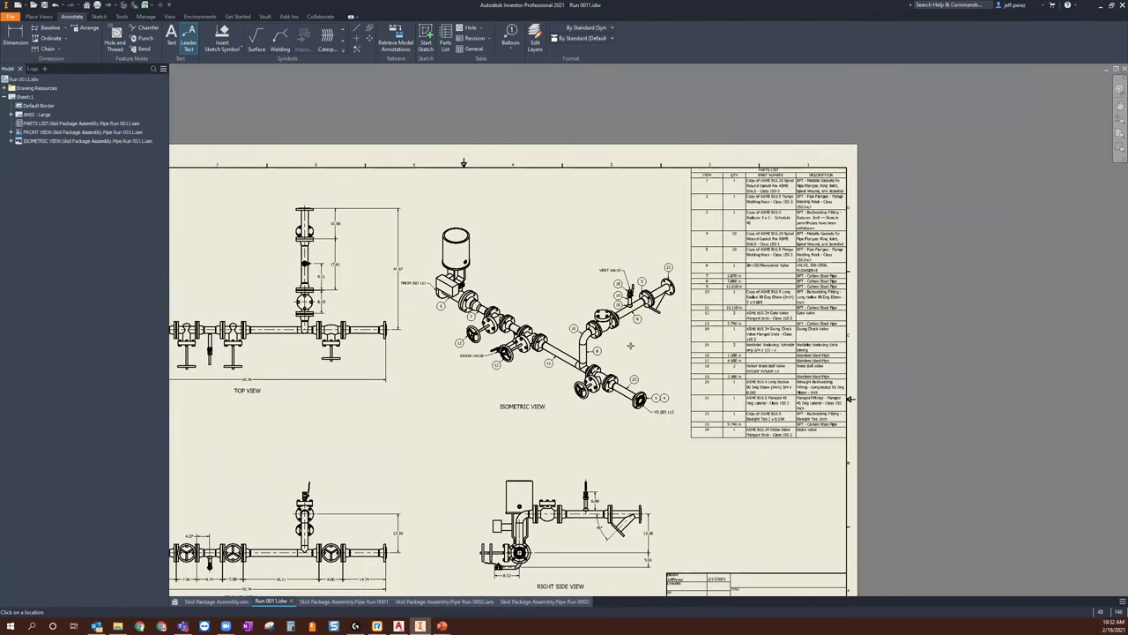
scroll(517, 358, "up", 4)
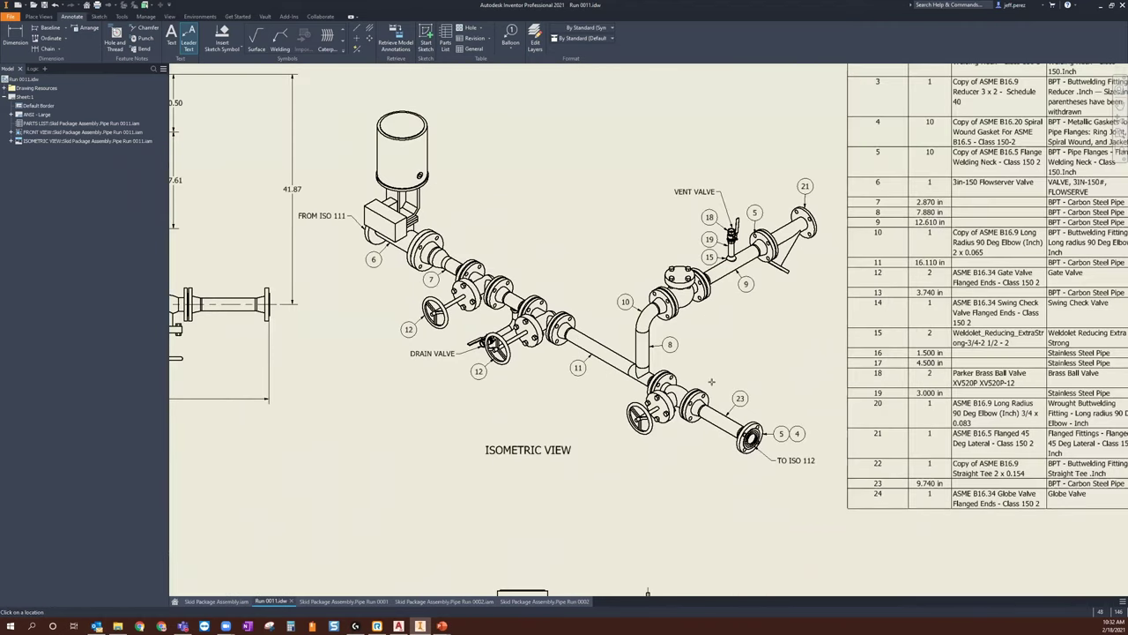
scroll(483, 417, "down", 5)
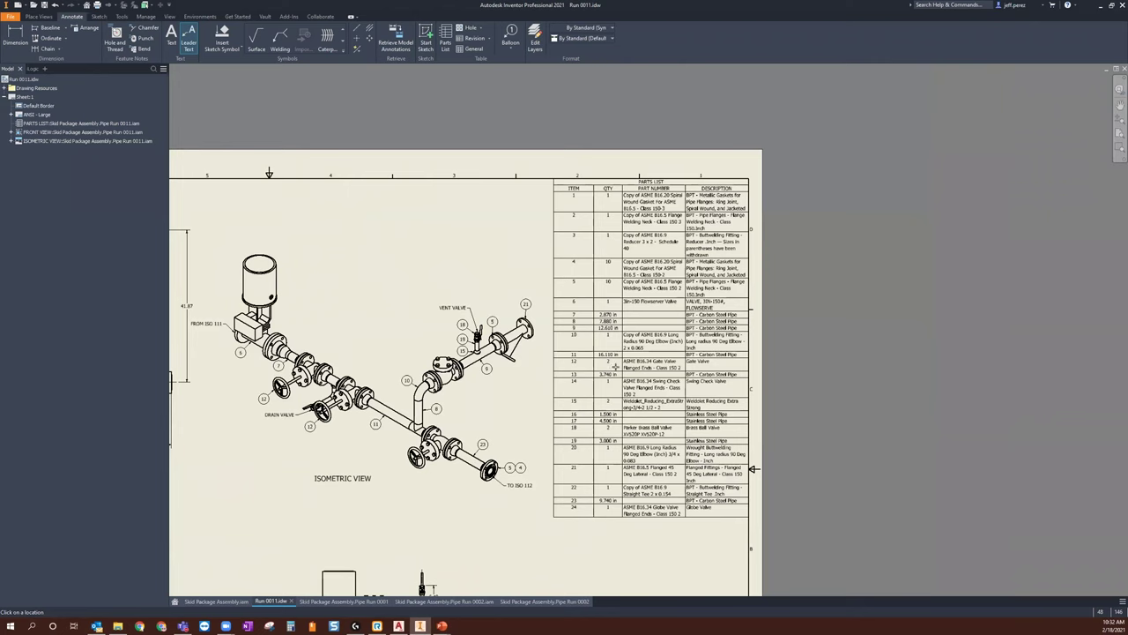
middle_click_drag(614, 364, 688, 379)
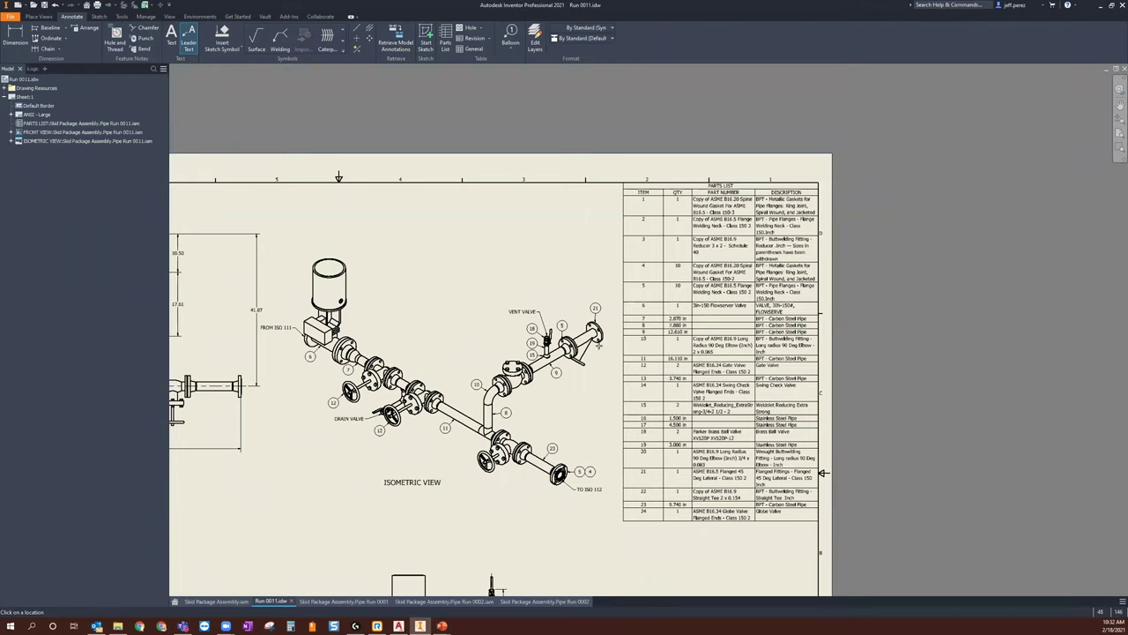
scroll(599, 344, "up", 2)
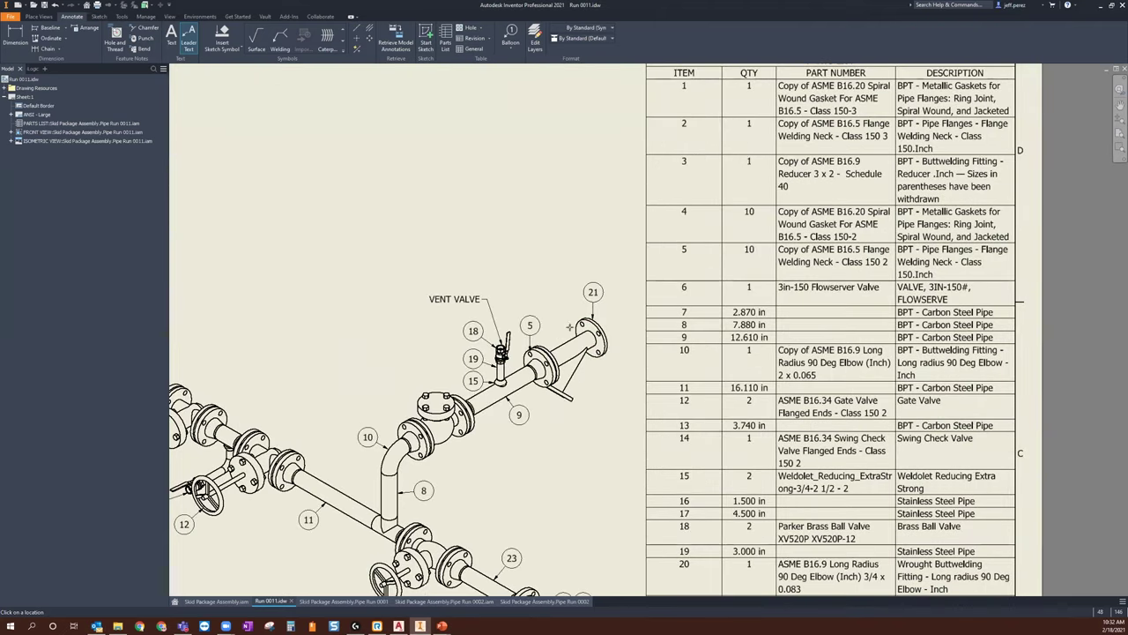
scroll(602, 290, "up", 2)
scroll(603, 287, "down", 4)
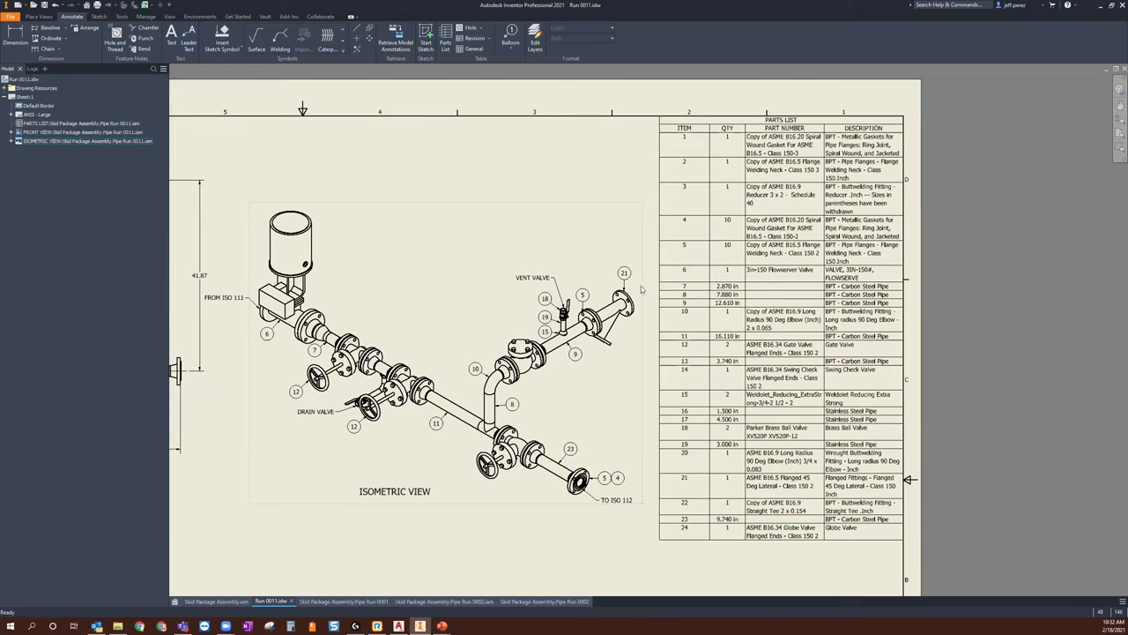
Step: Attach item 24, the ASME B16.34 Globe Valve, from the parts list to balloon 21, stacked above it in the isometric view
scroll(638, 291, "up", 2)
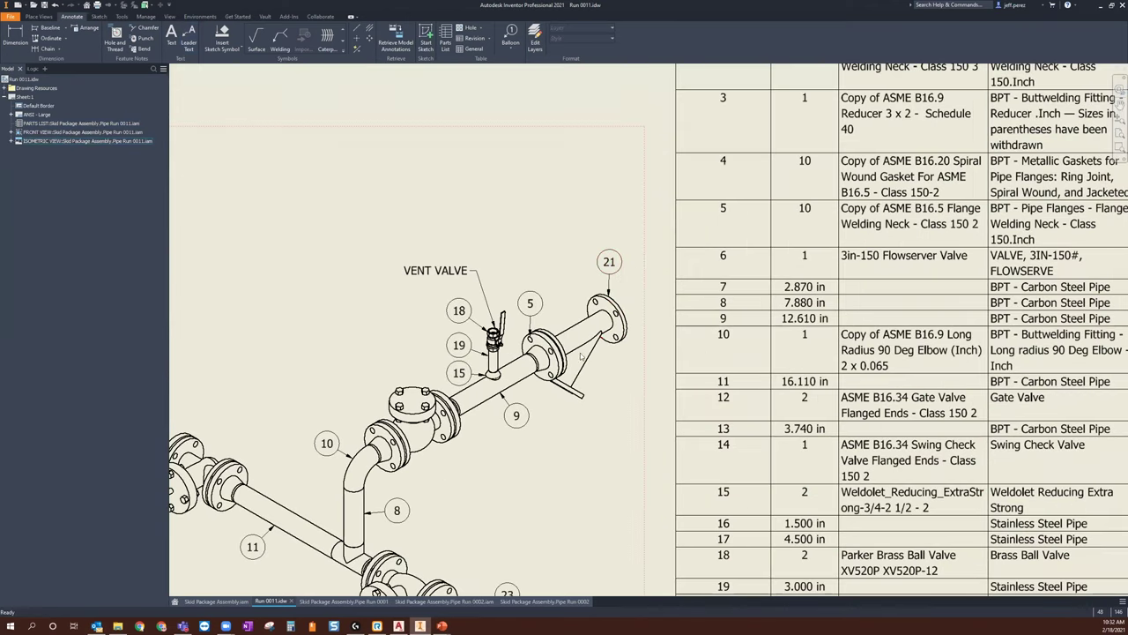
left_click(609, 267)
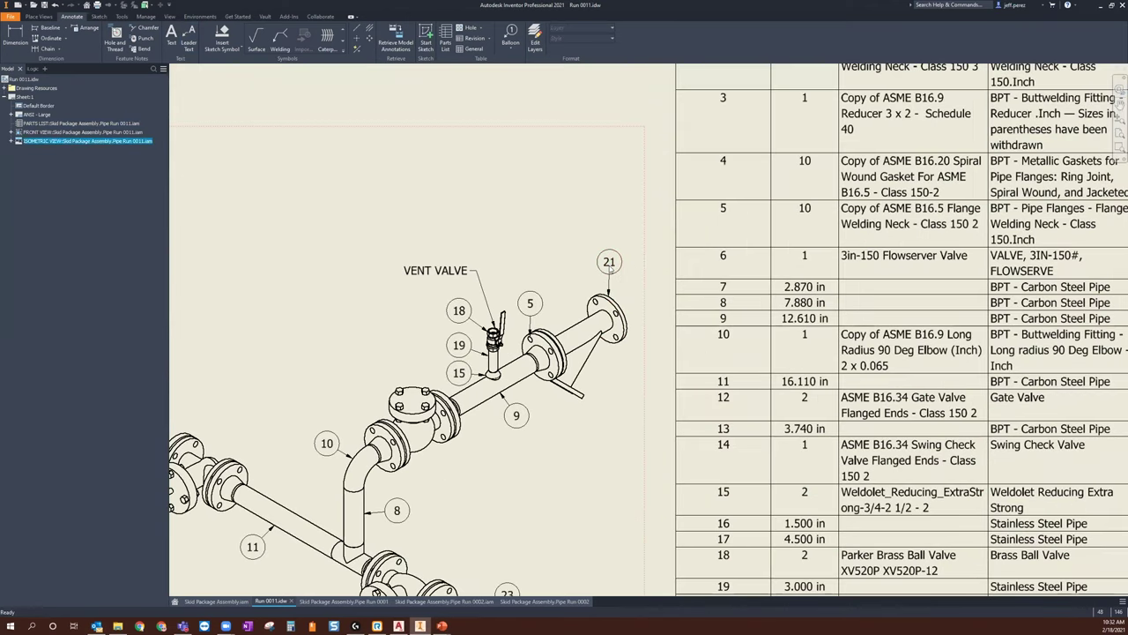
left_click(617, 263)
right_click(617, 264)
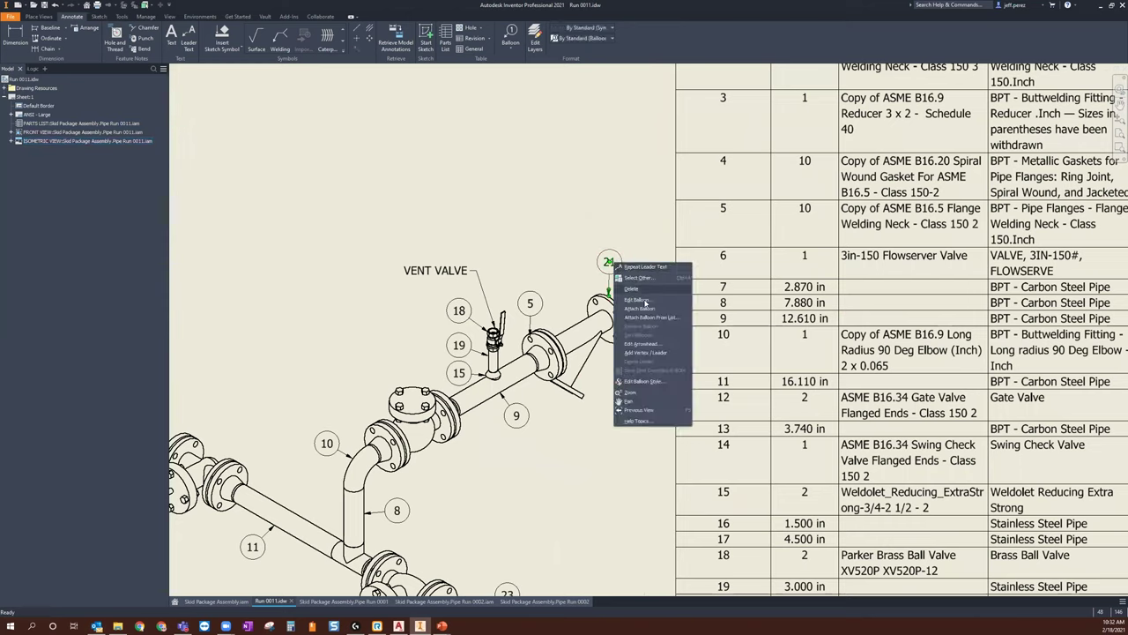
left_click(648, 321)
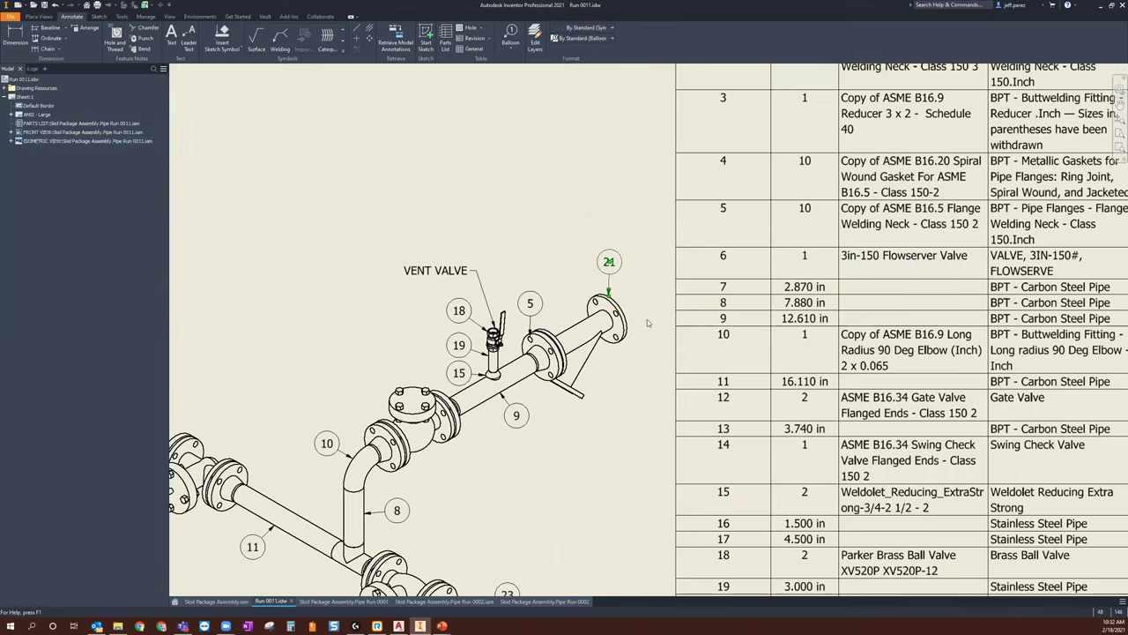
scroll(522, 216, "down", 5)
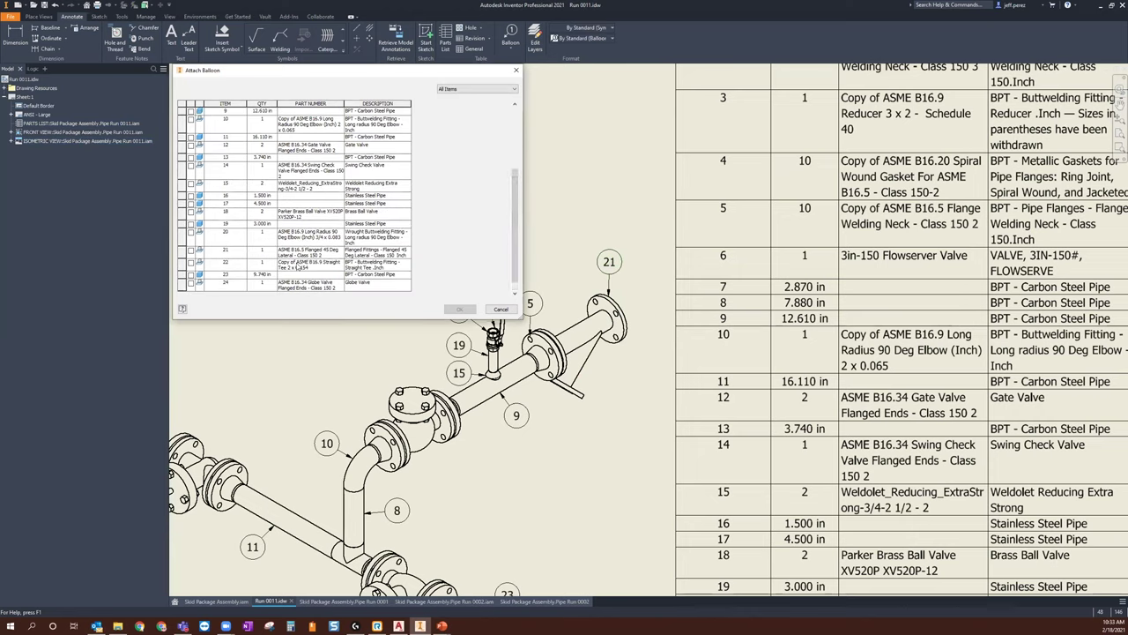
left_click(191, 284)
left_click(459, 309)
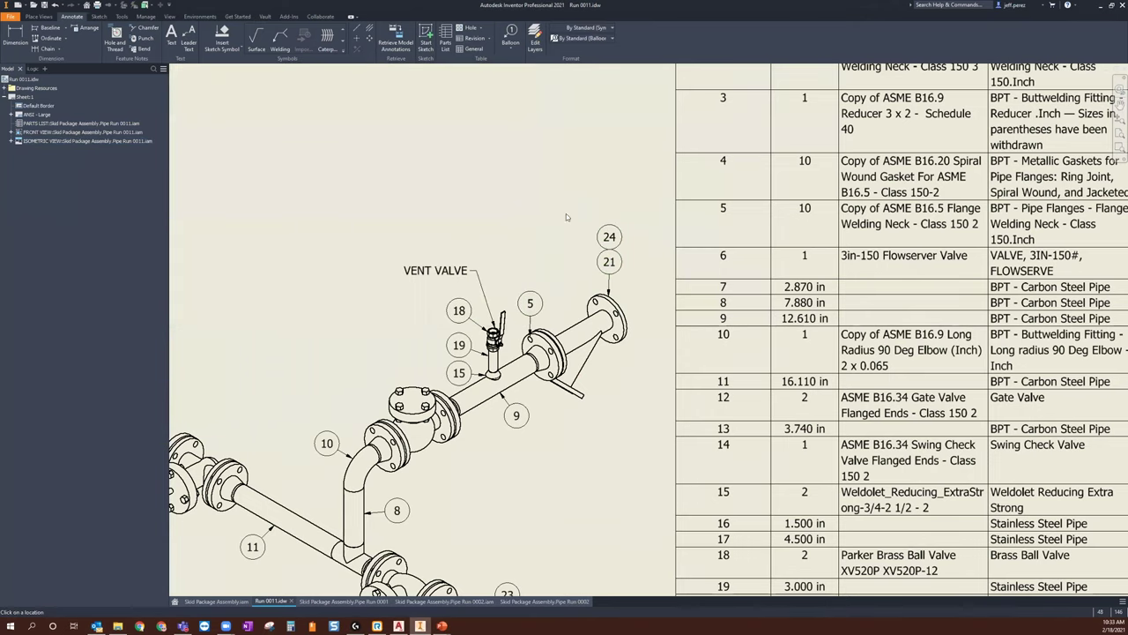
Step: Examine the ballooned isometric view and the dimensioned top view within the overall sheet layout
scroll(557, 326, "down", 2)
middle_click_drag(613, 354, 687, 331)
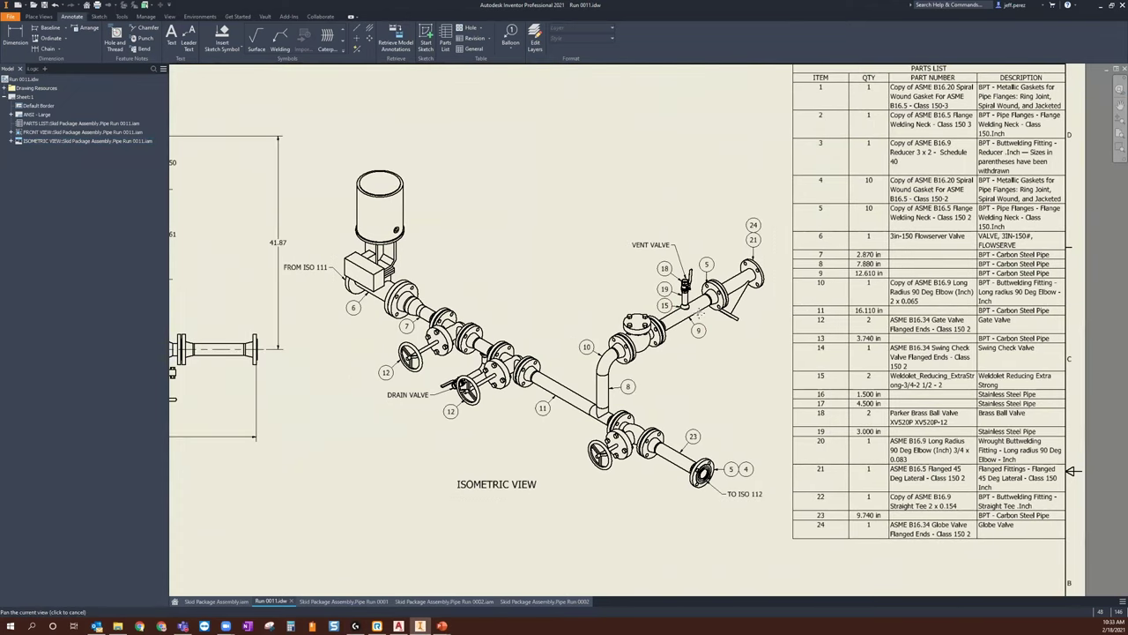
middle_click_drag(698, 317, 766, 294)
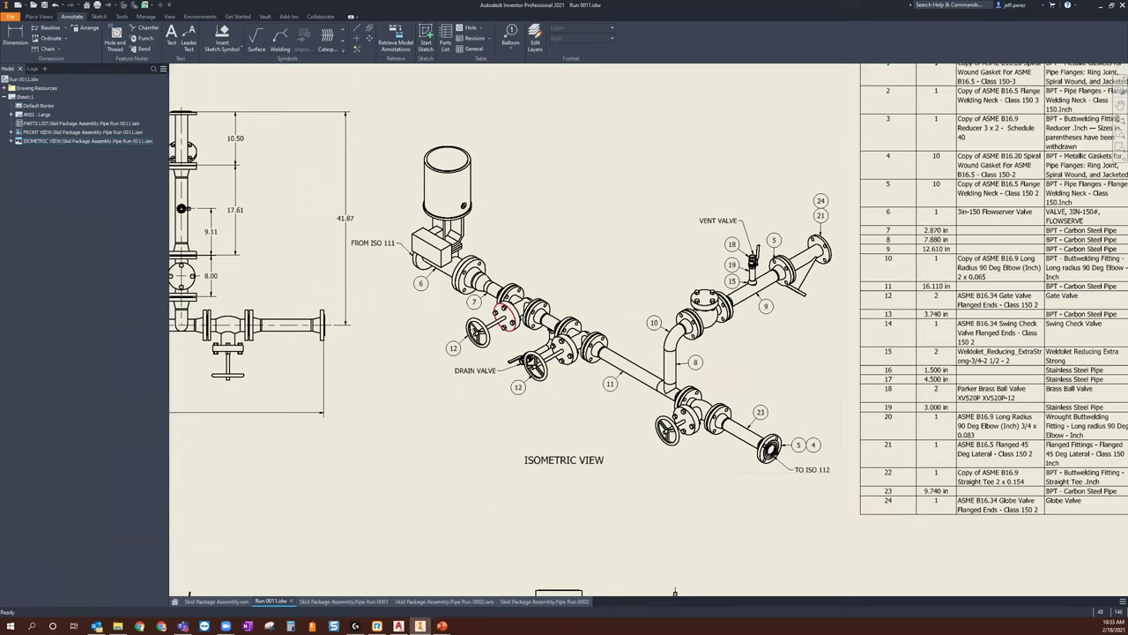
middle_click_drag(606, 332, 653, 328)
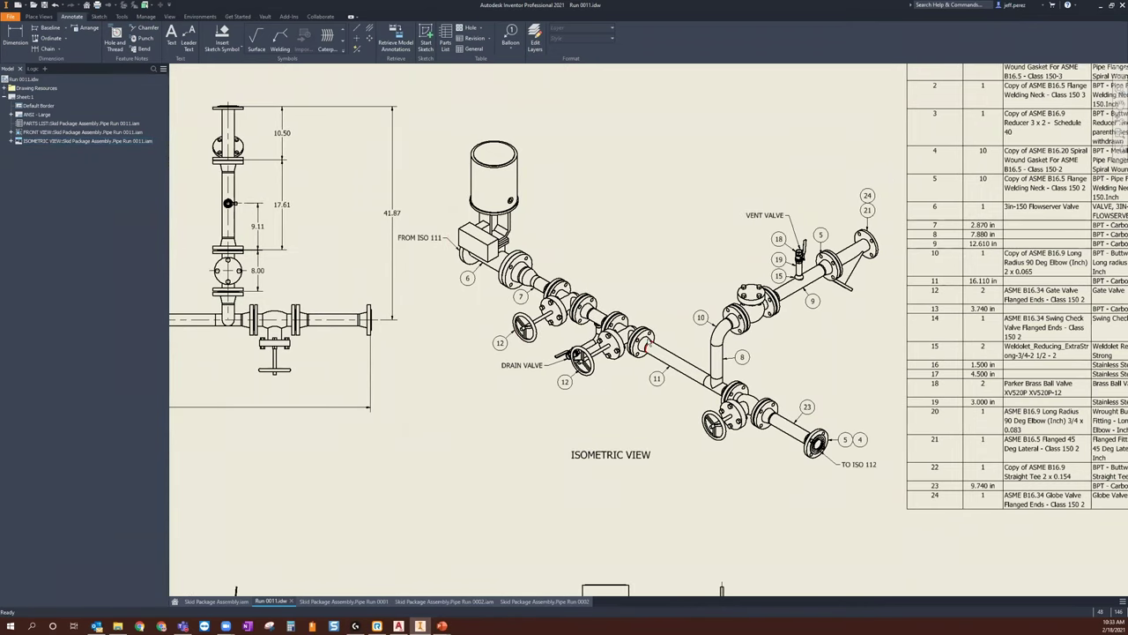
scroll(619, 322, "down", 3)
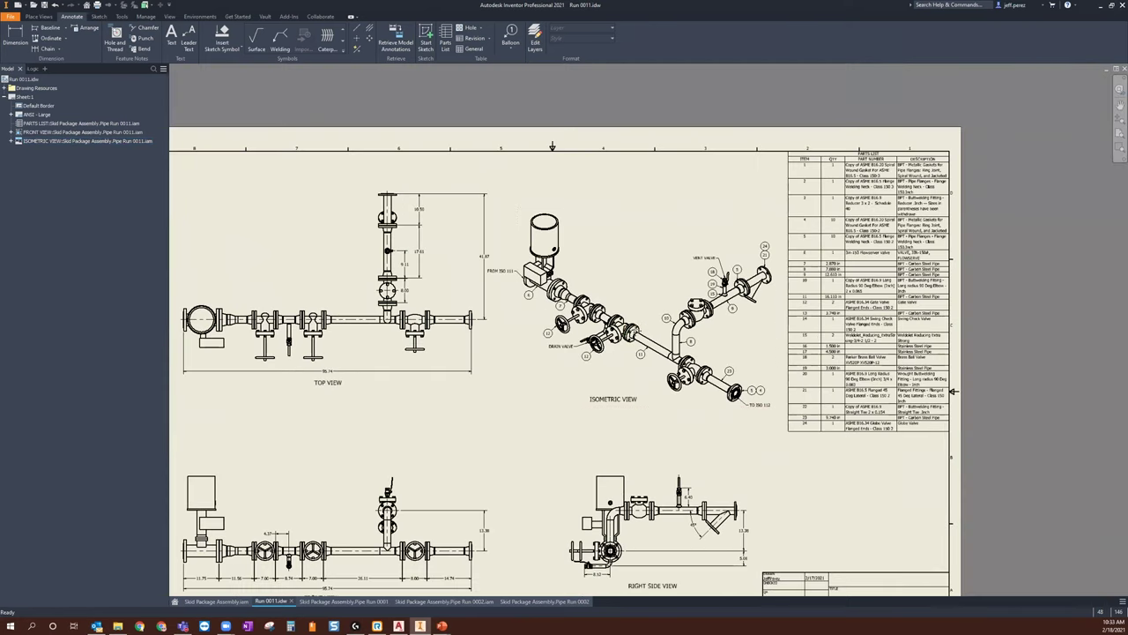
key("Home")
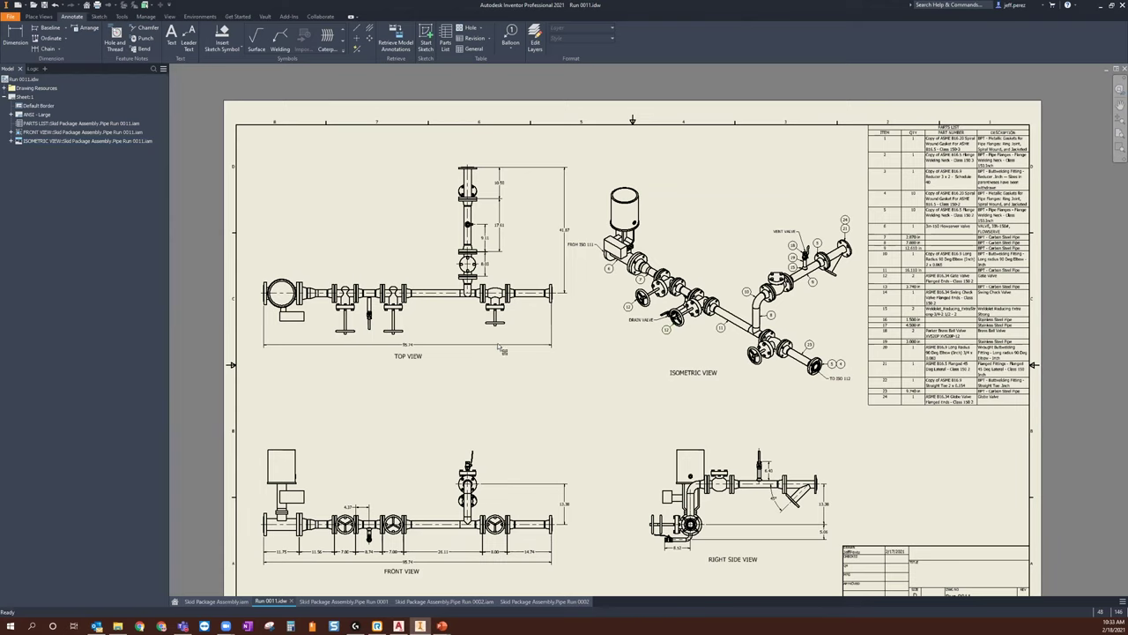
scroll(427, 266, "up", 4)
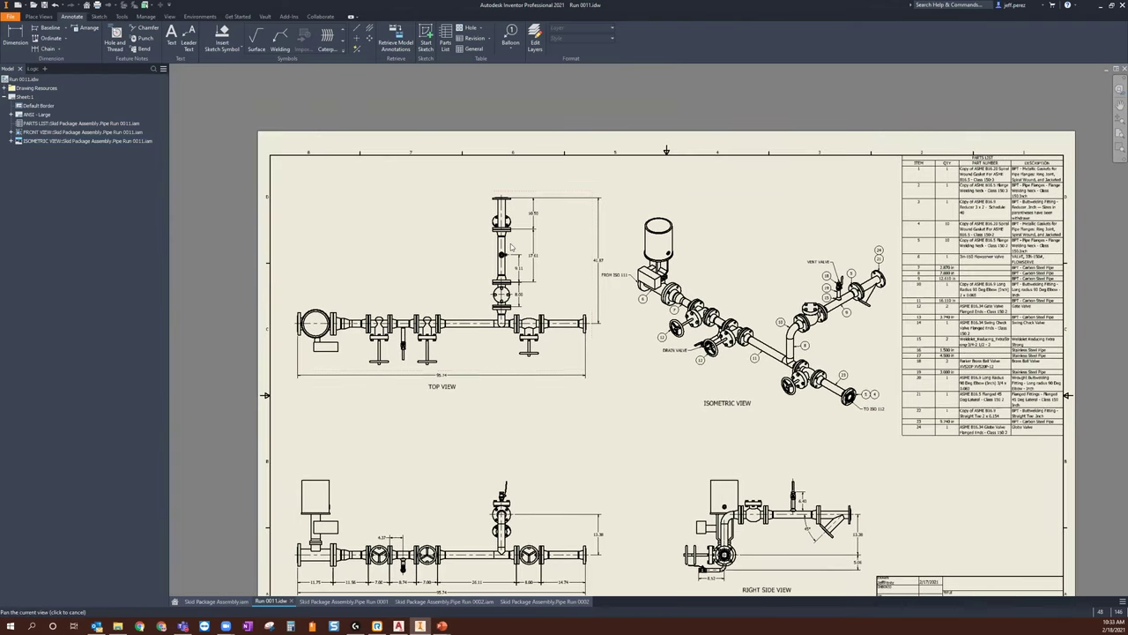
scroll(512, 220, "down", 3)
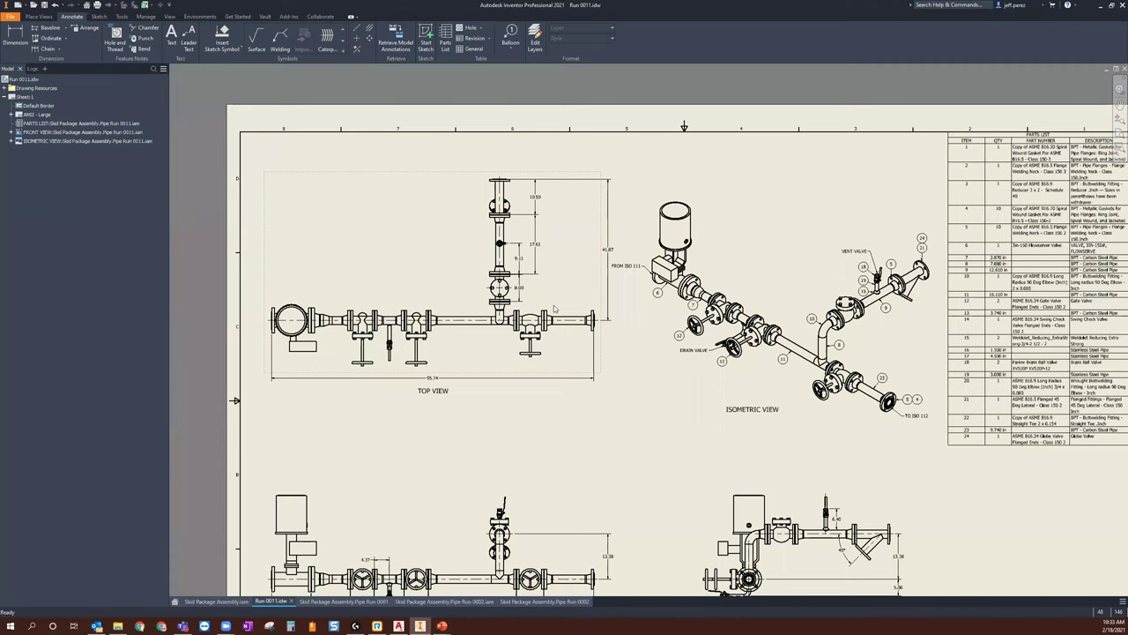
middle_click_drag(534, 256, 487, 172)
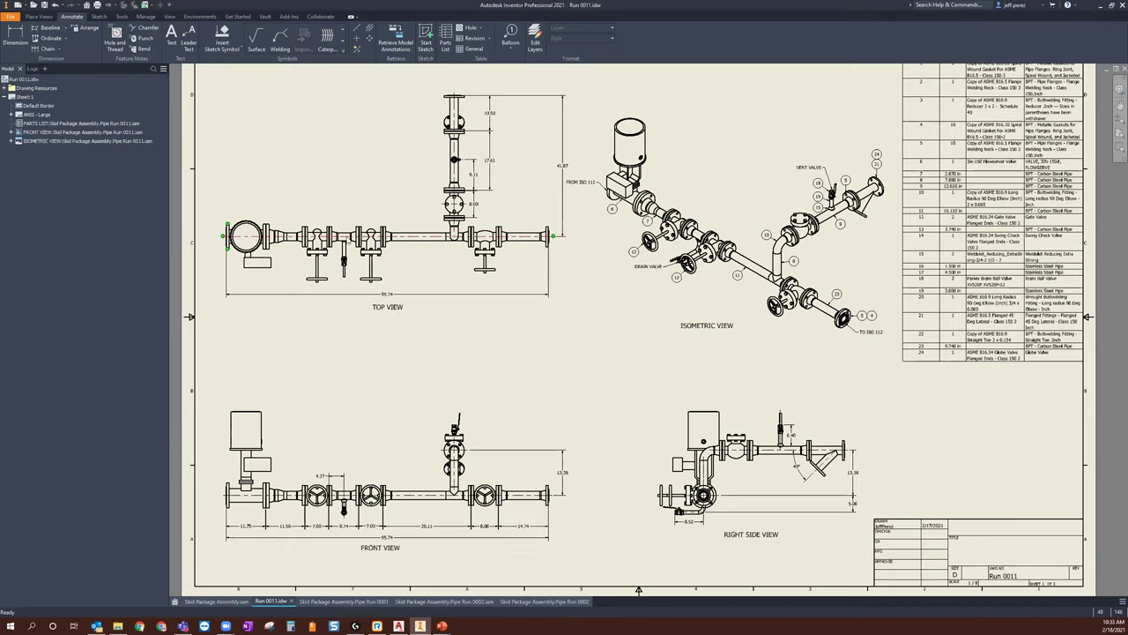
Step: Inspect the main pipe run in the top view, and compare all four views across the full sheet
left_click(374, 236)
key("Escape")
left_click(550, 239)
scroll(706, 287, "down", 3)
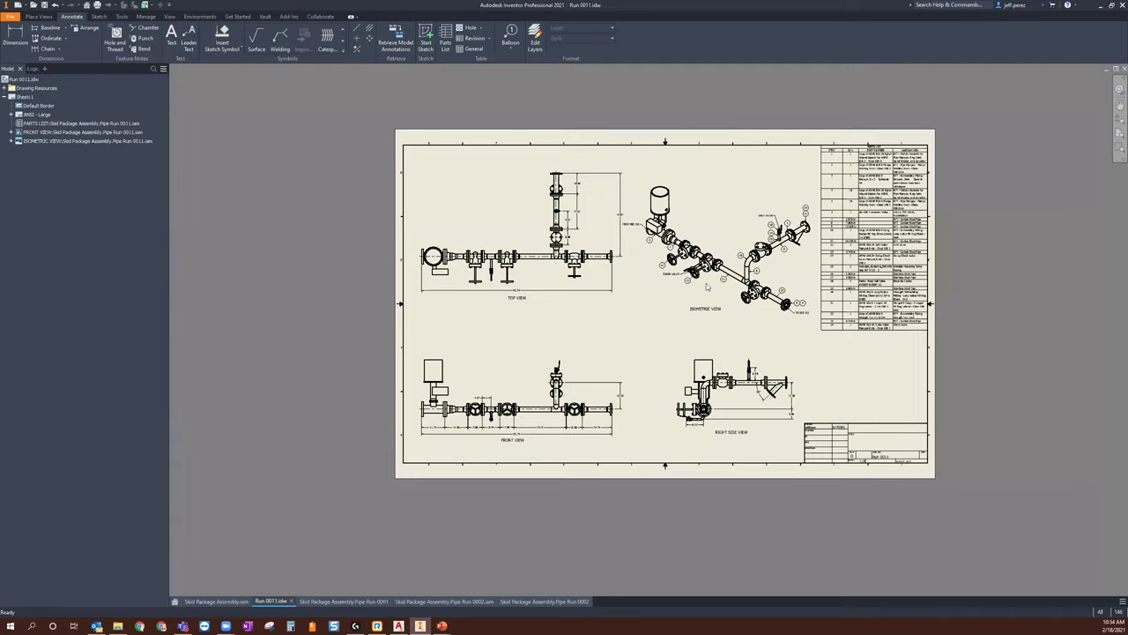
scroll(707, 287, "up", 3)
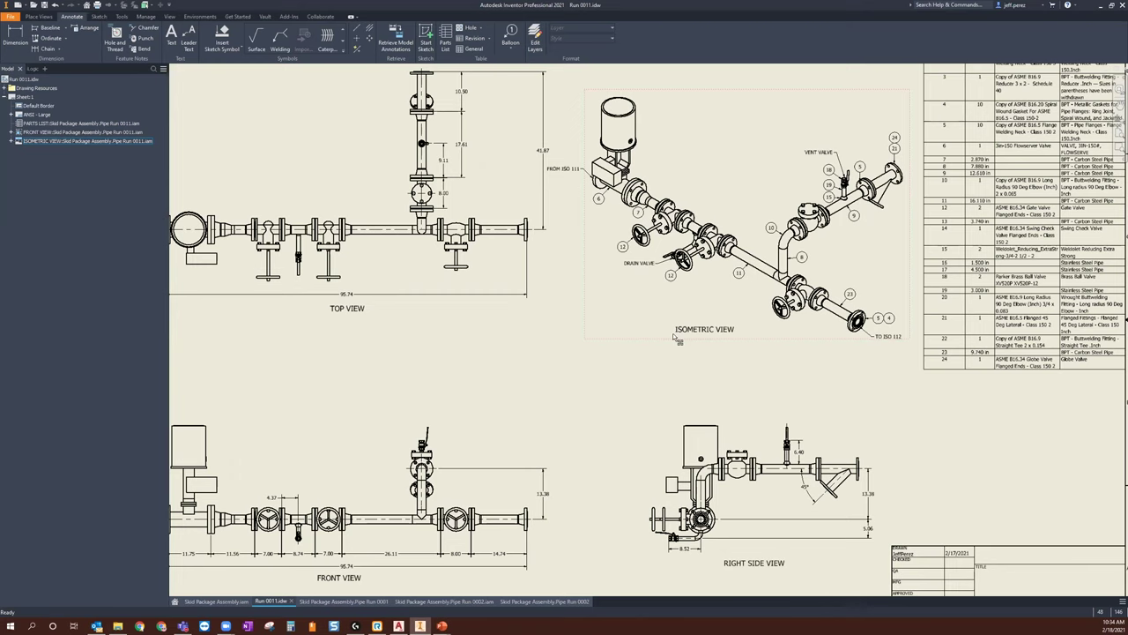
scroll(675, 335, "down", 5)
scroll(702, 234, "up", 7)
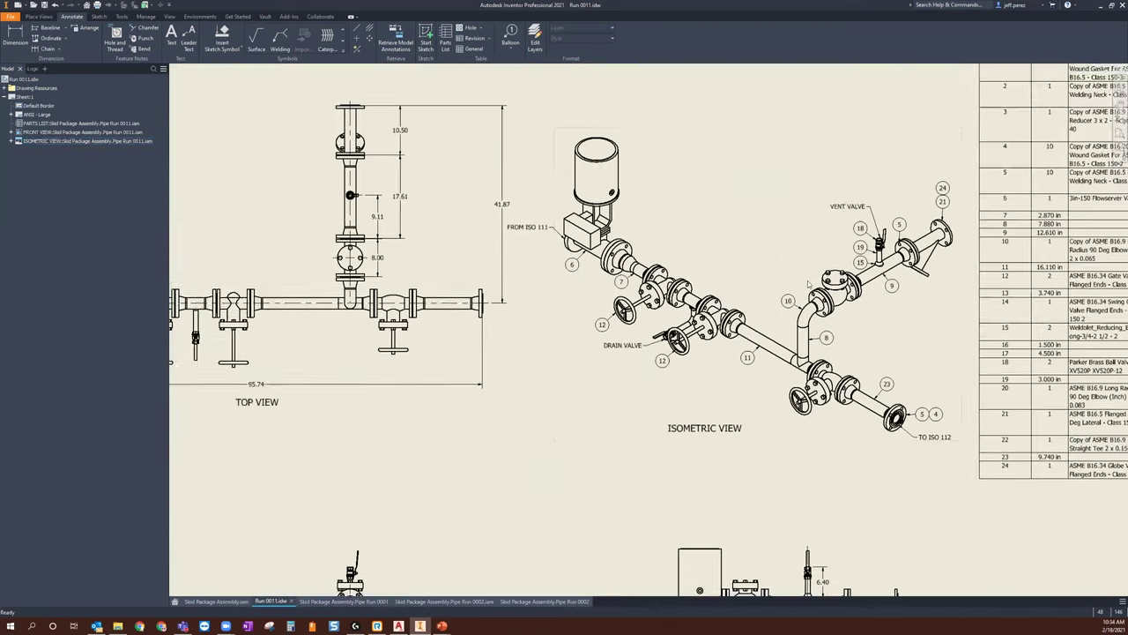
key("Home")
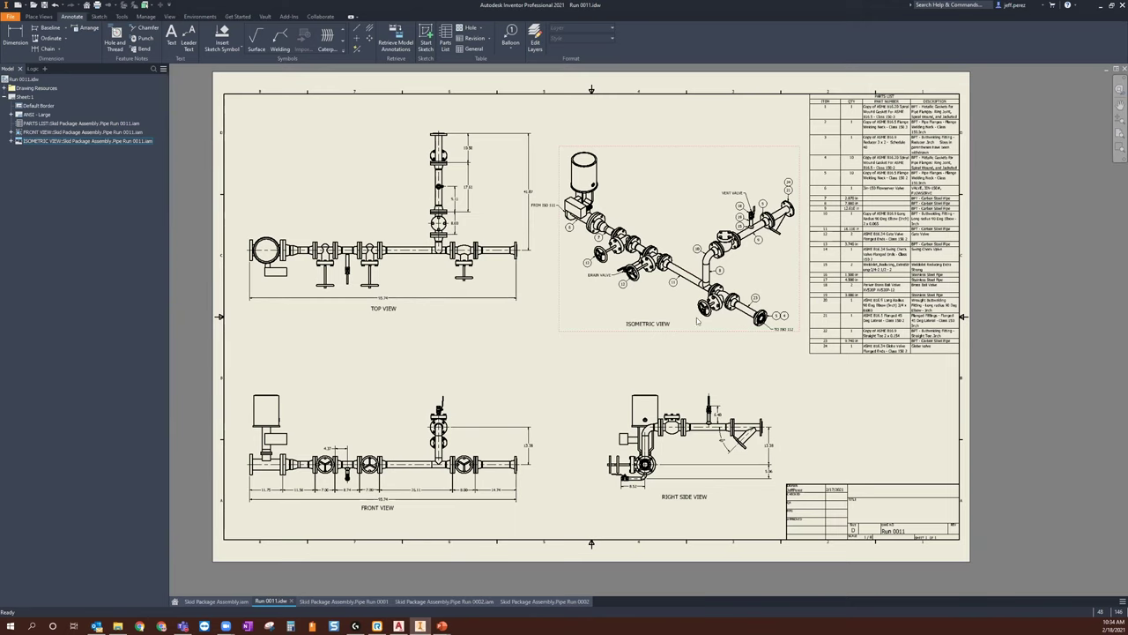
Step: Review the parts list's item, quantity, part number and description columns beside the isometric view
left_click(921, 130)
scroll(921, 129, "up", 5)
scroll(899, 129, "down", 4)
scroll(881, 130, "up", 5)
left_click(659, 124)
scroll(738, 131, "down", 2)
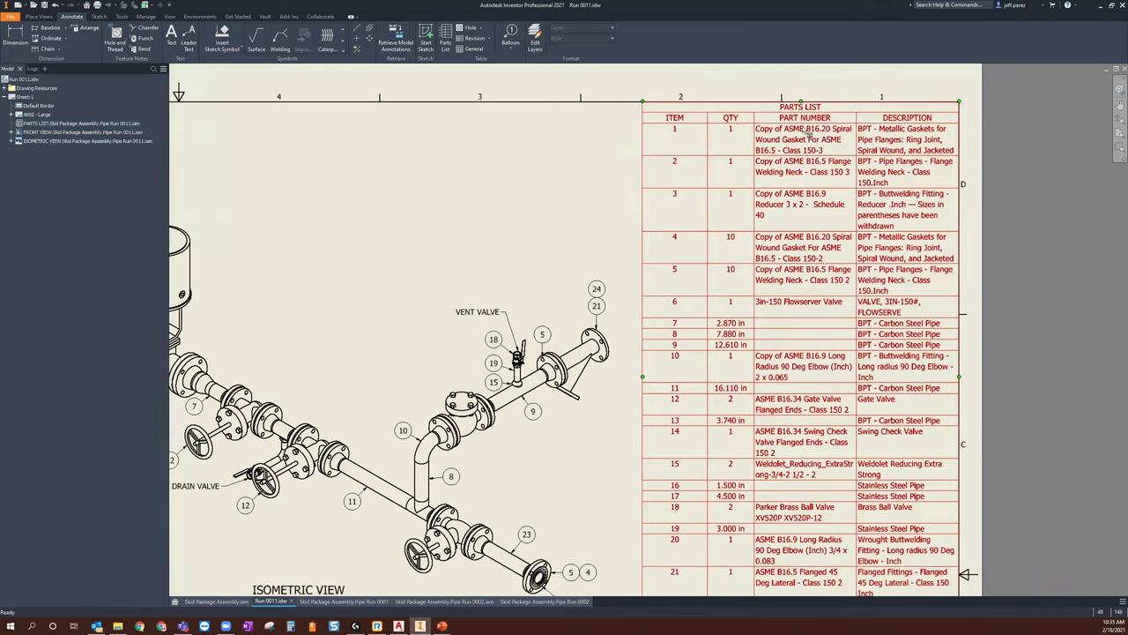
scroll(886, 135, "down", 1)
left_click(836, 152)
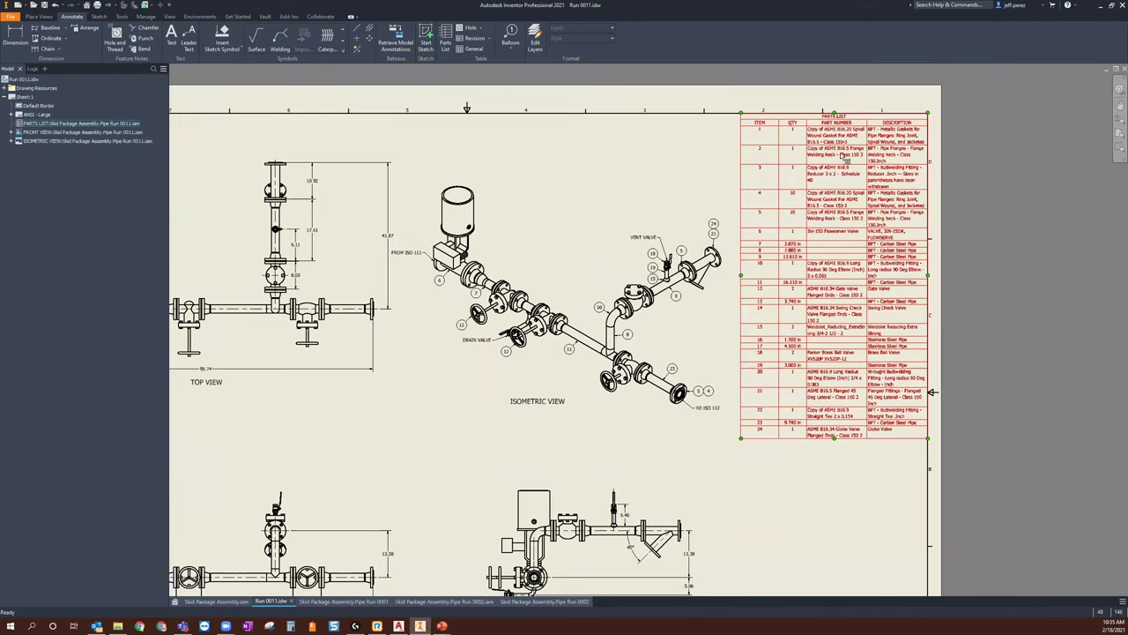
double_click(837, 333)
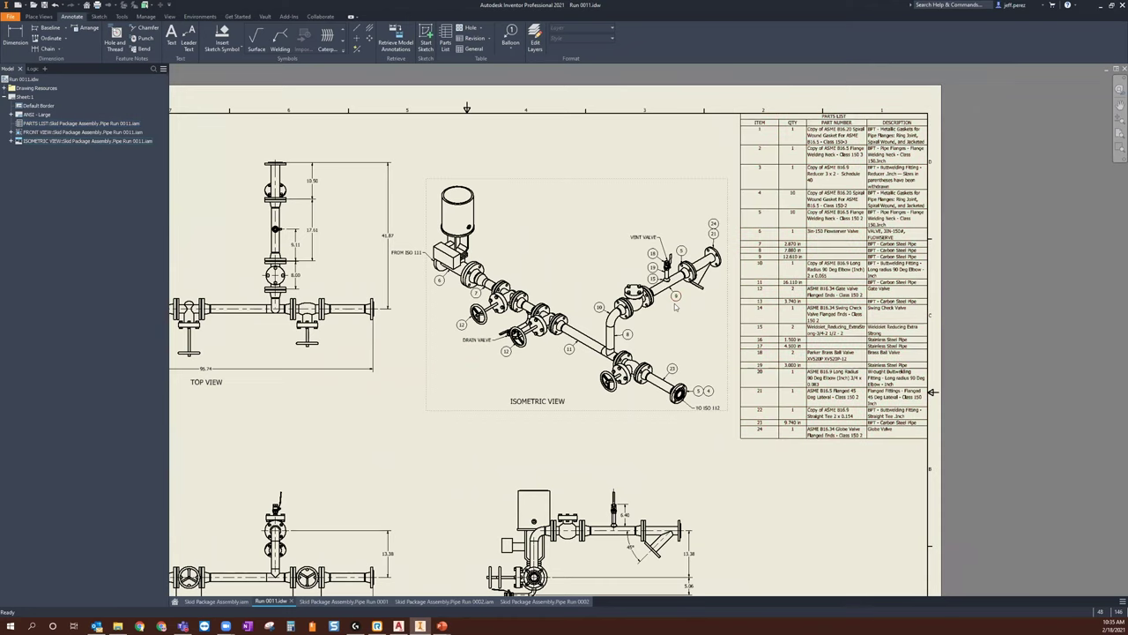
Step: Examine the bolted flange joint beside the vent valve in the isometric view for components still lacking a balloon
middle_click_drag(592, 333, 657, 330)
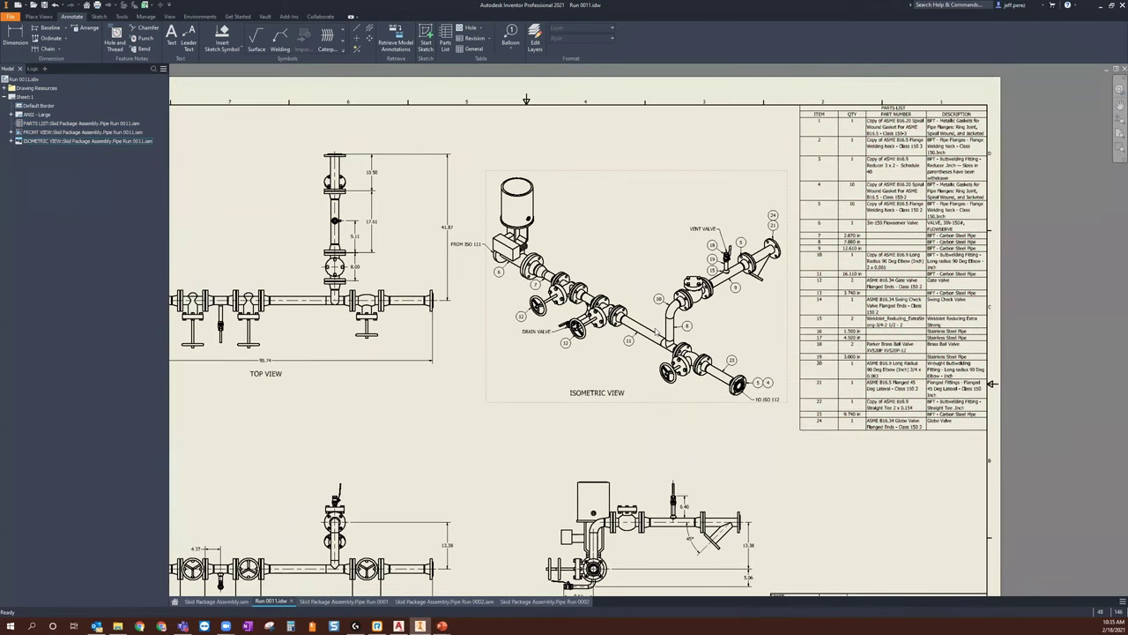
middle_click_drag(600, 352, 661, 345)
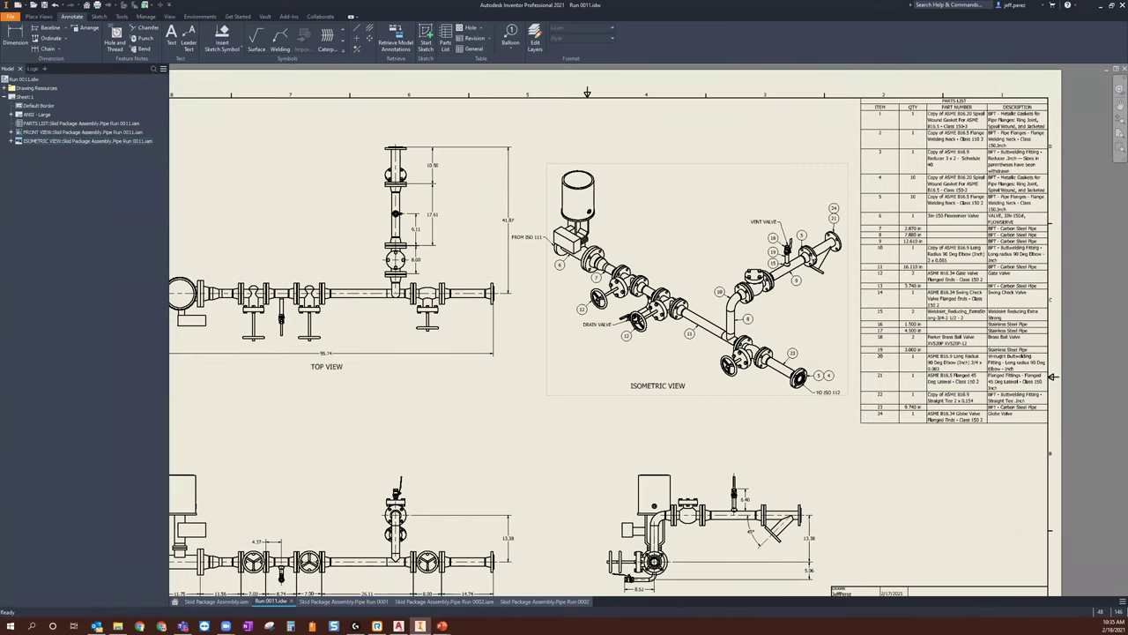
scroll(820, 240, "up", 5)
middle_click_drag(785, 280, 674, 356)
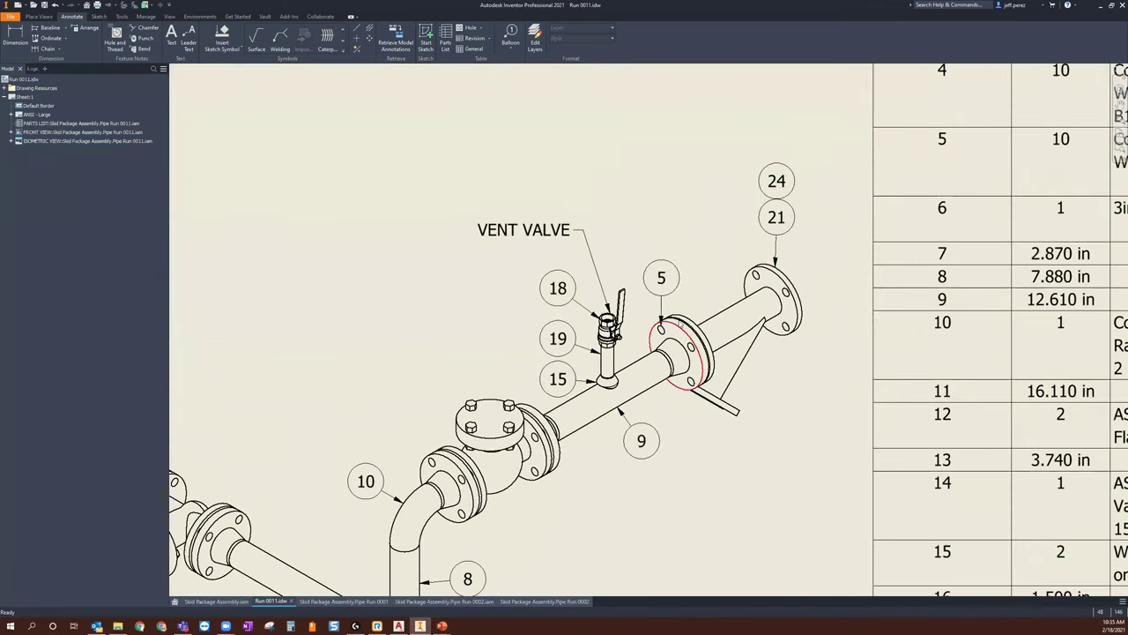
scroll(640, 289, "down", 3)
scroll(714, 250, "down", 3)
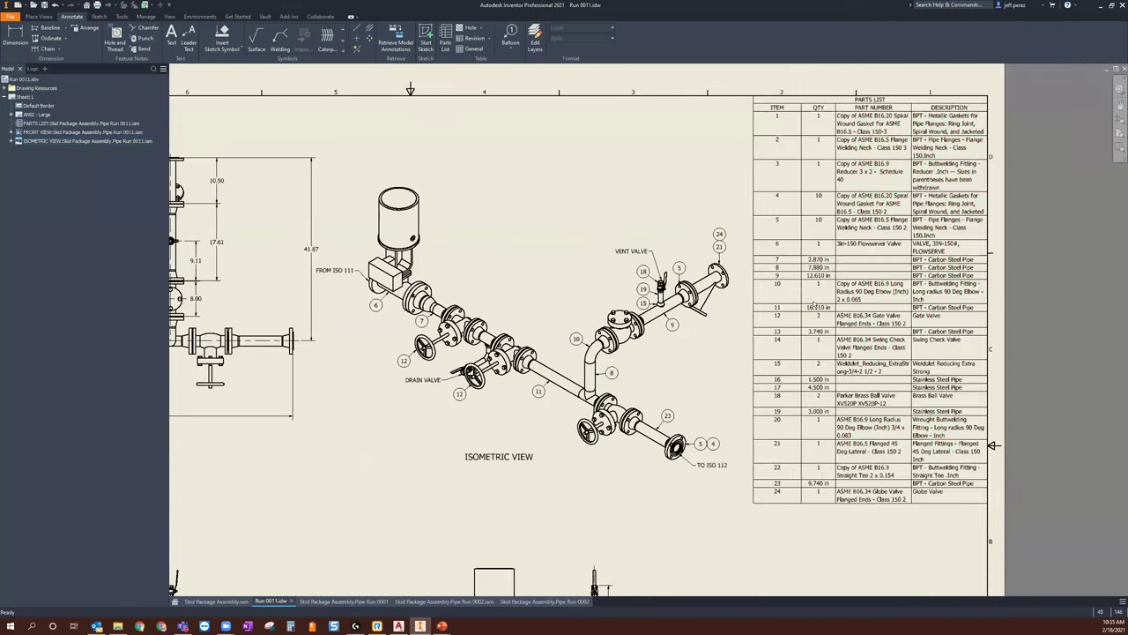
scroll(688, 291, "up", 3)
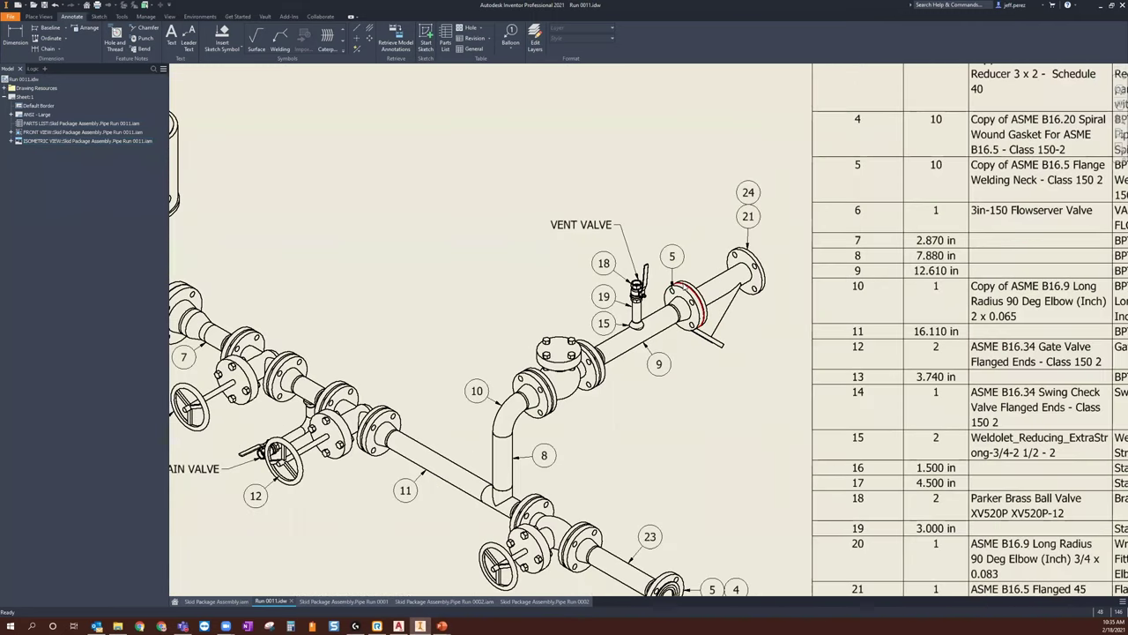
scroll(679, 309, "up", 3)
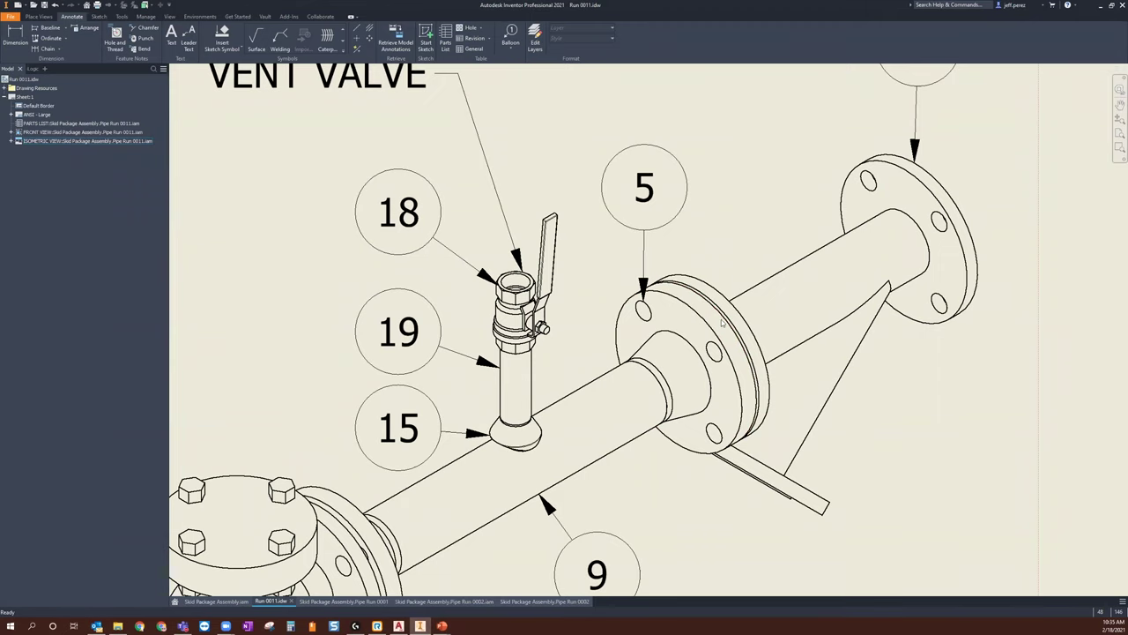
scroll(717, 320, "down", 5)
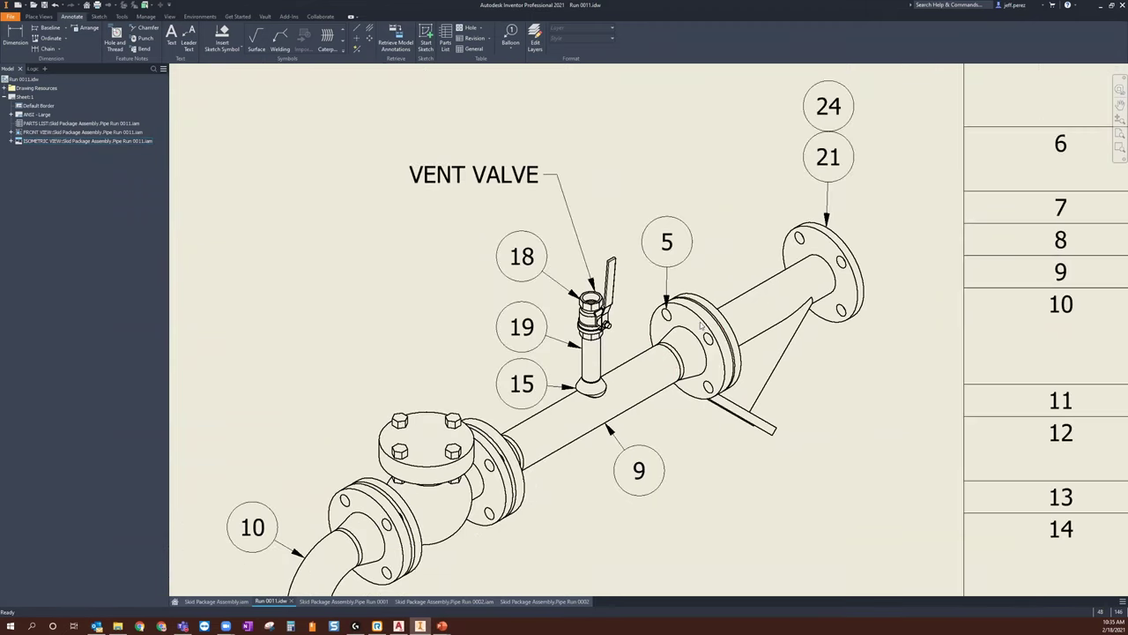
scroll(729, 333, "down", 2)
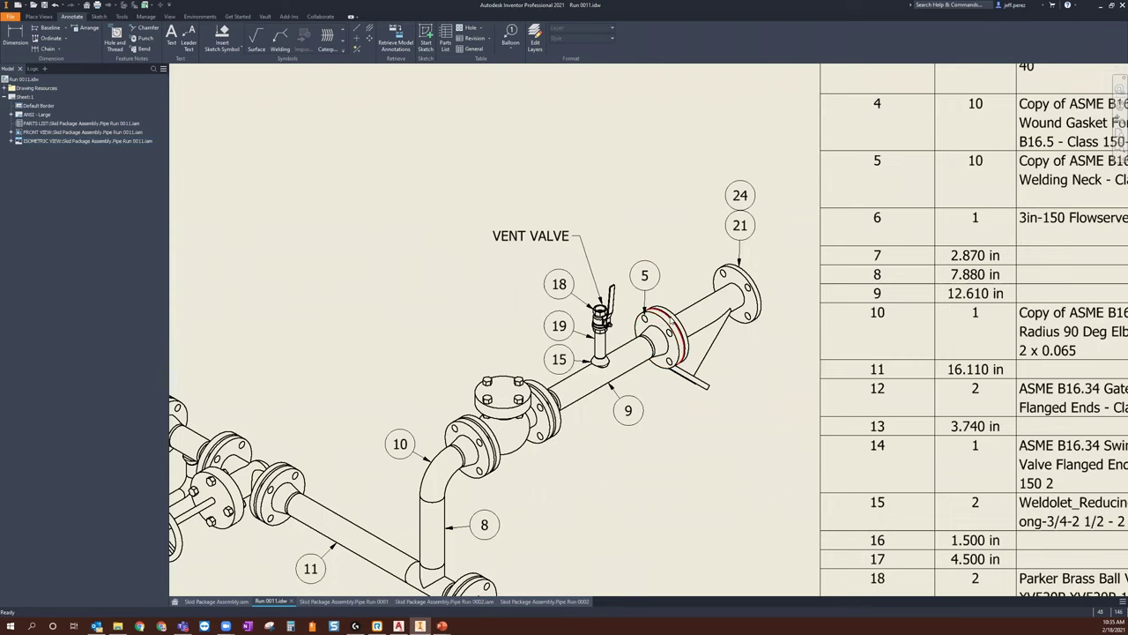
key("b")
scroll(670, 330, "up", 5)
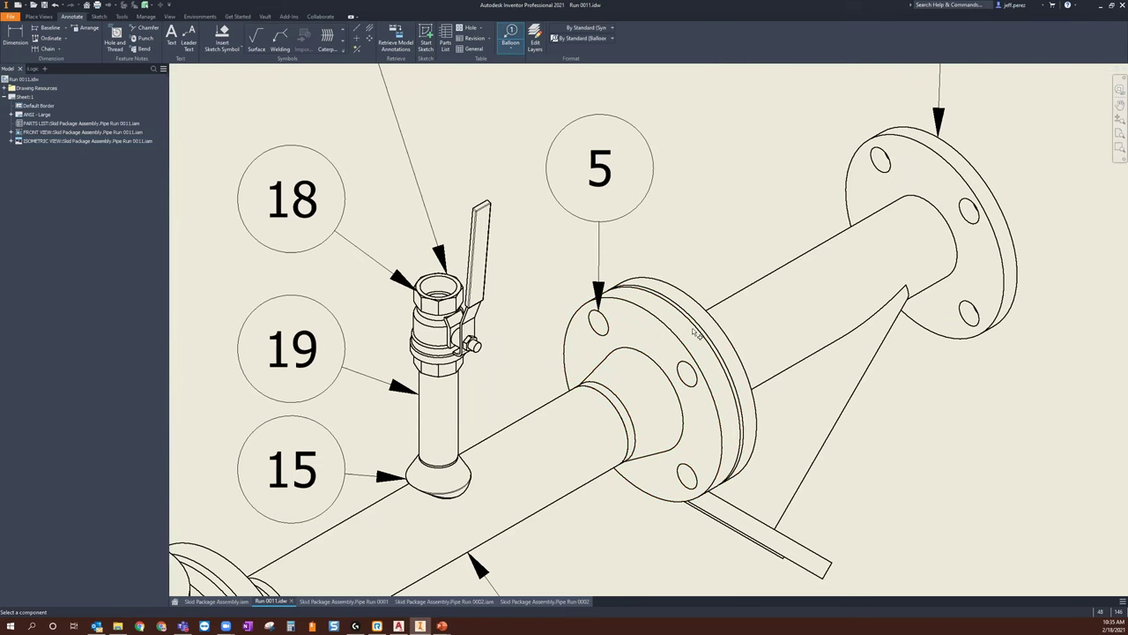
scroll(703, 326, "down", 3)
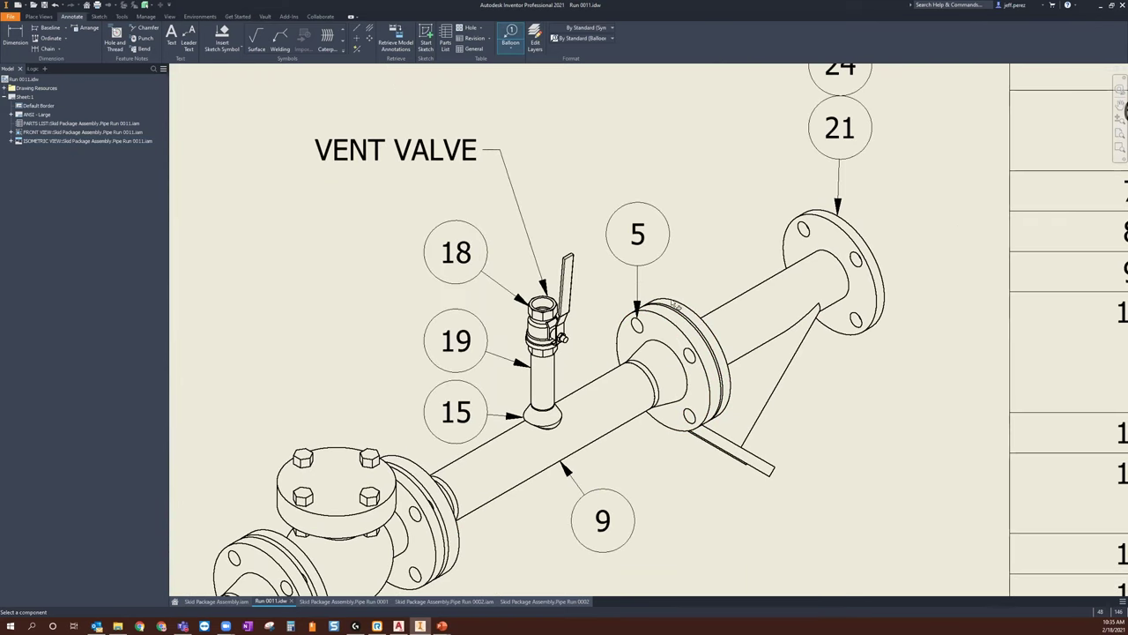
key("Escape")
left_click(660, 212)
right_click(660, 212)
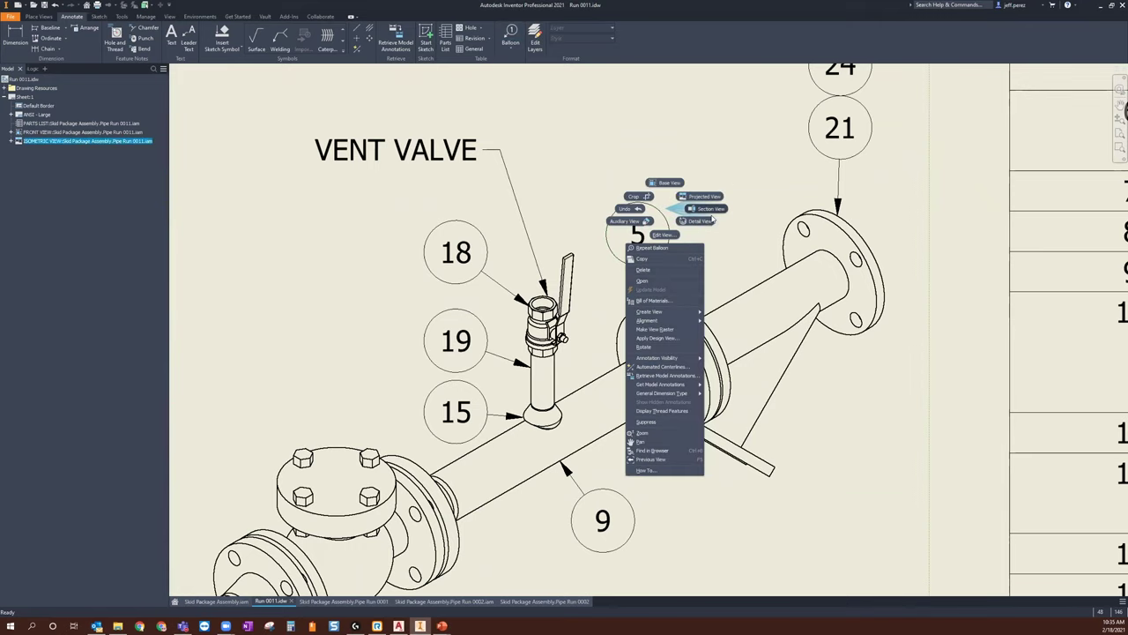
mouse_move(696, 316)
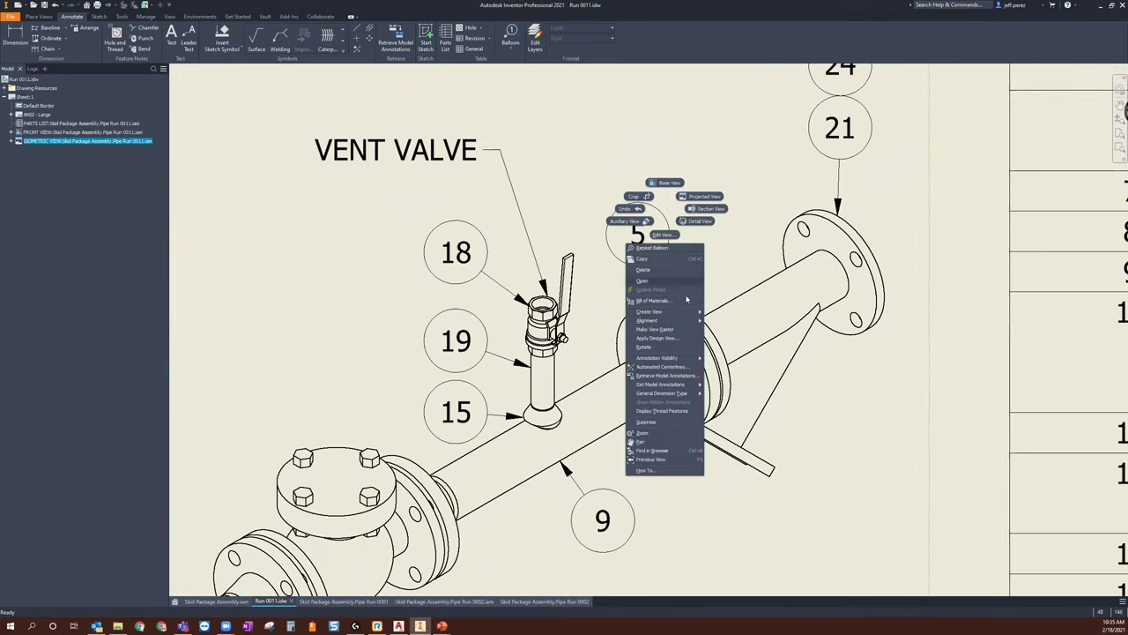
key("Escape")
right_click(663, 222)
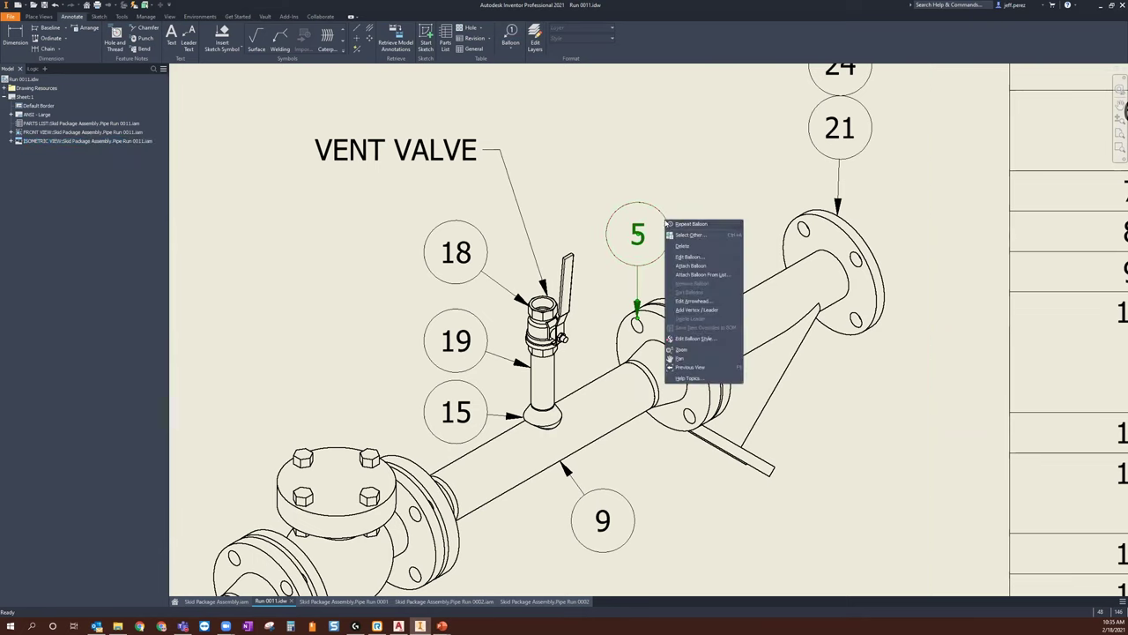
left_click(732, 276)
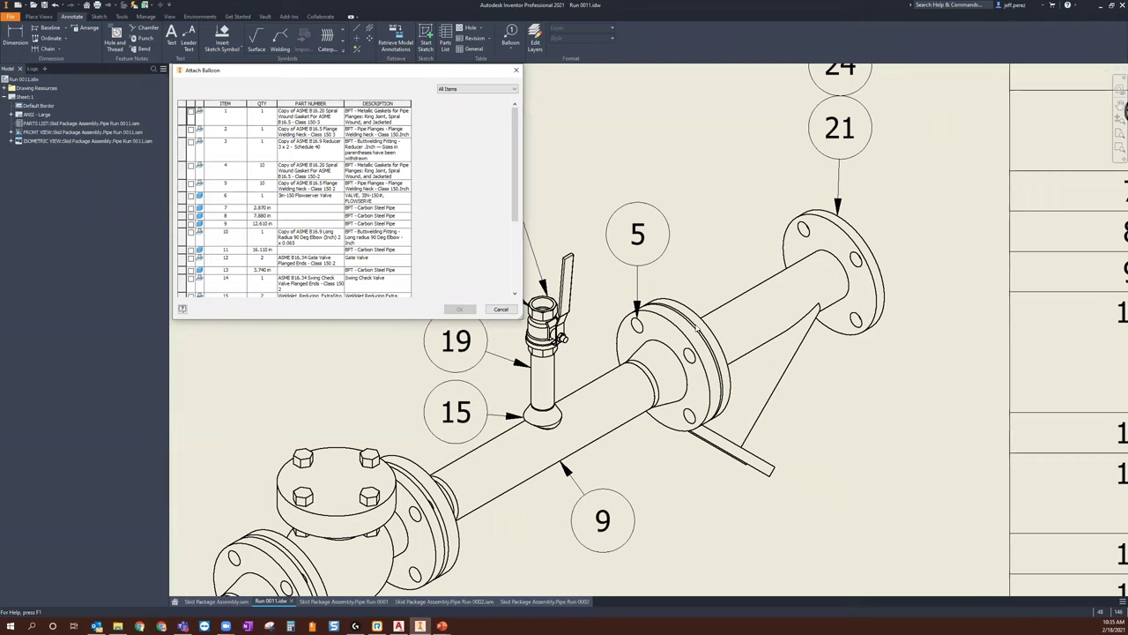
left_click(516, 69)
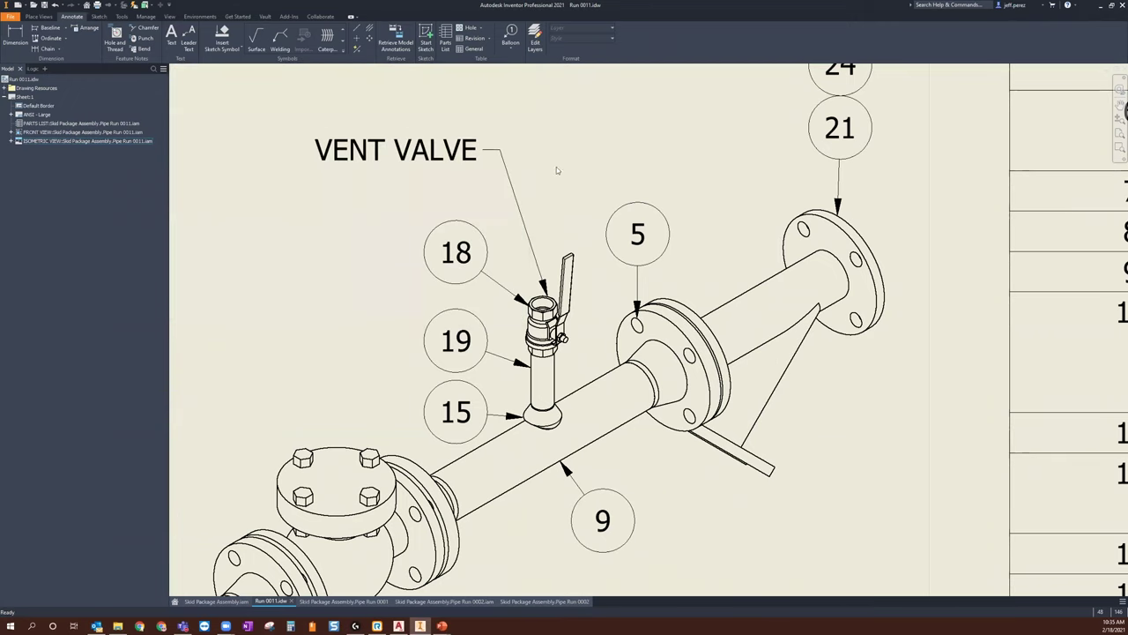
scroll(557, 167, "down", 4)
scroll(633, 262, "down", 5)
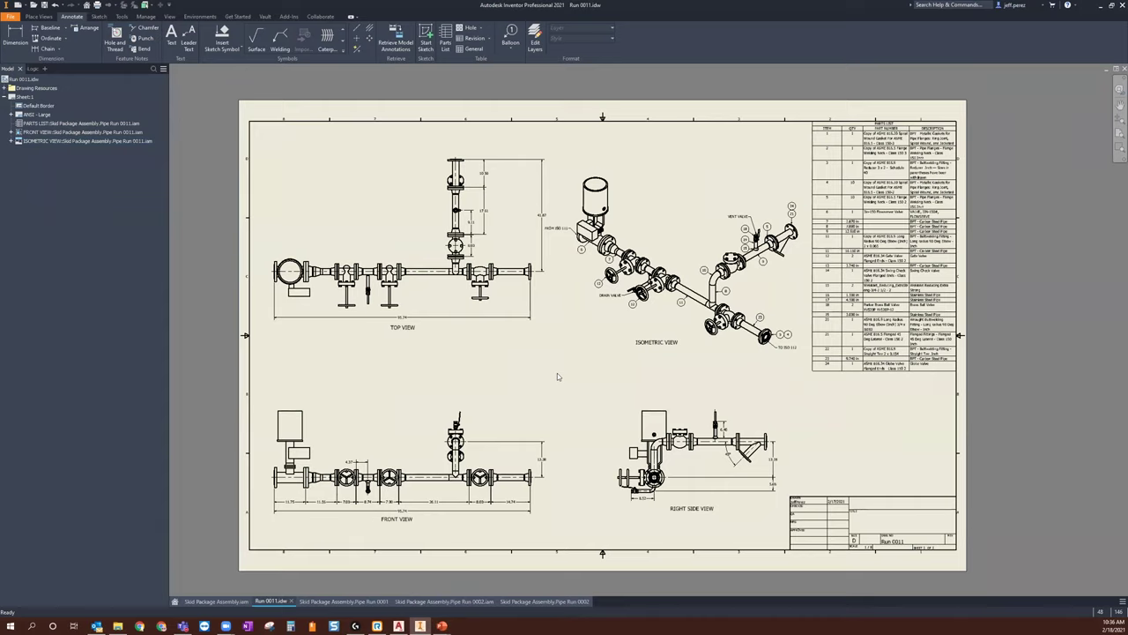
Step: Switch to the skid package assembly and collapse Pipe Run 02 in the model tree
left_click(216, 602)
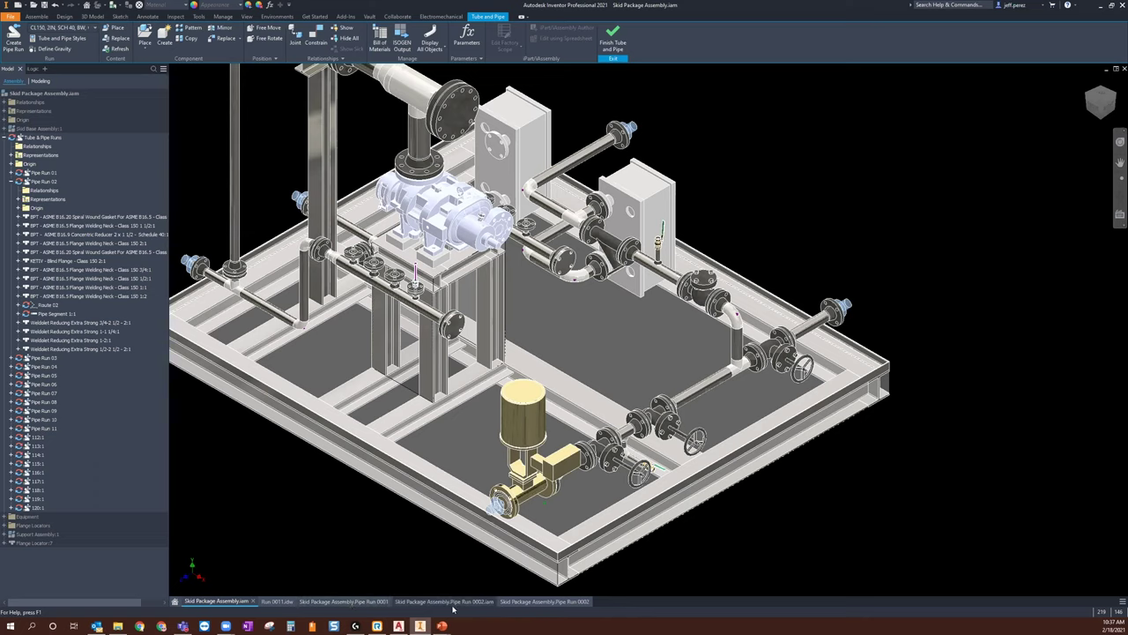
mouse_move(529, 605)
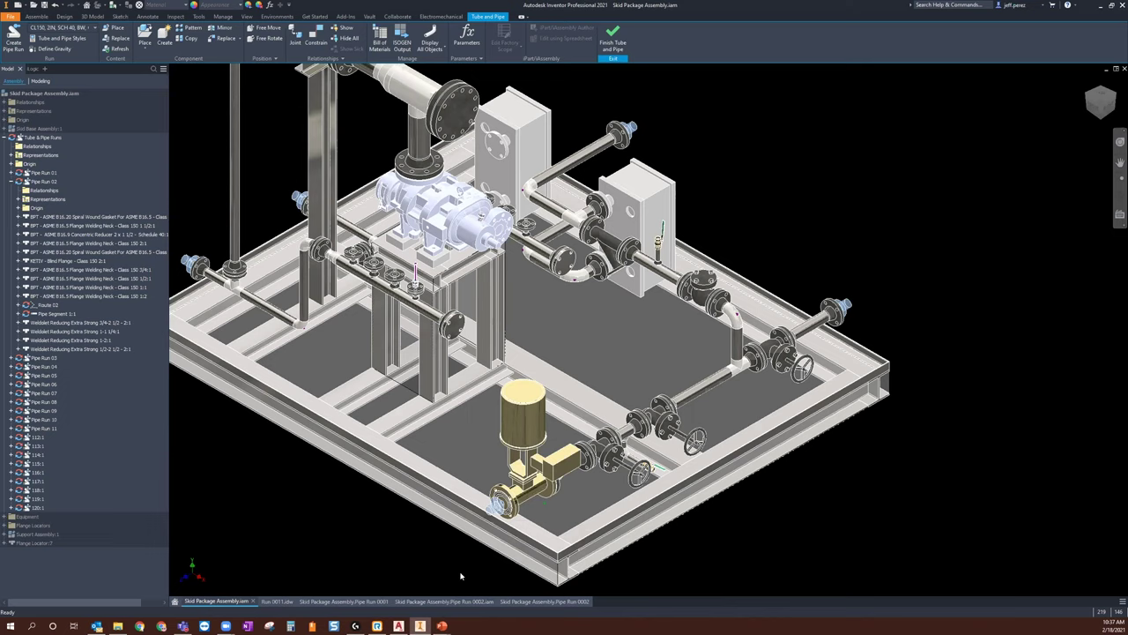
middle_click_drag(301, 454, 446, 493)
scroll(561, 308, "down", 3)
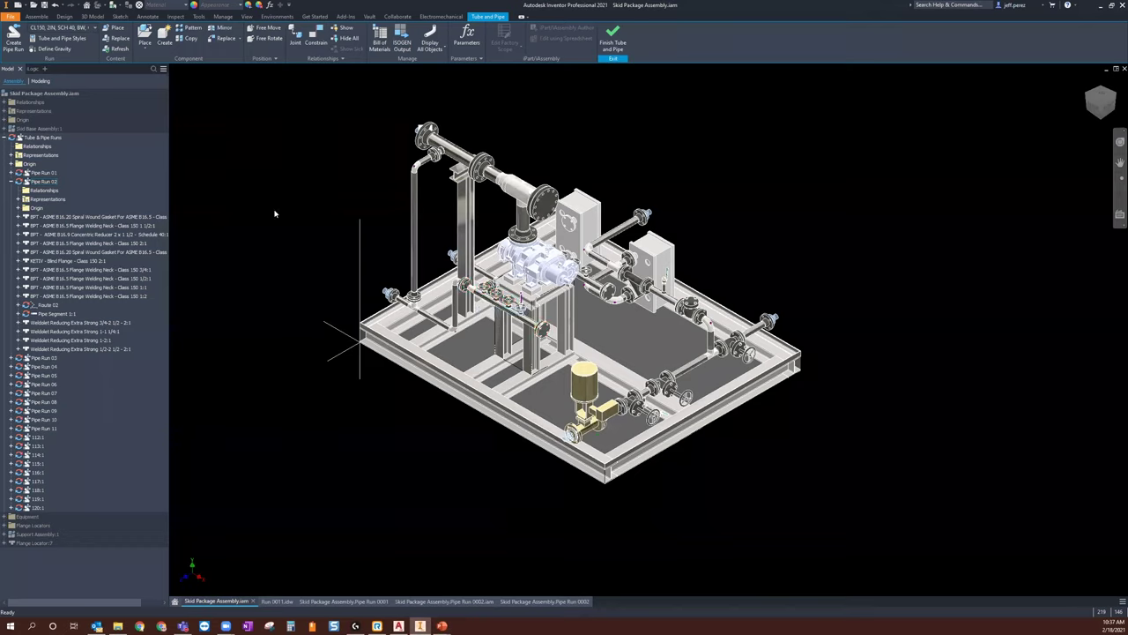
left_click(11, 181)
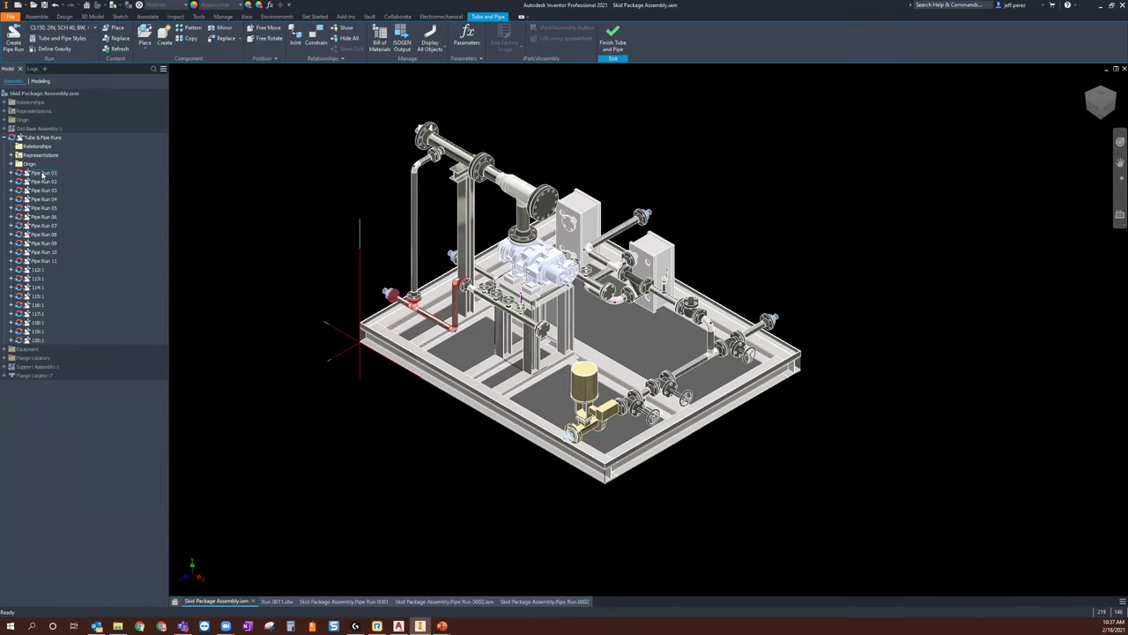
Step: Export Pipe Run 01's ISOGEN output to the Desktop as Skid Package Assembly_Pipe Run 01.pcf, replacing the existing file, and finish editing the run
left_click(53, 174)
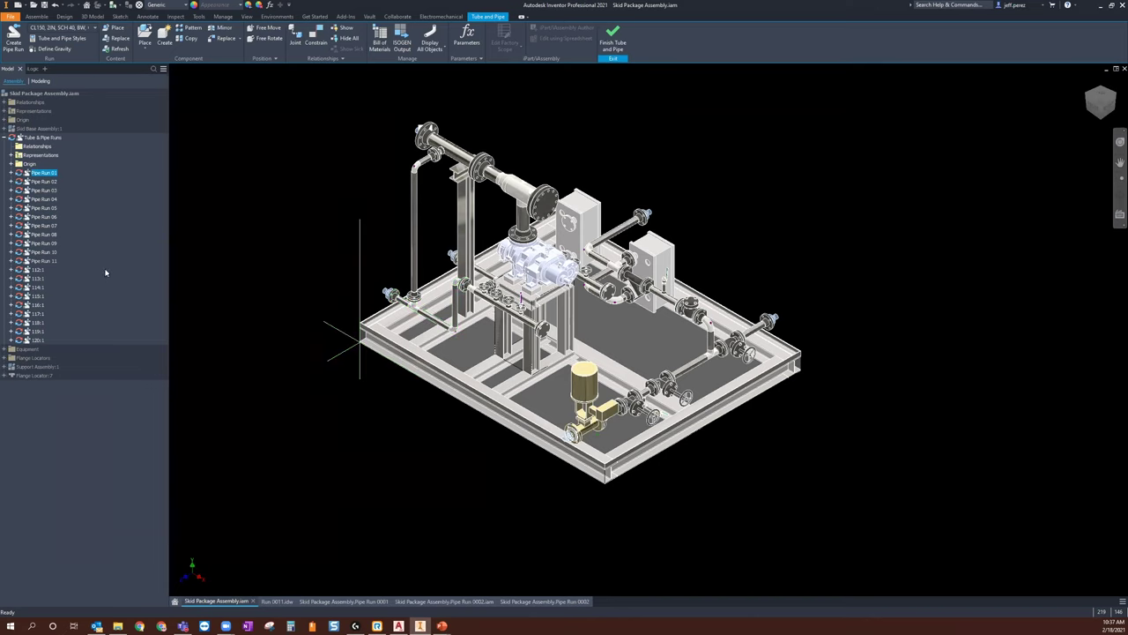
double_click(43, 173)
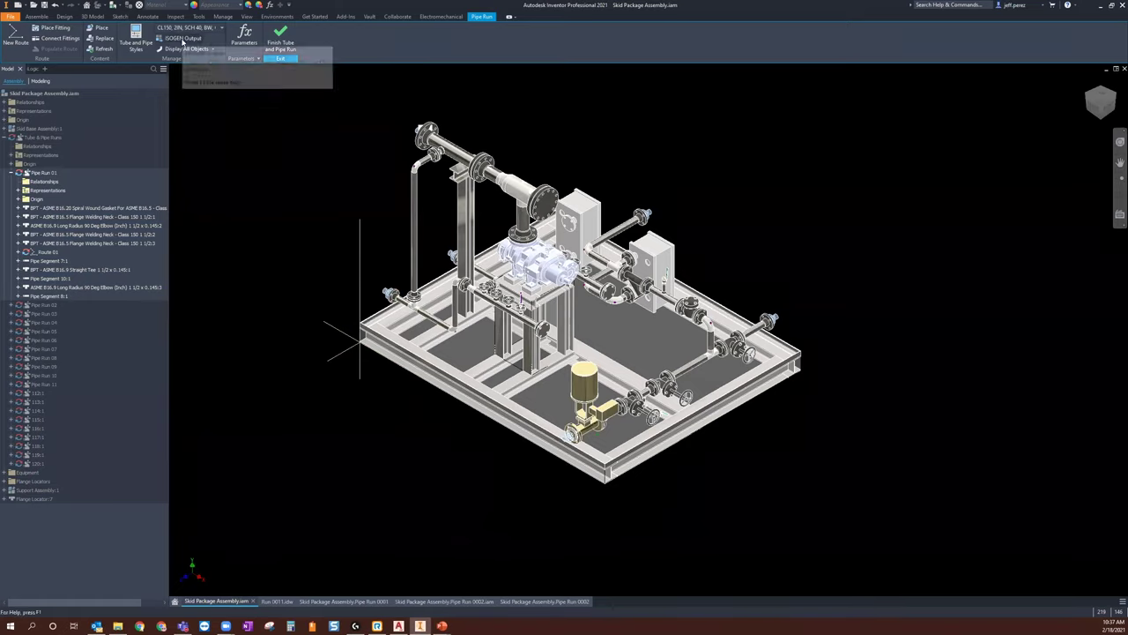
left_click(183, 40)
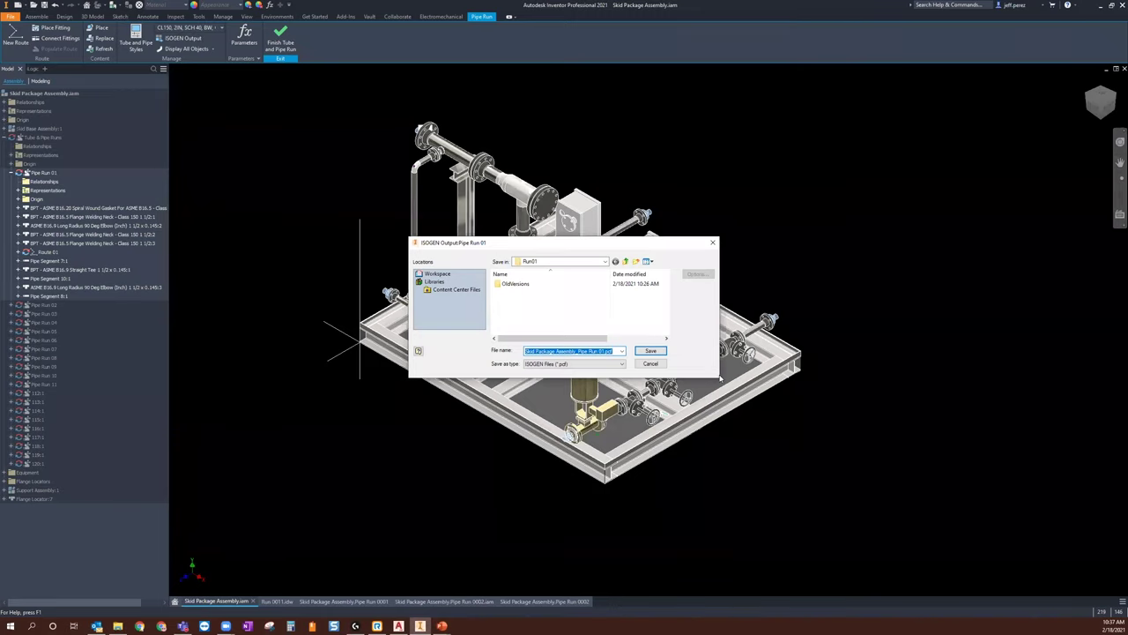
left_click_drag(541, 351, 627, 364)
left_click(604, 261)
scroll(567, 313, "up", 2)
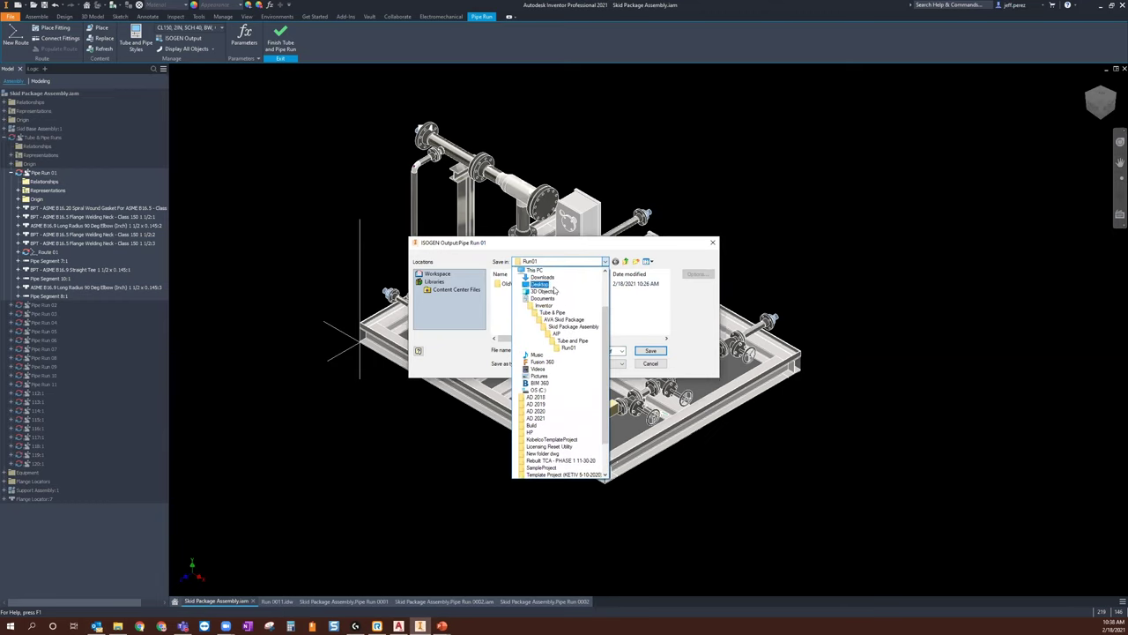
left_click(552, 287)
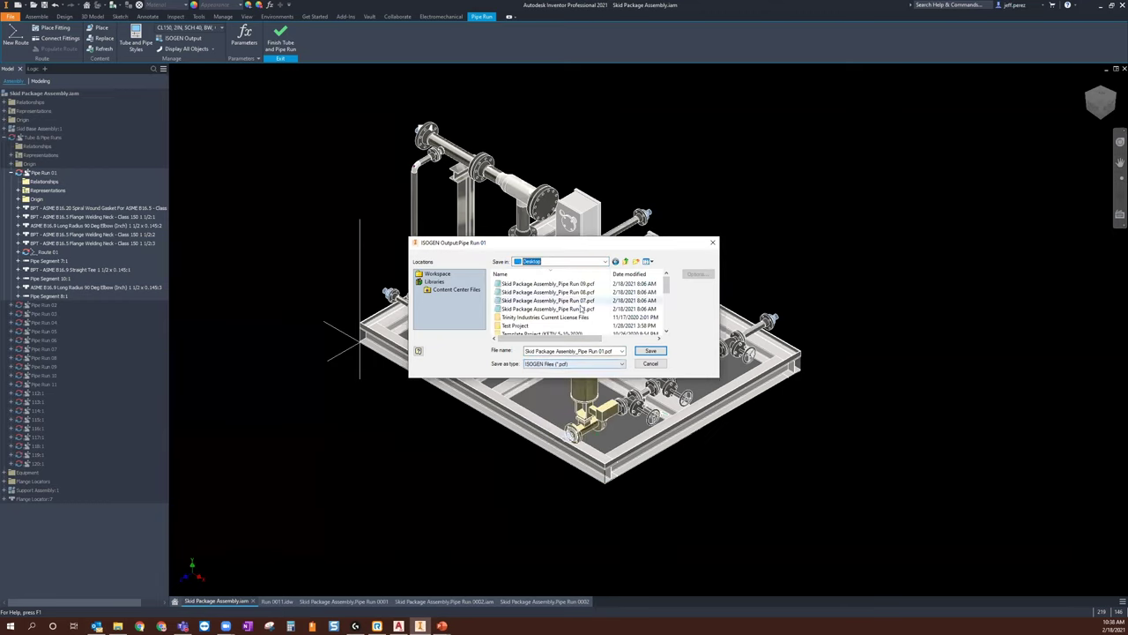
left_click(648, 351)
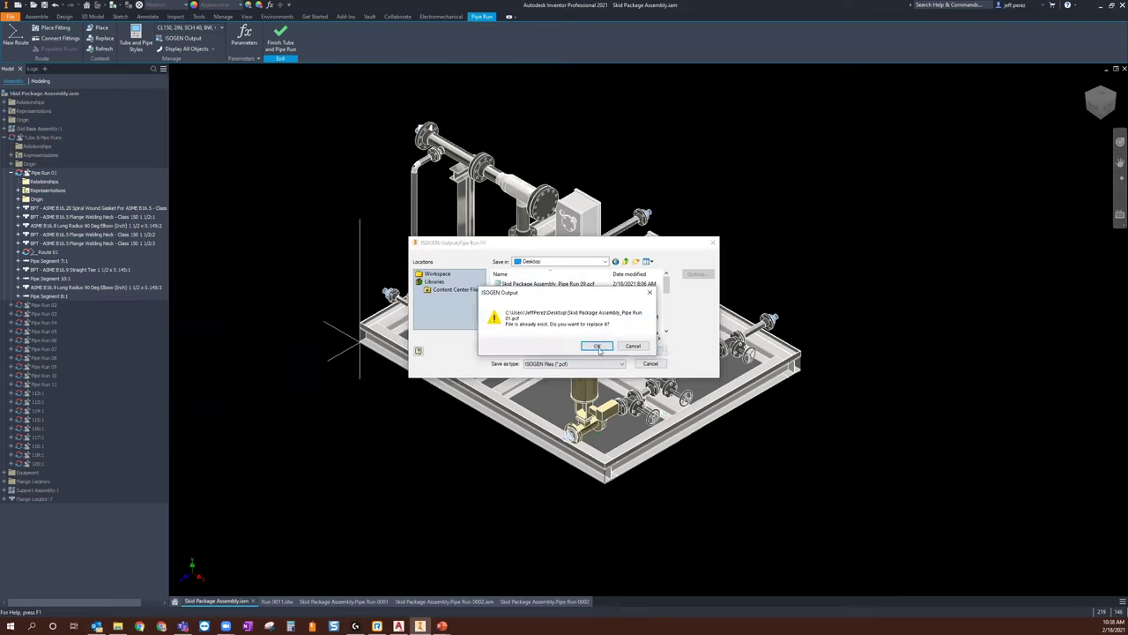
left_click(597, 345)
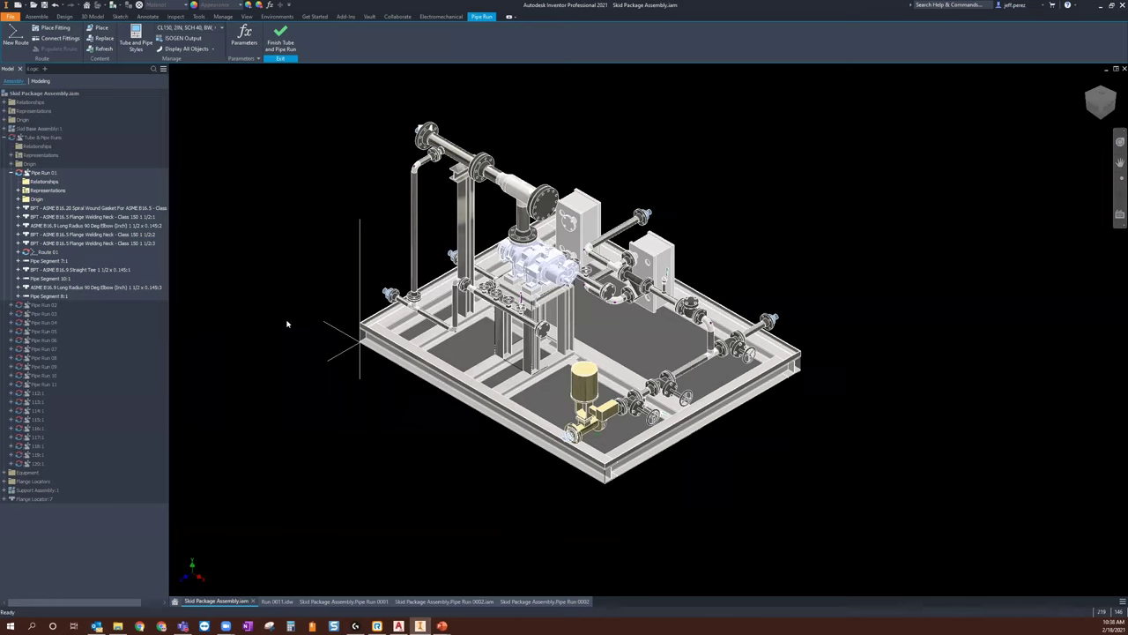
left_click(280, 39)
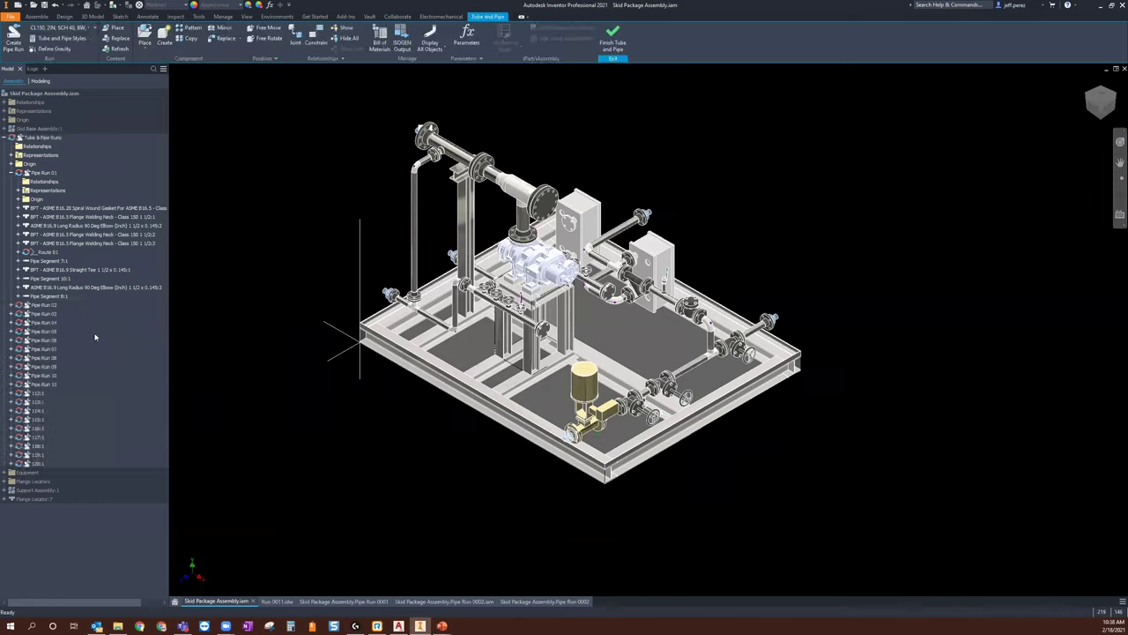
Step: Export Pipe Run 07's ISOGEN output to the Desktop as Skid Package Assembly_Pipe Run 07.pcf, overwriting the existing file, and finish editing the run
double_click(51, 351)
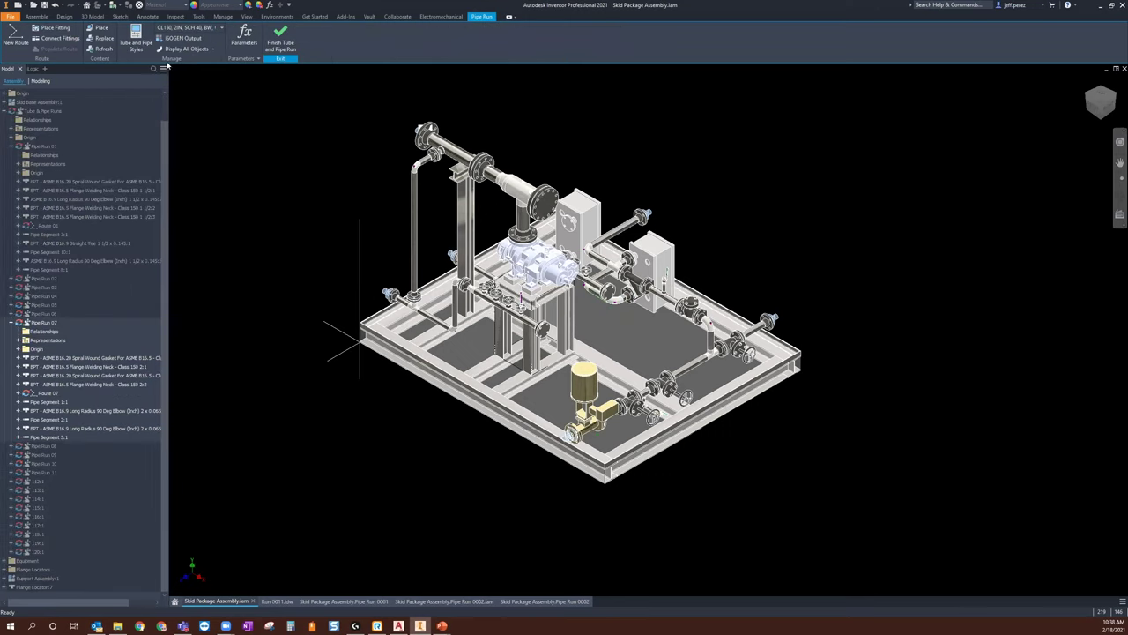
left_click(182, 38)
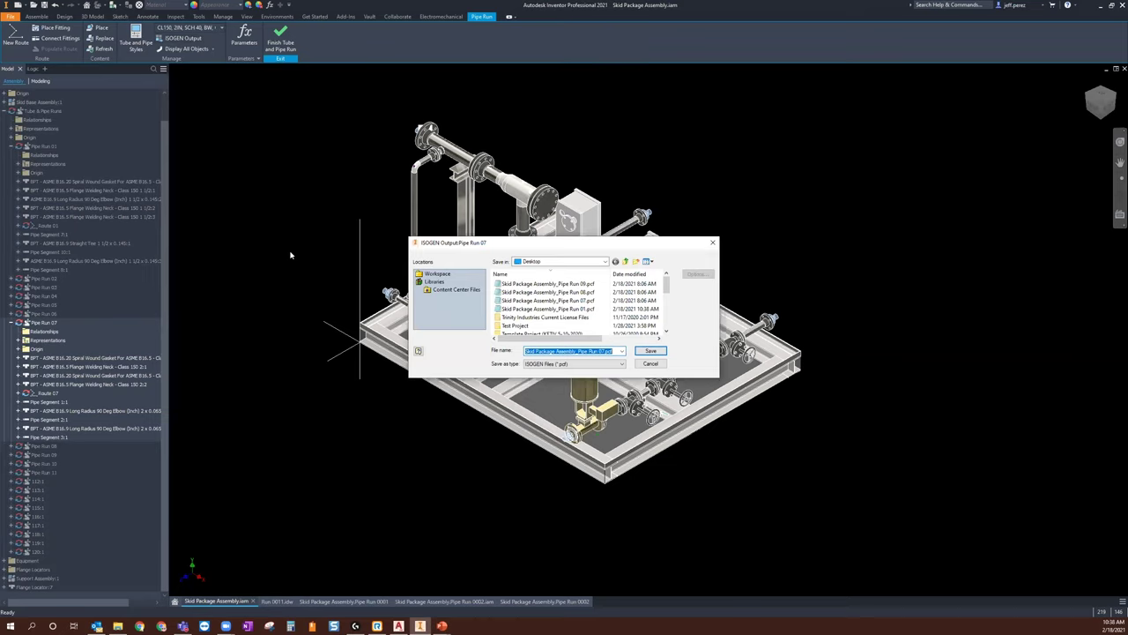
left_click(651, 351)
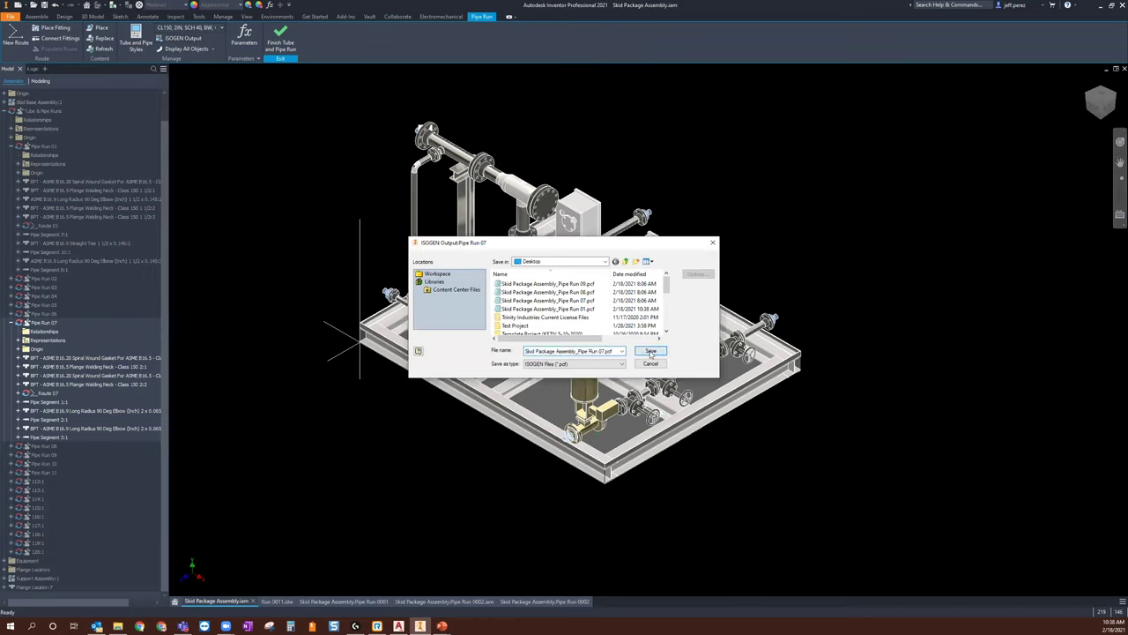
left_click(597, 346)
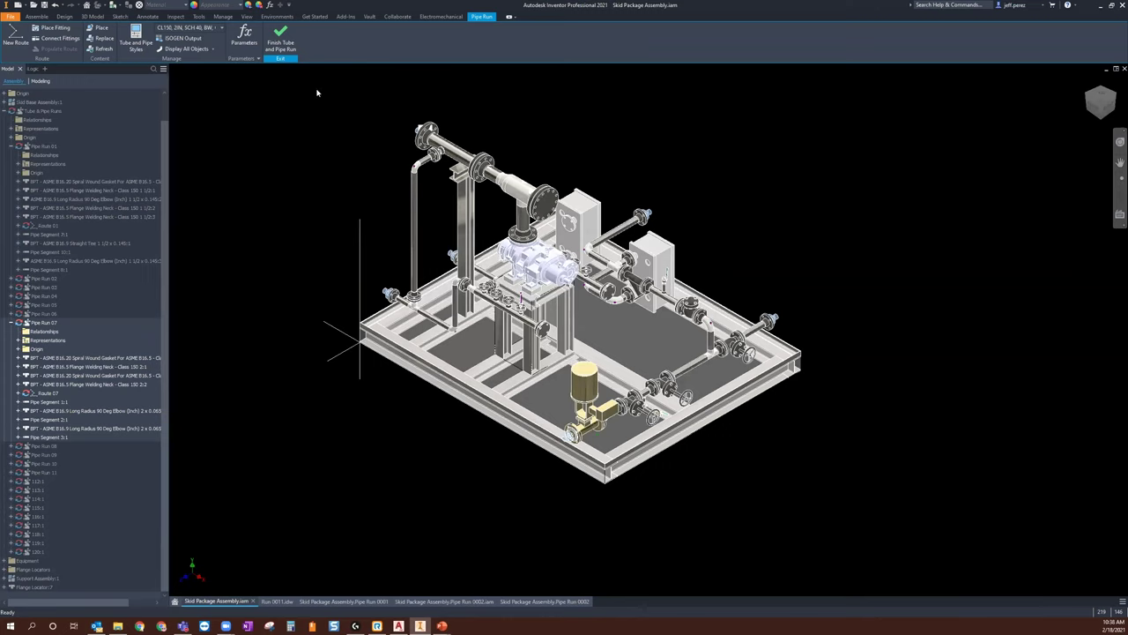
left_click(286, 51)
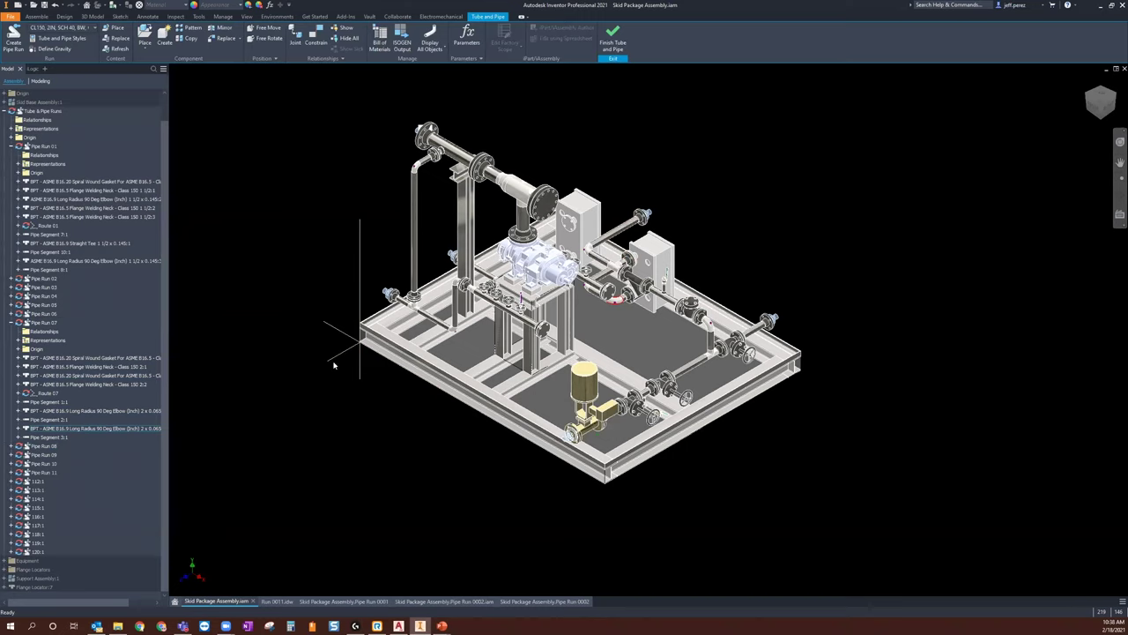
Step: Activate Pipe Run 08 and export its ISOGEN output to the Desktop as Skid Package Assembly_Pipe Run 08.pcf, replacing the existing file
double_click(44, 446)
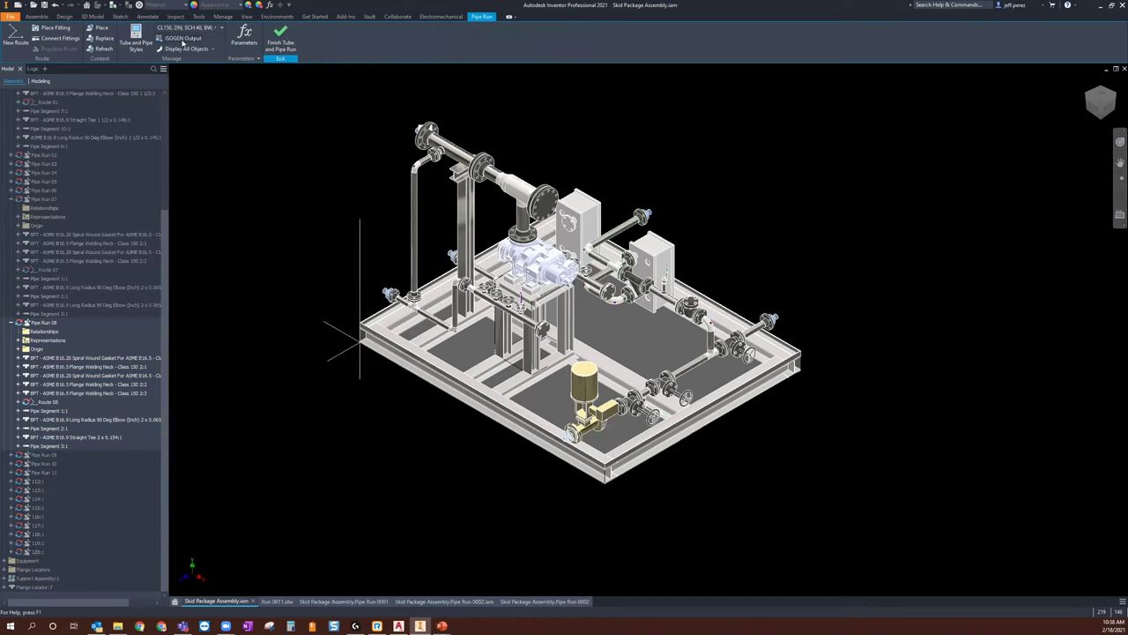
left_click(180, 38)
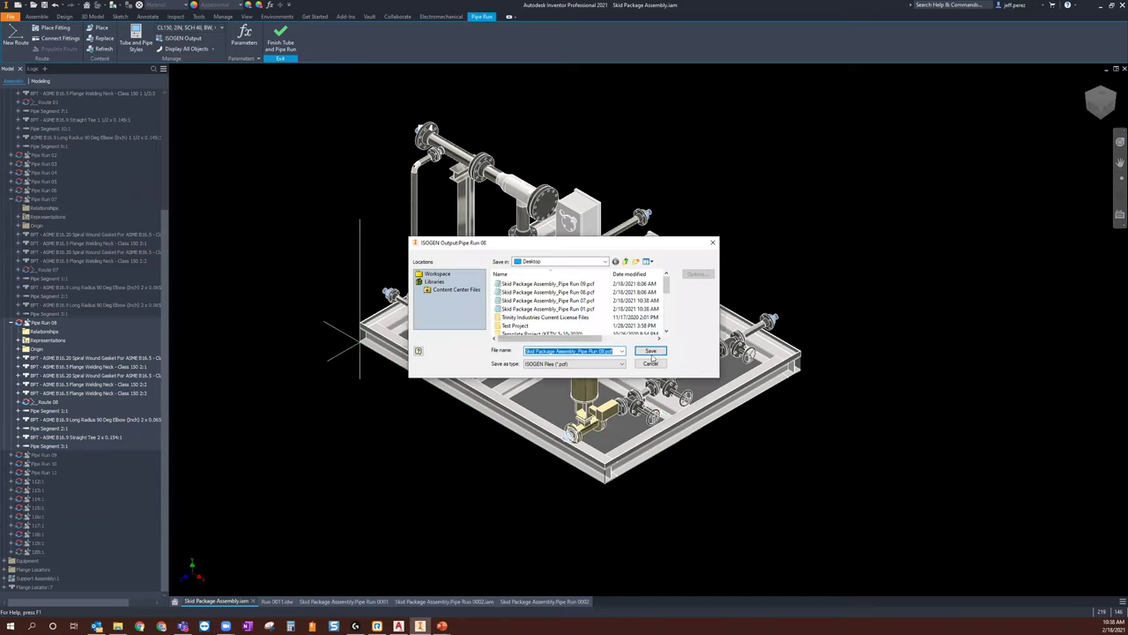
left_click(649, 350)
left_click(597, 347)
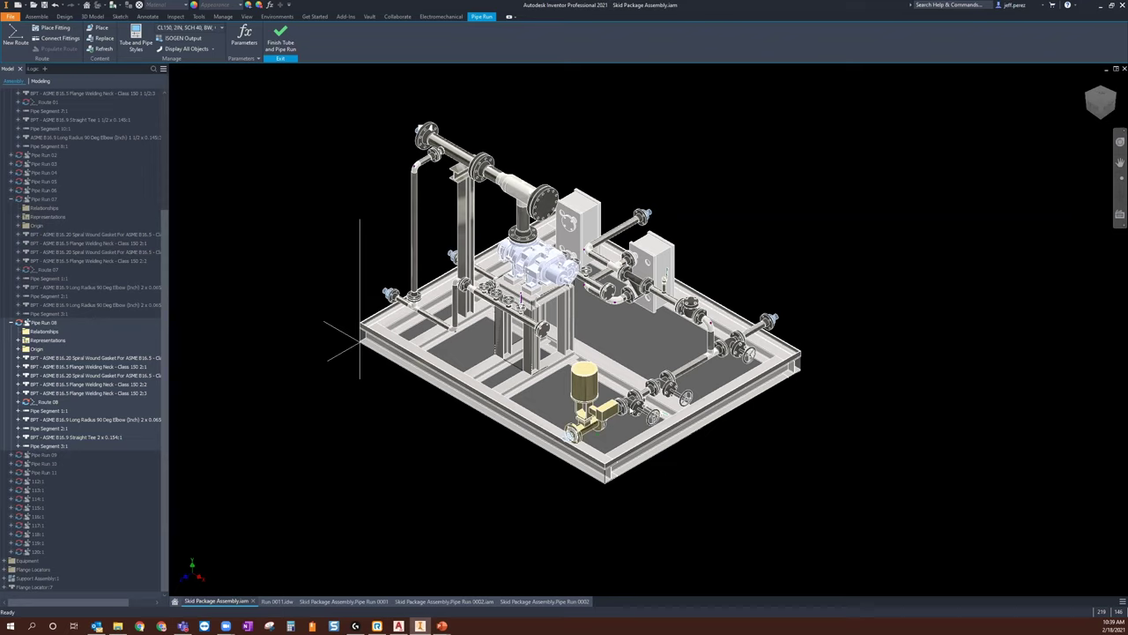
Step: Examine the Pipe Run 0002 model and its drawing's views and parts list, and return to the skid package assembly
left_click(446, 602)
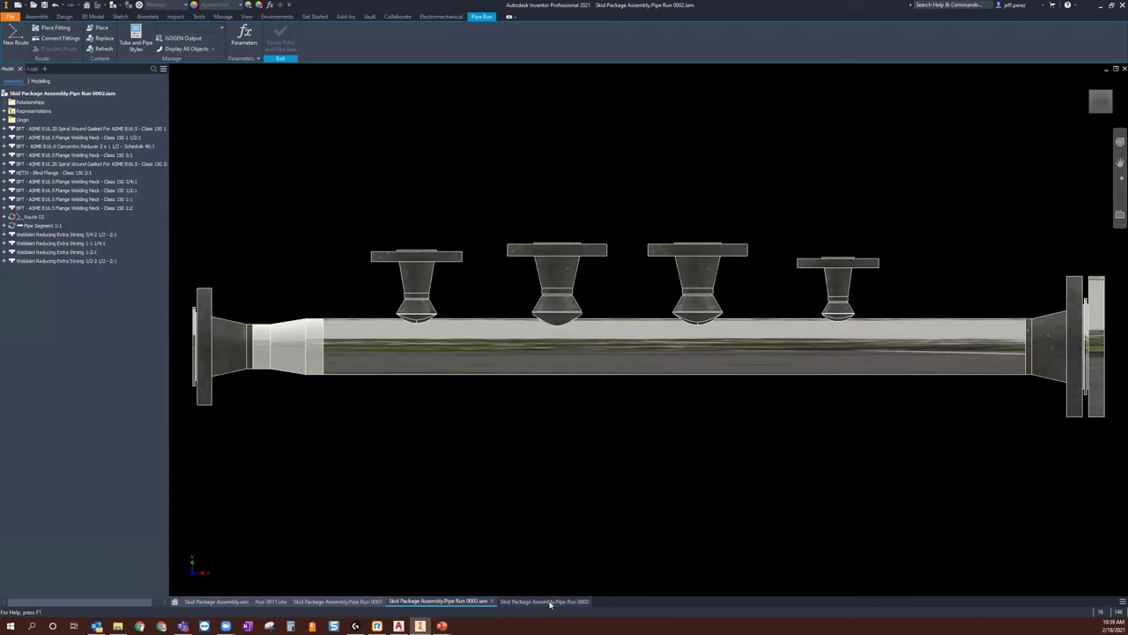
left_click(555, 601)
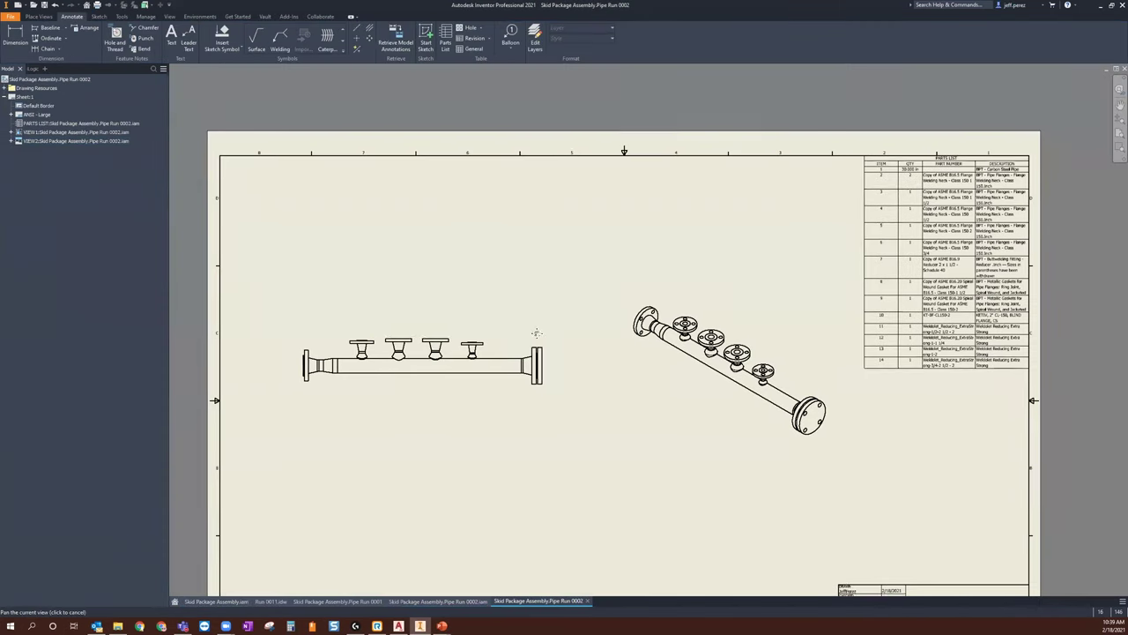
scroll(556, 293, "down", 3)
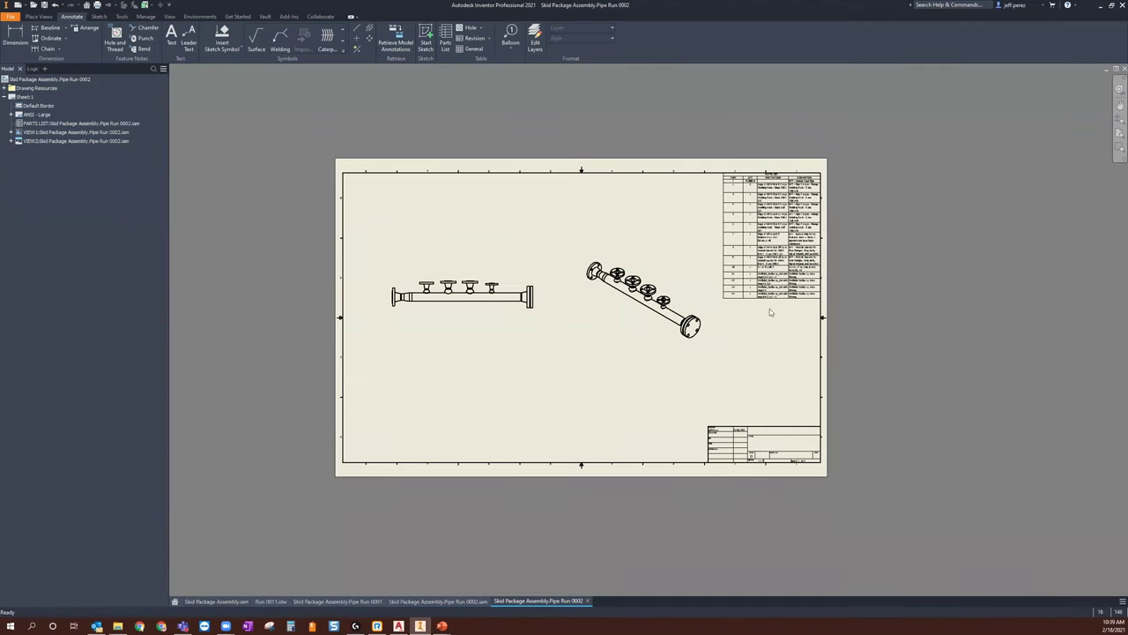
scroll(773, 304, "up", 5)
scroll(745, 240, "down", 2)
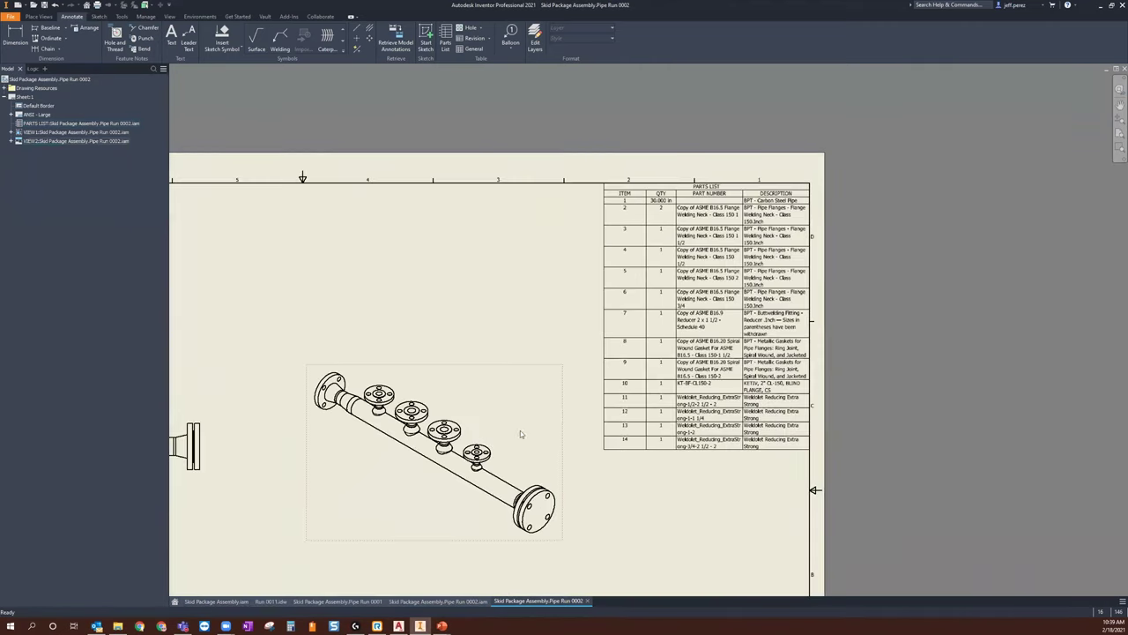
scroll(669, 338, "down", 2)
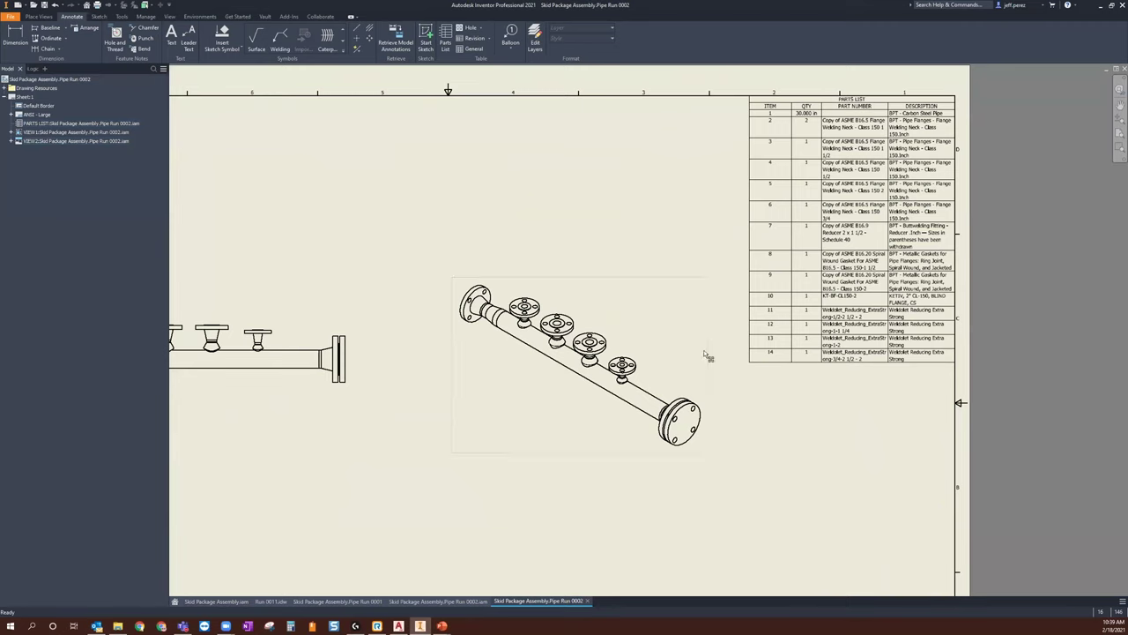
scroll(710, 353, "down", 2)
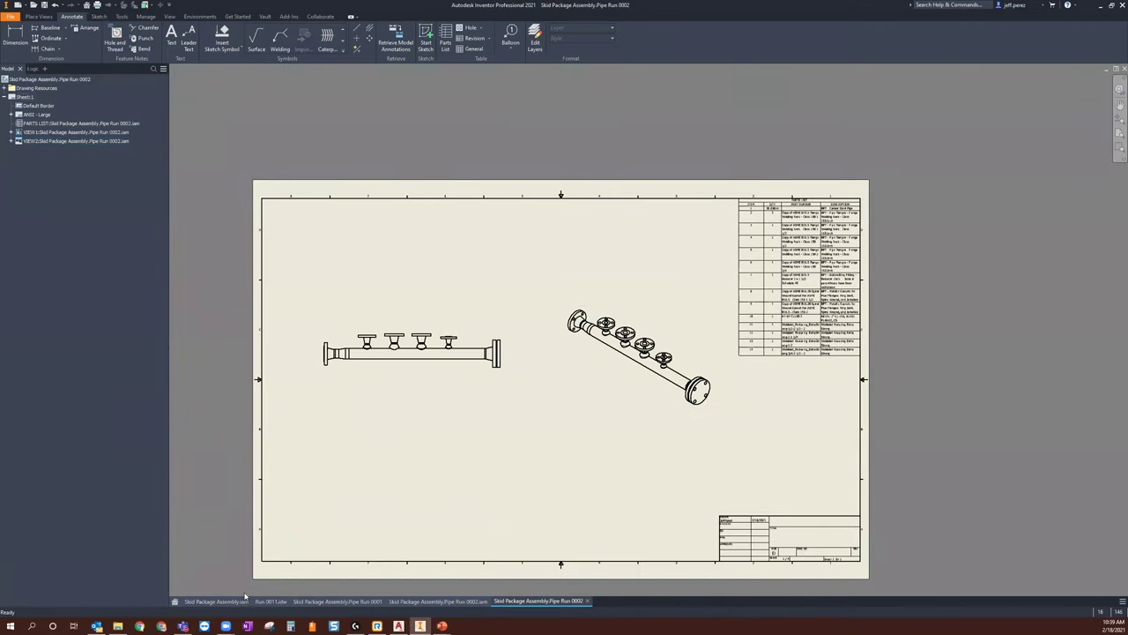
left_click(205, 601)
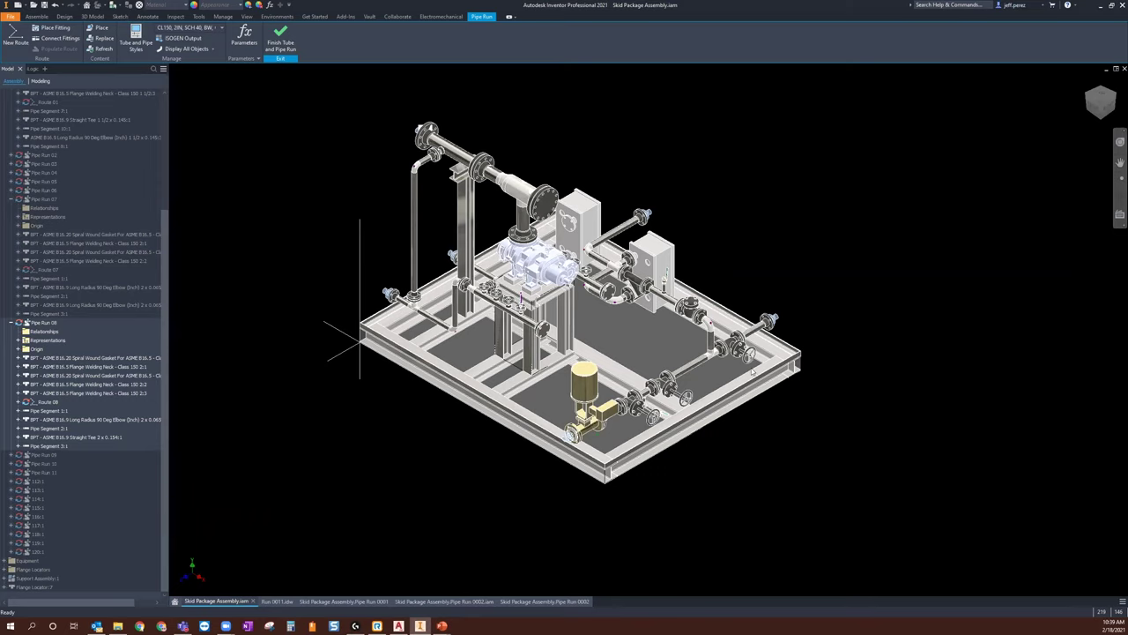
Step: Switch to AutoCAD Plant 3D and add Skid Package Assembly_Pipe Run 01.pcf from the Desktop as the source for a PCF to Iso
mouse_move(399, 626)
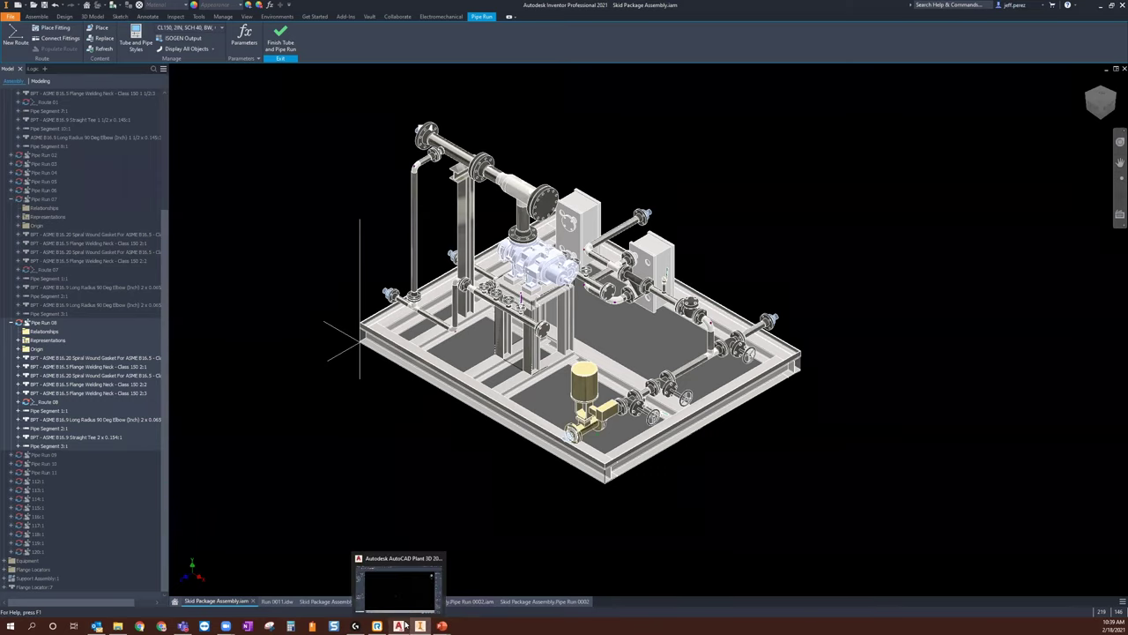
left_click(393, 586)
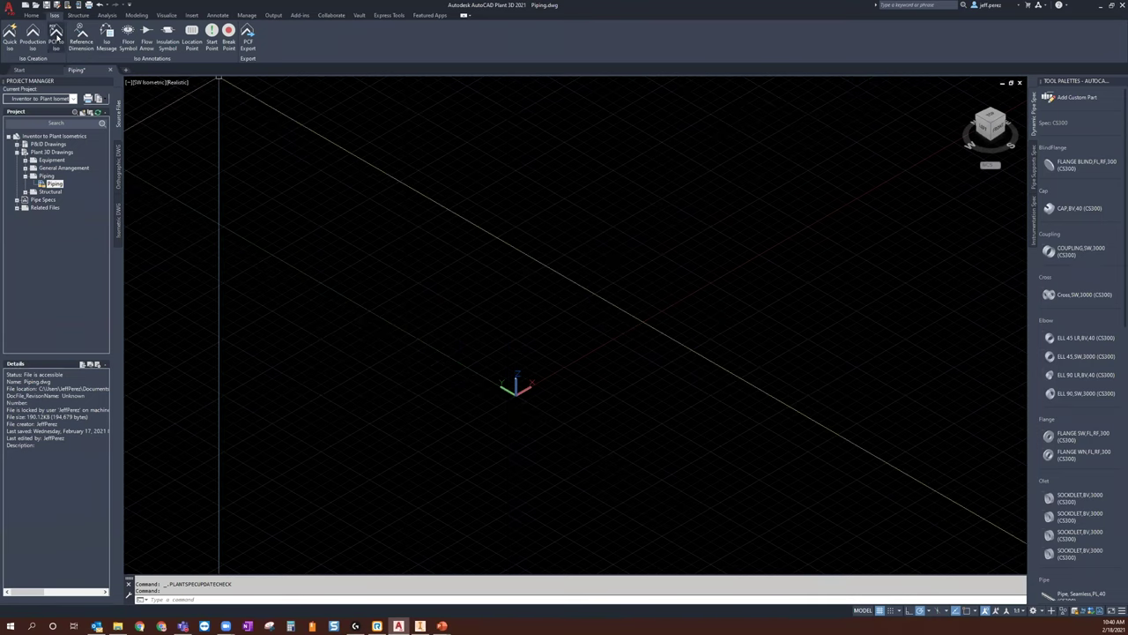
left_click(55, 33)
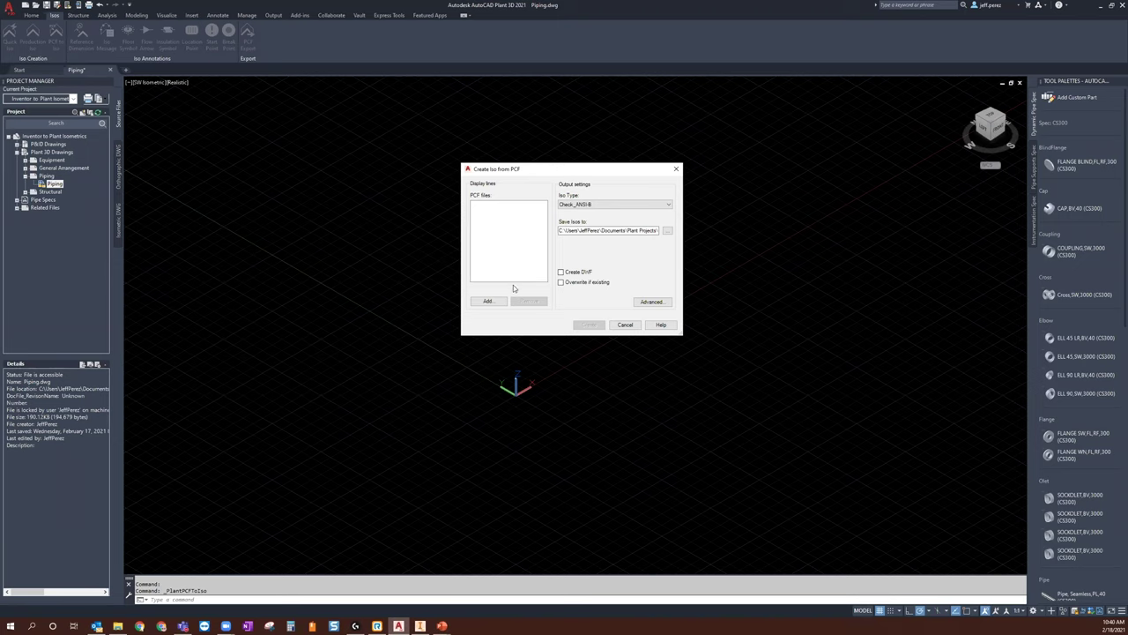
left_click(487, 302)
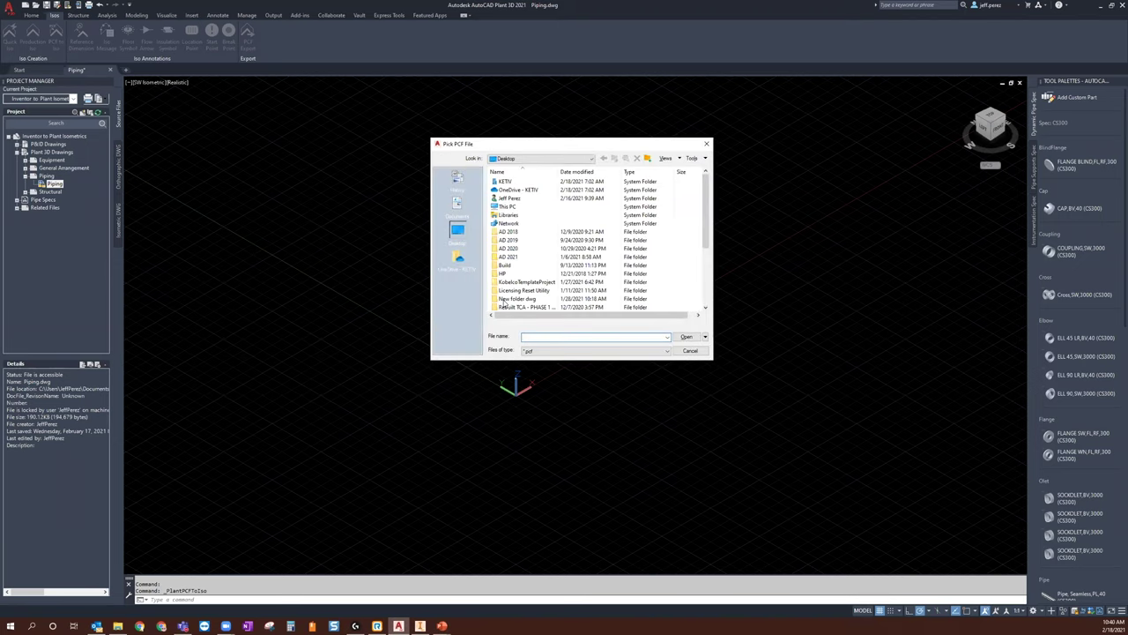
scroll(504, 301, "down", 4)
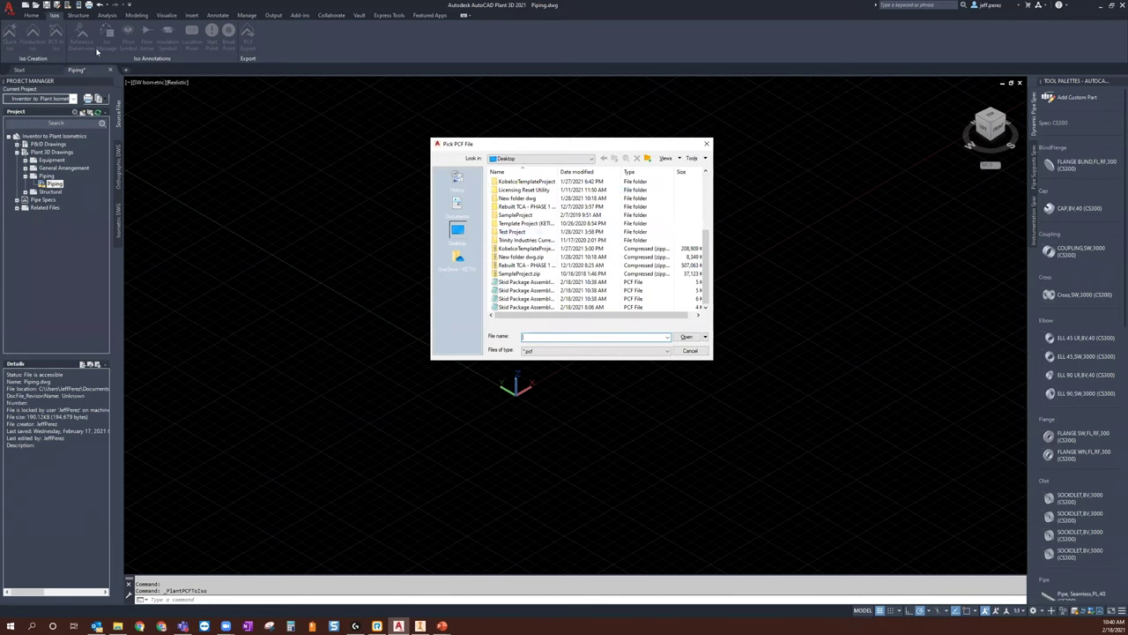
left_click(546, 282)
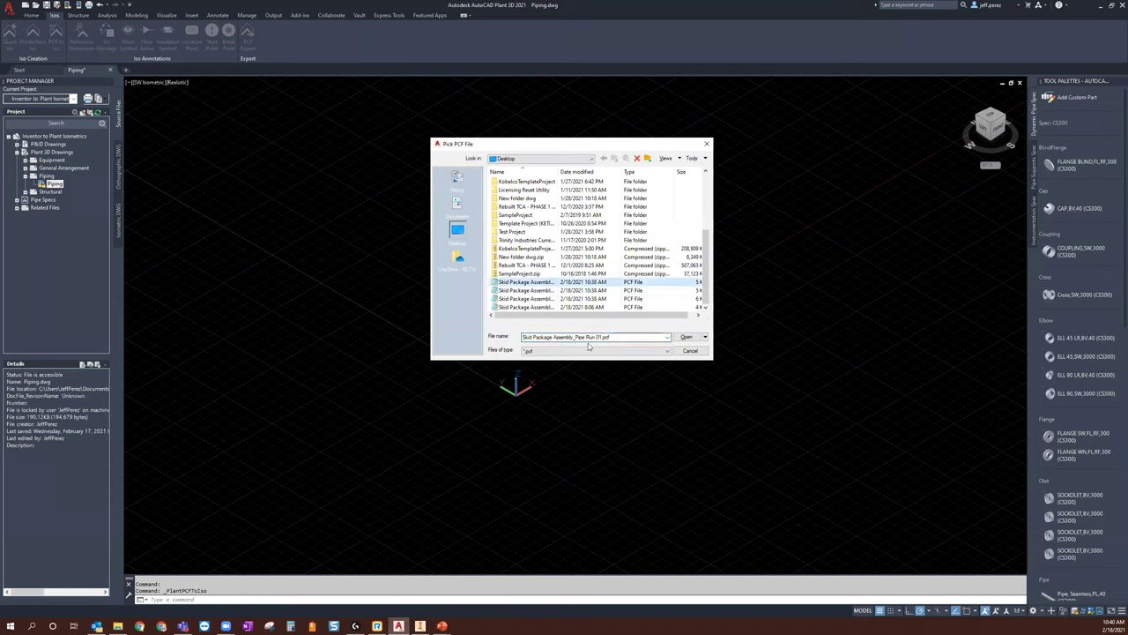
left_click(686, 337)
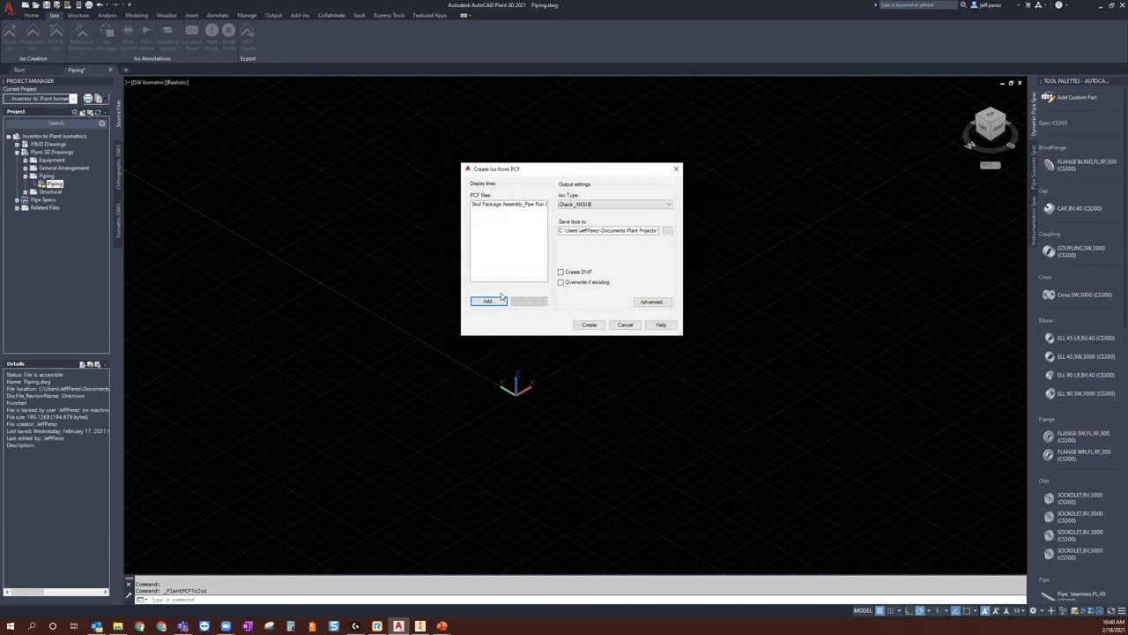
Step: Create the Pipe Run 01 isometric with the Final_ANSI-B iso type and open the generated drawing from the creation results
left_click(634, 205)
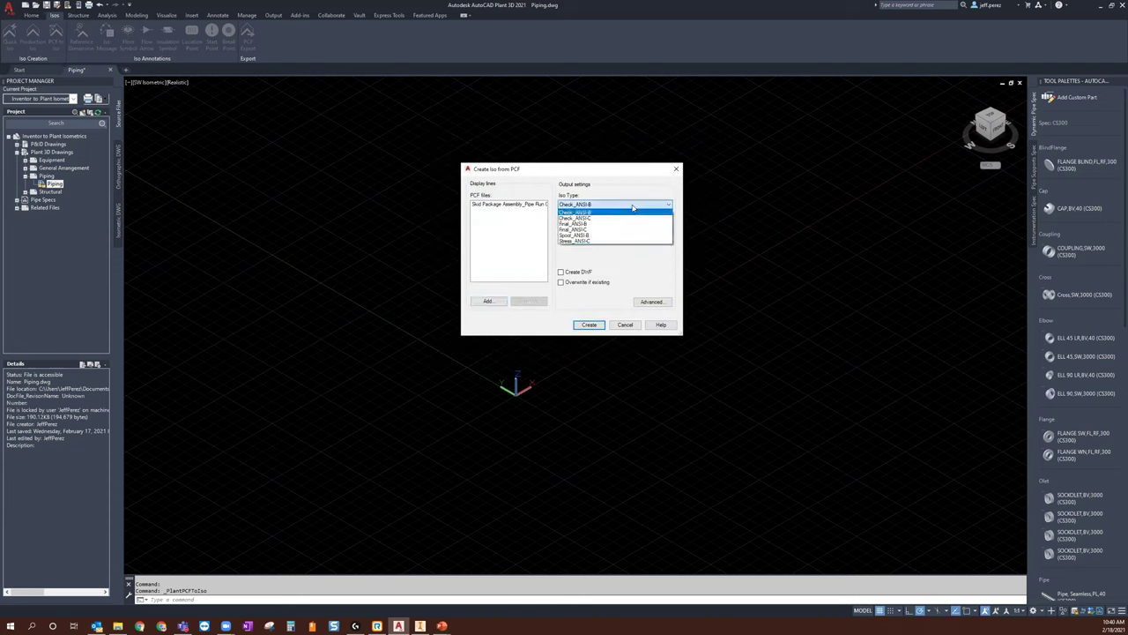
left_click(596, 224)
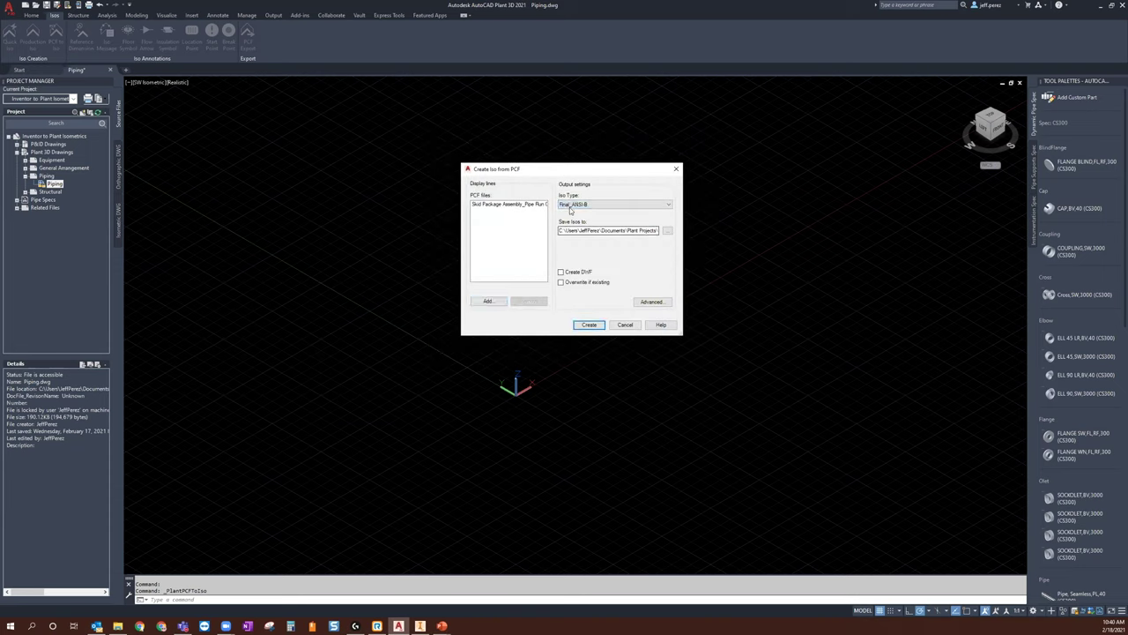
left_click(591, 325)
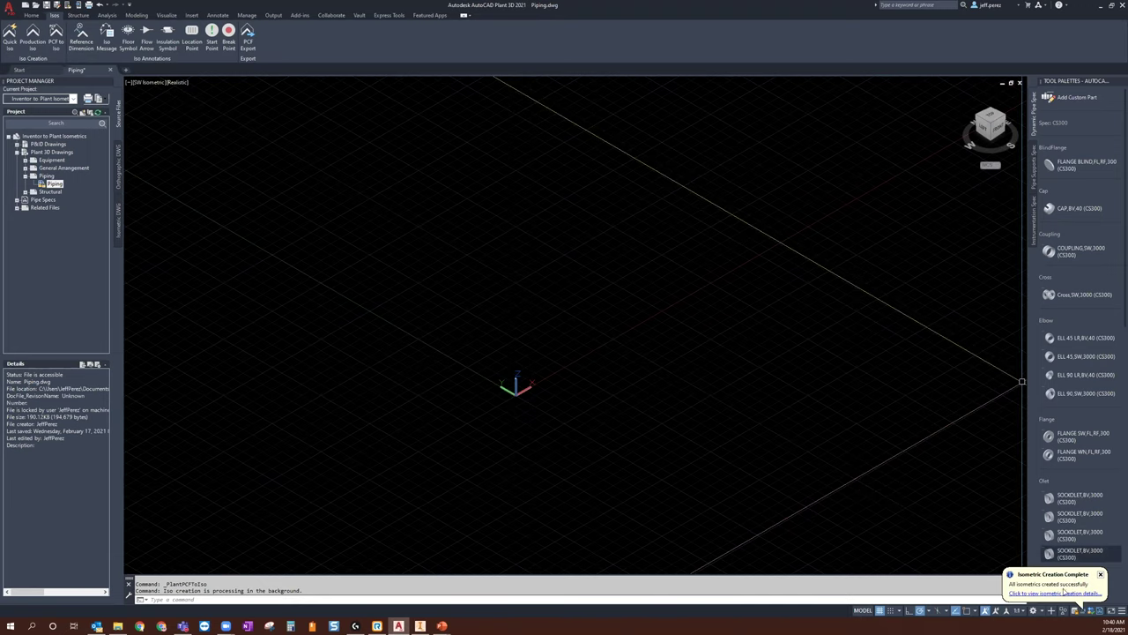
left_click(1086, 594)
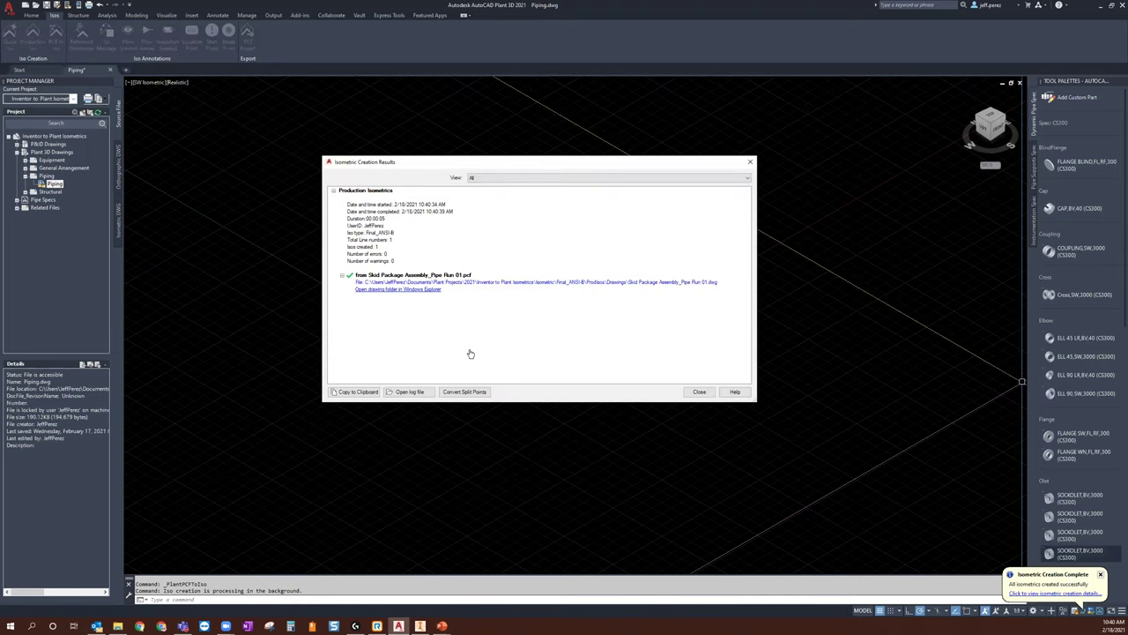
left_click(526, 283)
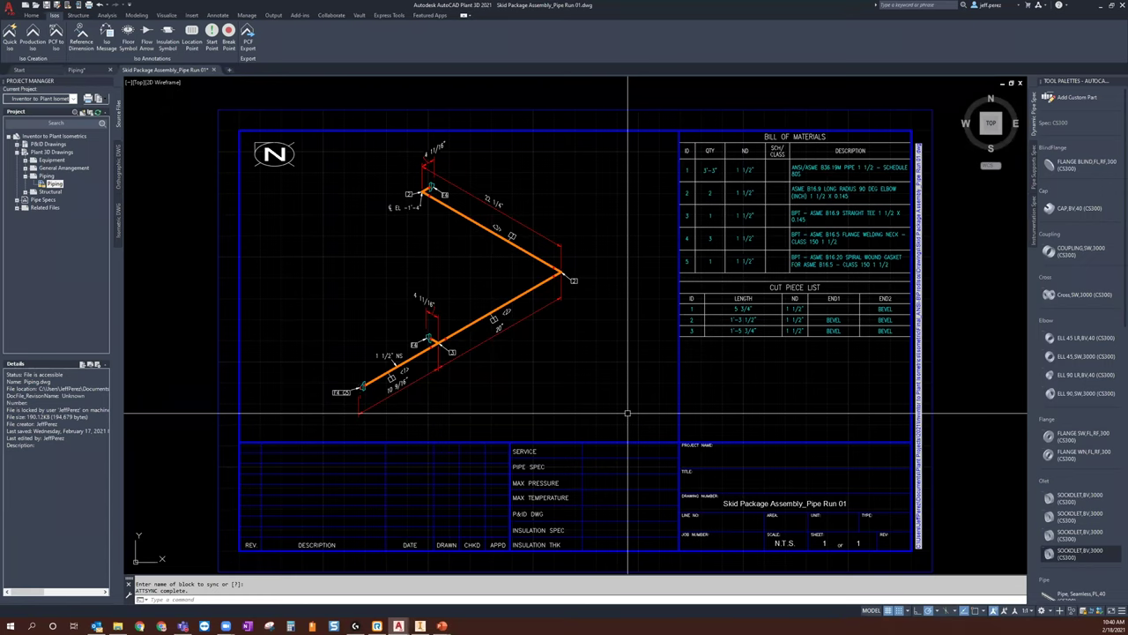
Step: Examine the Pipe Run 01 isometric's bill of materials, cut piece list, title block, pipe dimensions and component tags
scroll(797, 290, "up", 2)
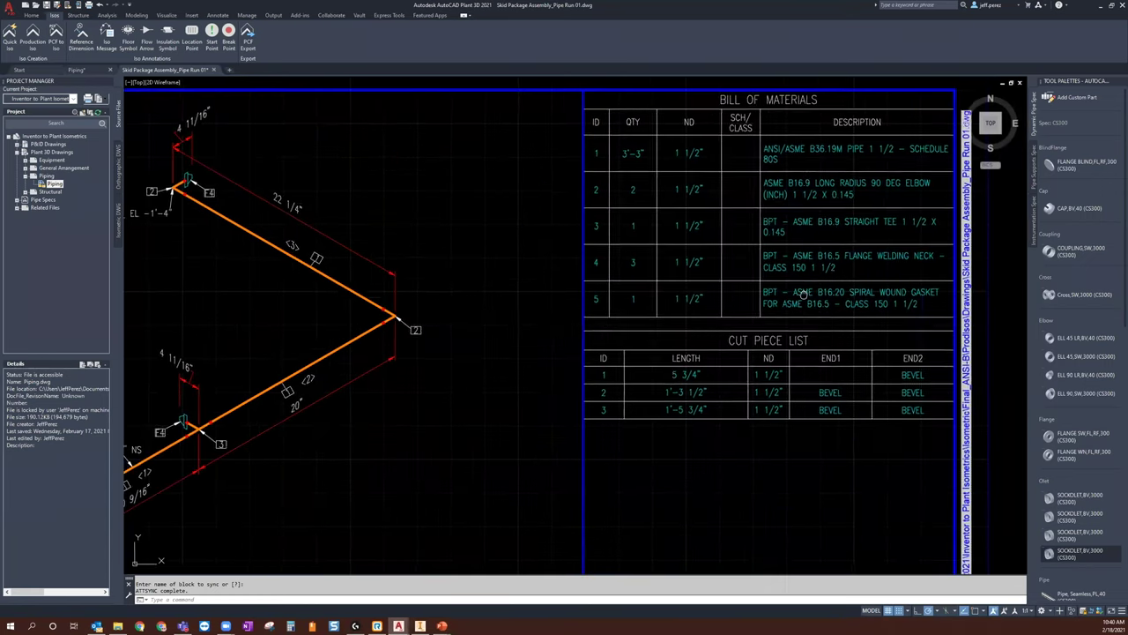
middle_click_drag(798, 291, 782, 263)
scroll(782, 263, "down", 3)
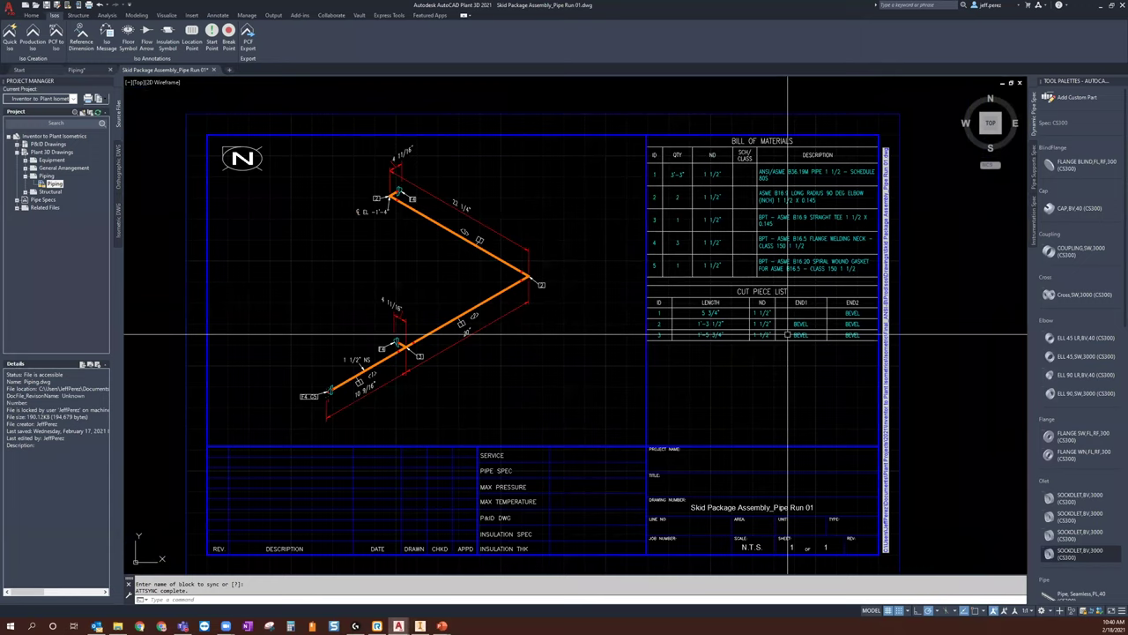
scroll(885, 398, "up", 3)
middle_click_drag(884, 397, 881, 374)
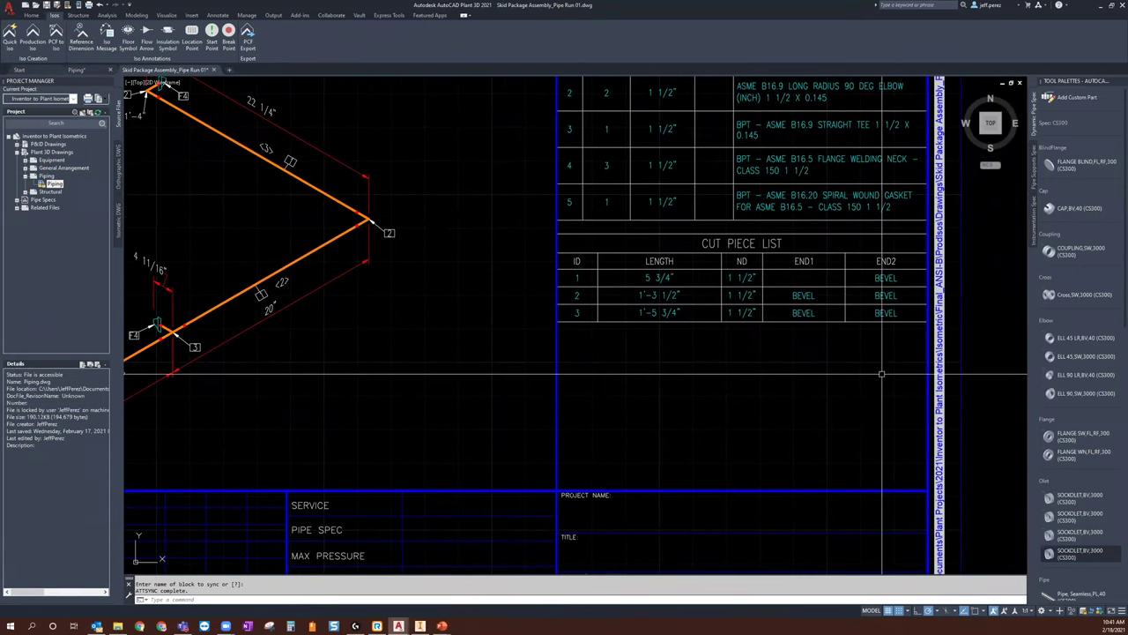
scroll(897, 364, "down", 5)
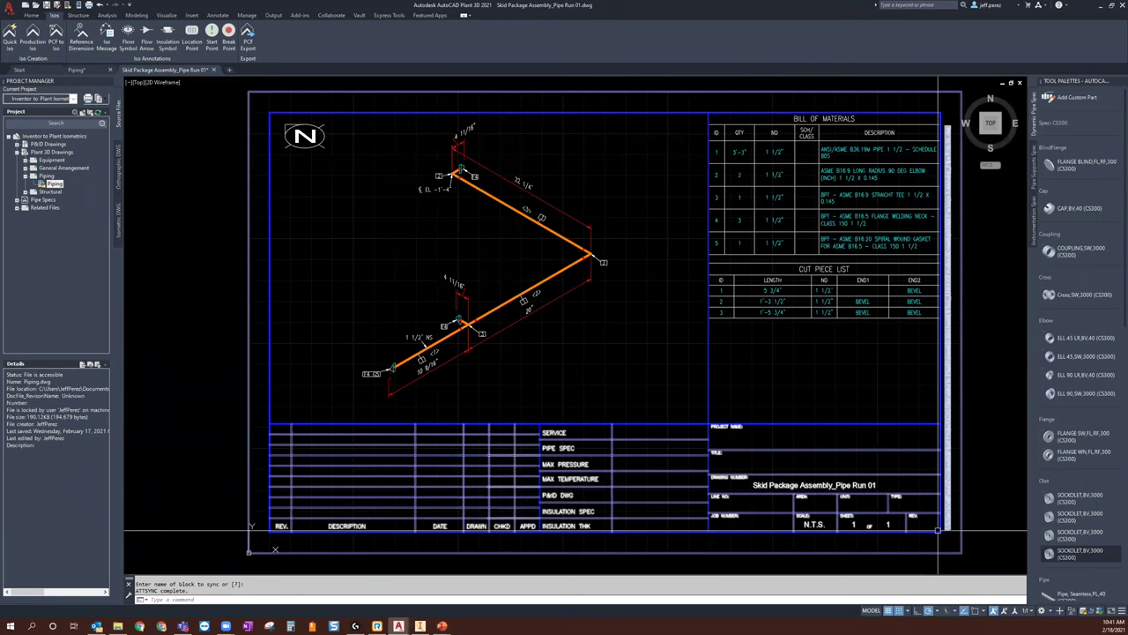
scroll(403, 375, "up", 2)
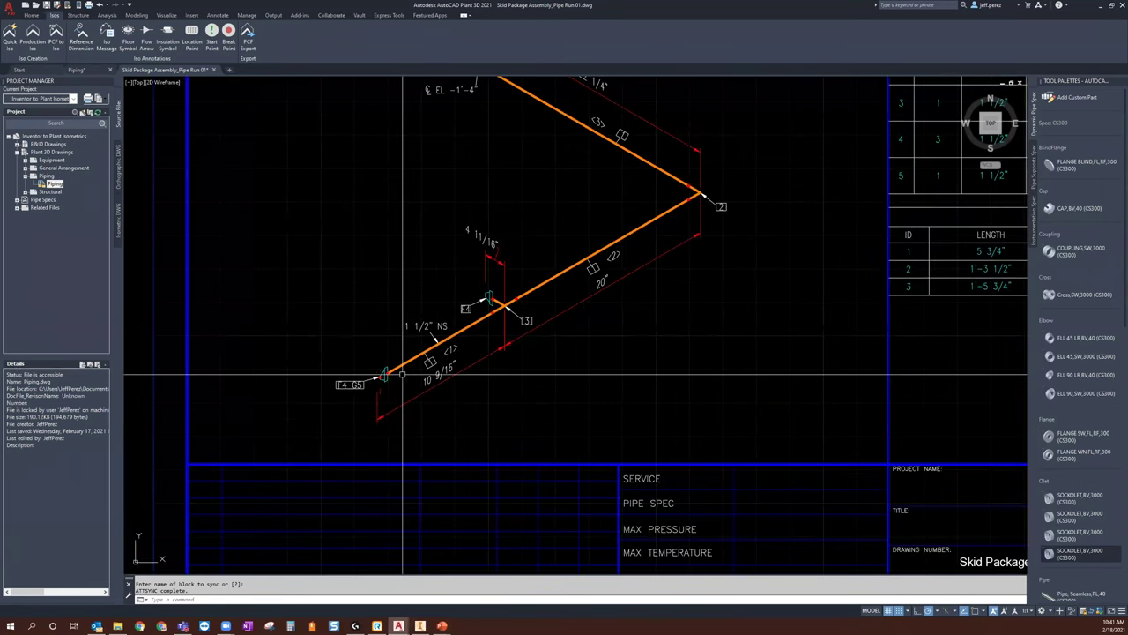
scroll(403, 375, "up", 2)
middle_click_drag(609, 320, 605, 382)
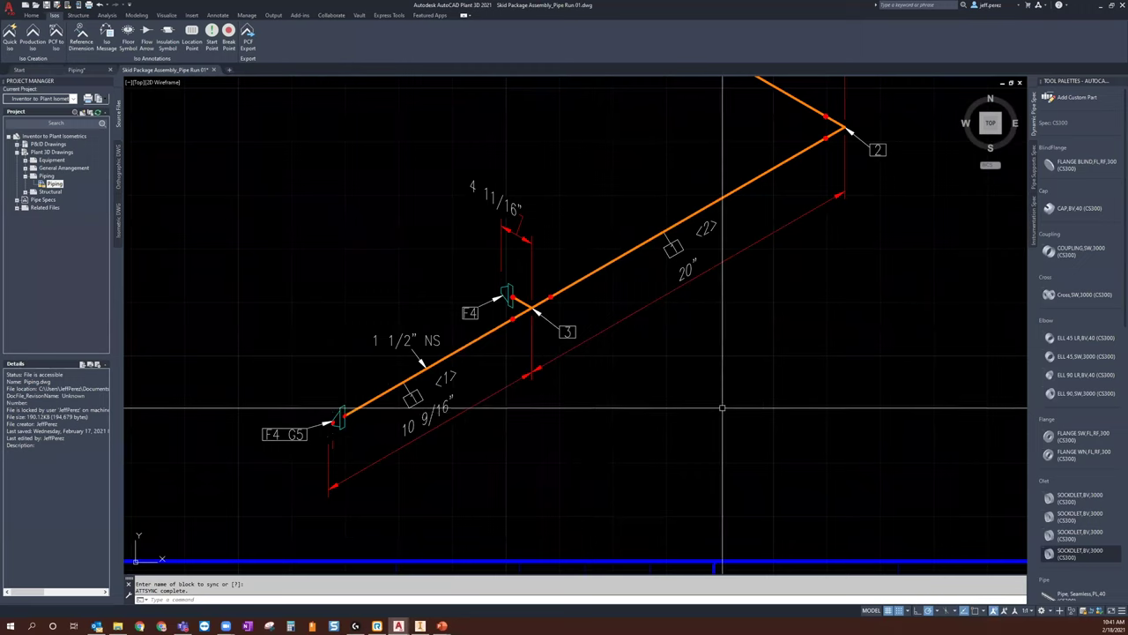
middle_click_drag(722, 408, 715, 410)
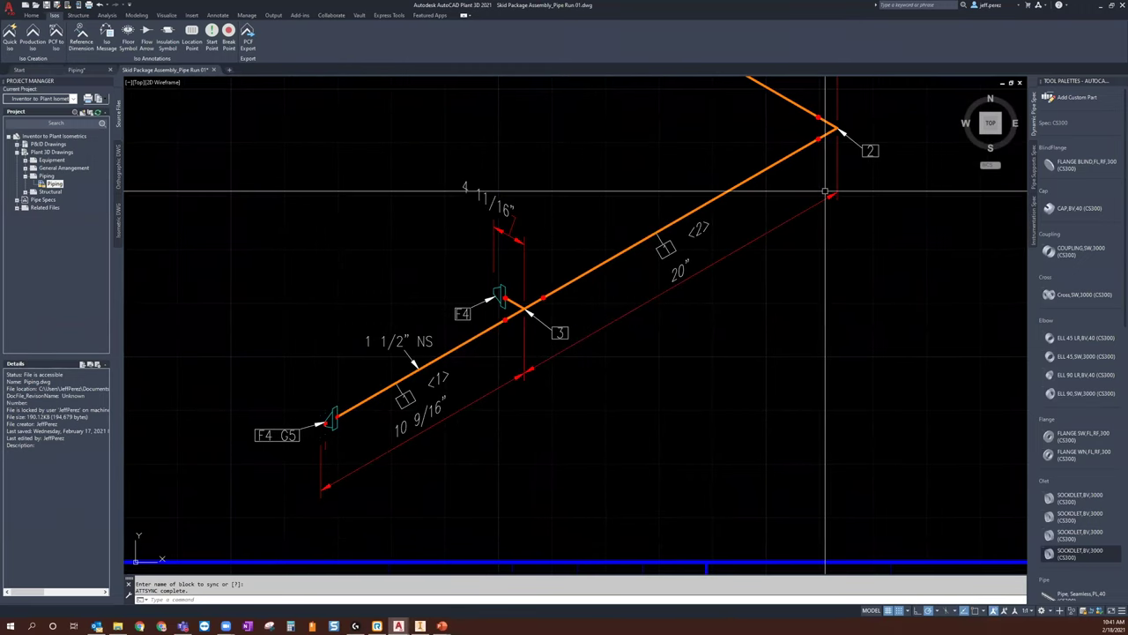
scroll(825, 190, "down", 3)
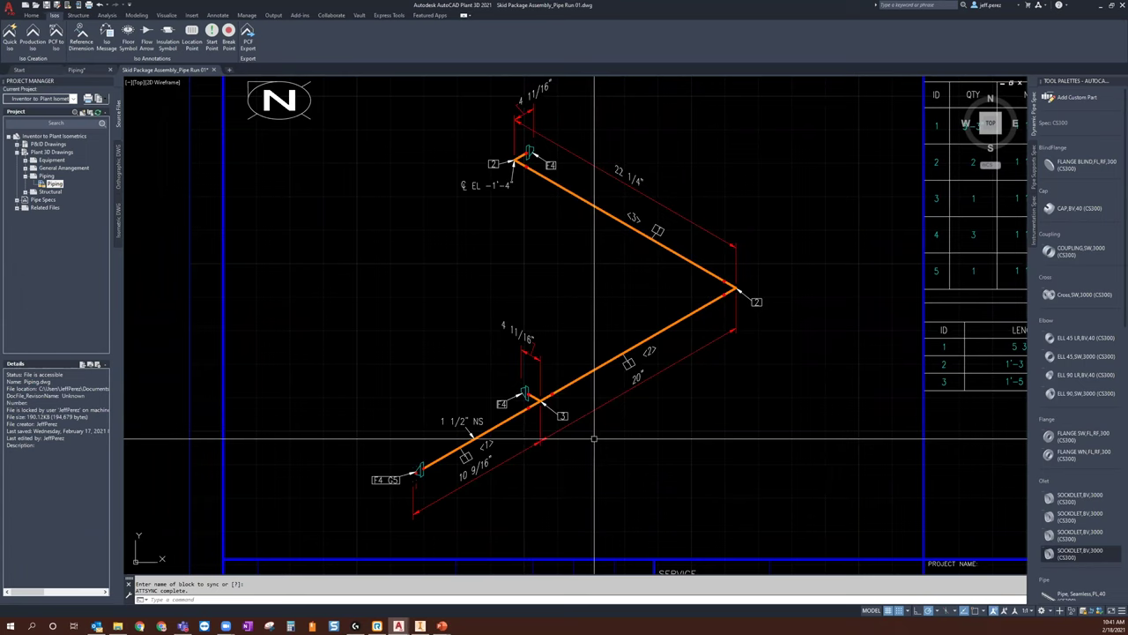
scroll(594, 438, "down", 3)
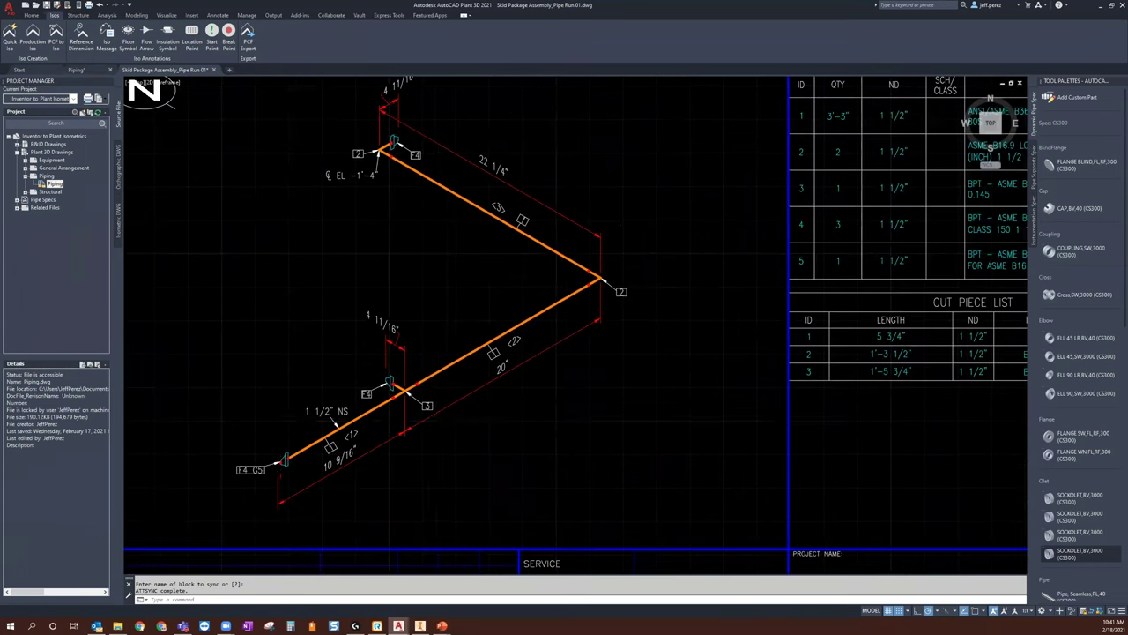
middle_click_drag(534, 421, 562, 344)
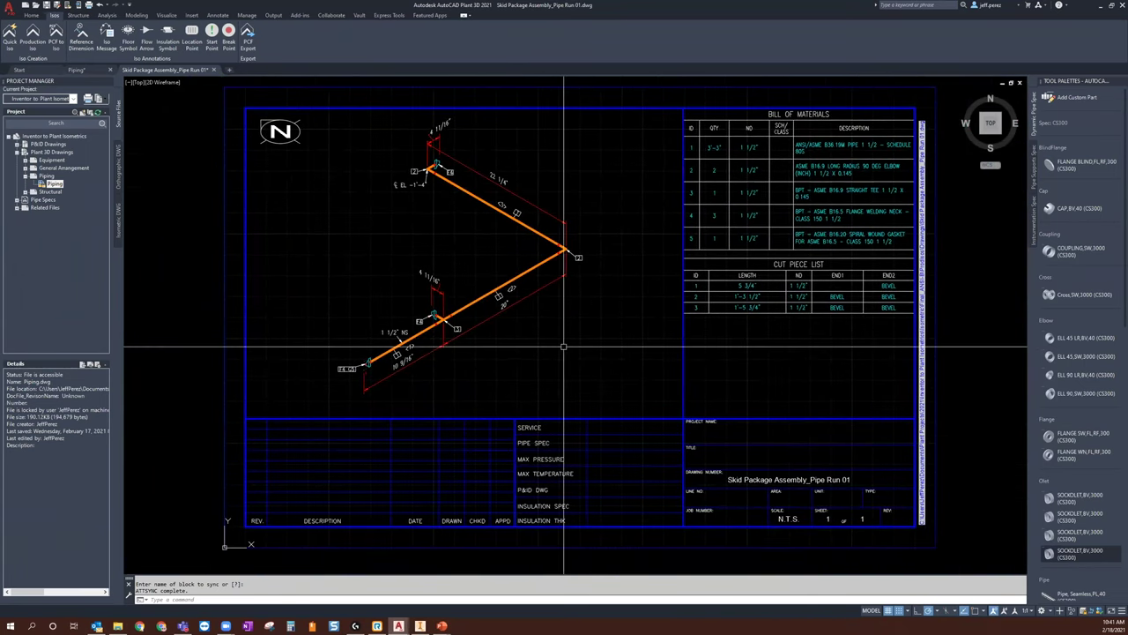
Step: Create a Final_ANSI-B isometric from Skid Package Assembly_Pipe Run 07.pcf on the Desktop and open the generated drawing
left_click(55, 35)
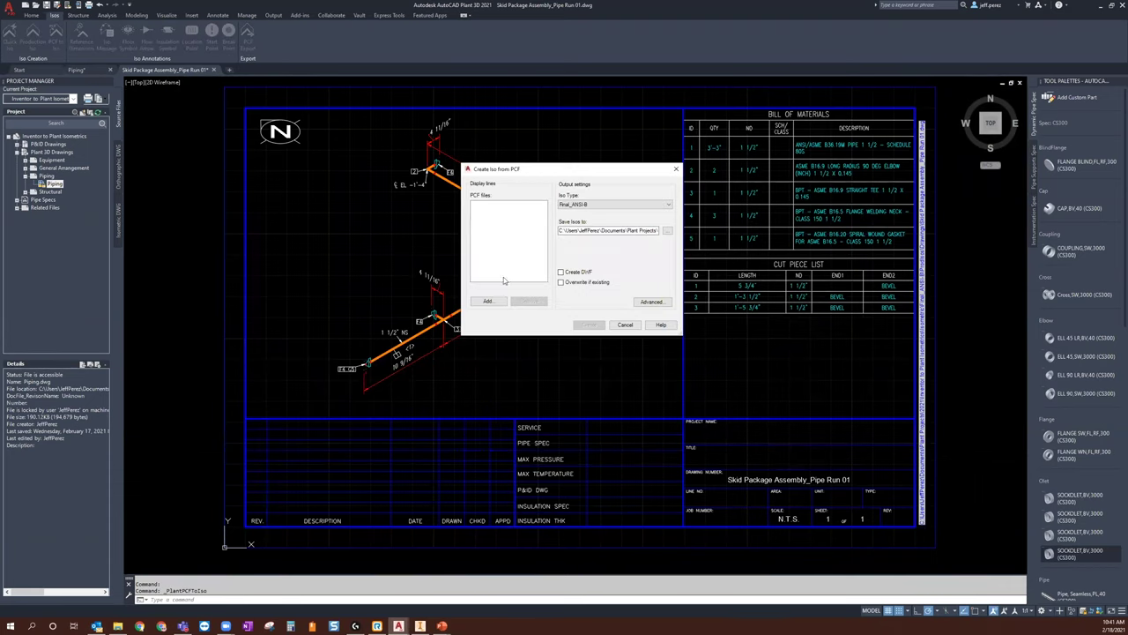
left_click(490, 301)
scroll(539, 300, "down", 4)
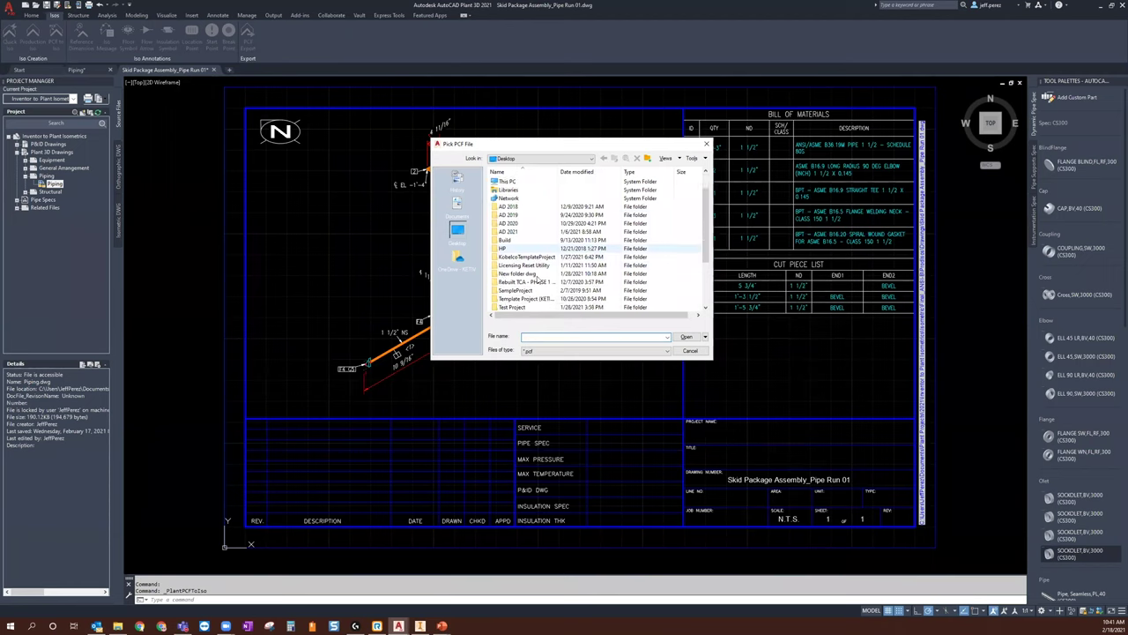
left_click(533, 291)
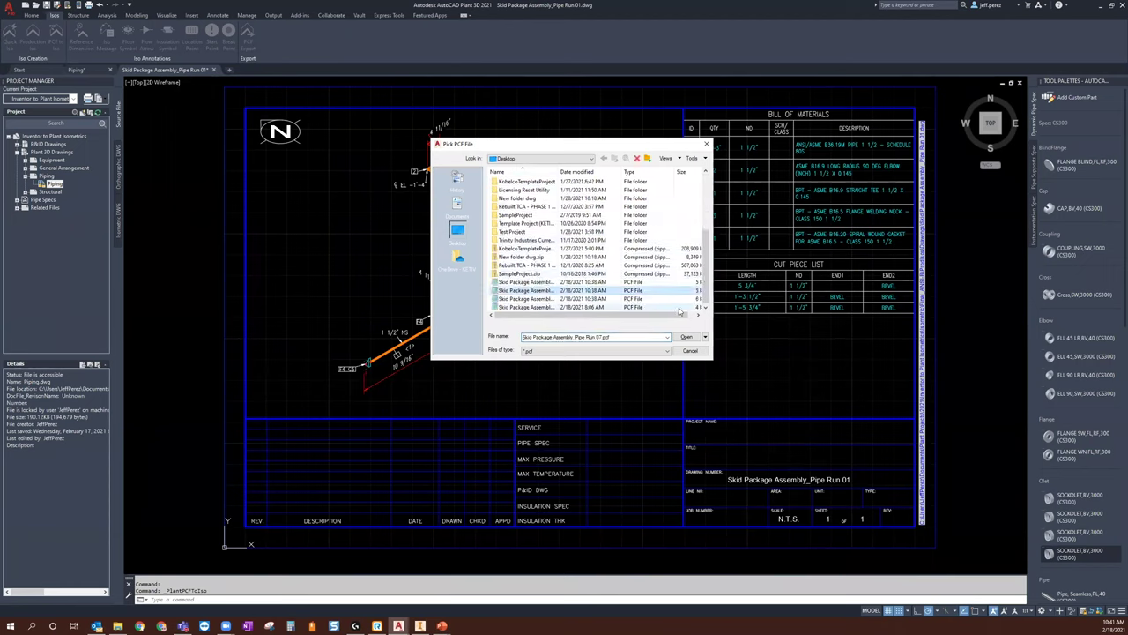
left_click(687, 338)
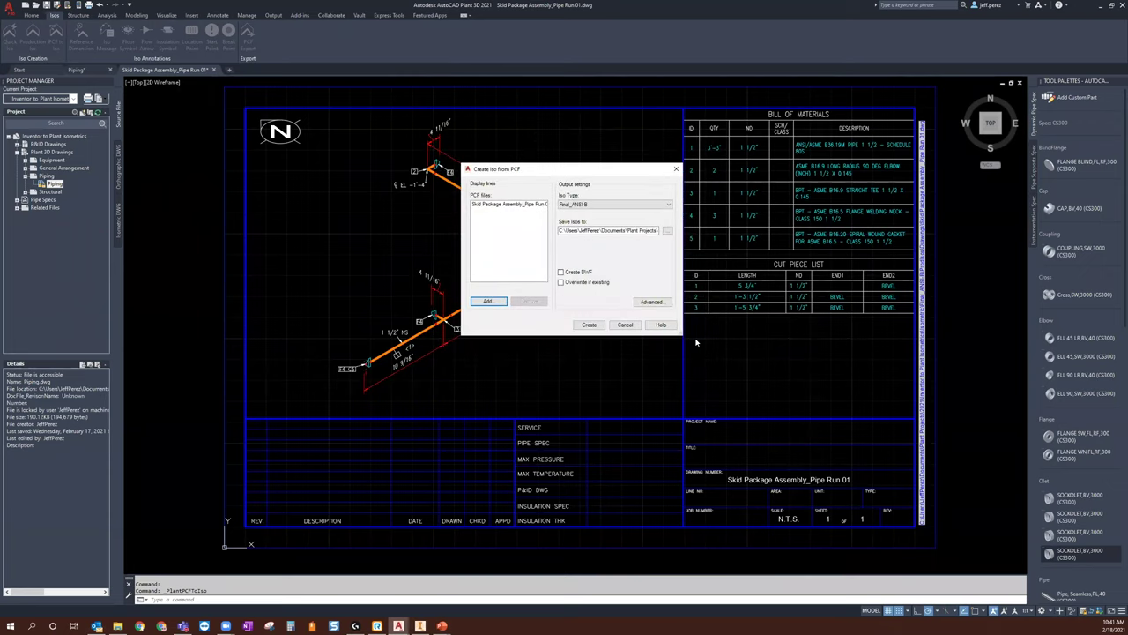
left_click(589, 326)
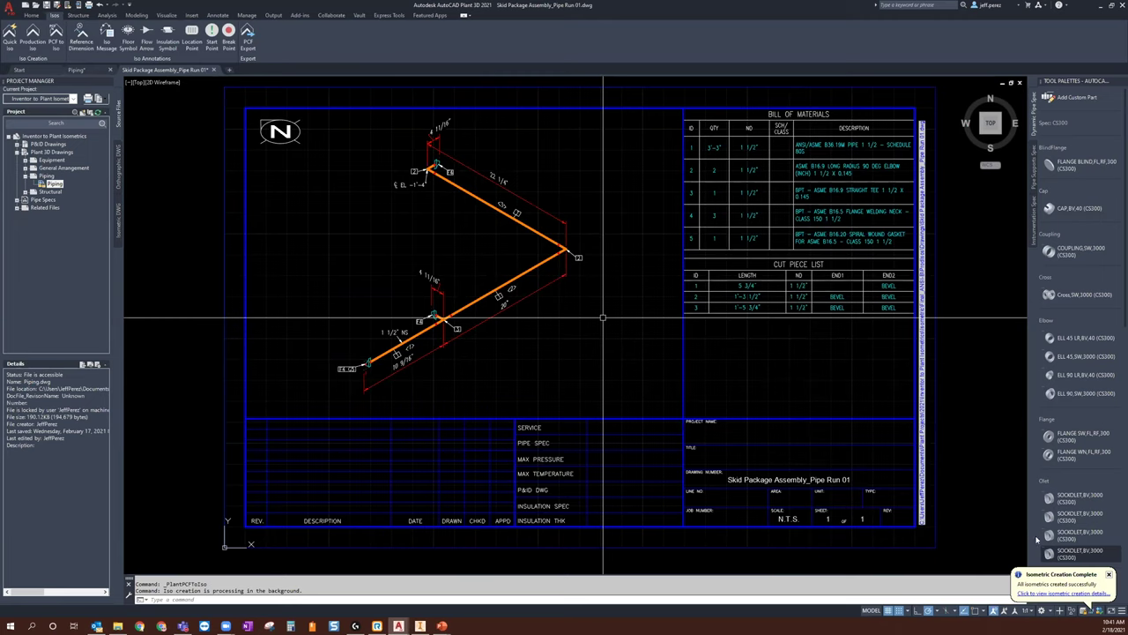
left_click(1100, 595)
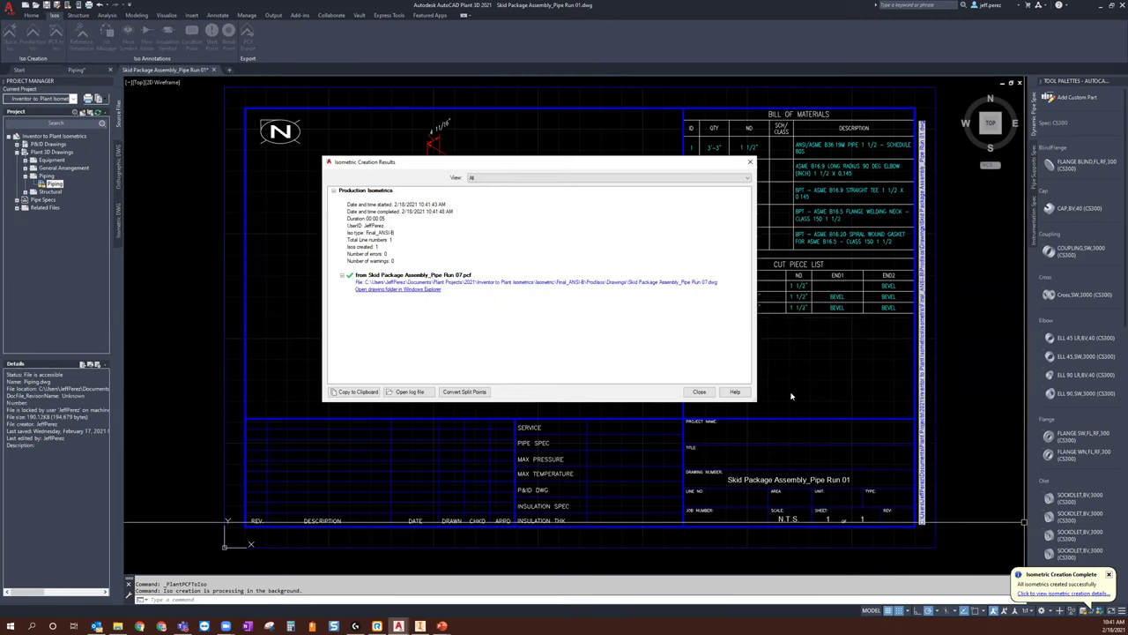
left_click(691, 282)
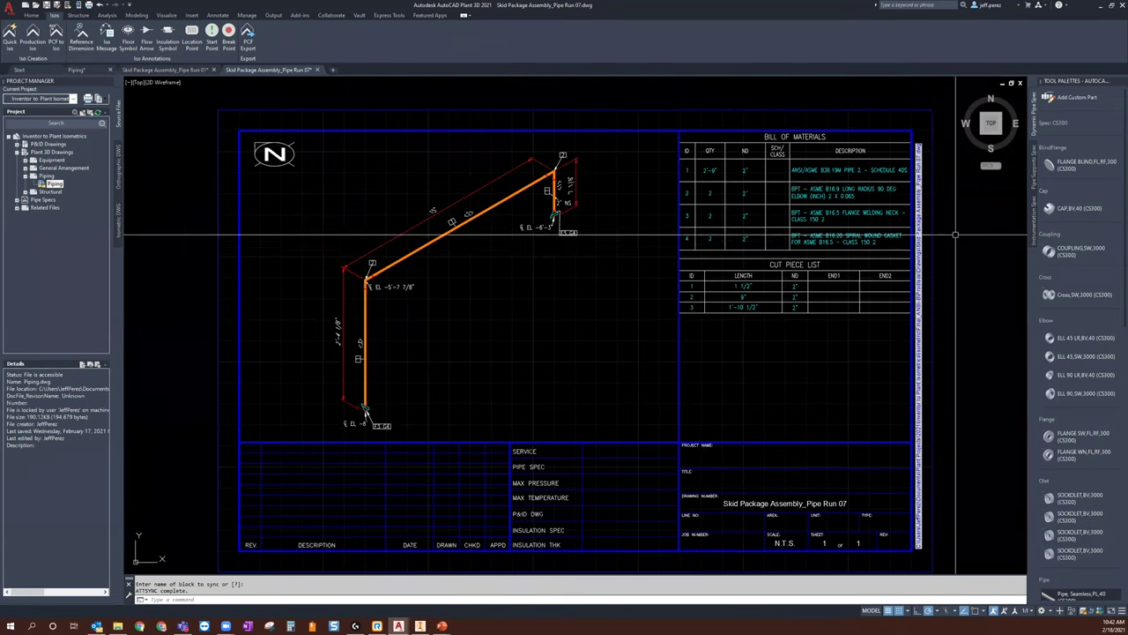
Step: Examine the Pipe Run 07 isometric's bill of materials, cut piece list and dimensioned pipe routing
scroll(896, 306, "up", 5)
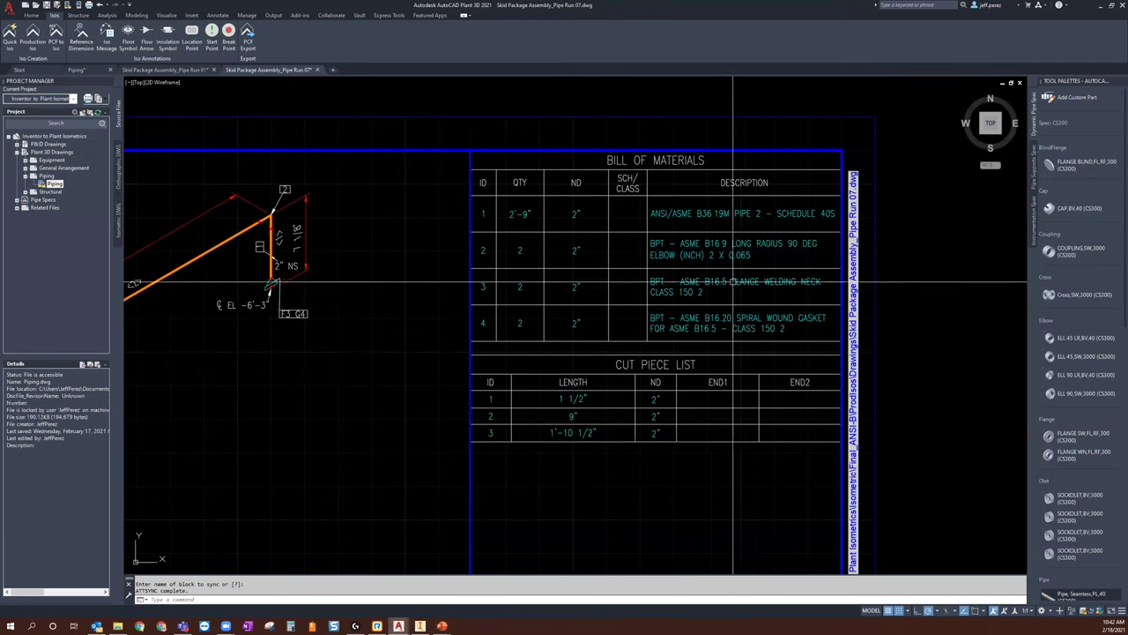
left_click(745, 284)
scroll(752, 282, "down", 2)
key("Escape")
middle_click_drag(506, 390, 552, 375)
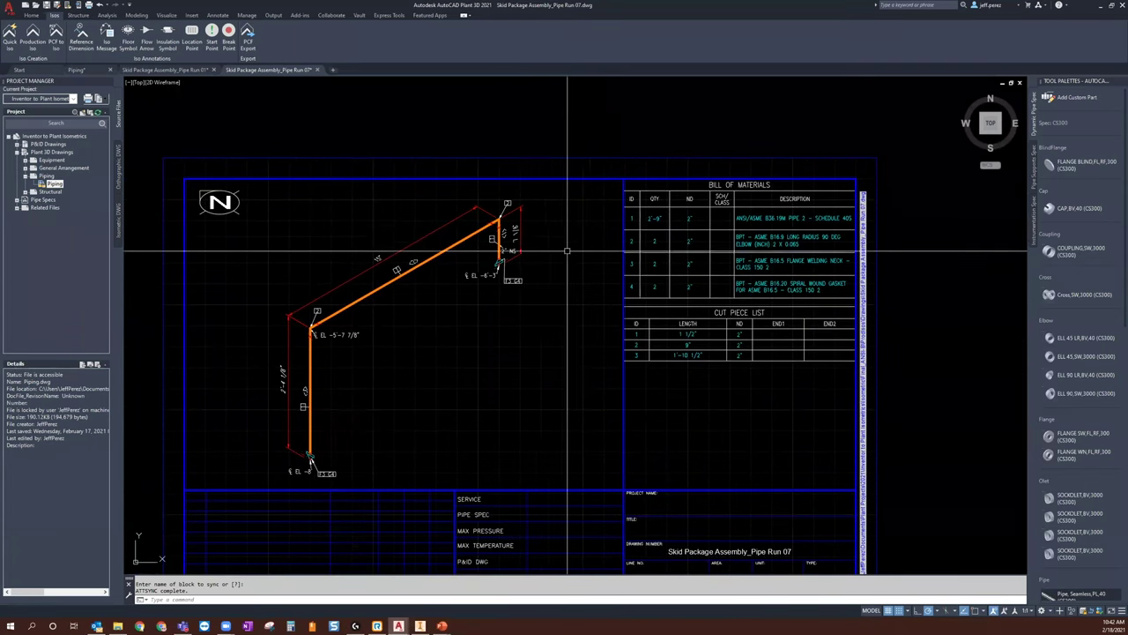
scroll(521, 282, "up", 2)
scroll(539, 323, "down", 2)
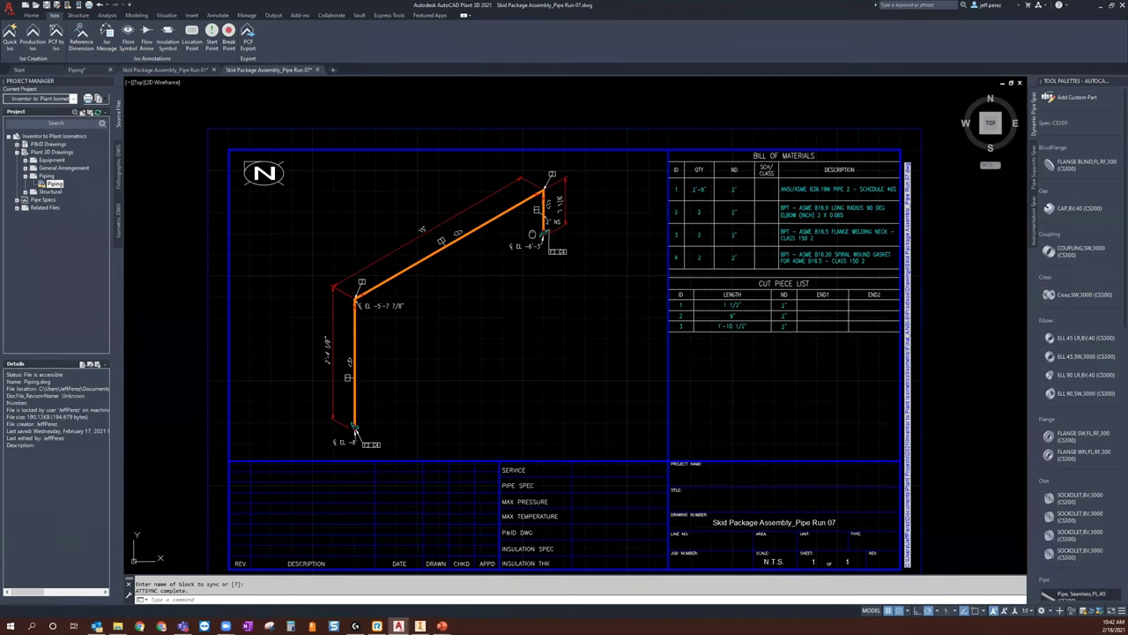
middle_click_drag(545, 236, 518, 221)
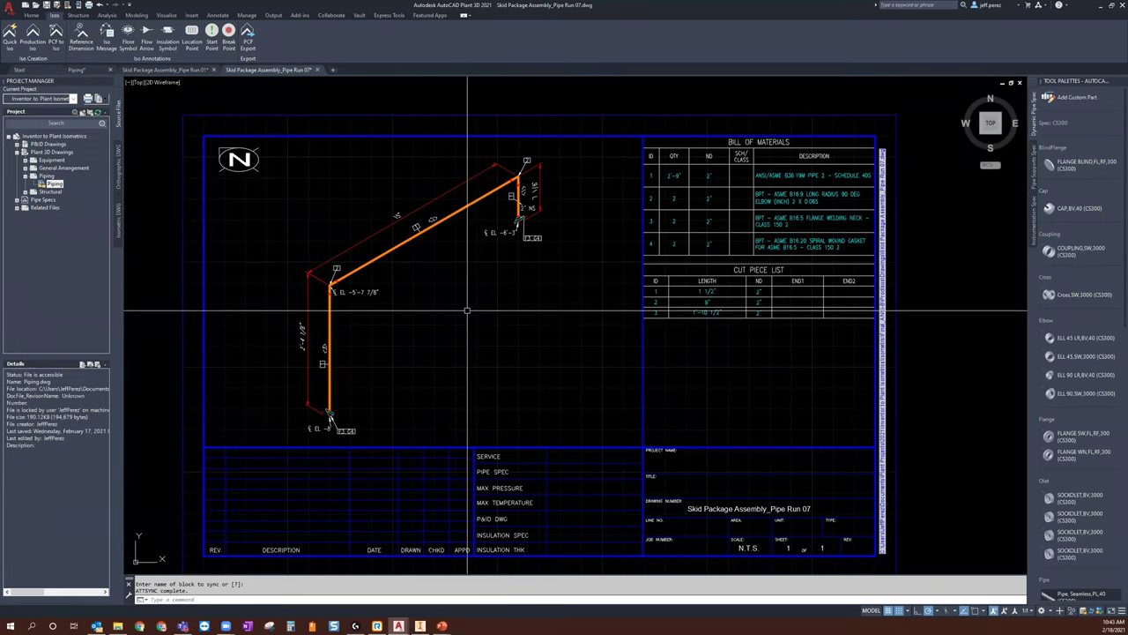
Step: Convert the PCF files for Skid Package Assembly Pipe Runs 01, 07, 08 and 09 on the Desktop into 3D piping in the Piping drawing
left_click(77, 69)
middle_click_drag(411, 287, 540, 263, "shift")
middle_click_drag(498, 322, 498, 322, "shift")
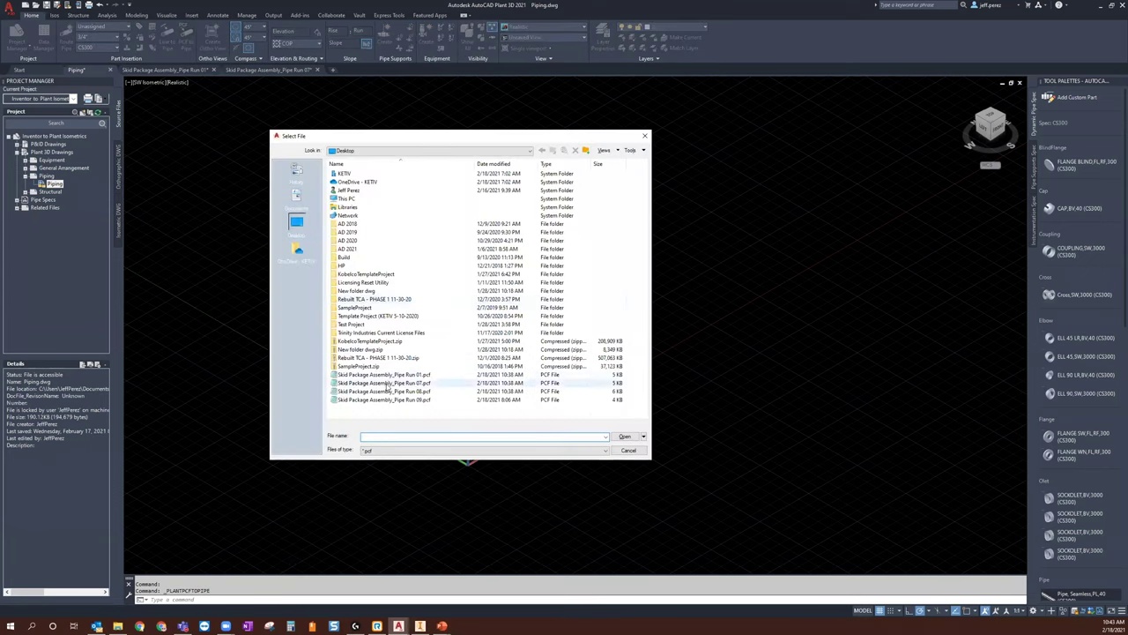
left_click(398, 376)
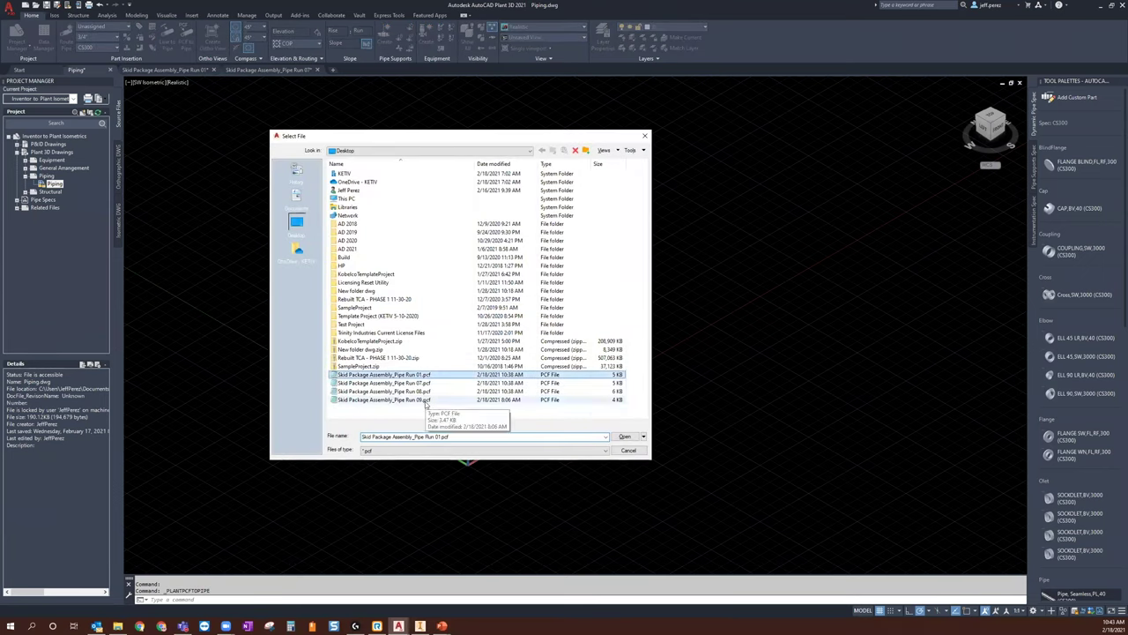
left_click(428, 401, "shift")
left_click(624, 437)
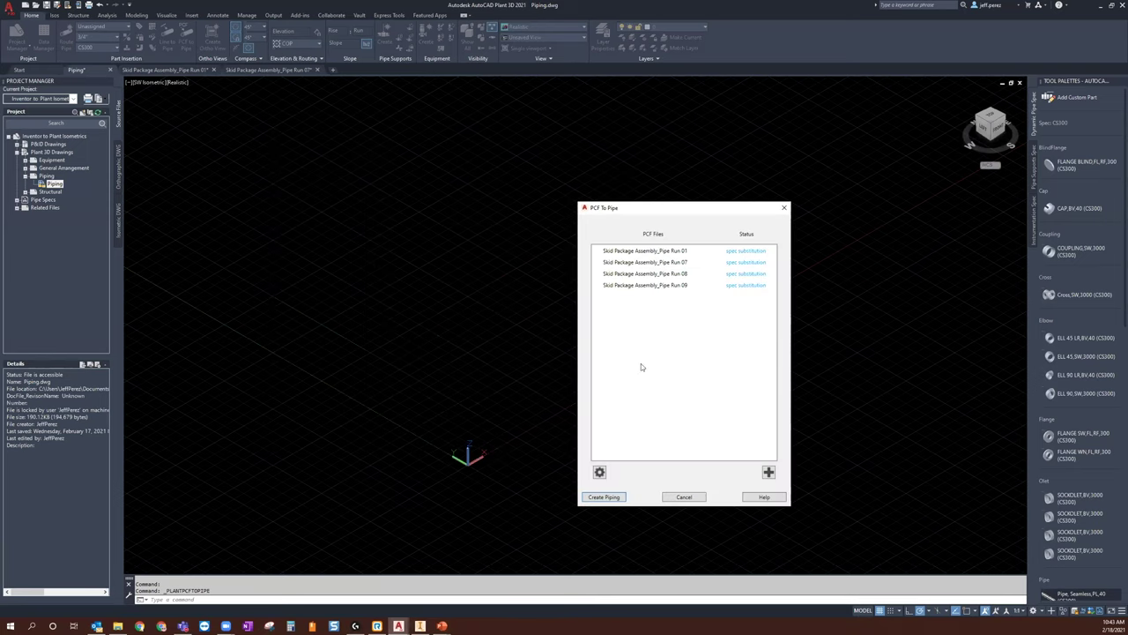
key("Return")
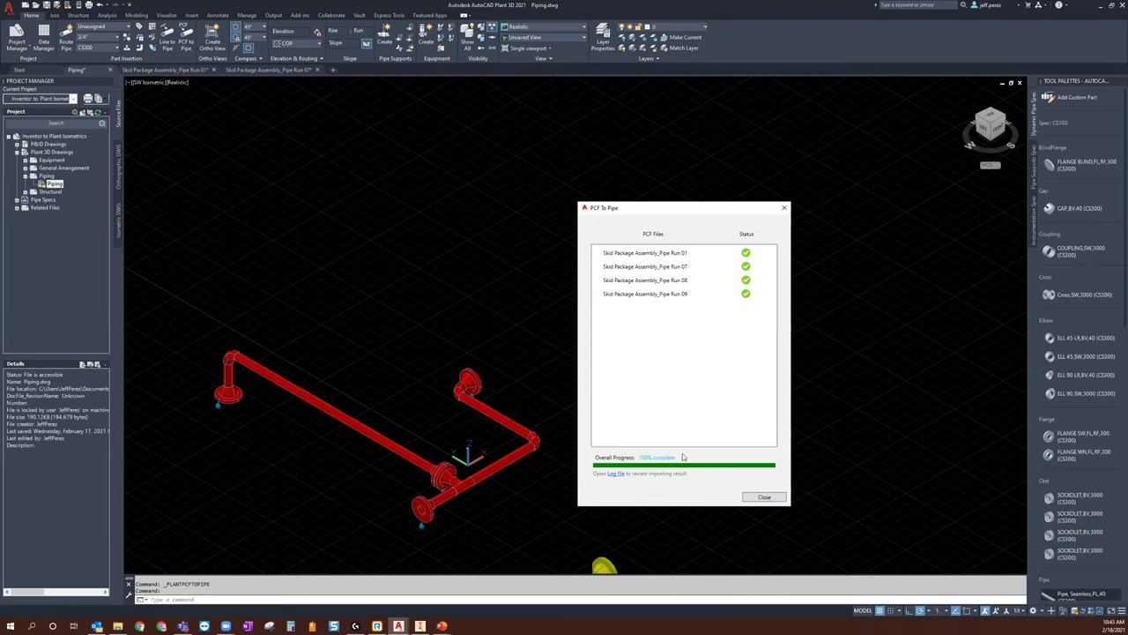
left_click(764, 496)
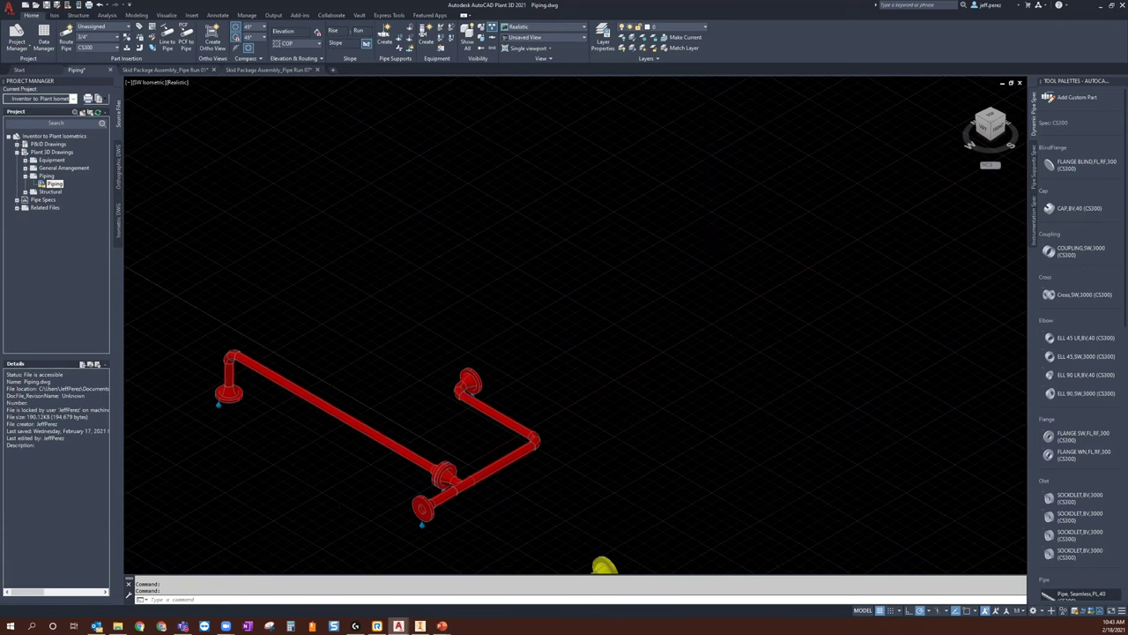
Step: Examine the layout of the converted pipe runs in the Piping drawing
middle_click(636, 225)
middle_click(636, 225)
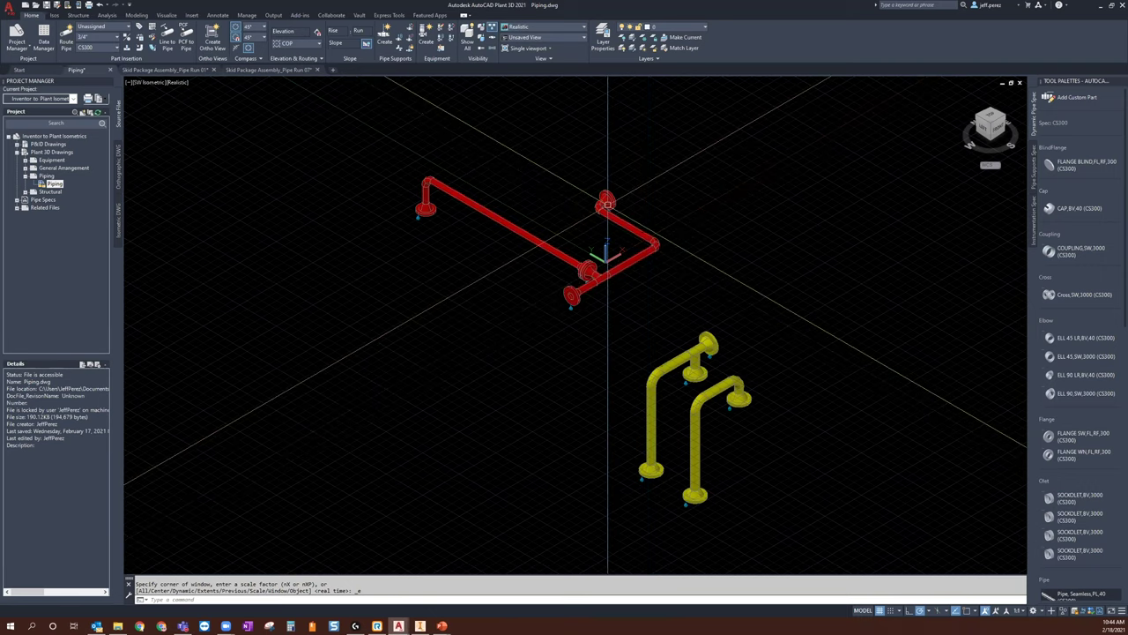
scroll(608, 204, "up", 5)
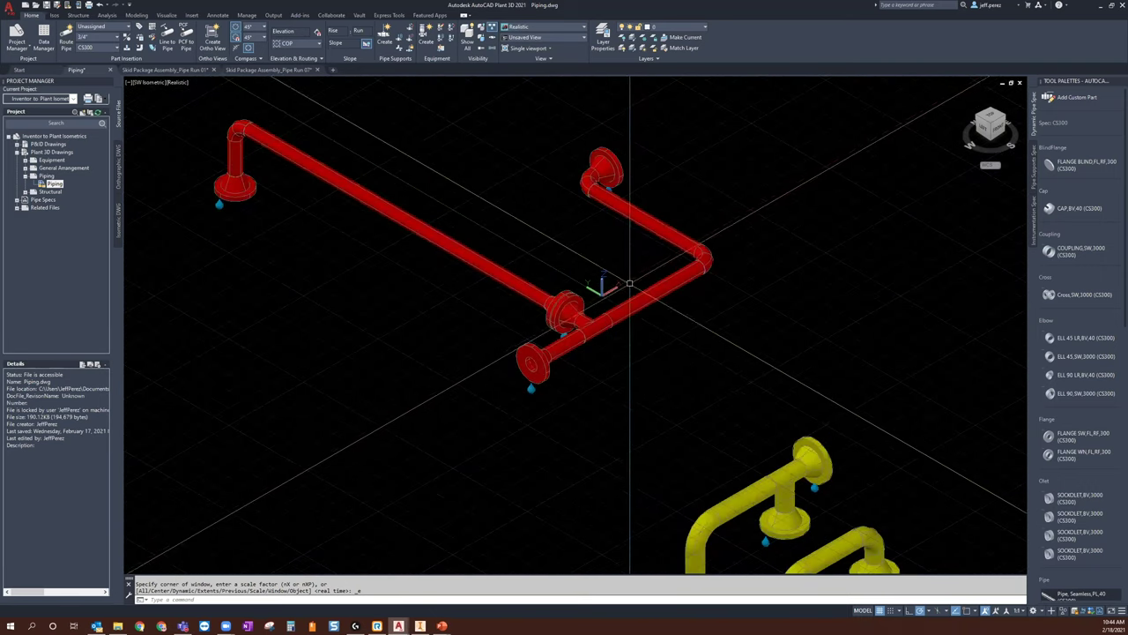
scroll(529, 256, "down", 3)
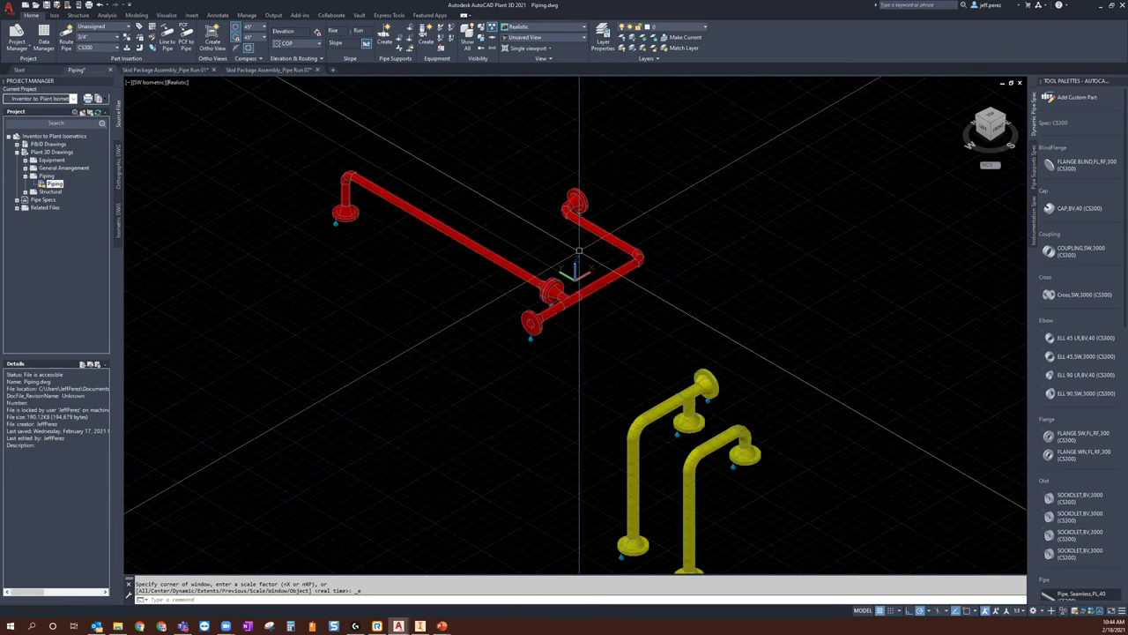
scroll(579, 251, "down", 2)
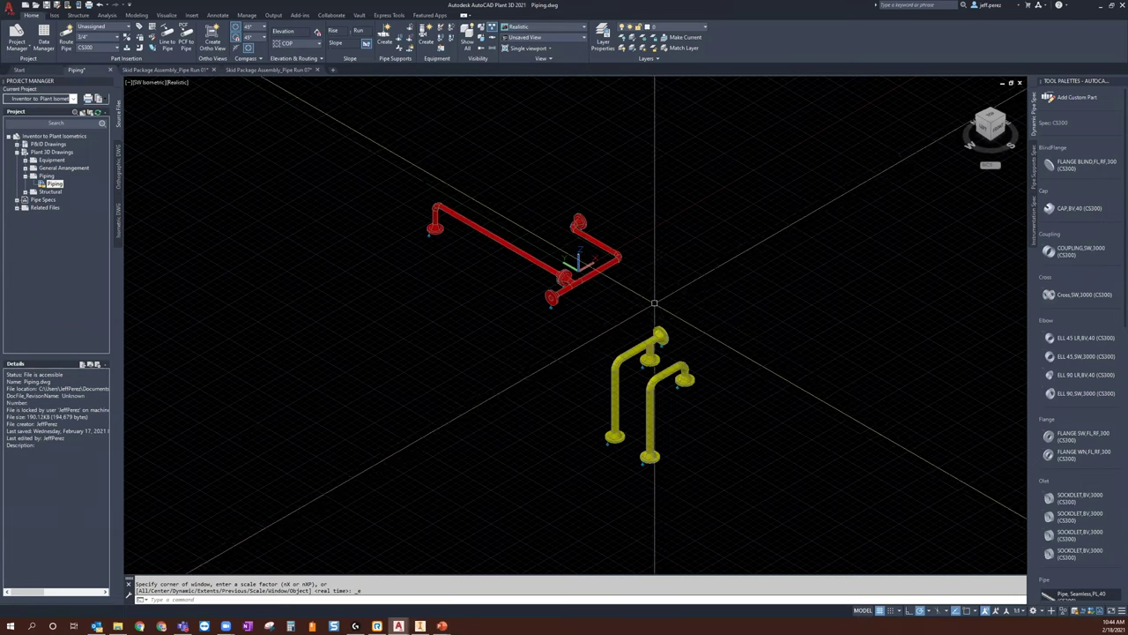
scroll(595, 262, "up", 1)
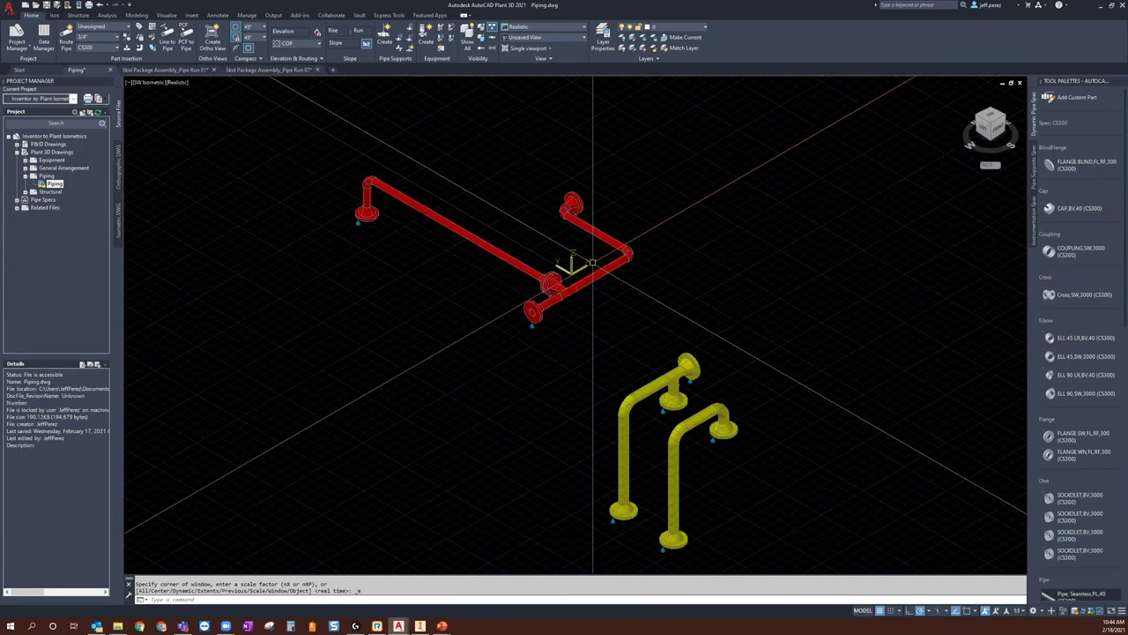
scroll(565, 269, "up", 2)
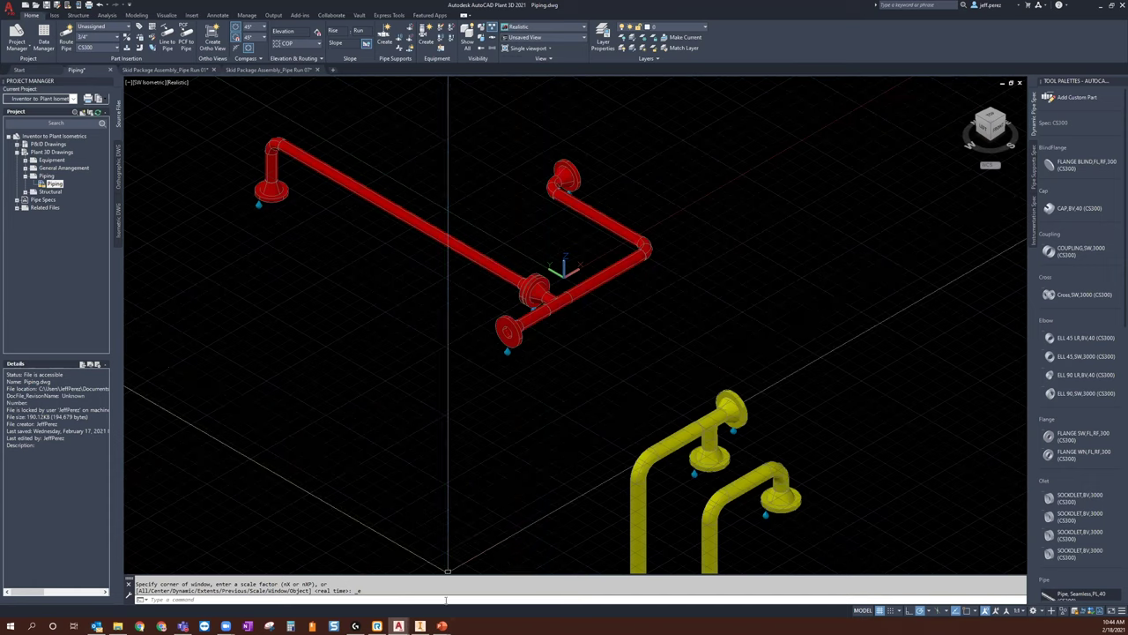
Step: Compare the converted piping with the skid package assembly in Inventor and return to the Piping drawing in AutoCAD Plant 3D
mouse_move(423, 625)
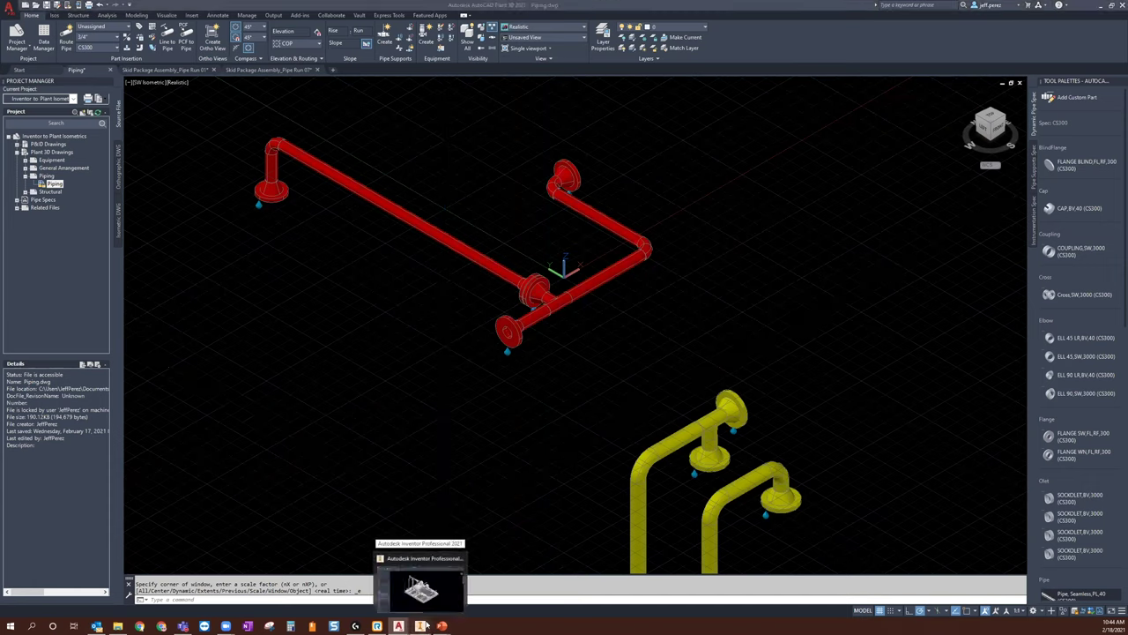
left_click(422, 625)
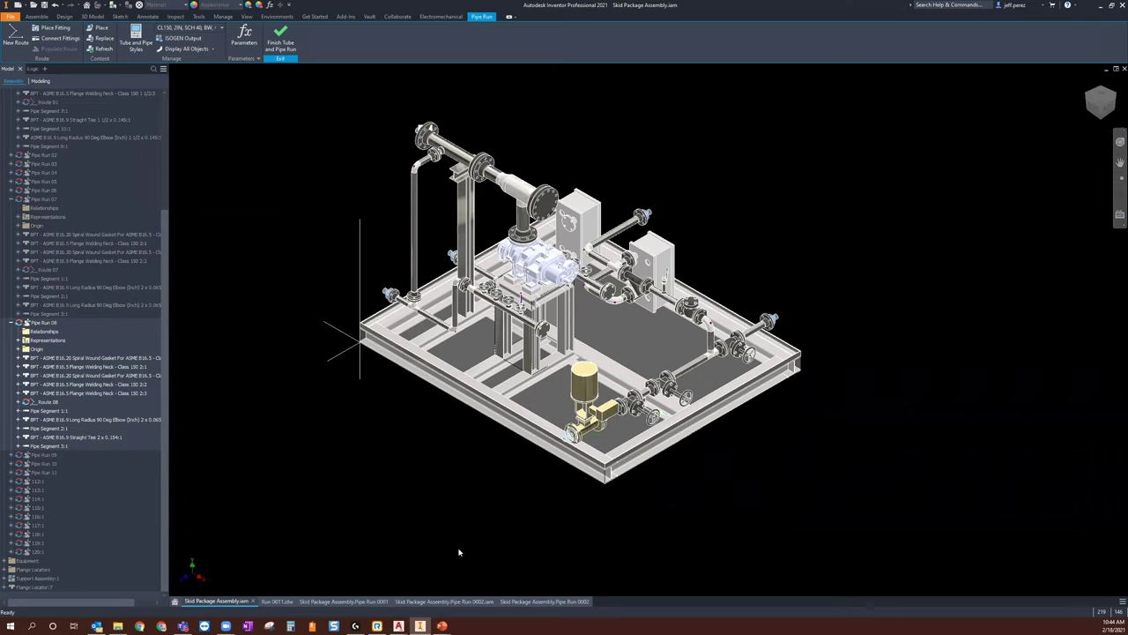
middle_click_drag(600, 558, 606, 536, "shift")
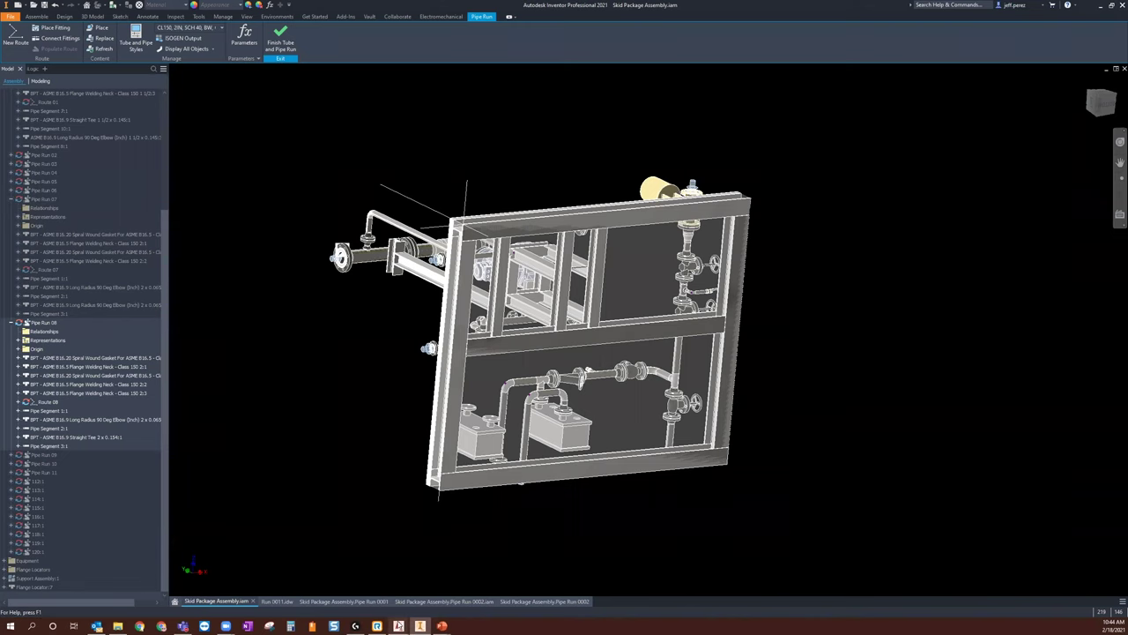
mouse_move(401, 625)
left_click(302, 584)
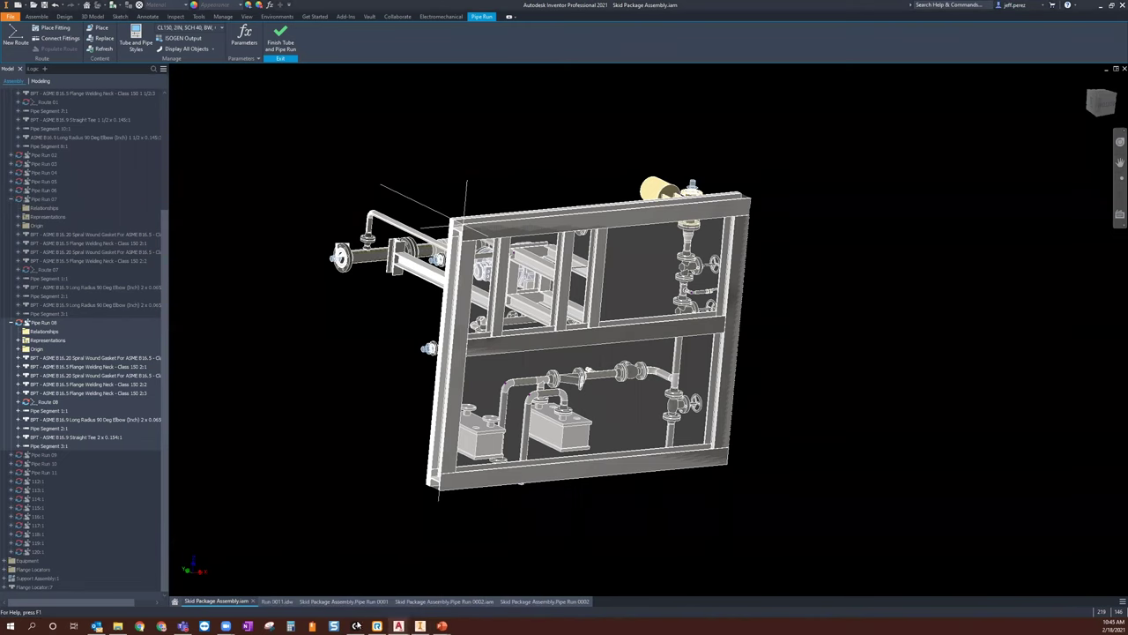
mouse_move(419, 624)
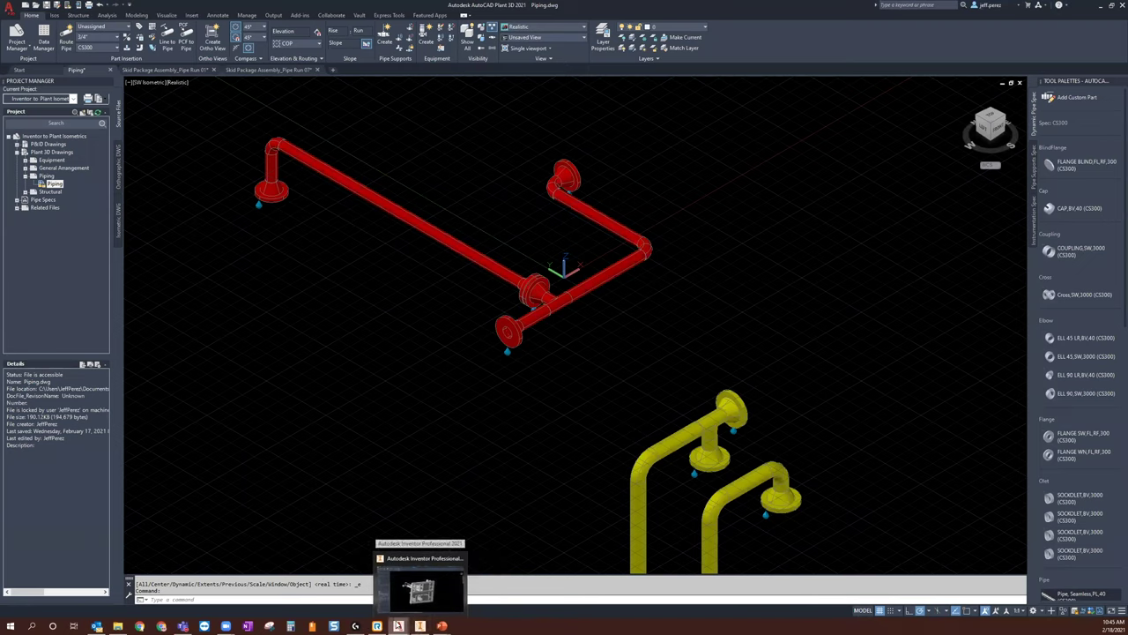
left_click(420, 626)
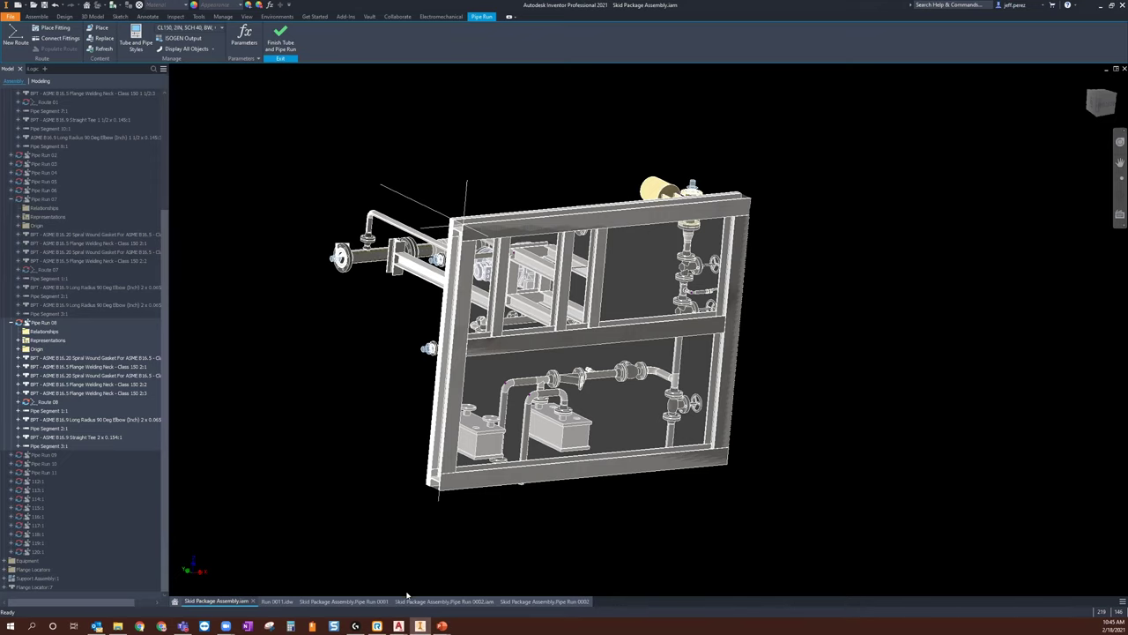
mouse_move(399, 626)
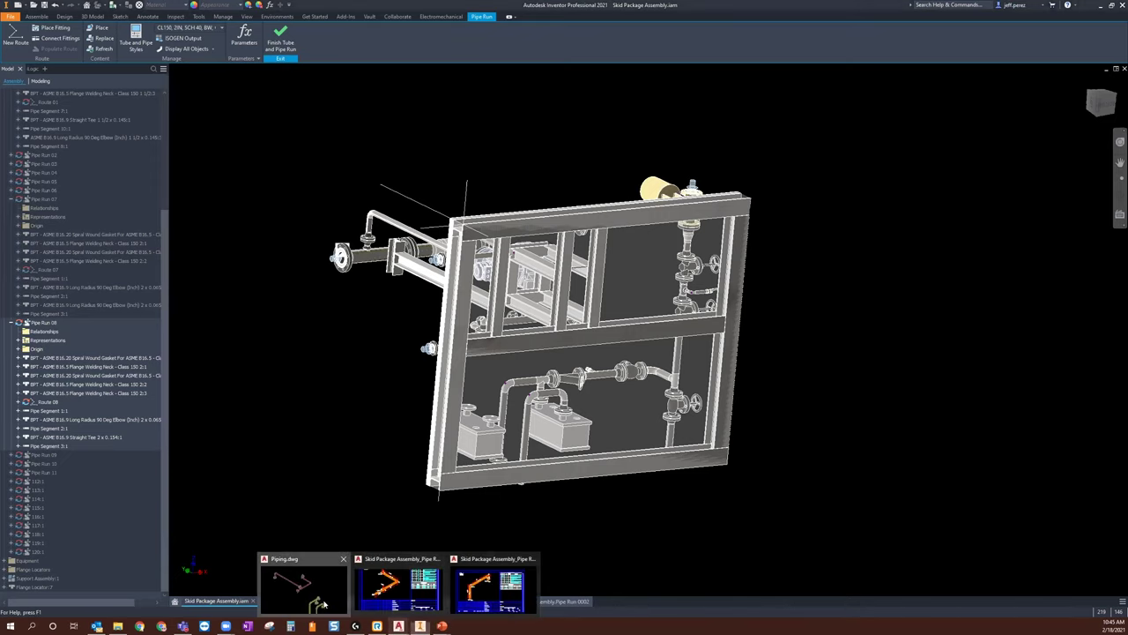
left_click(399, 586)
scroll(488, 197, "down", 3)
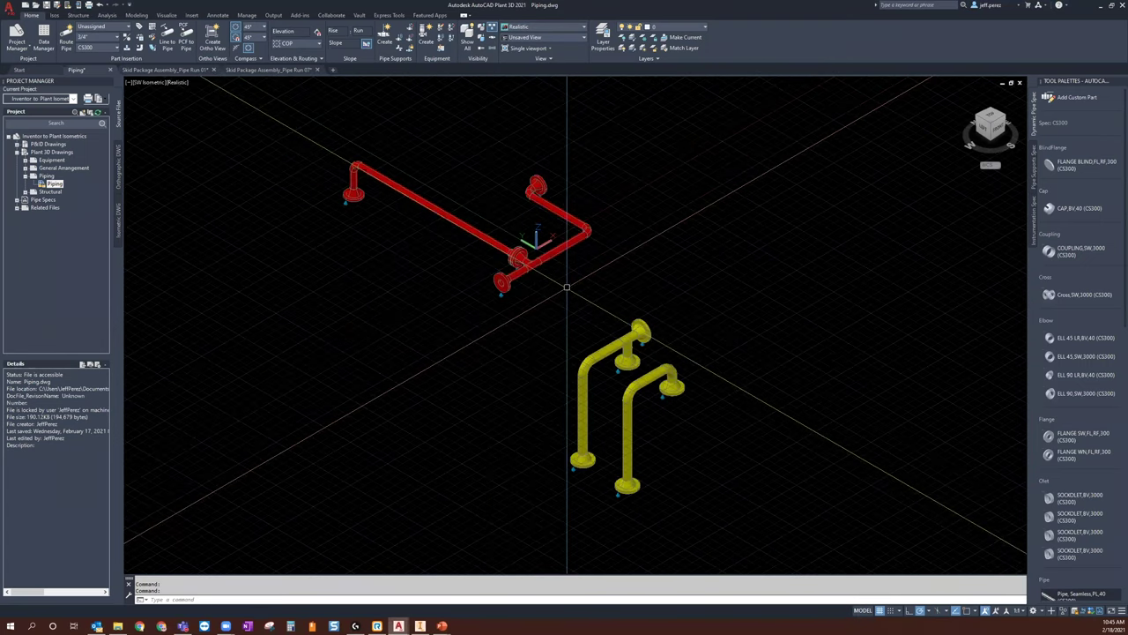
middle_click_drag(478, 328, 426, 348)
Step: Create a Final_ANSI-B production isometric for line Skid Package Assembly_Pipe Run 09 and open the generated drawing from the creation results
left_click(55, 16)
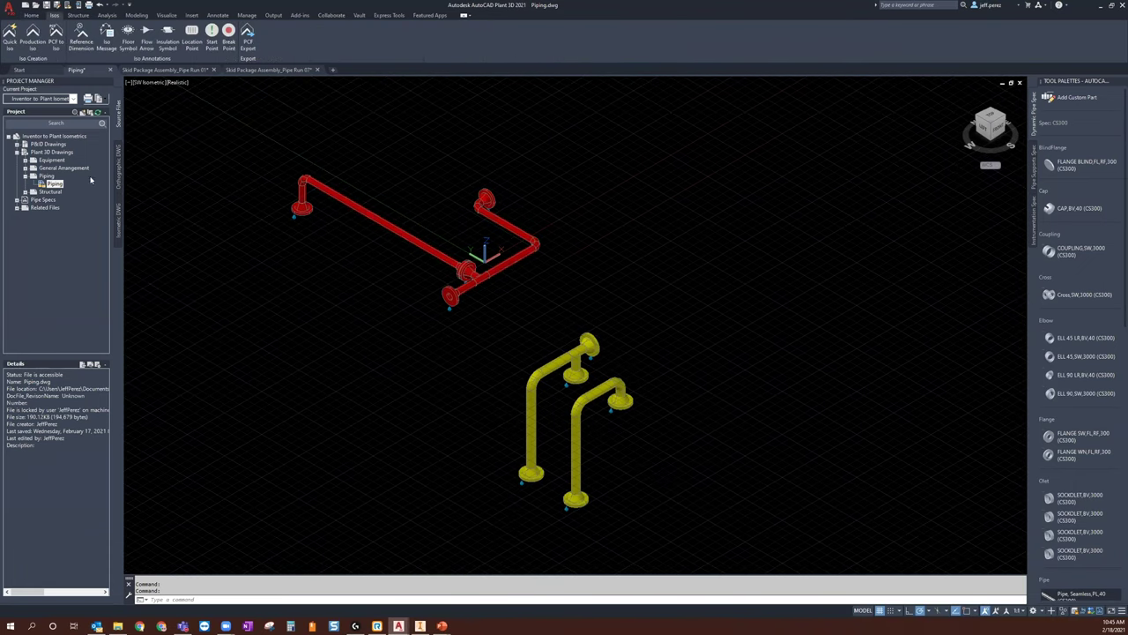
left_click(37, 44)
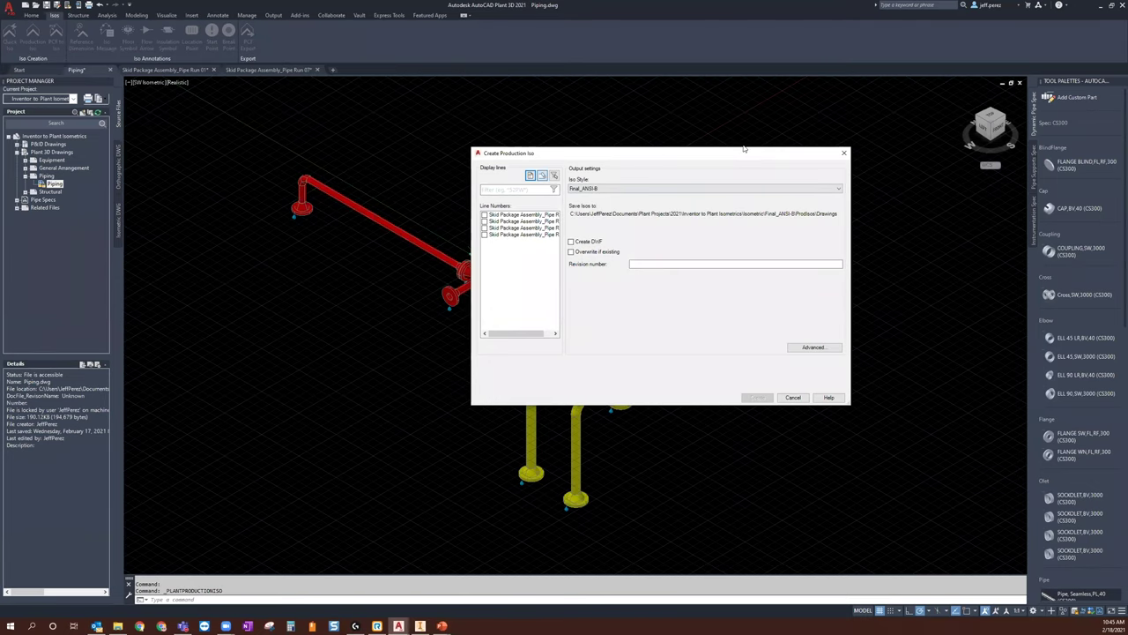
left_click_drag(655, 148, 786, 91)
left_click(617, 179)
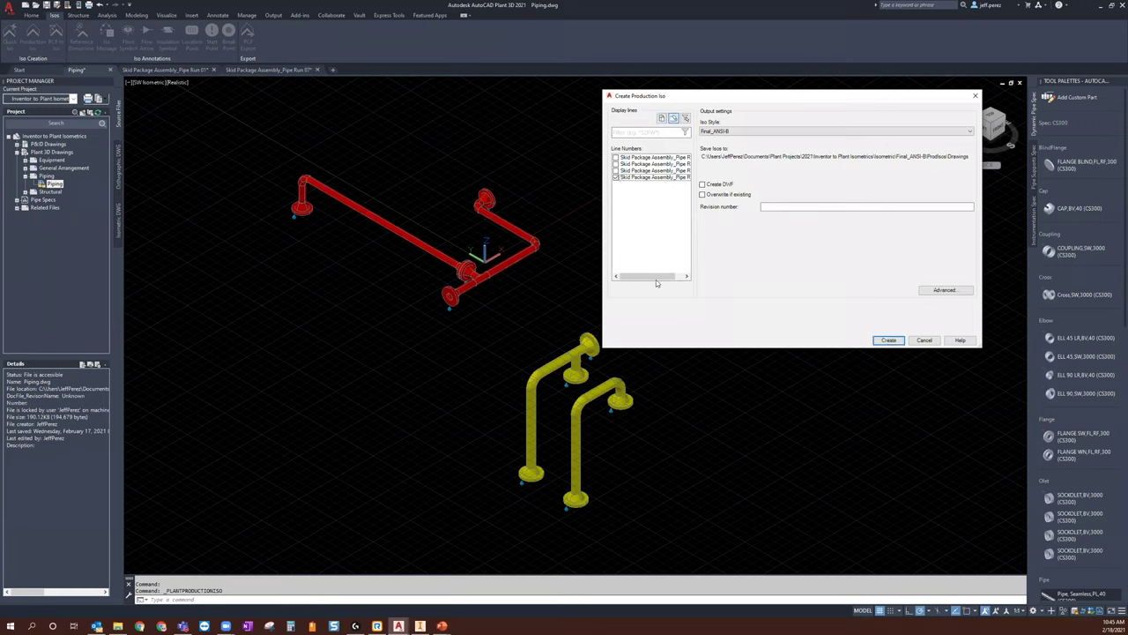
left_click_drag(656, 279, 695, 276)
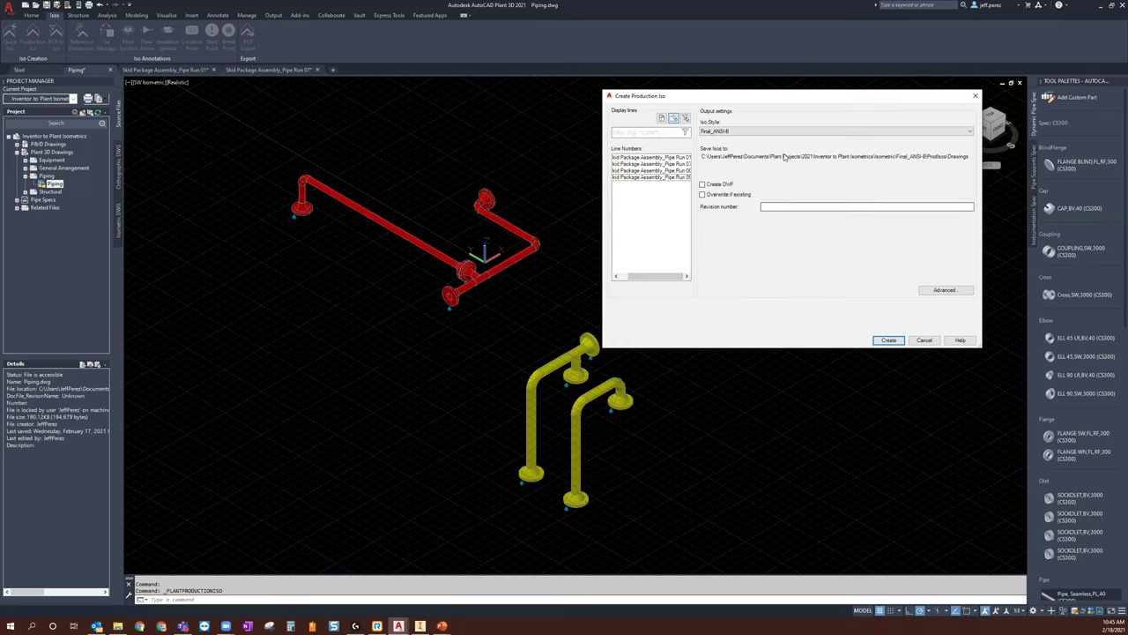
left_click(887, 341)
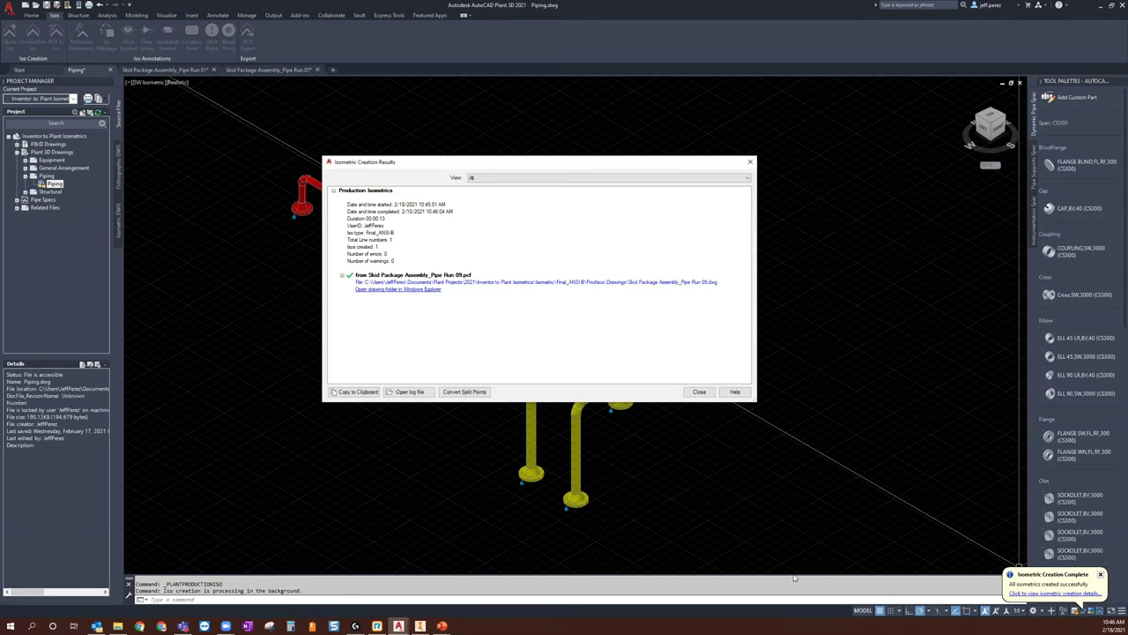
left_click(538, 283)
double_click(539, 283)
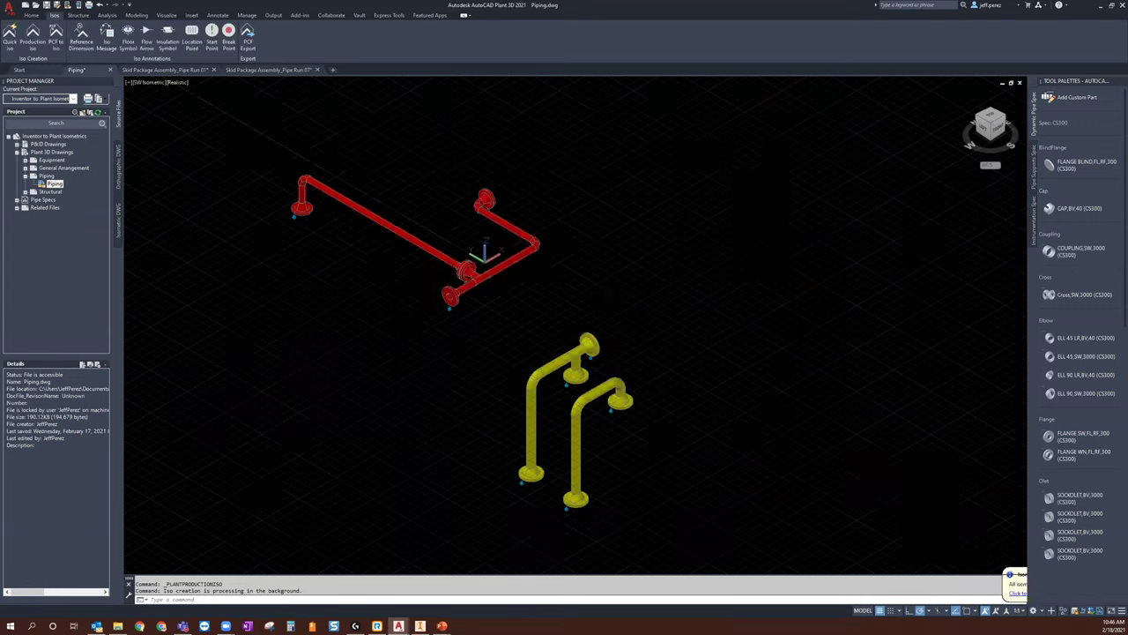
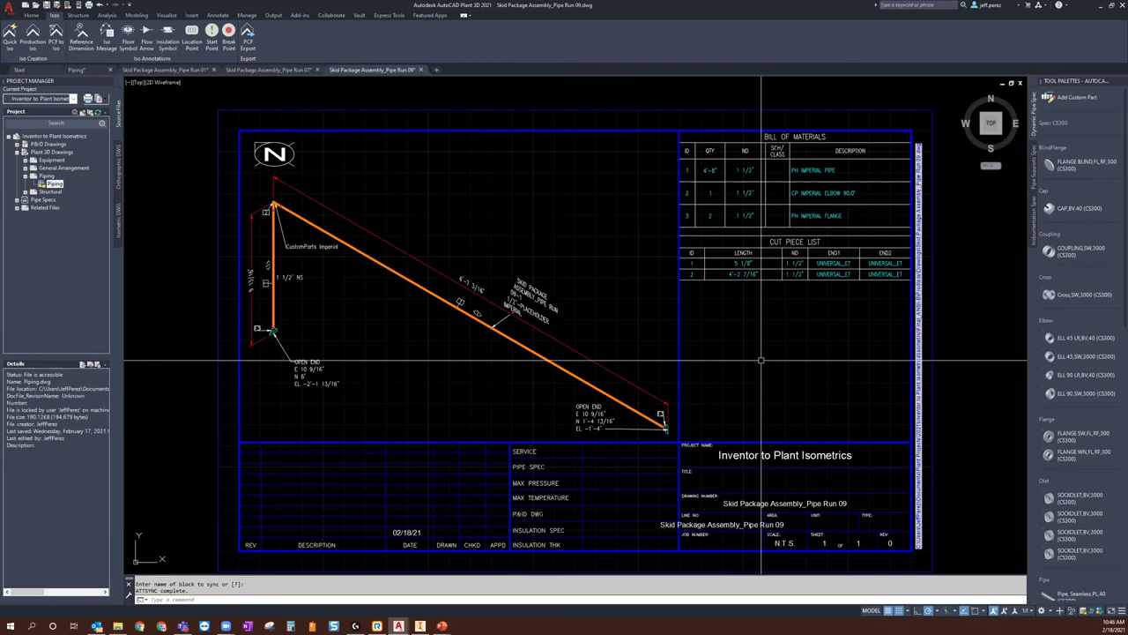
Step: Examine the Pipe Run 09 isometric's bill of materials, cut piece list and title block
left_click(539, 229)
left_click(914, 79)
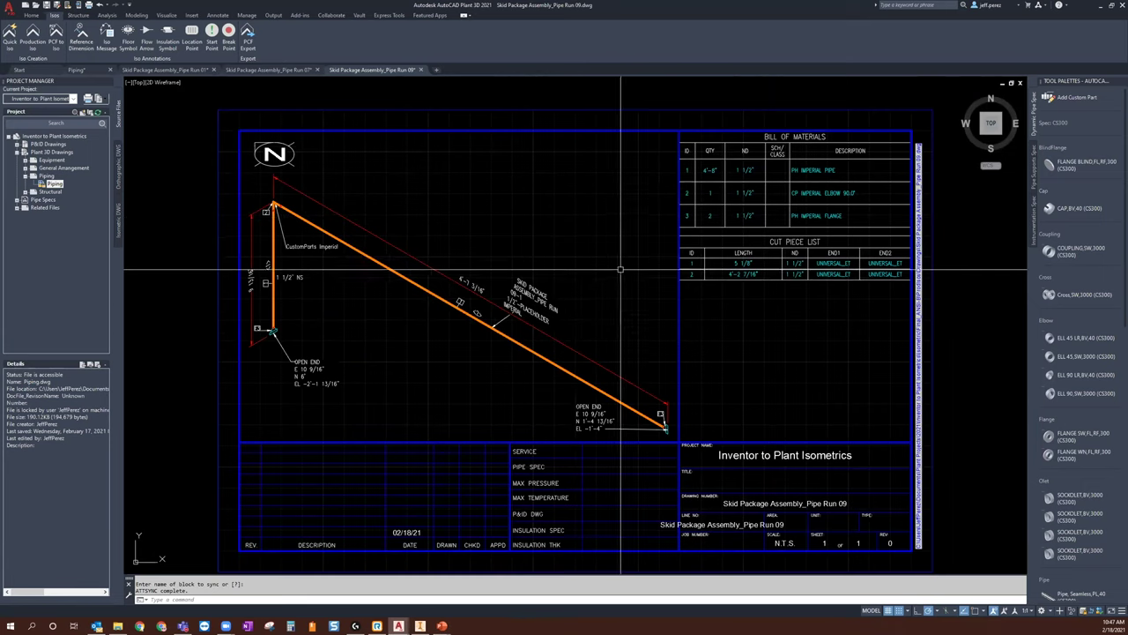
mouse_move(682, 238)
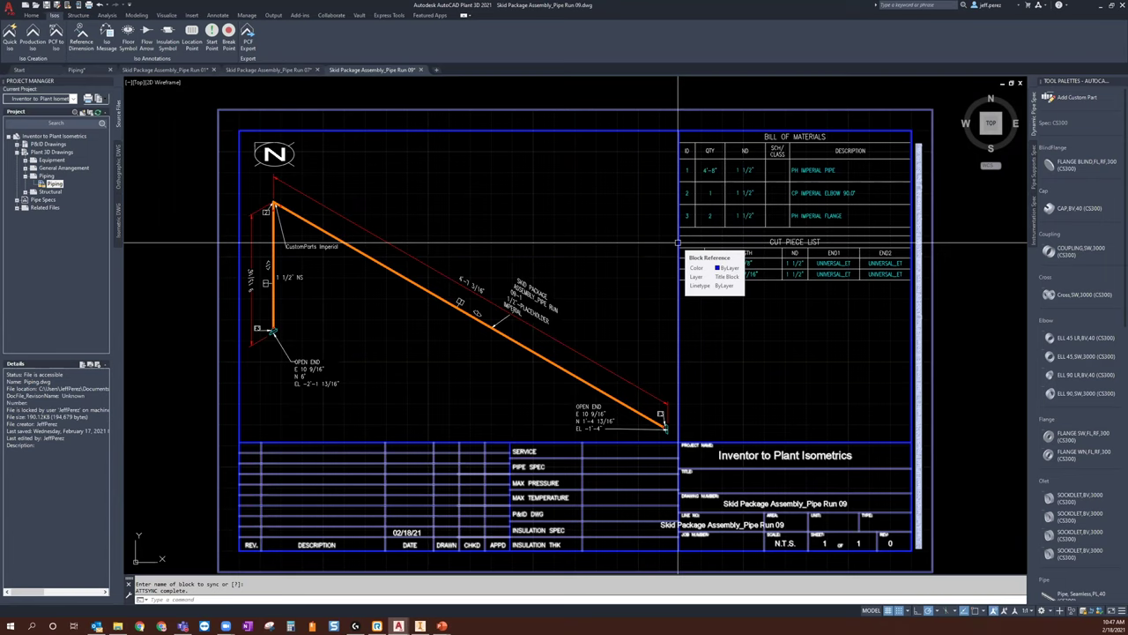
mouse_move(620, 292)
middle_mouse_down()
mouse_move(569, 290)
mouse_move(590, 268)
middle_mouse_up()
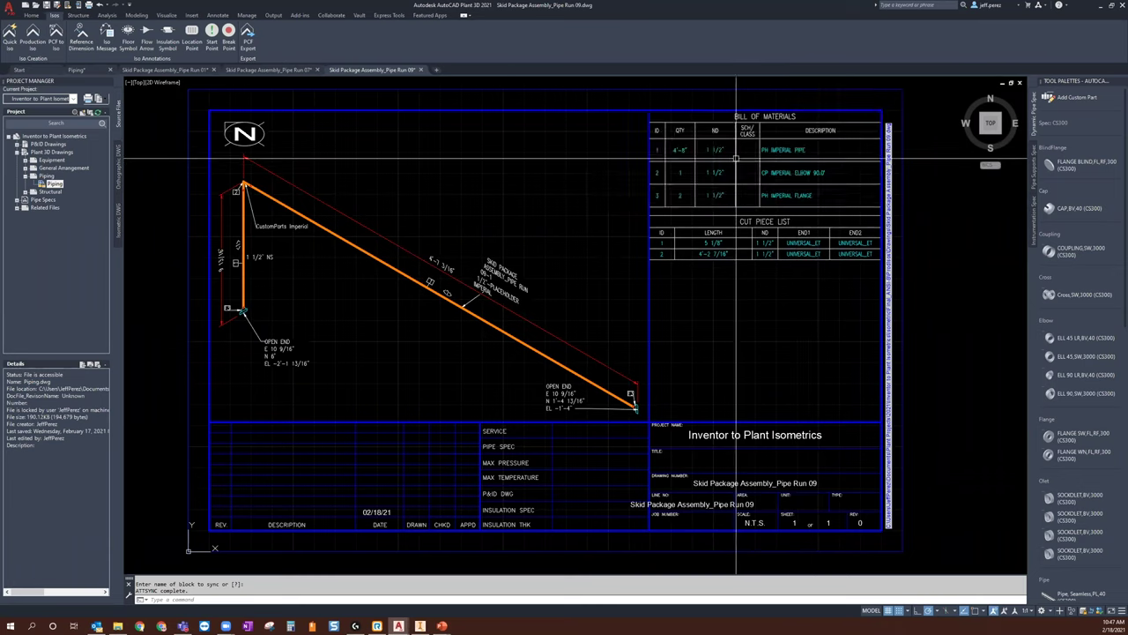
Step: Switch to Inventor and shift the isometric view slightly on the Skid Package Assembly.Pipe Run 0002 drawing sheet
key("alt+Tab")
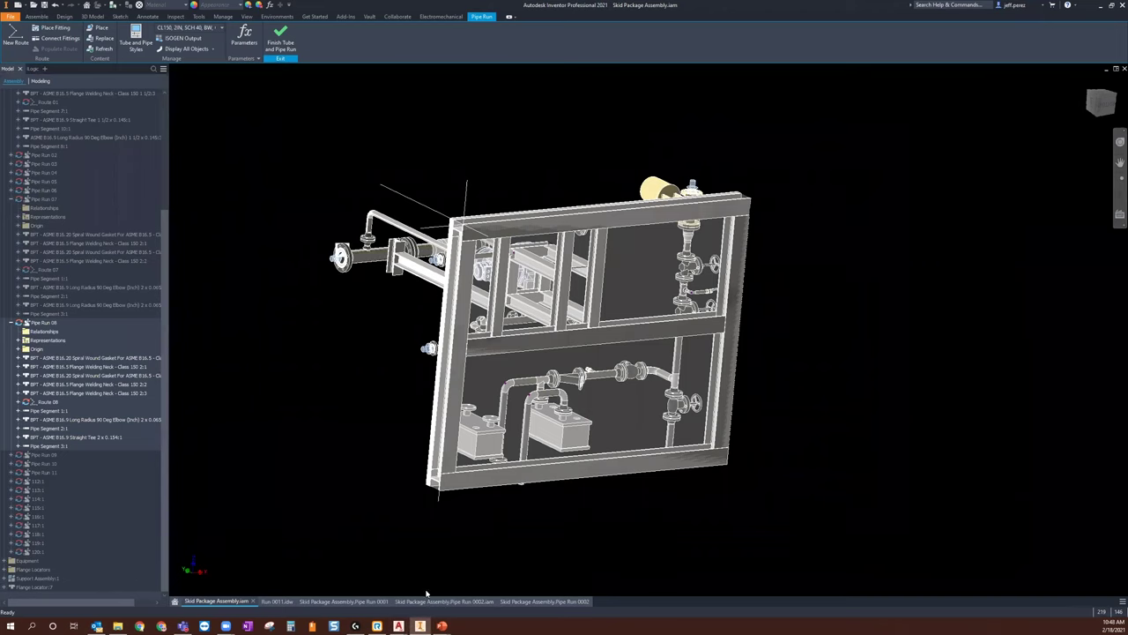
left_click(534, 601)
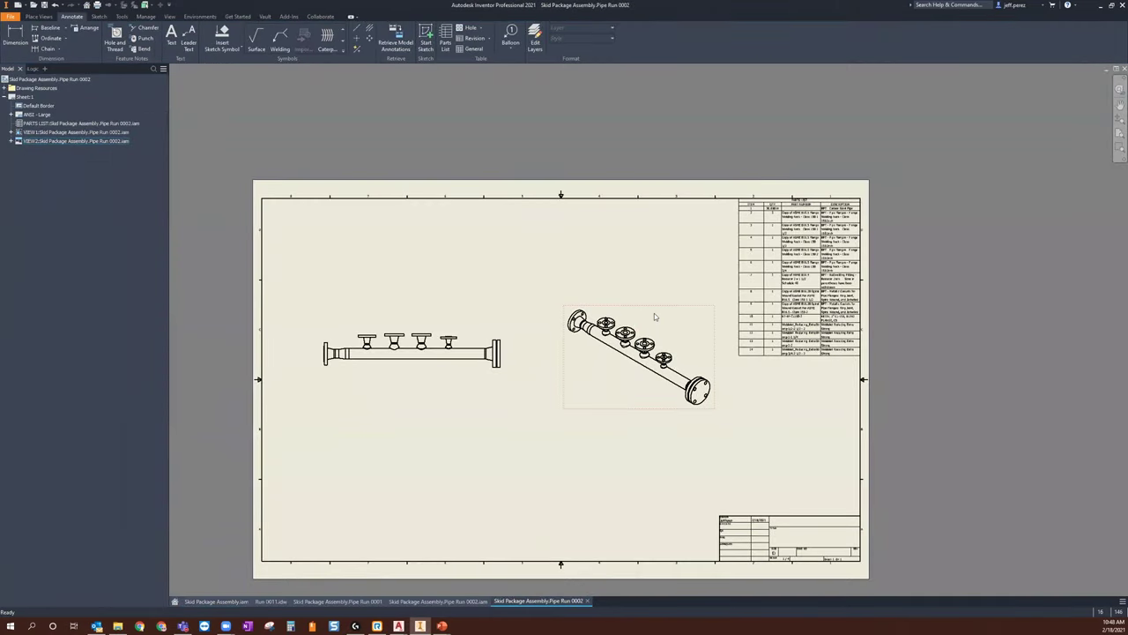
left_click_drag(670, 309, 652, 324)
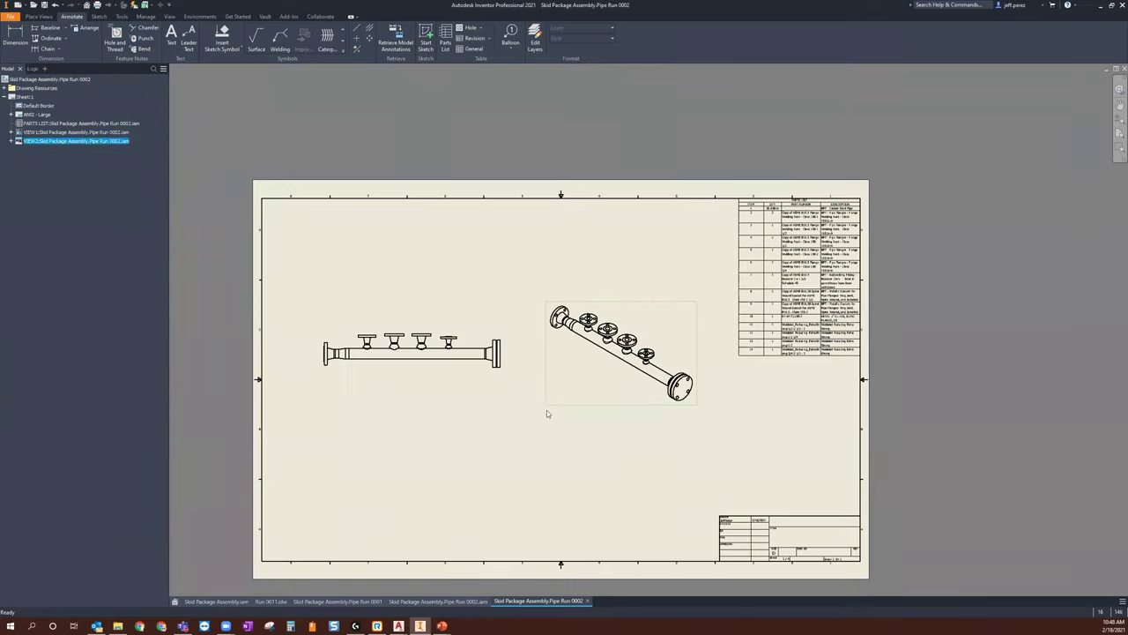
Step: Open Pipe Run 08 from the skid package assembly in its own window
left_click(219, 603)
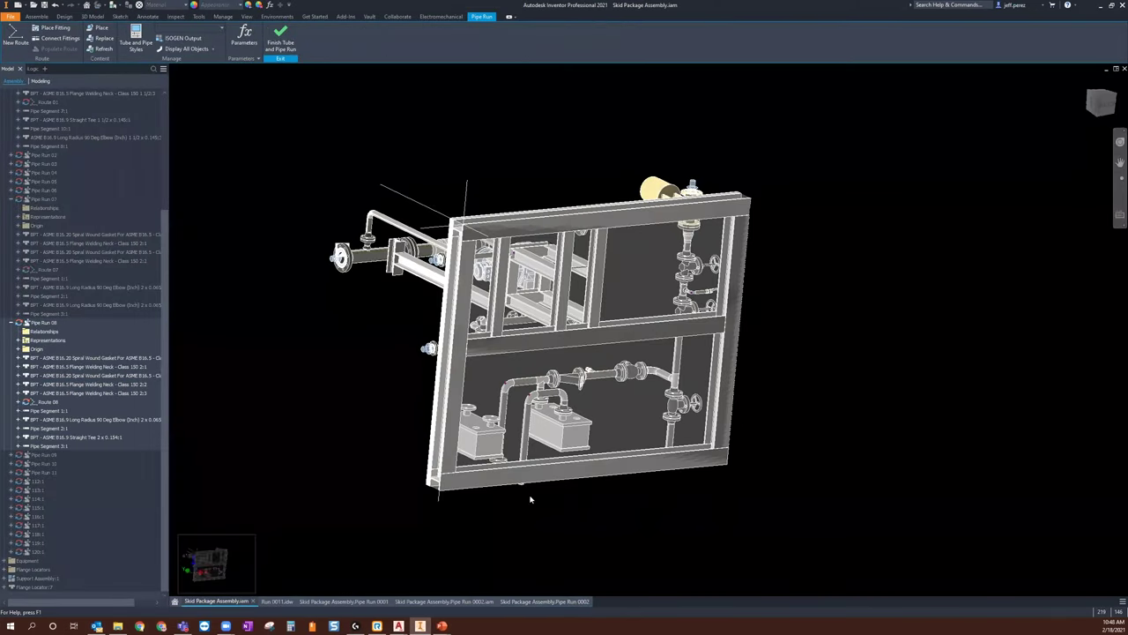
left_click(1120, 194)
left_click_drag(1112, 132, 1088, 82)
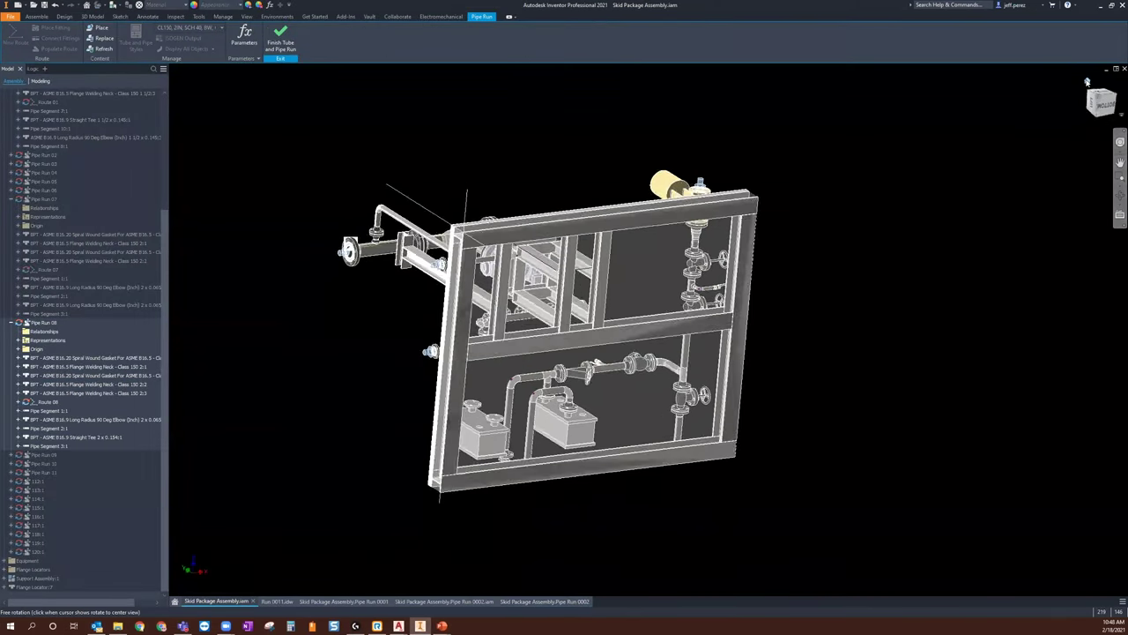
left_click(1087, 82)
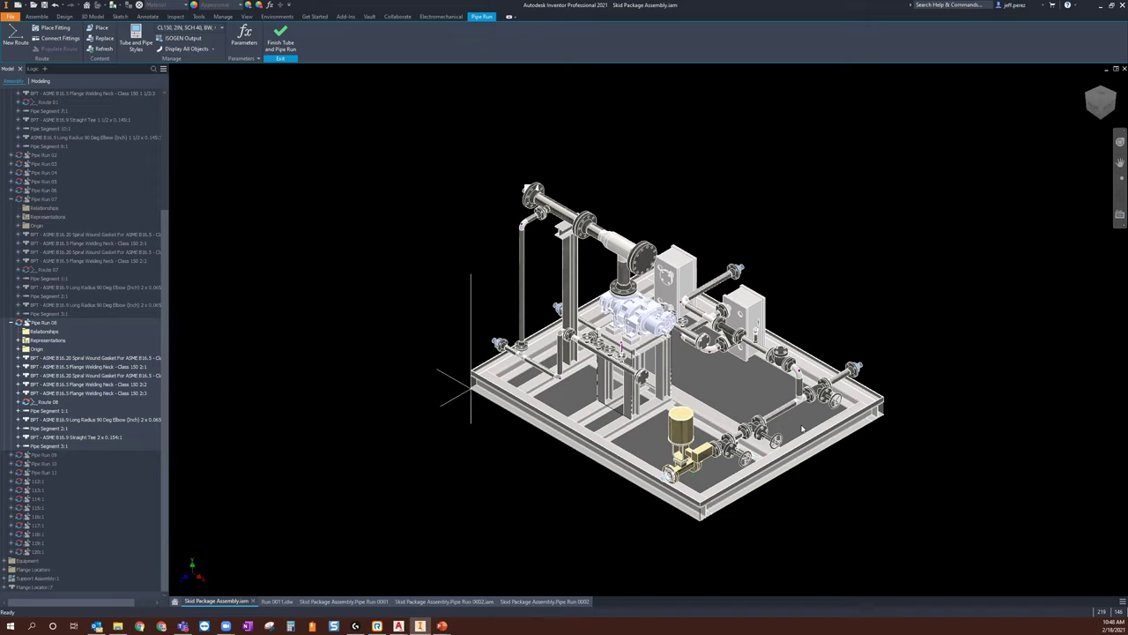
right_click(53, 323)
left_click(87, 342)
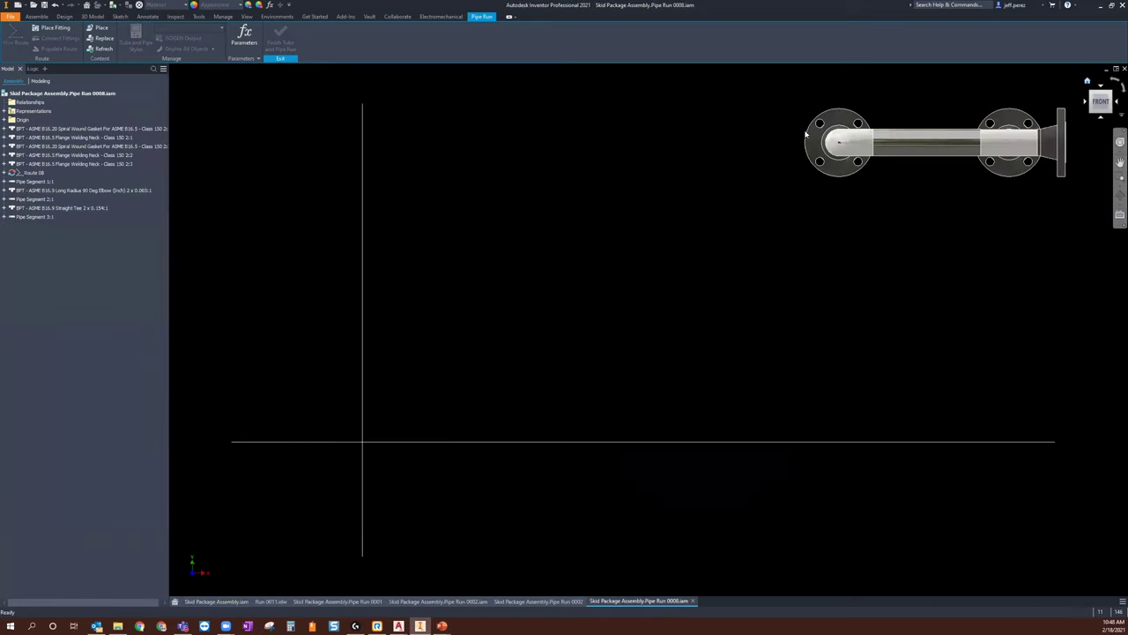
Step: Update the physical properties in the iProperties of the Pipe Run 0008 assembly
right_click(89, 95)
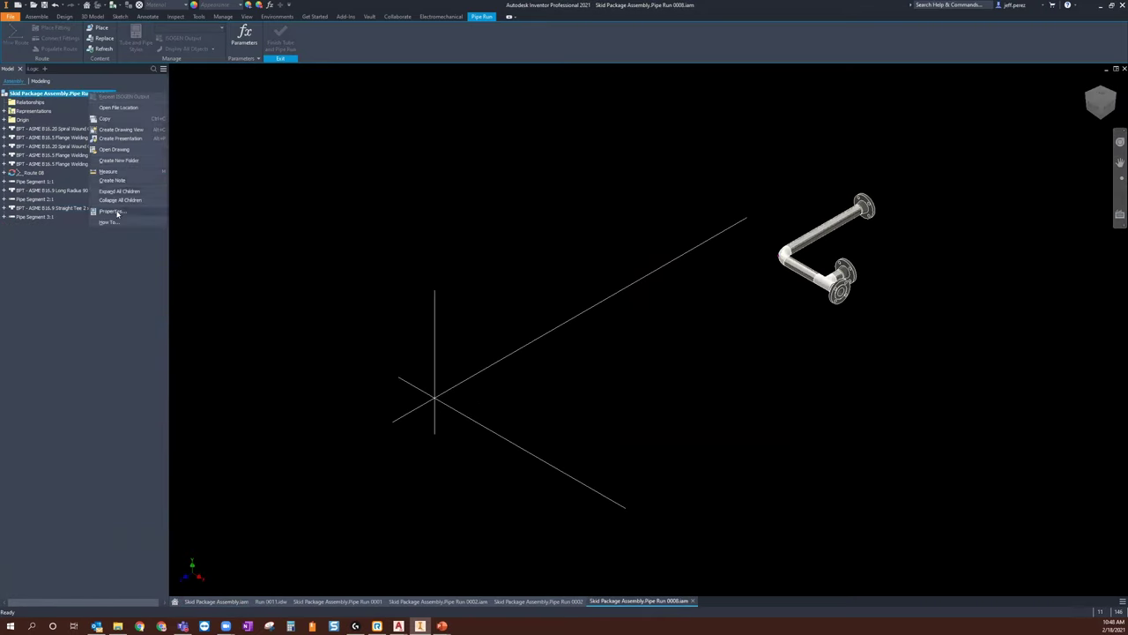
left_click(133, 210)
left_click(415, 179)
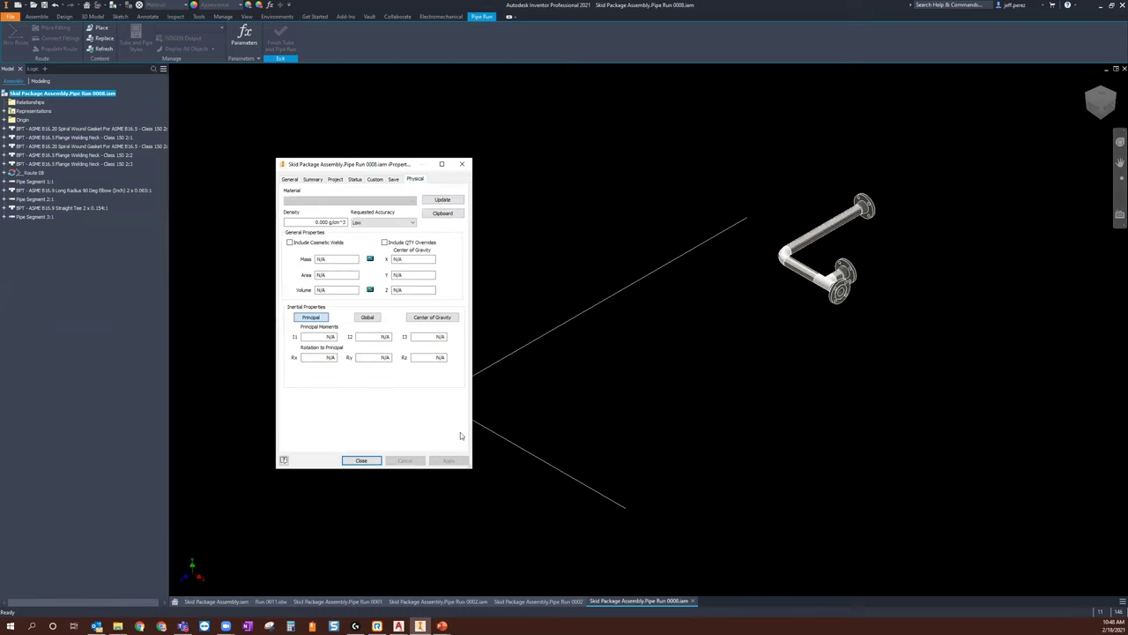
left_click(443, 199)
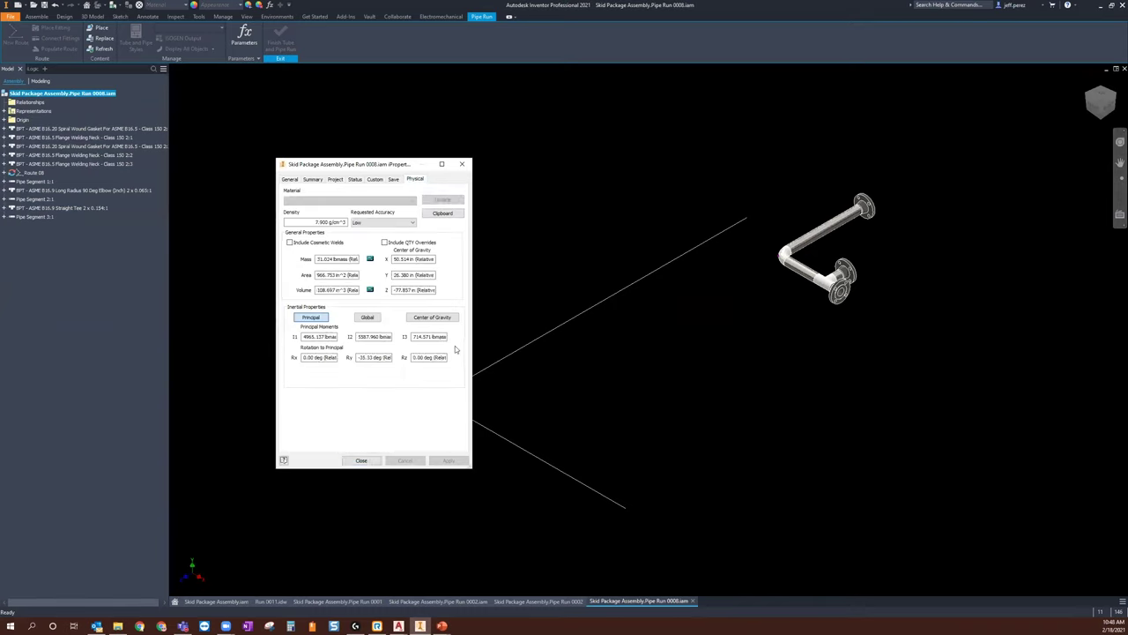